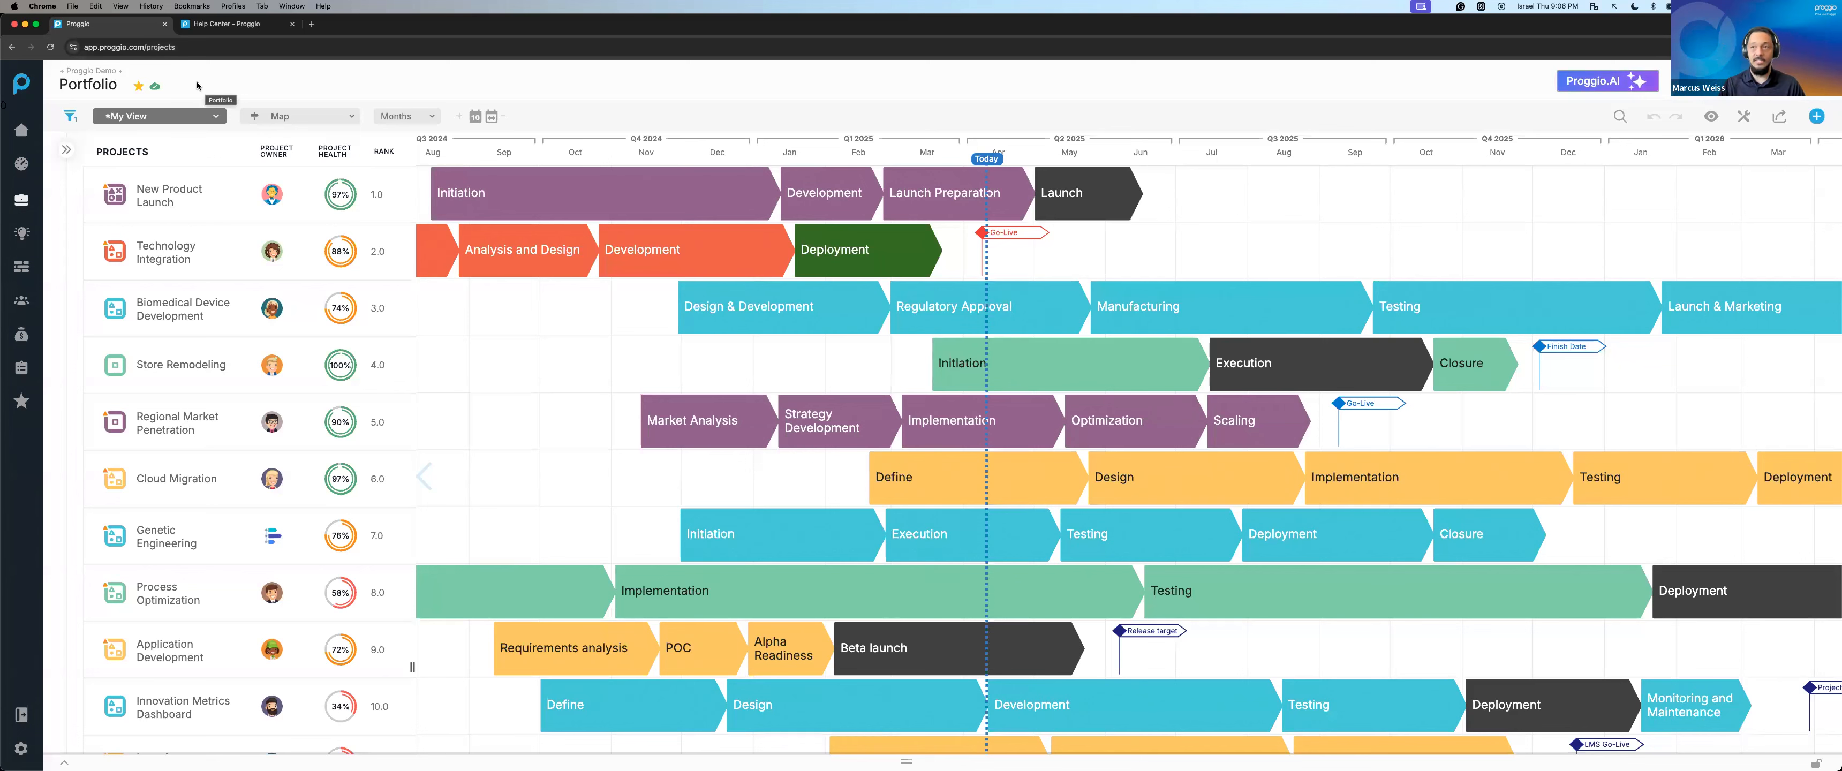
Expand the portfolio manager and show only the Strategic Services projects.
{"action": "left_click", "coordinate": [66, 151]}
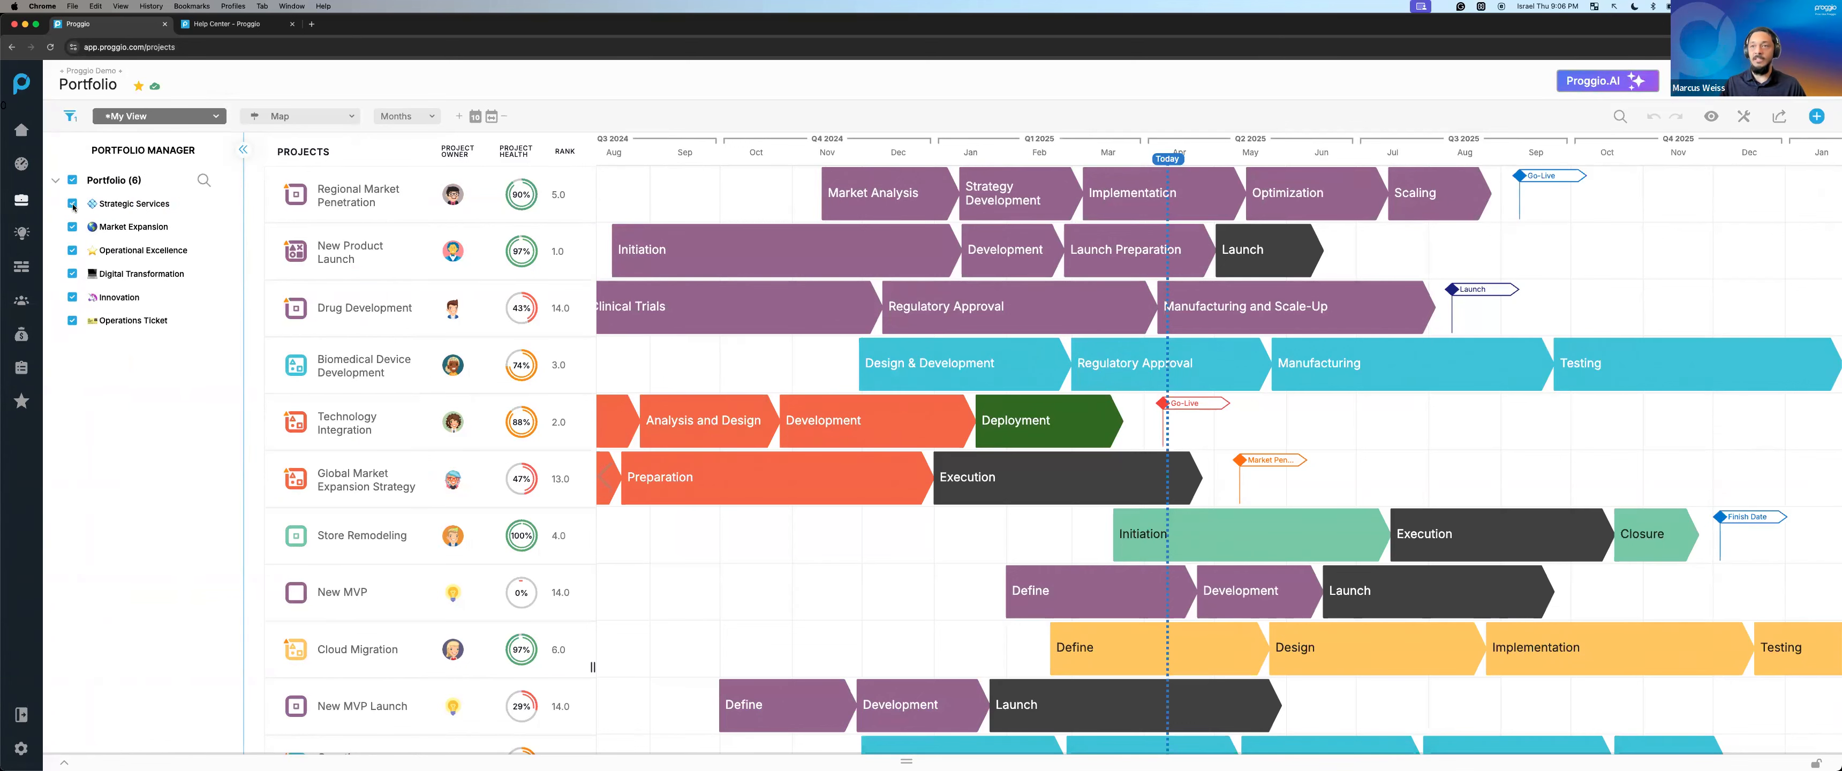
{"action": "left_click", "coordinate": [72, 181]}
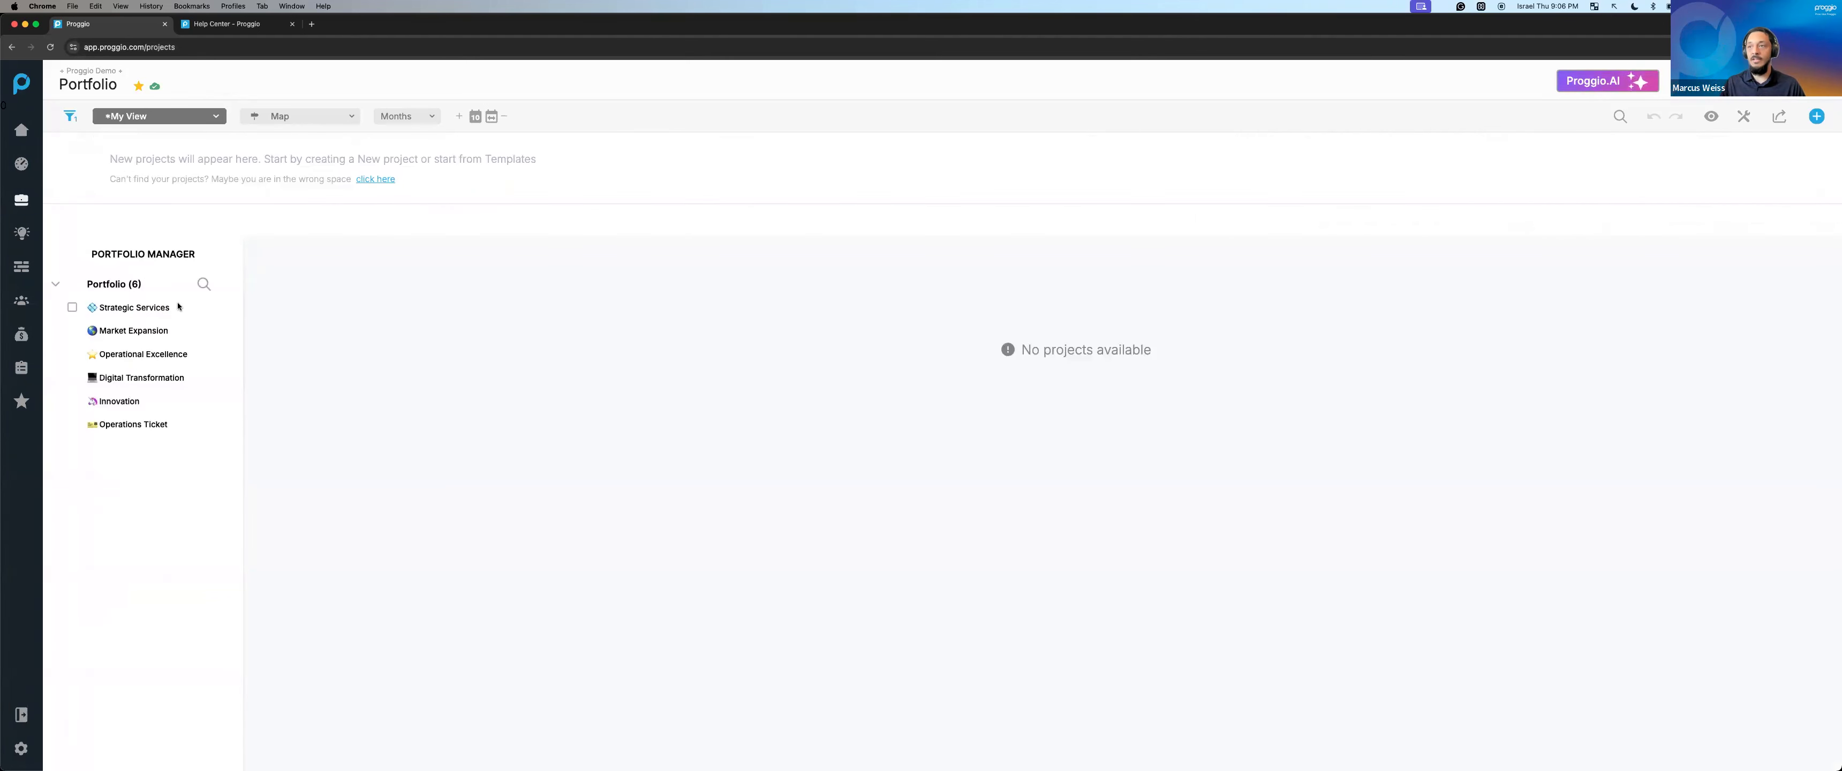
{"action": "left_click", "coordinate": [179, 307]}
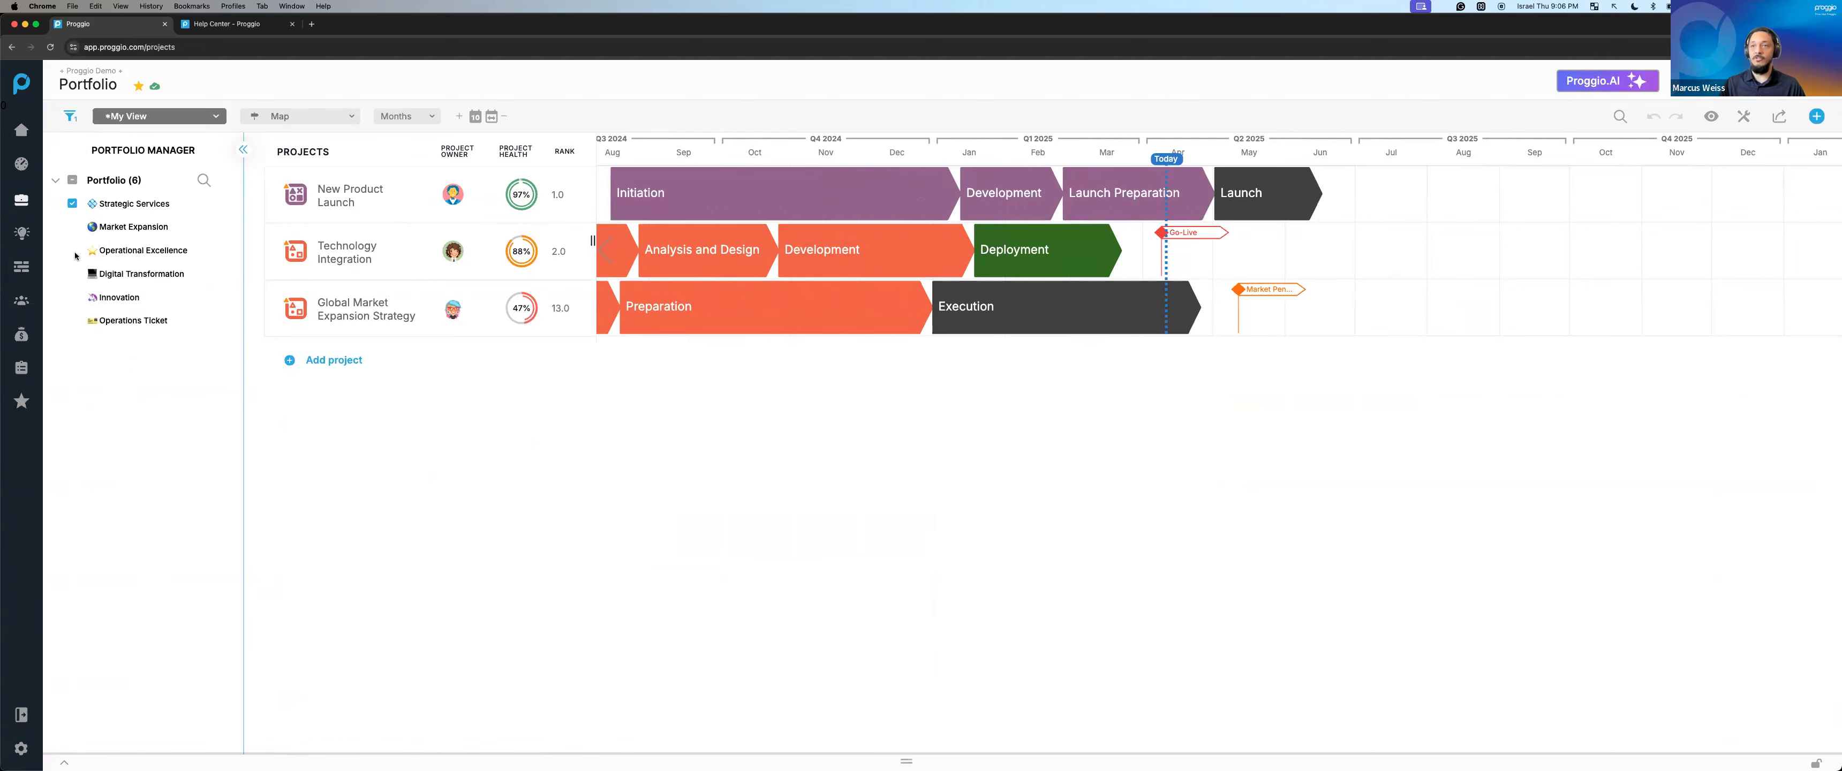
Show the projects of all portfolios, collapse the portfolio manager and sort the projects by rank.
{"action": "left_click", "coordinate": [72, 284]}
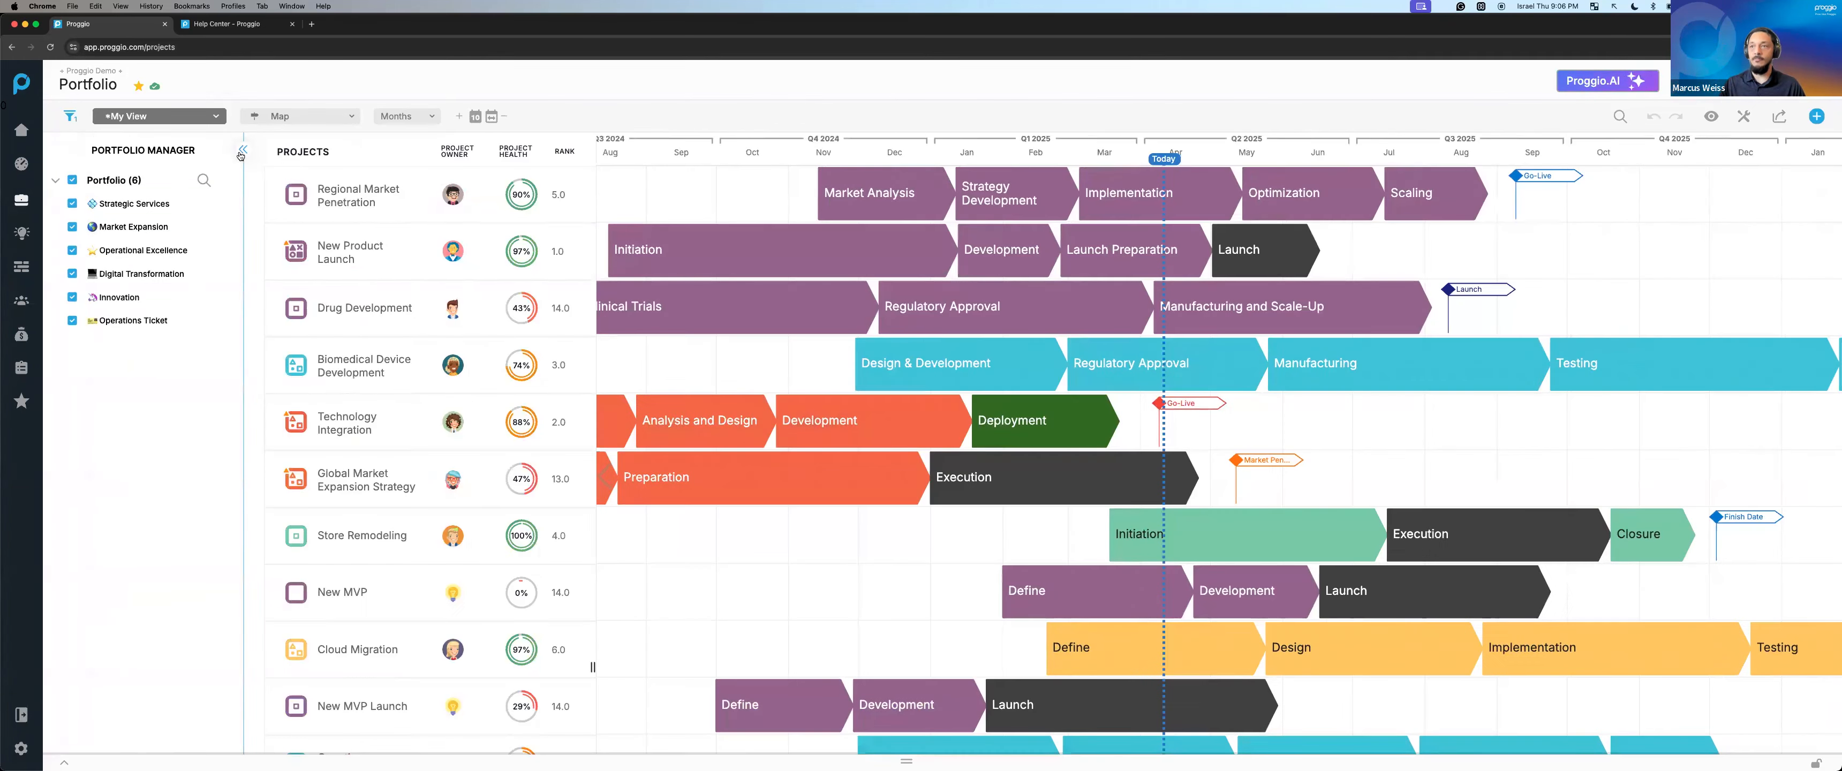
{"action": "left_click", "coordinate": [243, 151]}
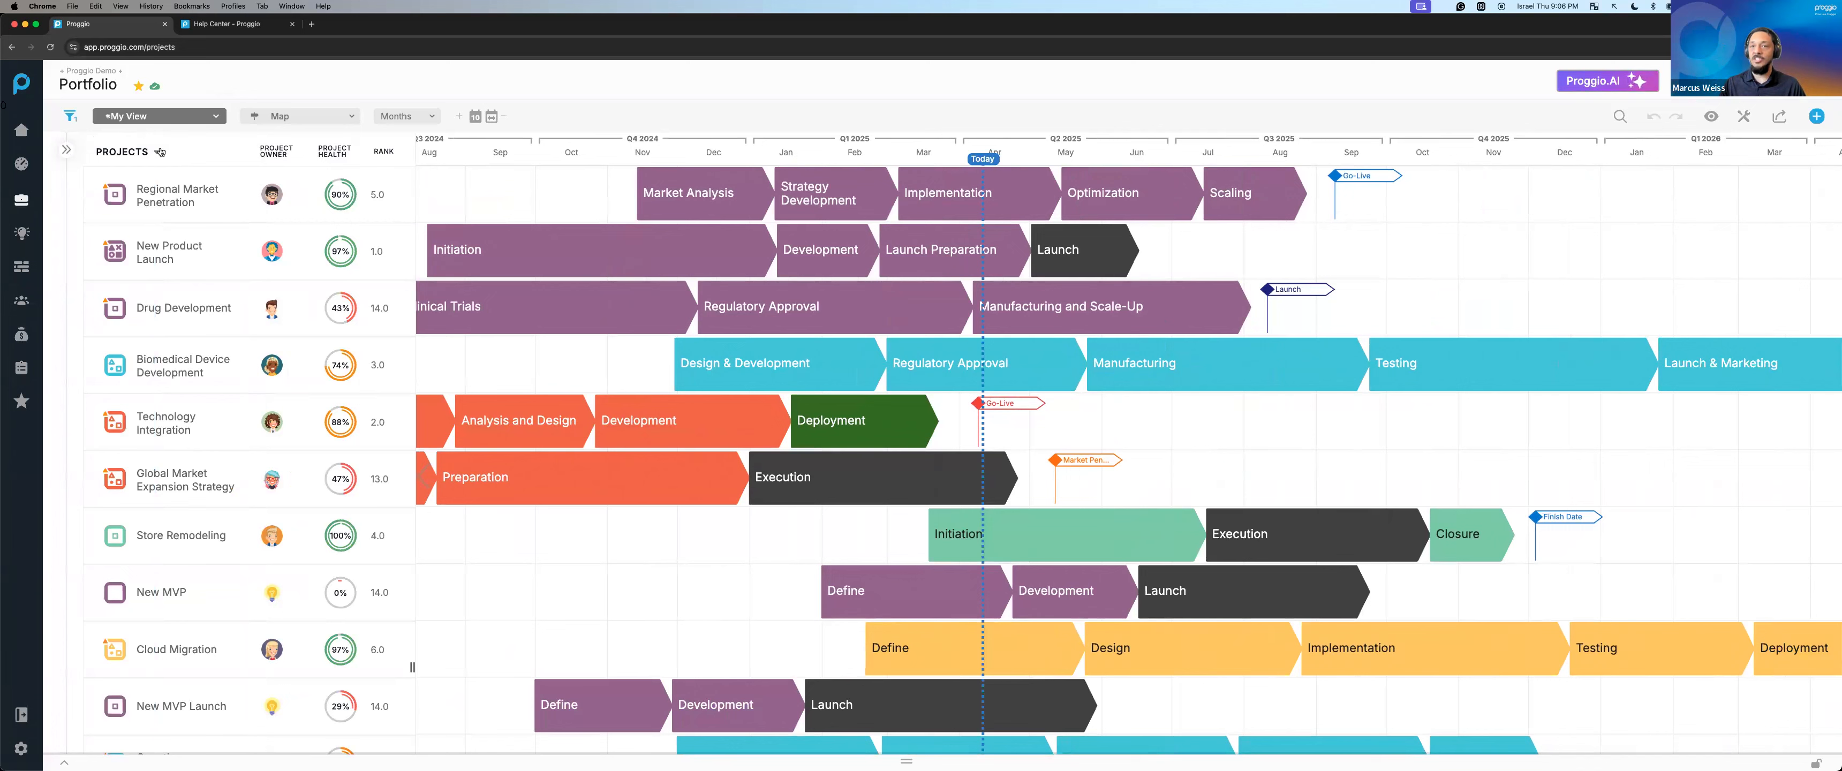
{"action": "left_click", "coordinate": [386, 153]}
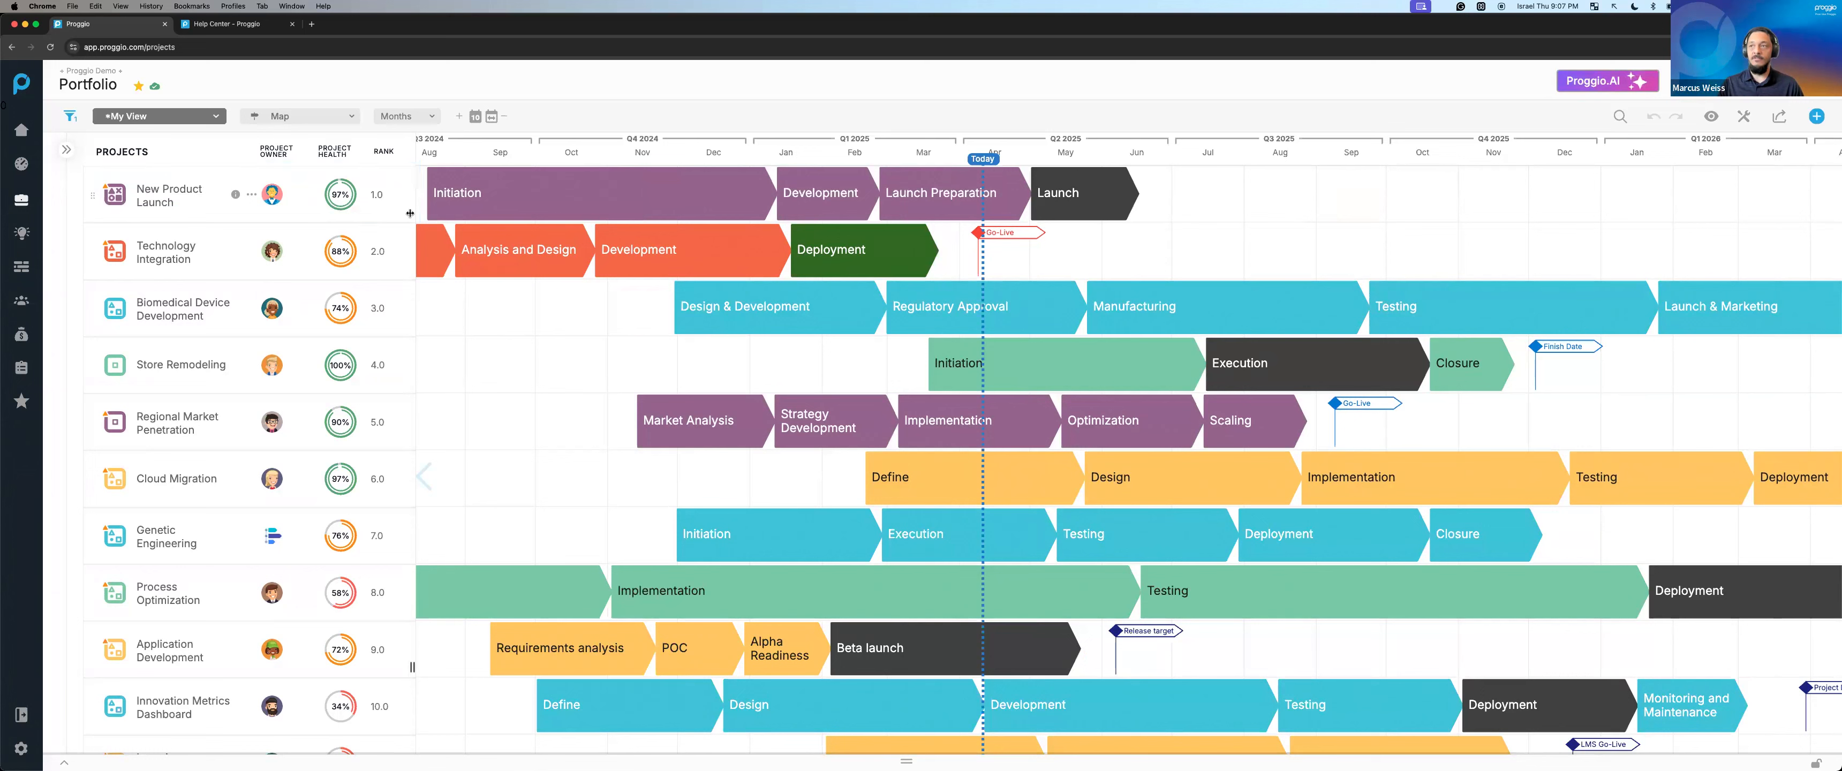
Reveal the hidden project data columns, set the goal of New Product Launch to Goal 1, and collapse the columns again.
{"action": "left_click_drag", "start_coordinate": [415, 213], "coordinate": [1558, 192]}
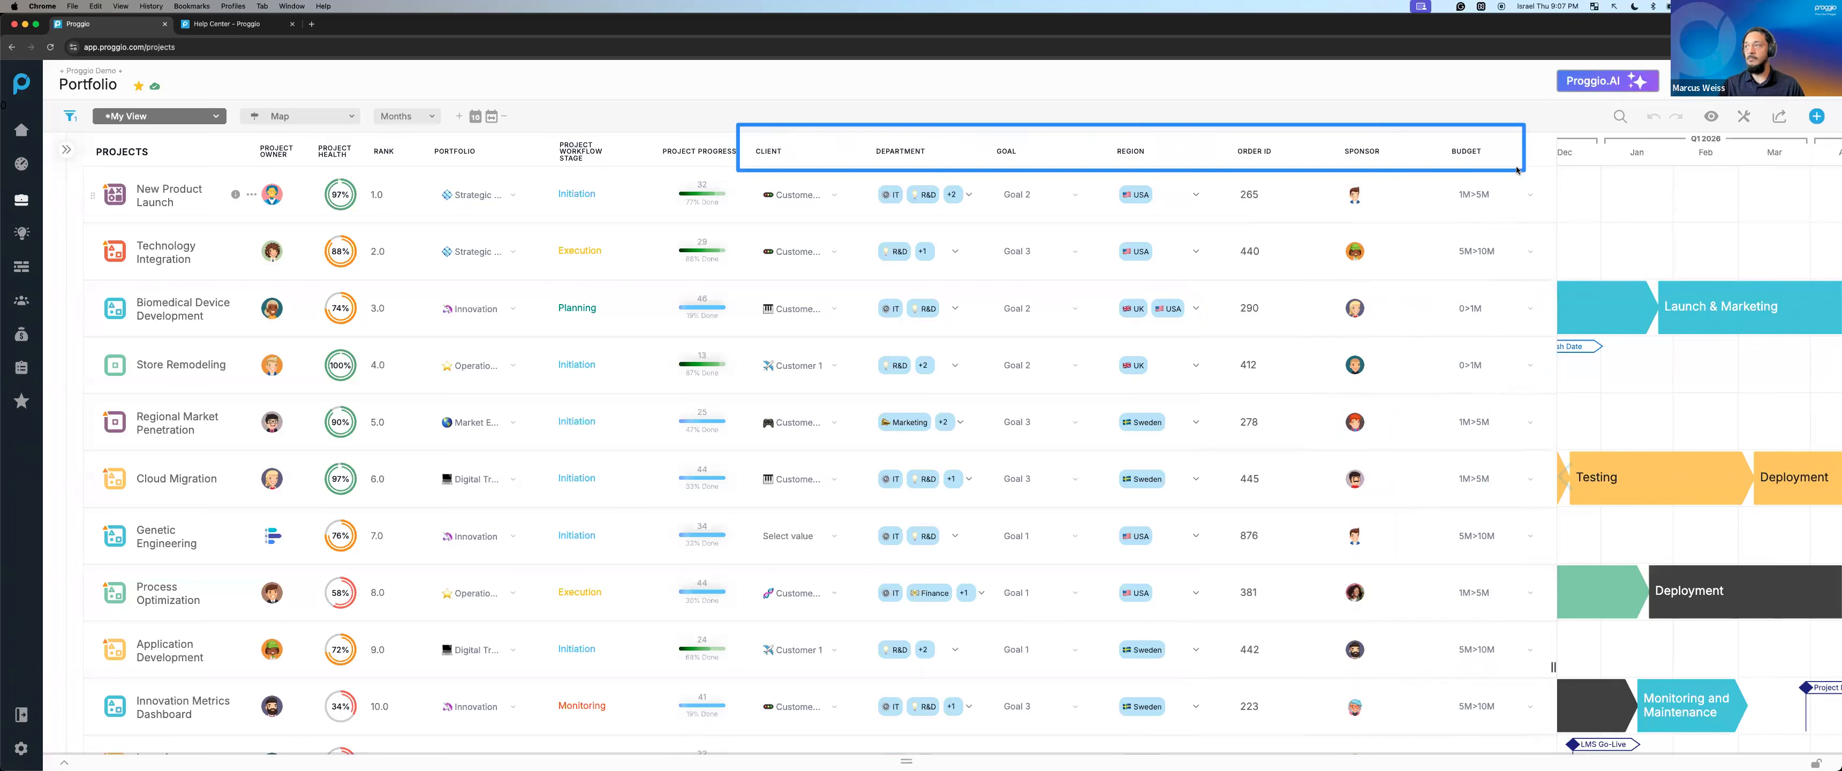
{"action": "left_click", "coordinate": [1066, 197]}
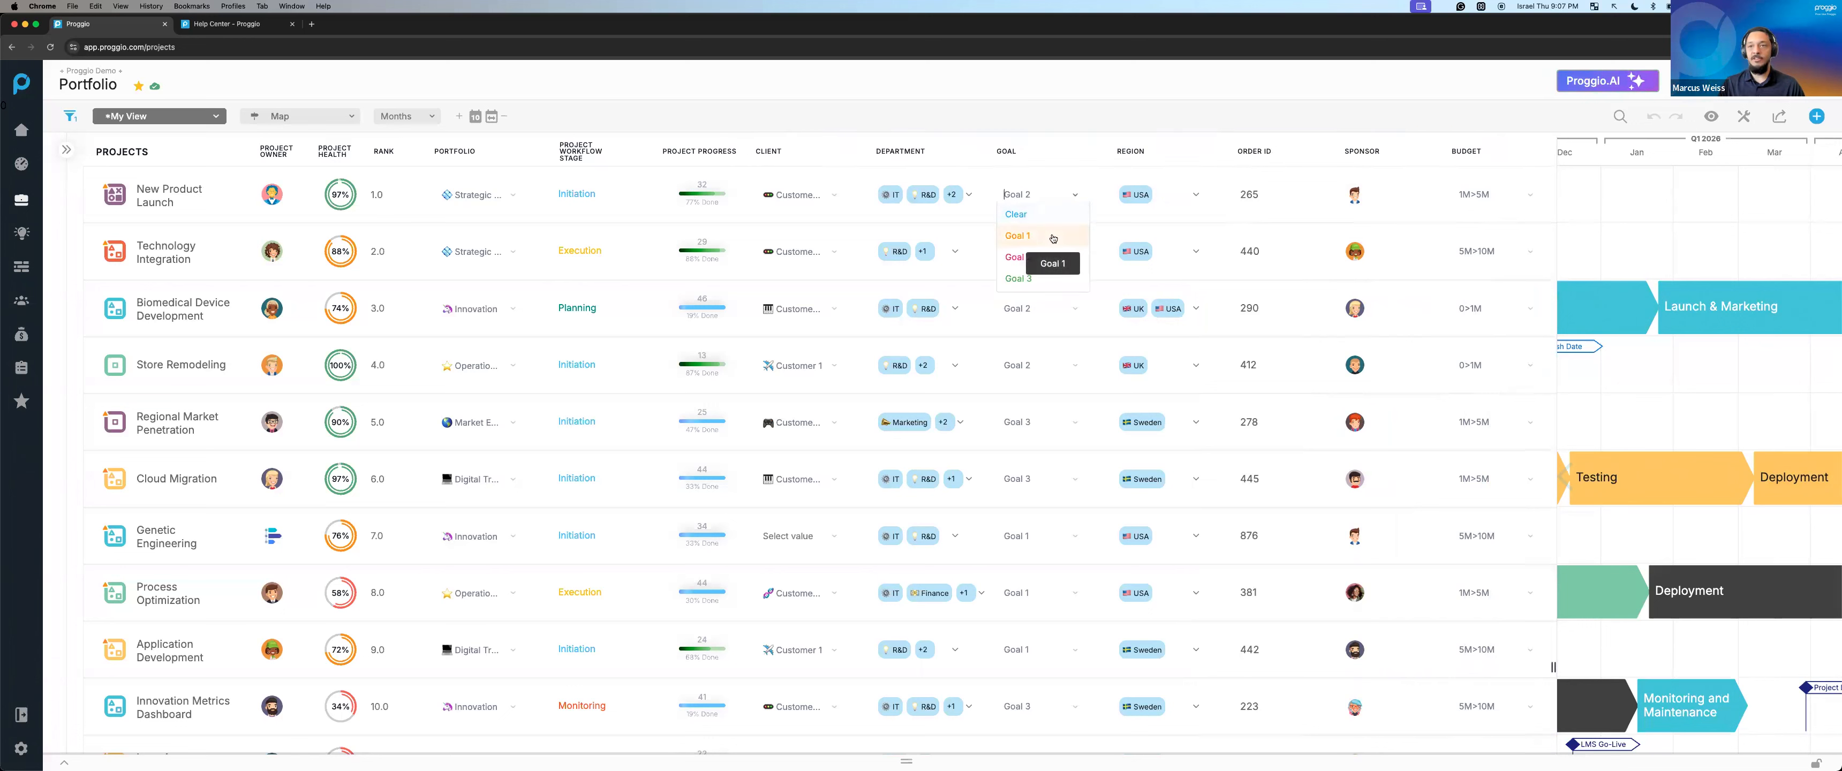
{"action": "left_click", "coordinate": [1052, 236]}
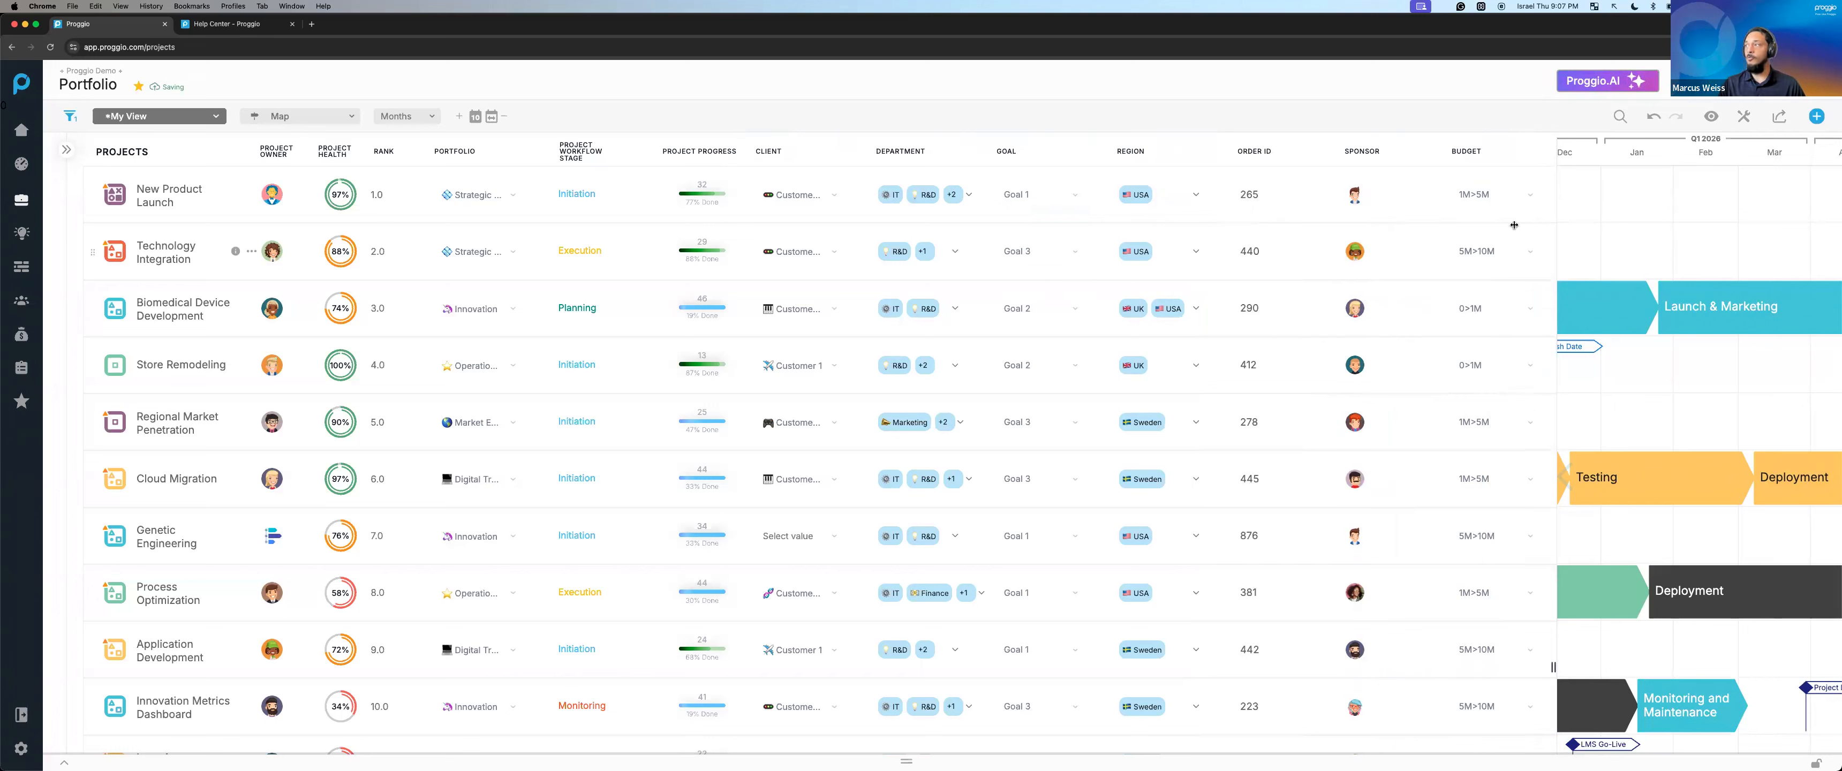
{"action": "left_click_drag", "start_coordinate": [1555, 226], "coordinate": [394, 262]}
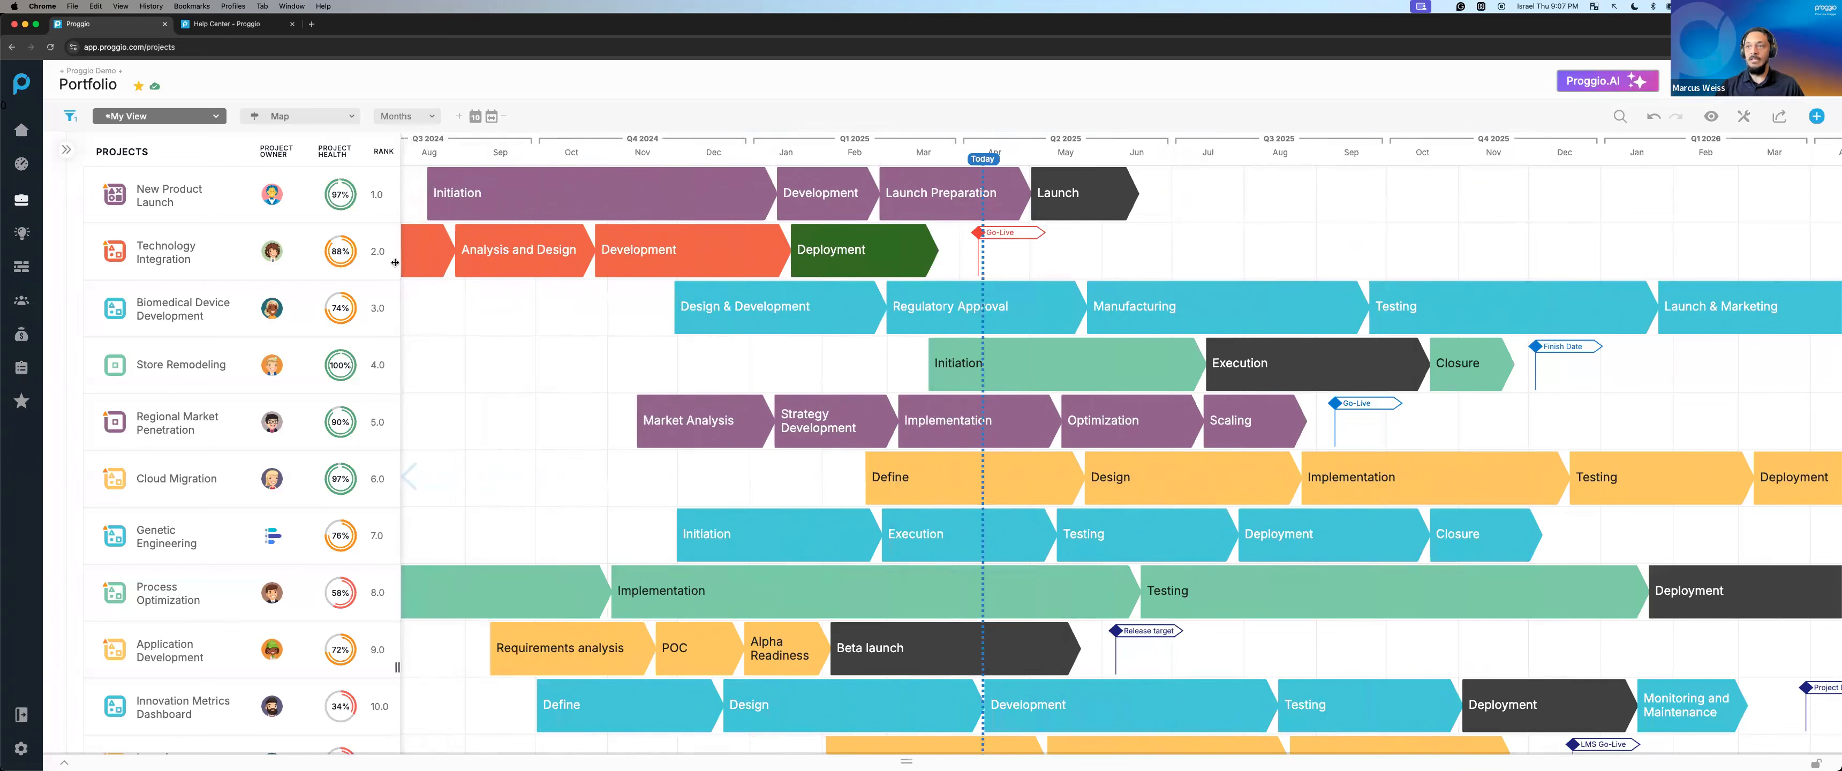
Examine the project schedules across the portfolio timeline at the years, quarters and months scales.
{"action": "left_click_drag", "start_coordinate": [218, 197], "coordinate": [1160, 196]}
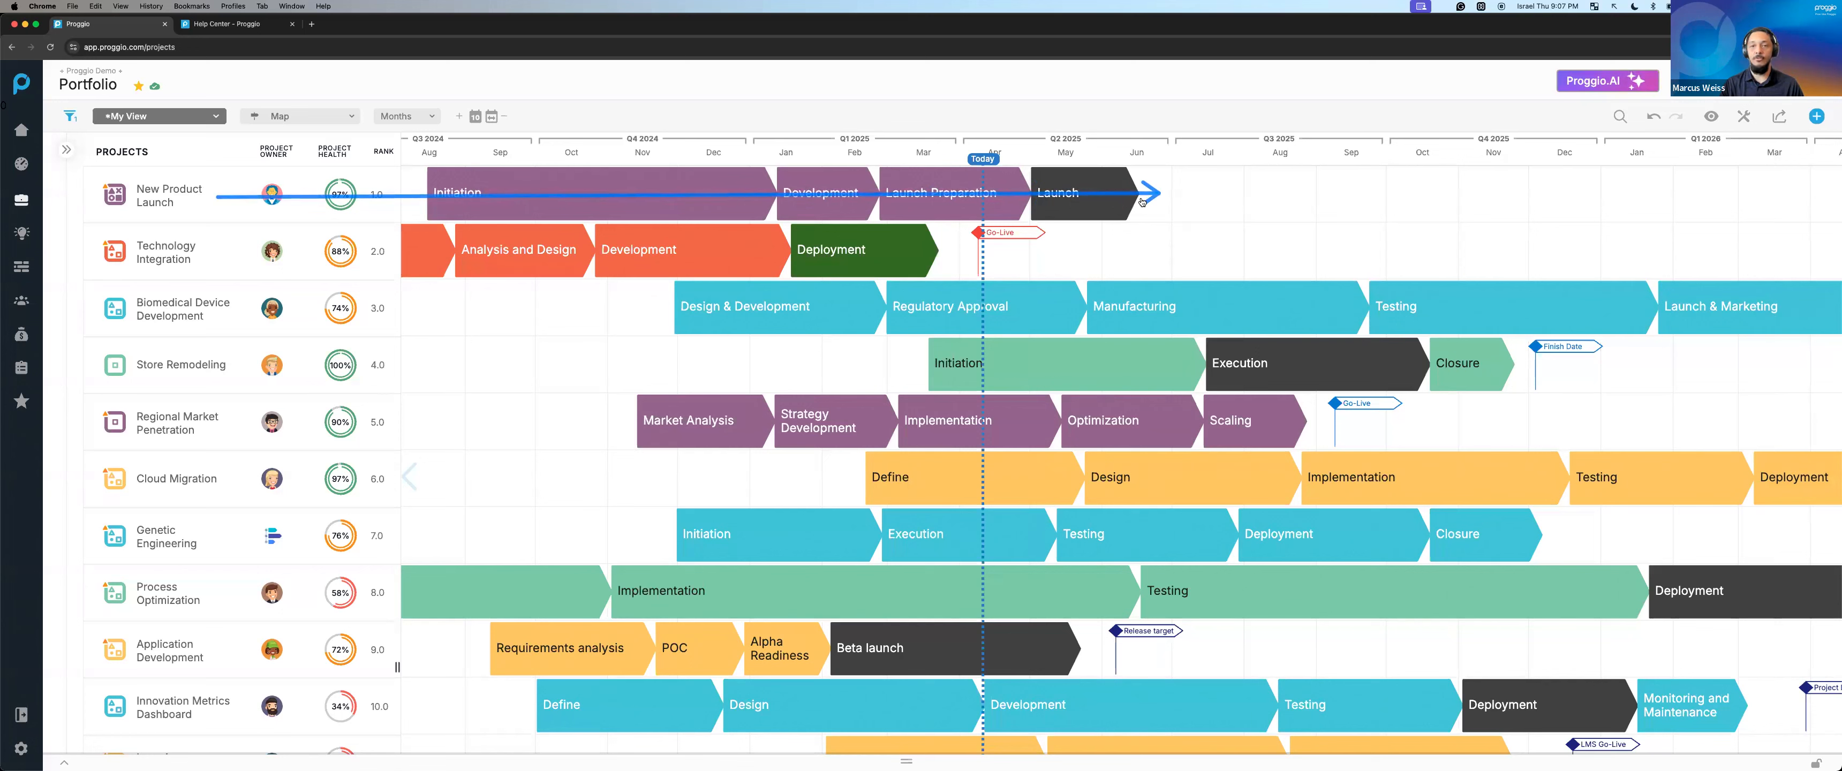
{"action": "mouse_move", "coordinate": [1116, 204]}
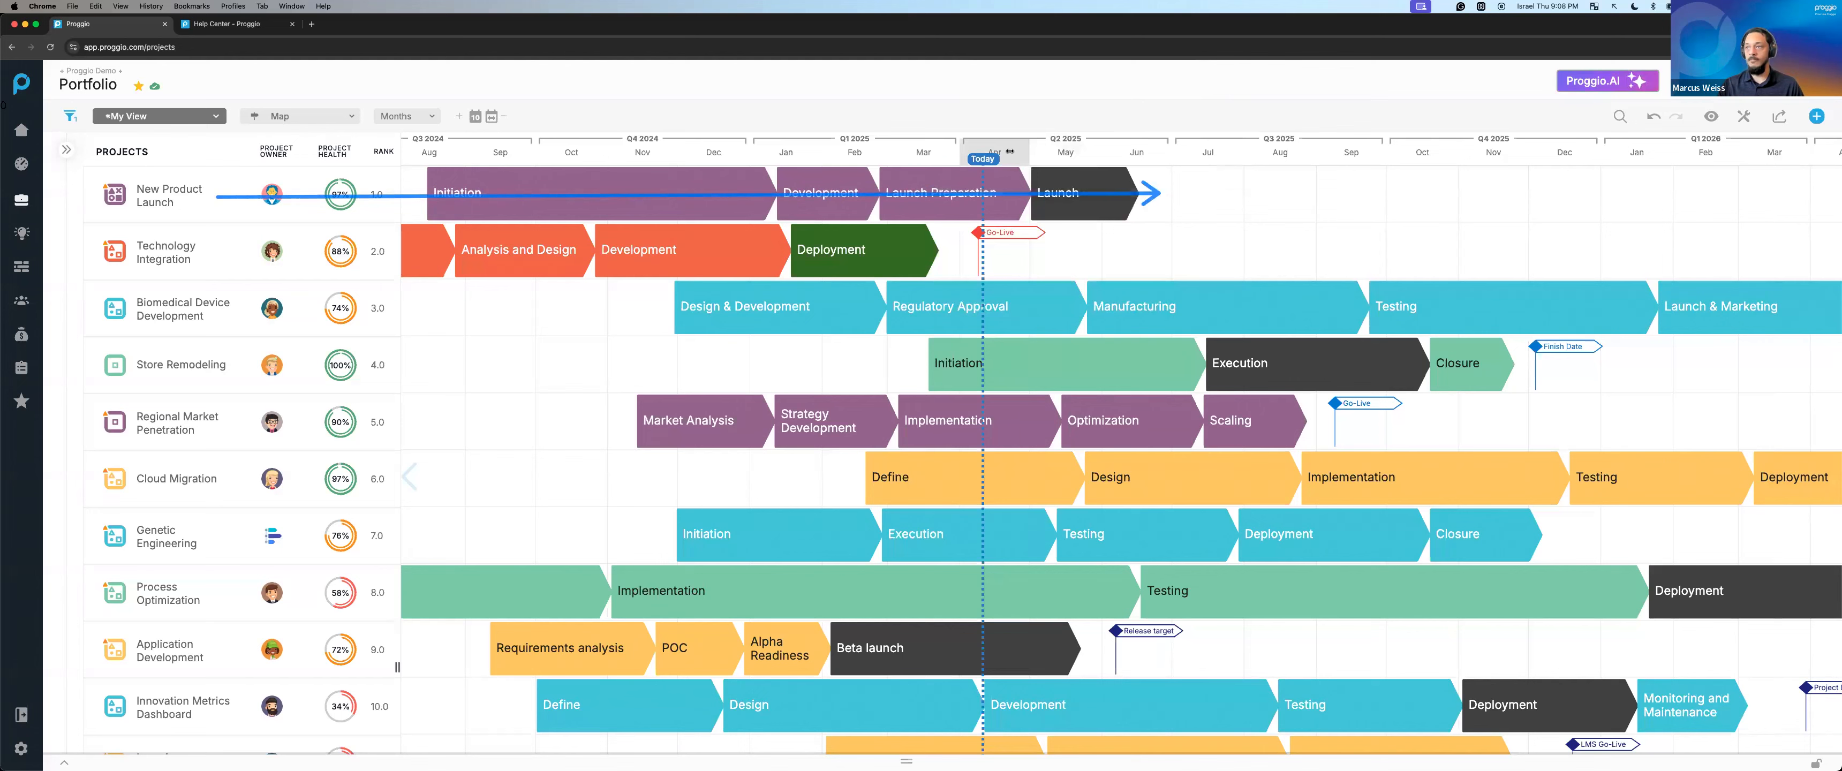
{"action": "scroll", "coordinate": [986, 151], "scroll_direction": "down", "scroll_amount": 8}
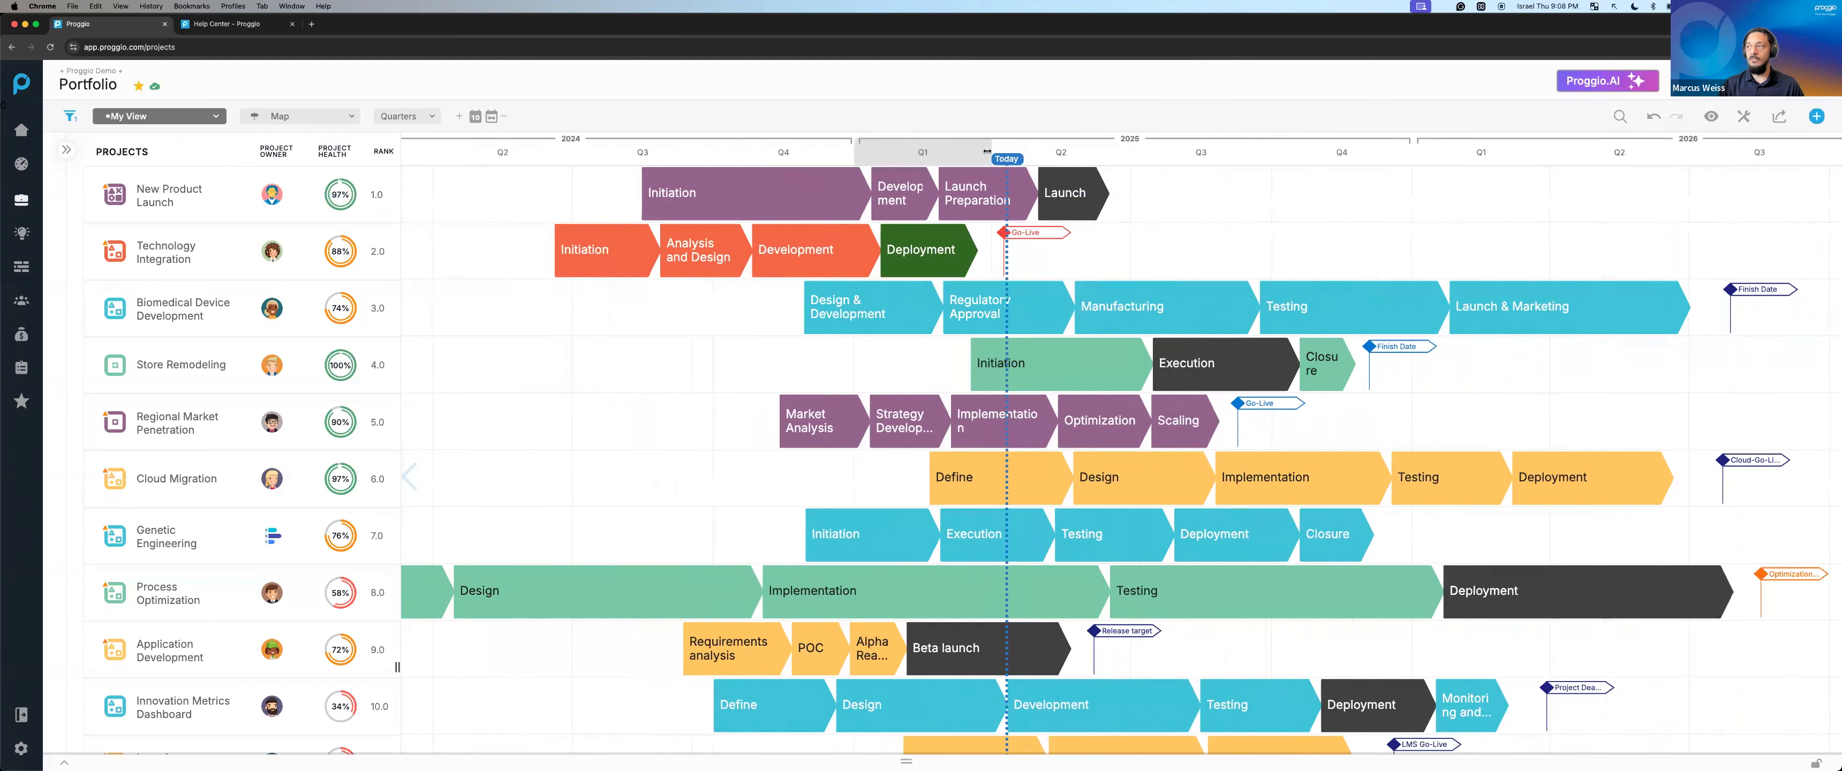
{"action": "scroll", "coordinate": [987, 151], "scroll_direction": "down", "scroll_amount": 2}
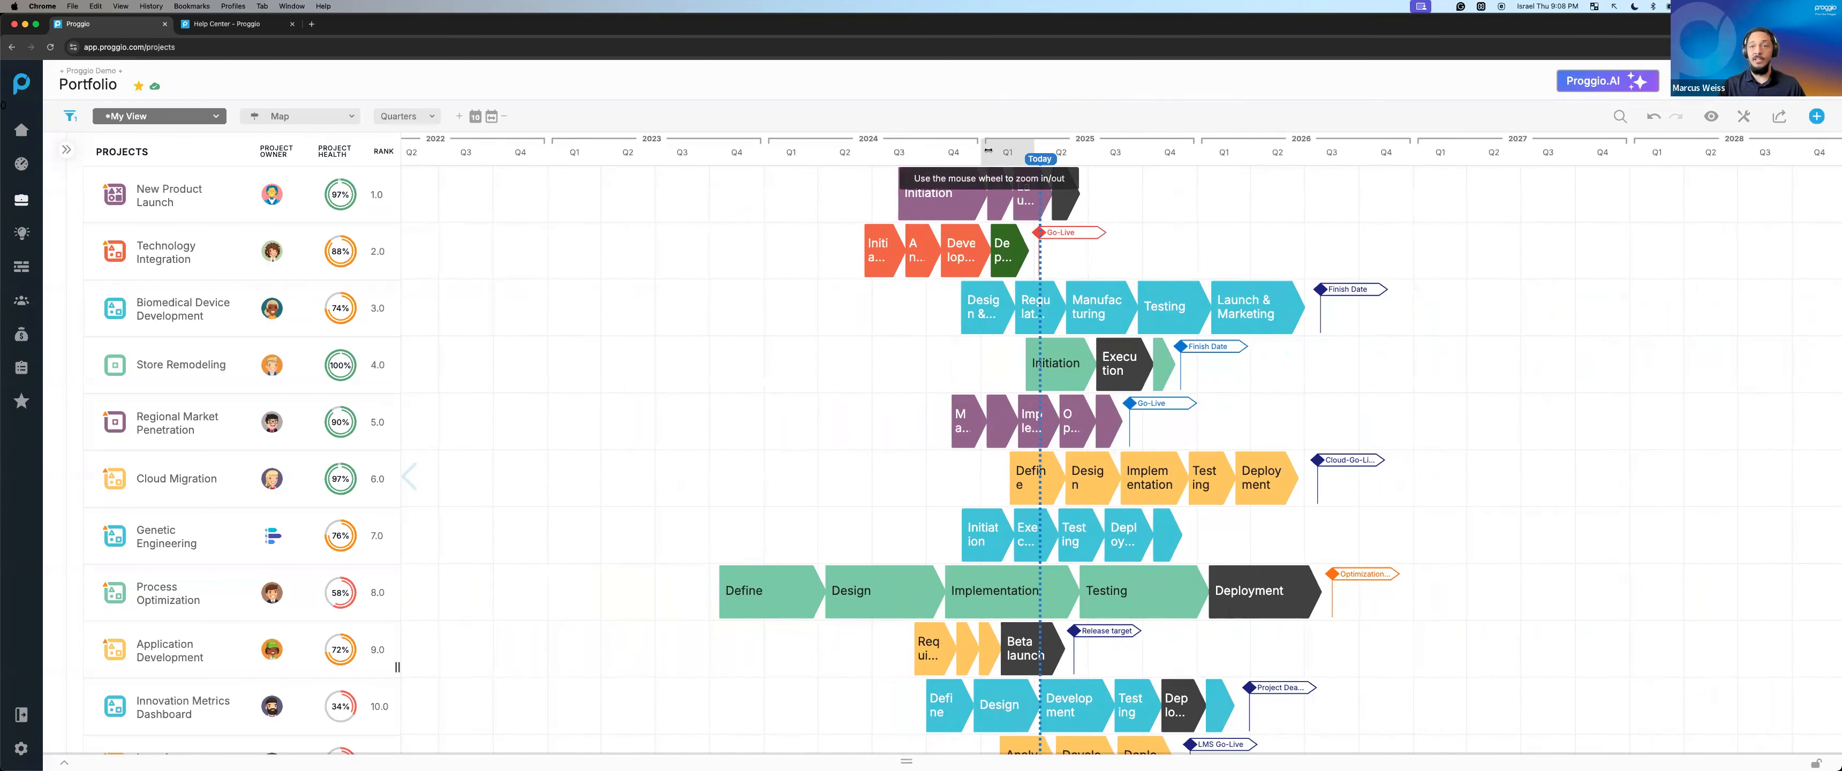
{"action": "scroll", "coordinate": [987, 151], "scroll_direction": "up", "scroll_amount": 10}
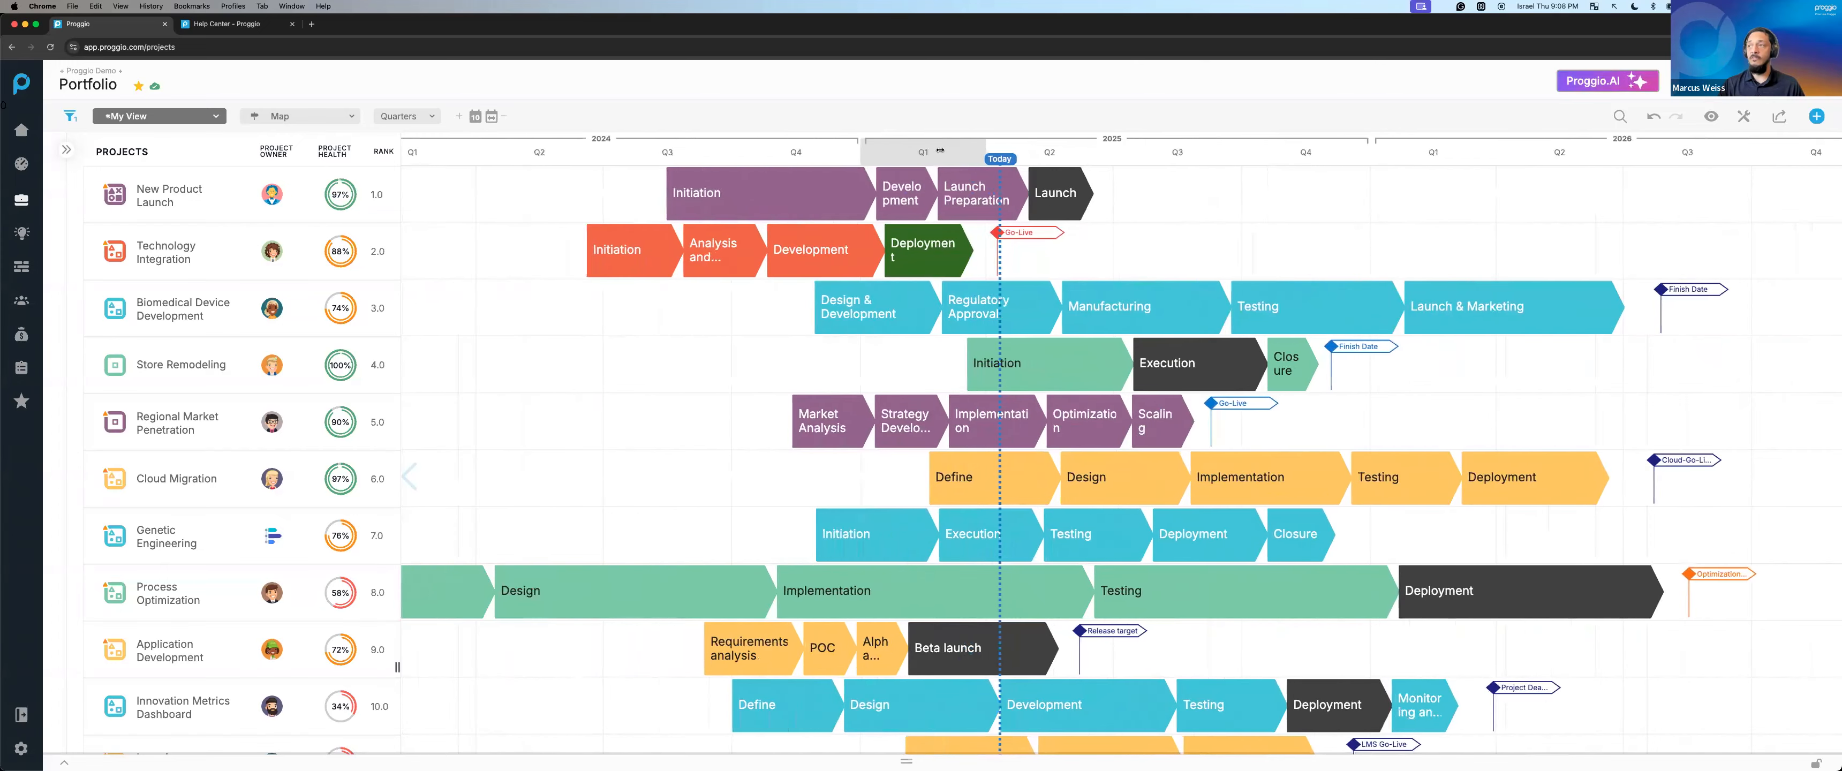
{"action": "left_click_drag", "start_coordinate": [1034, 270], "coordinate": [1145, 267]}
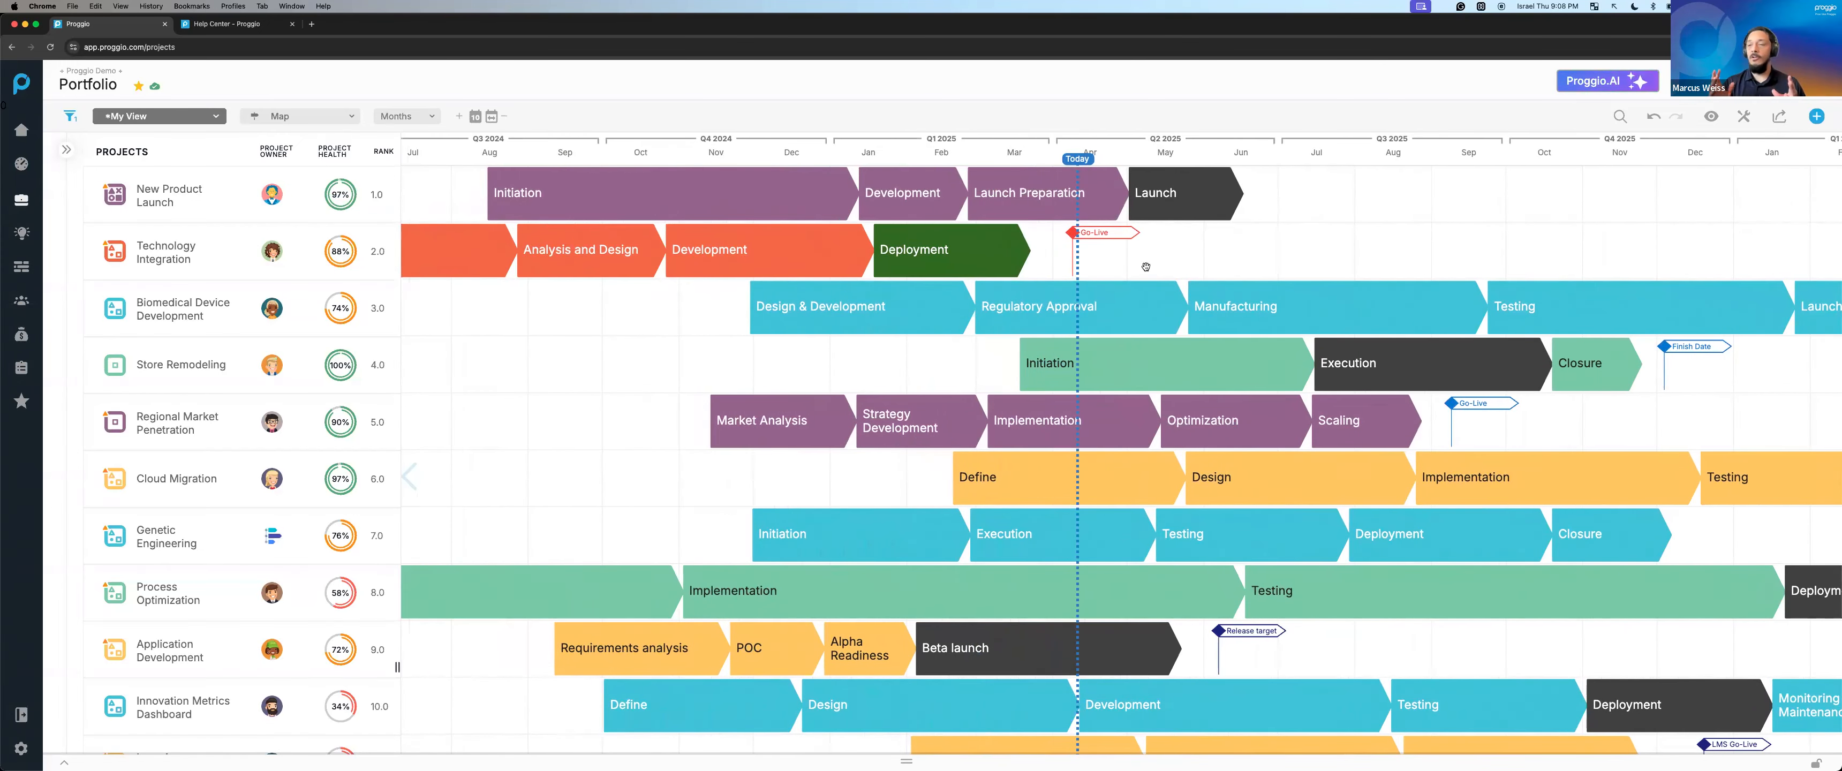
Open the New Product Launch project beneath the portfolio and examine its workstreams and task timeline.
{"action": "left_click", "coordinate": [821, 201]}
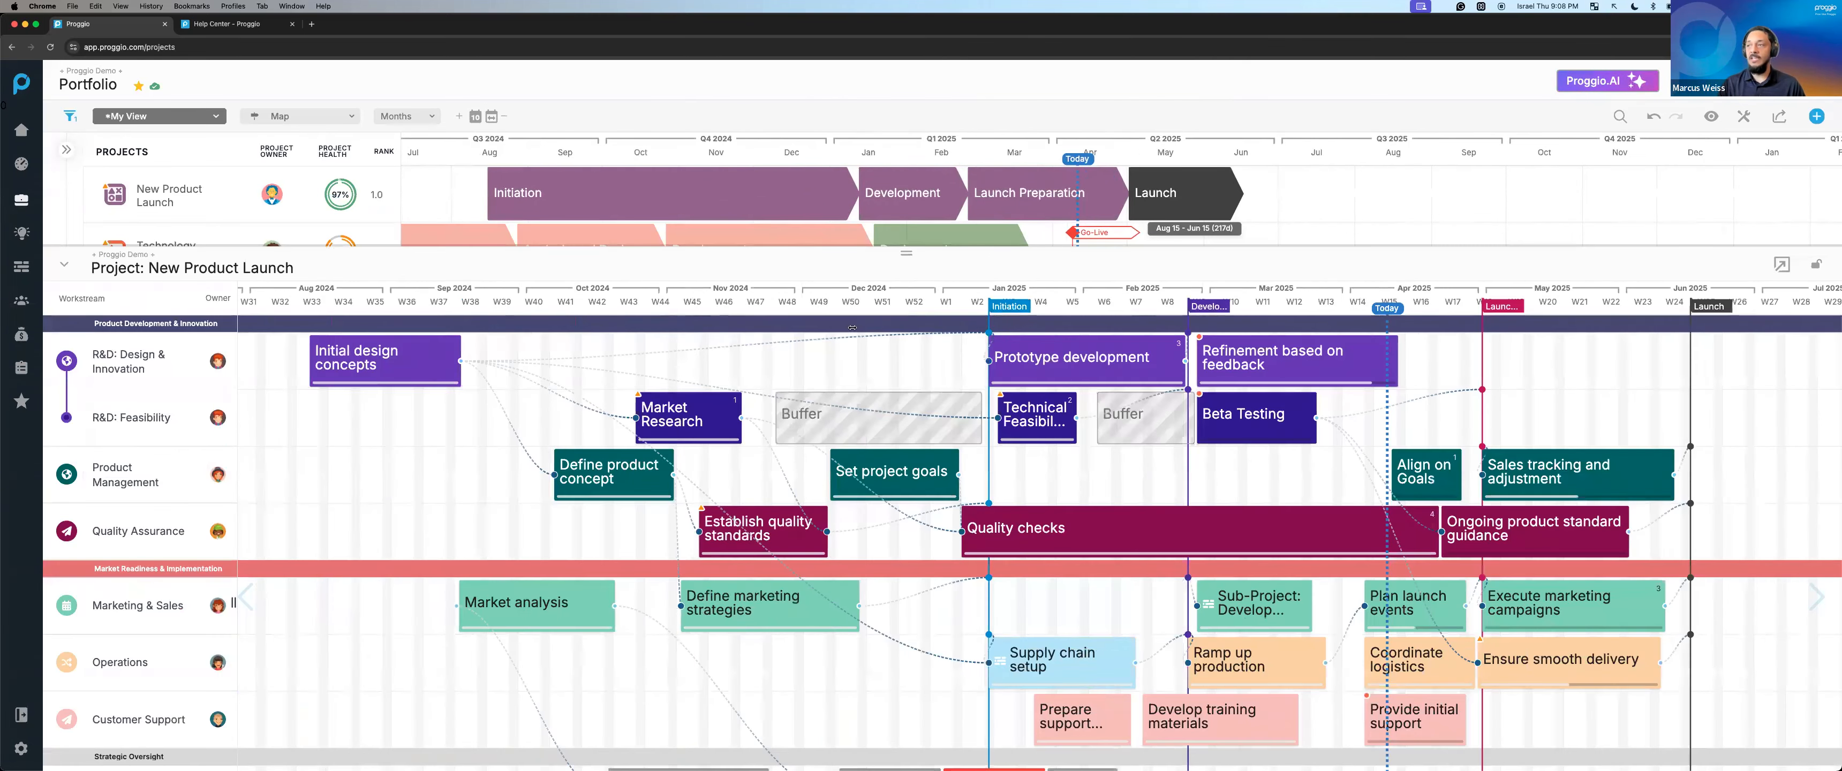
{"action": "left_click_drag", "start_coordinate": [859, 363], "coordinate": [784, 364]}
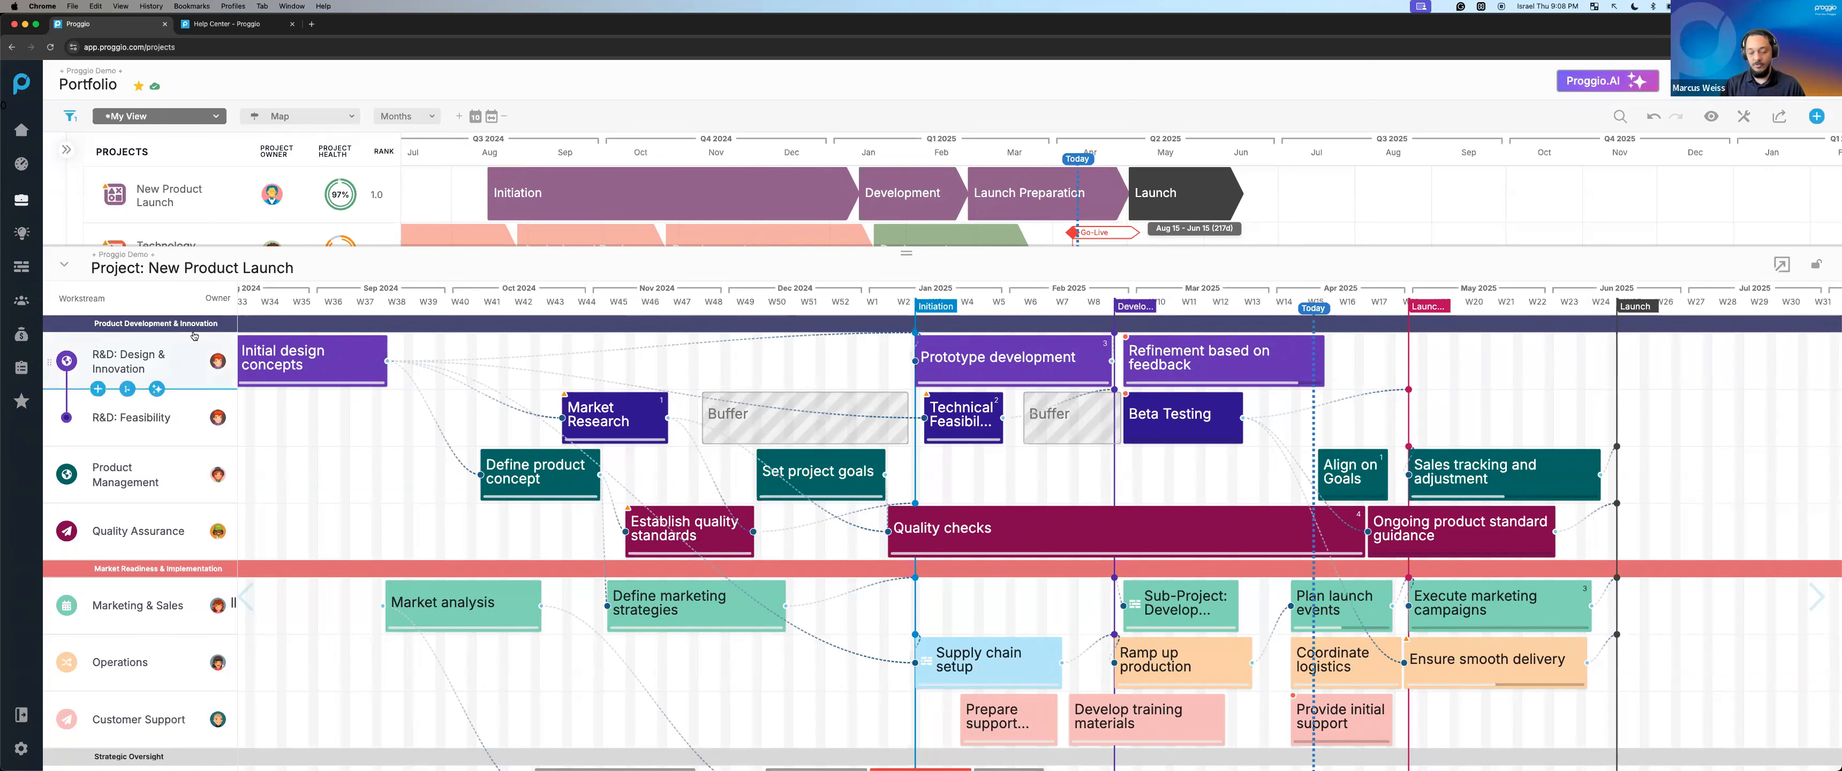
{"action": "left_click_drag", "start_coordinate": [45, 279], "coordinate": [239, 763]}
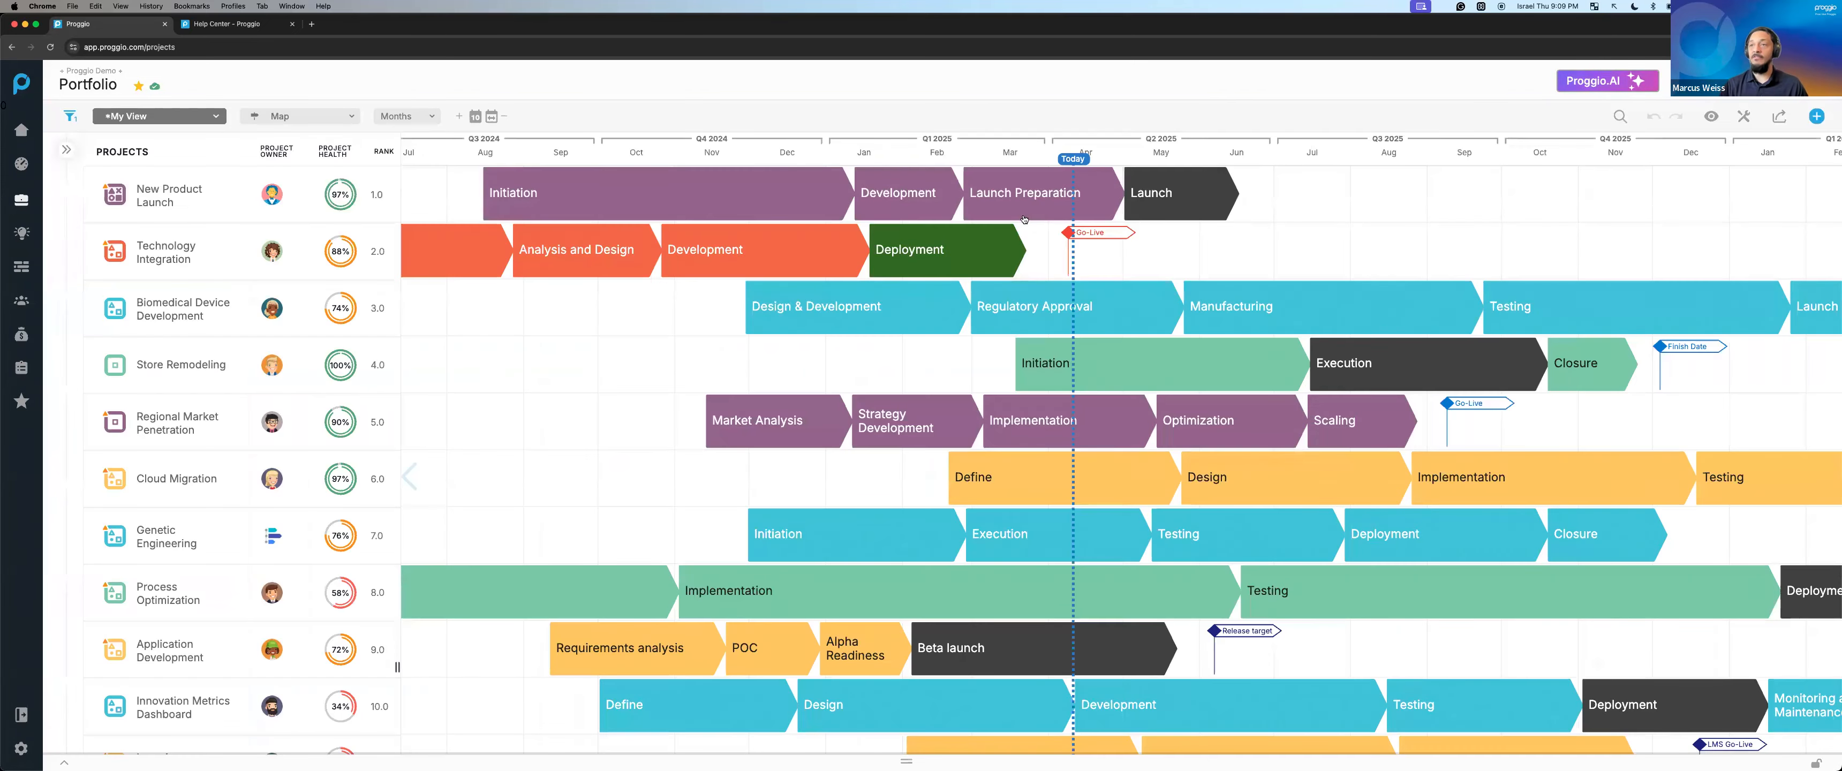
Open the New Product Launch project and set the progress of the Refinement based on feedback task to 94%.
{"action": "left_click", "coordinate": [1026, 214]}
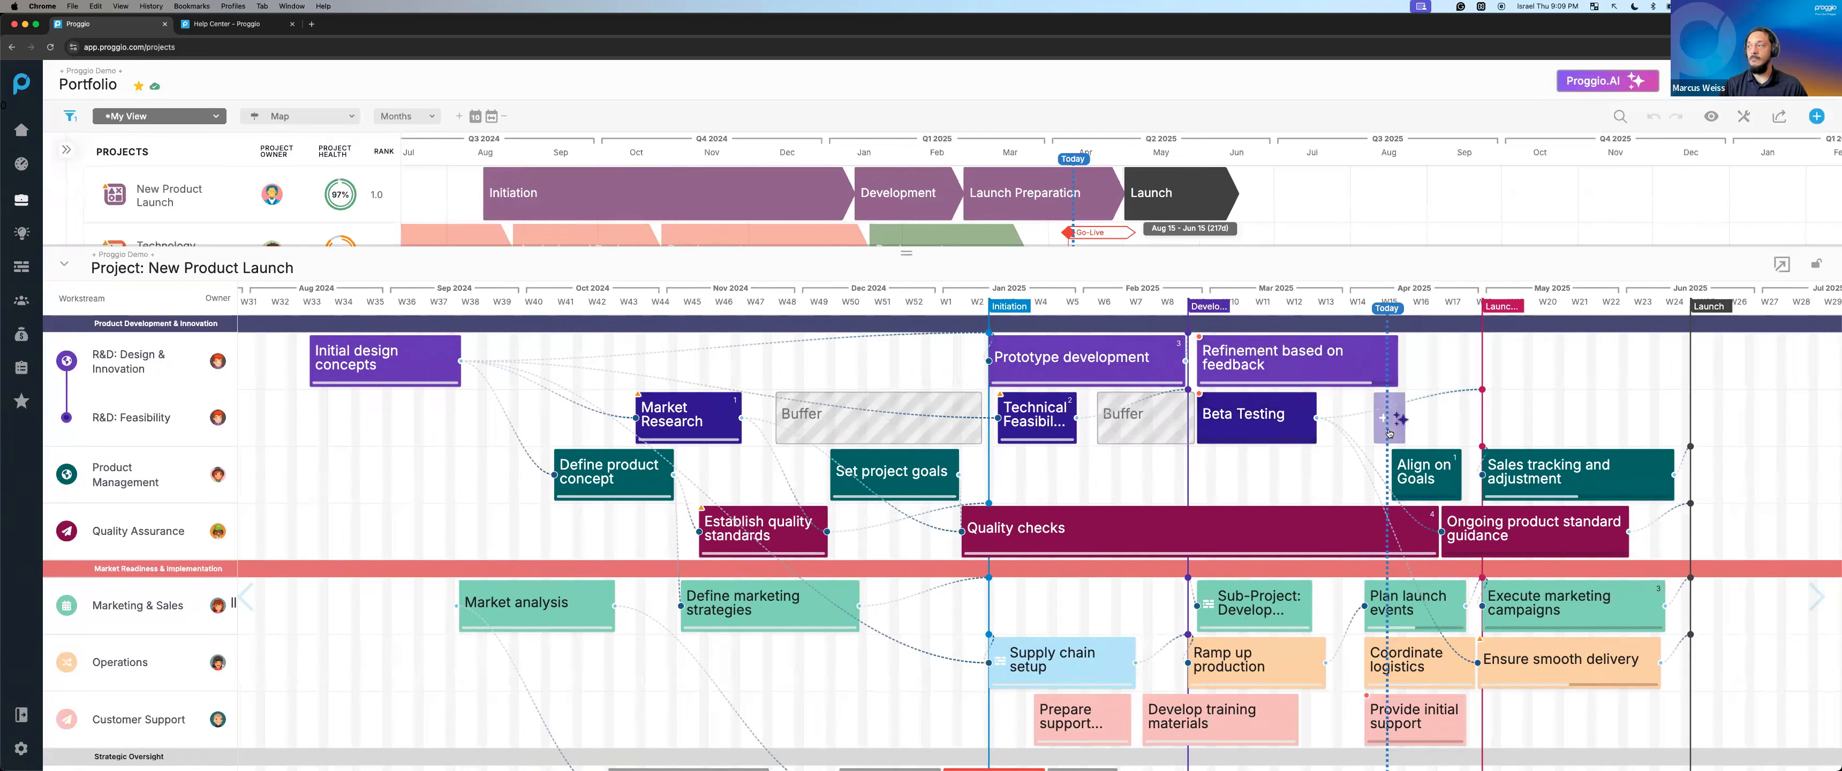
{"action": "left_click", "coordinate": [1355, 386]}
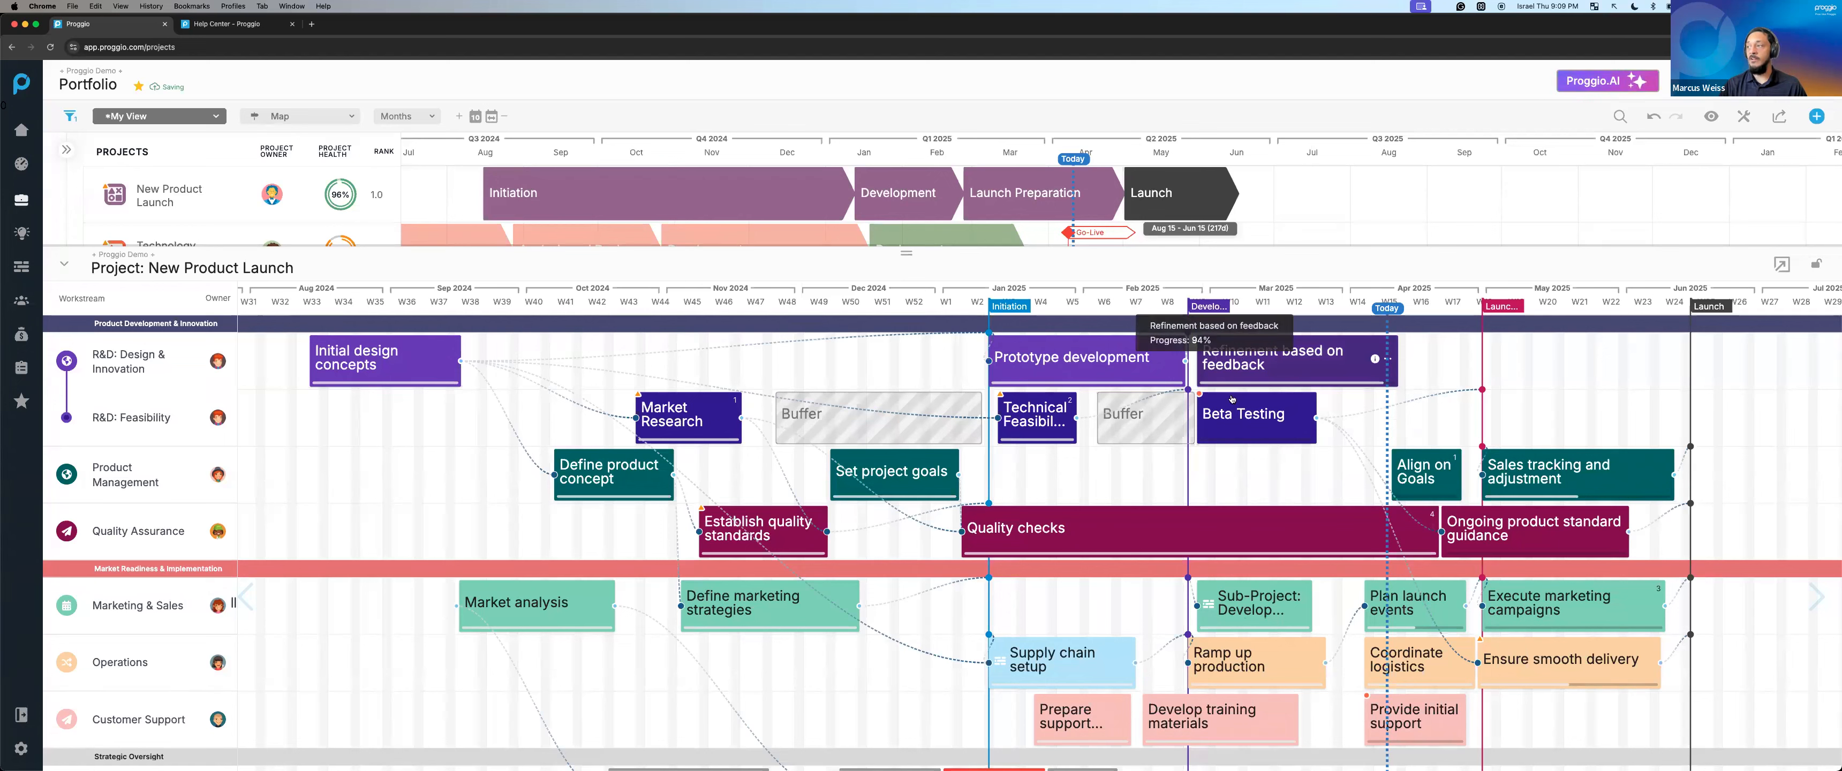
Open the Beta Testing task, view its messages and set its status to Completed.
{"action": "mouse_move", "coordinate": [1251, 421]}
{"action": "left_mouse_down"}
{"action": "mouse_move", "coordinate": [1495, 422]}
{"action": "mouse_move", "coordinate": [1238, 421]}
{"action": "left_mouse_up"}
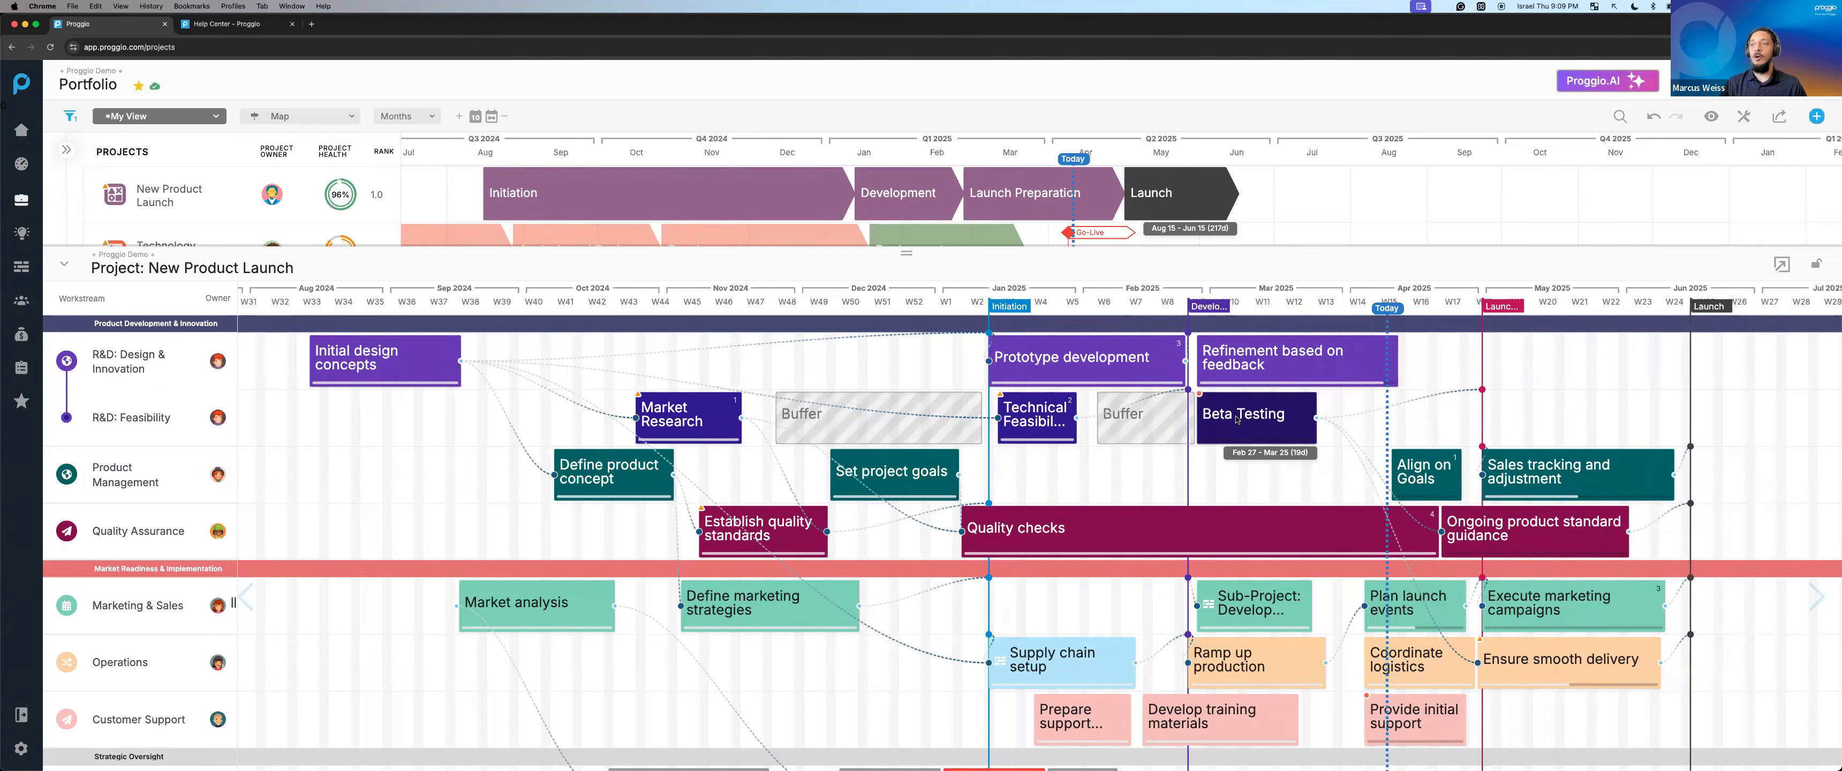
{"action": "left_click", "coordinate": [1238, 420]}
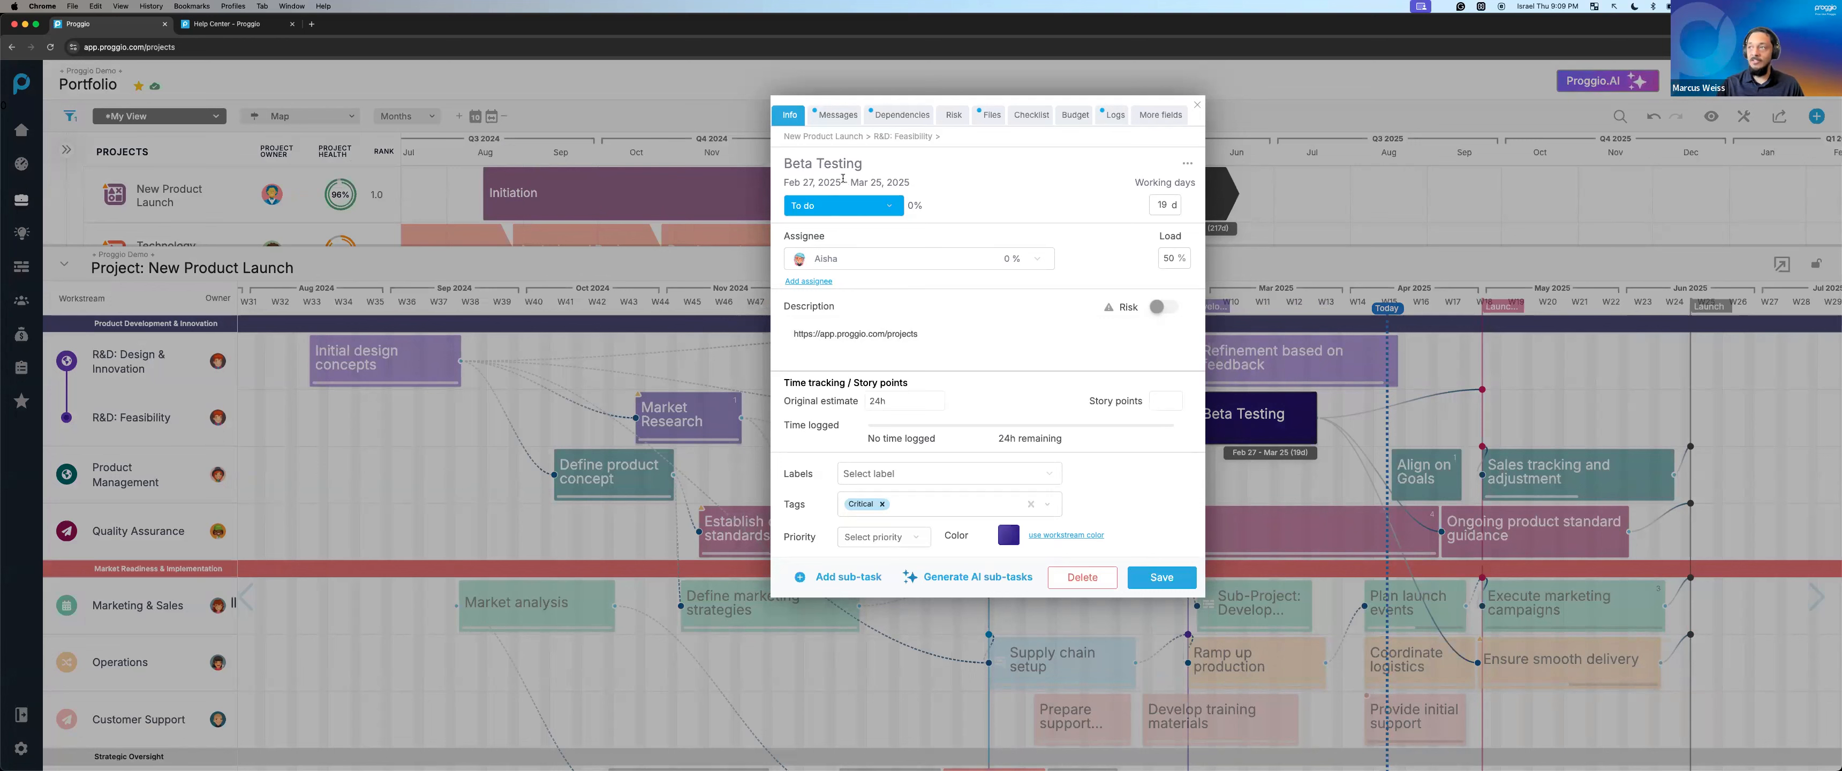
{"action": "left_click", "coordinate": [836, 115]}
{"action": "left_click_drag", "start_coordinate": [787, 251], "coordinate": [874, 312]}
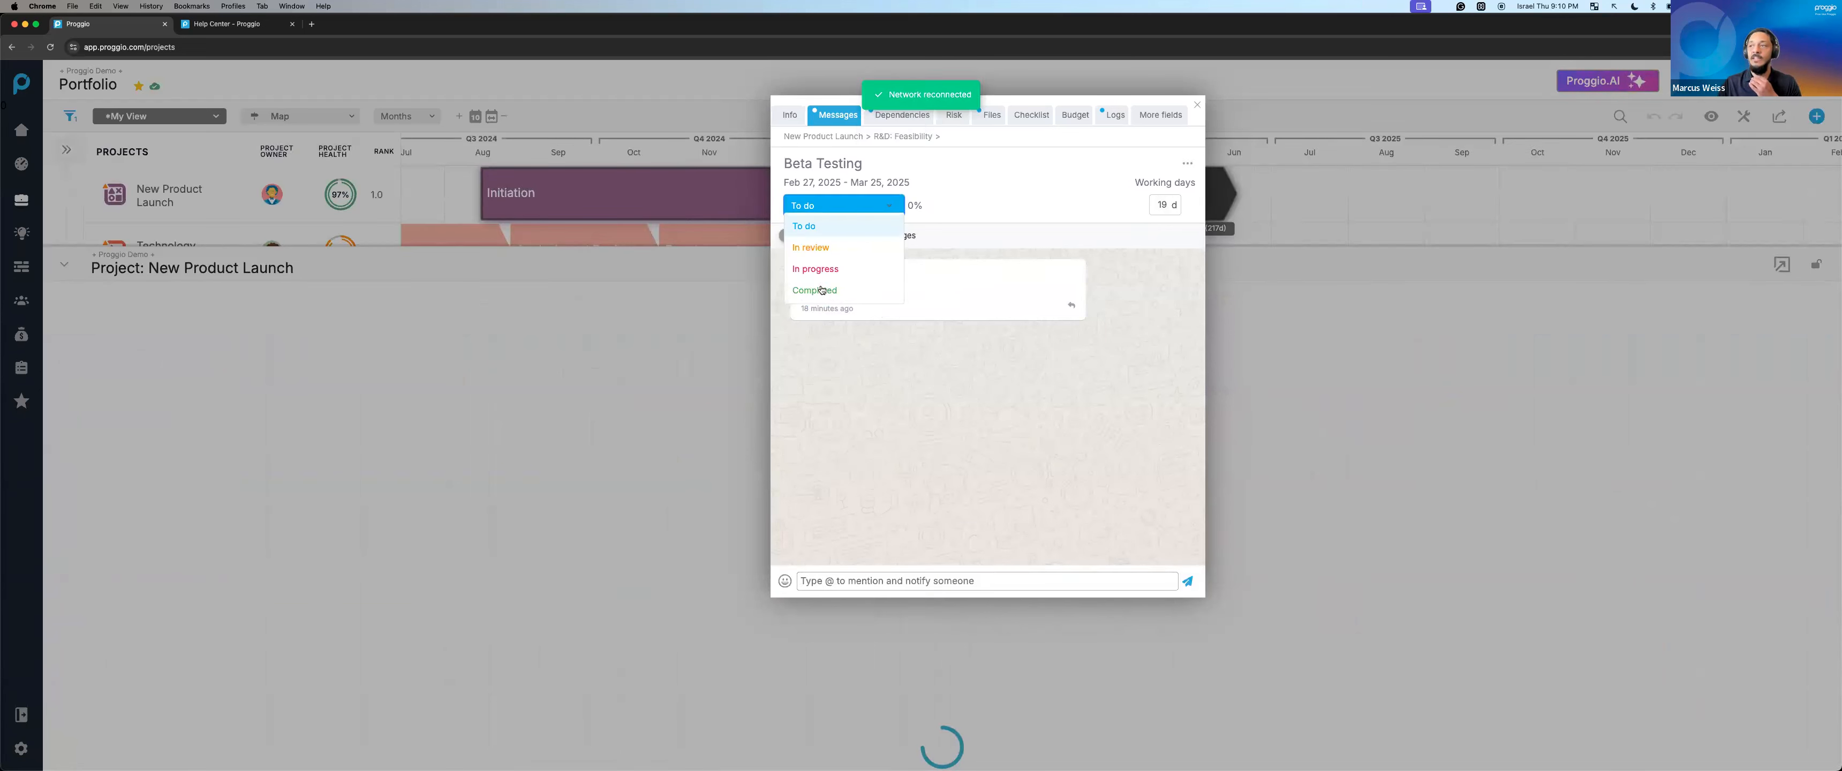
{"action": "left_click", "coordinate": [821, 289]}
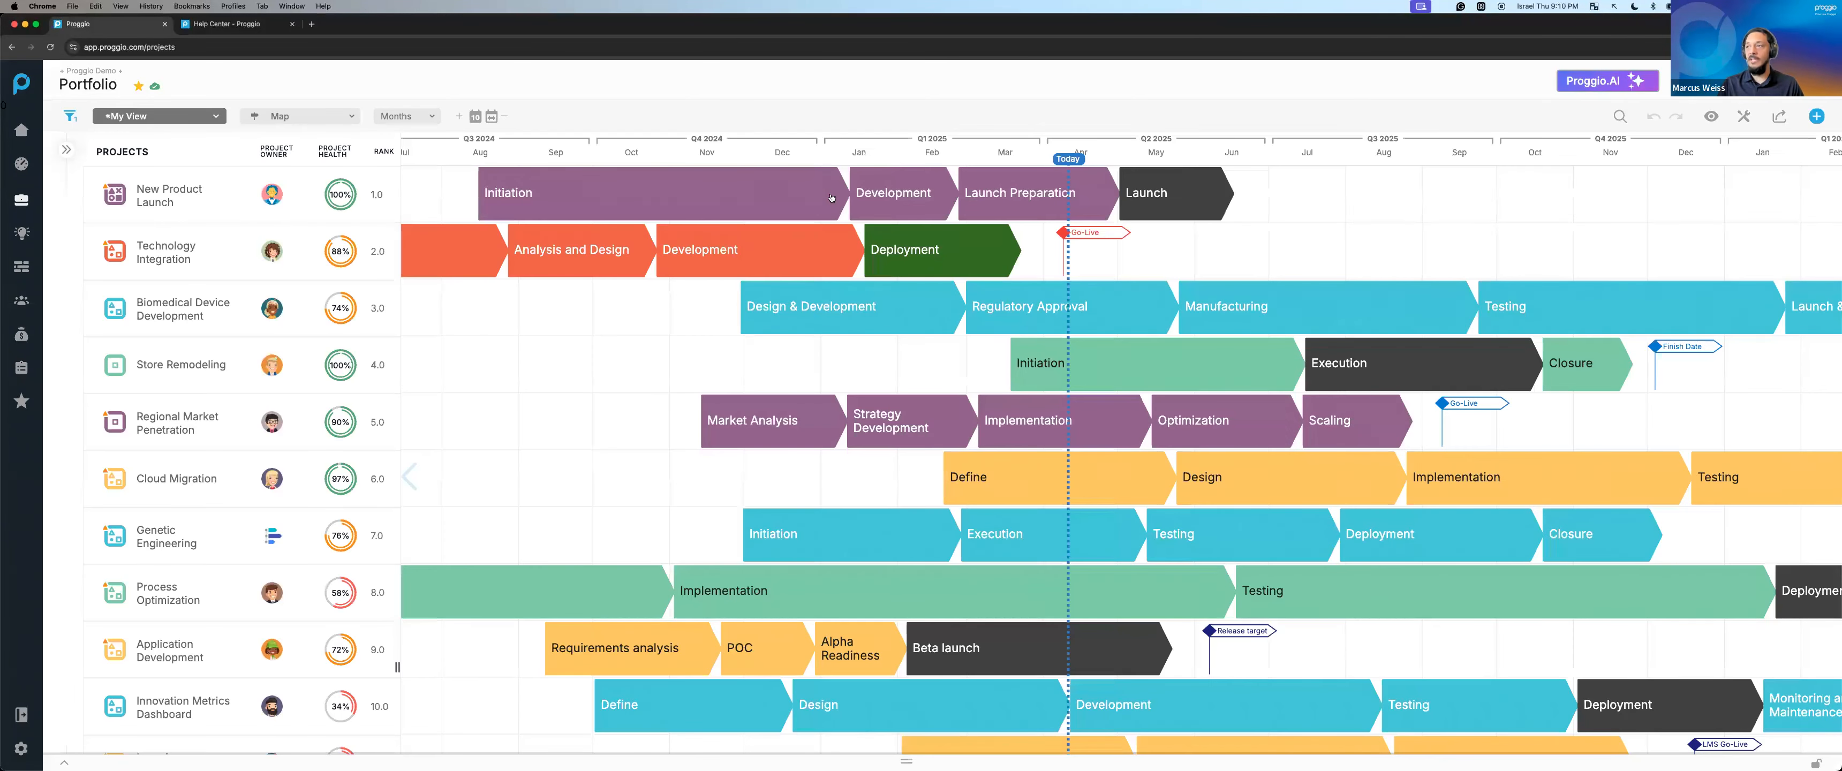
Open the New Product Launch project again and check its health and the Beta Testing task's details.
{"action": "left_click", "coordinate": [831, 198]}
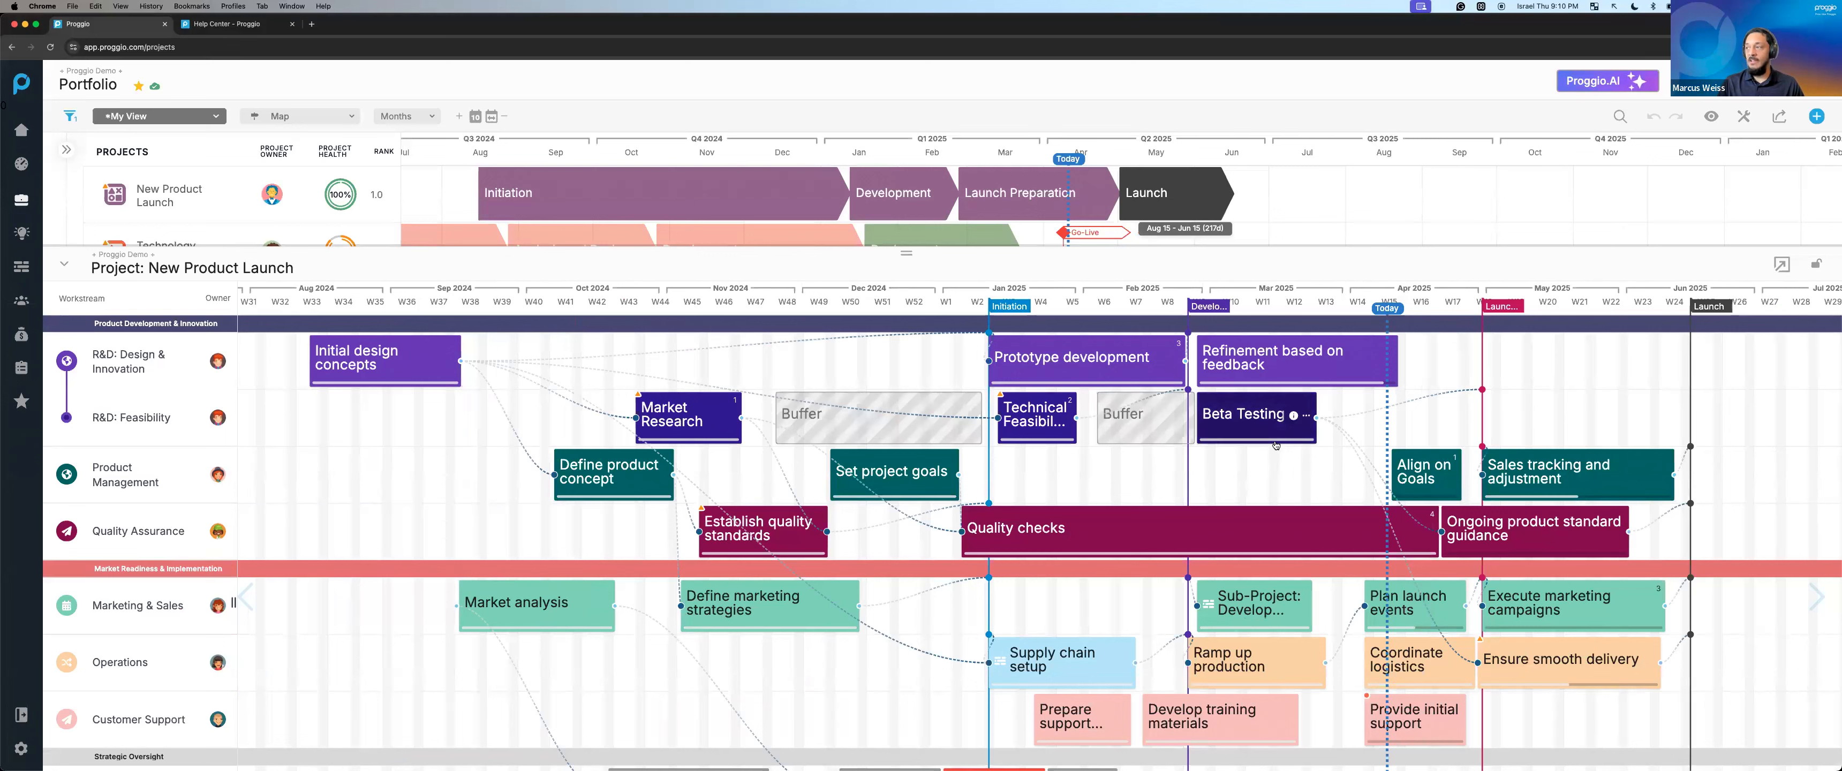
{"action": "mouse_move", "coordinate": [1271, 443]}
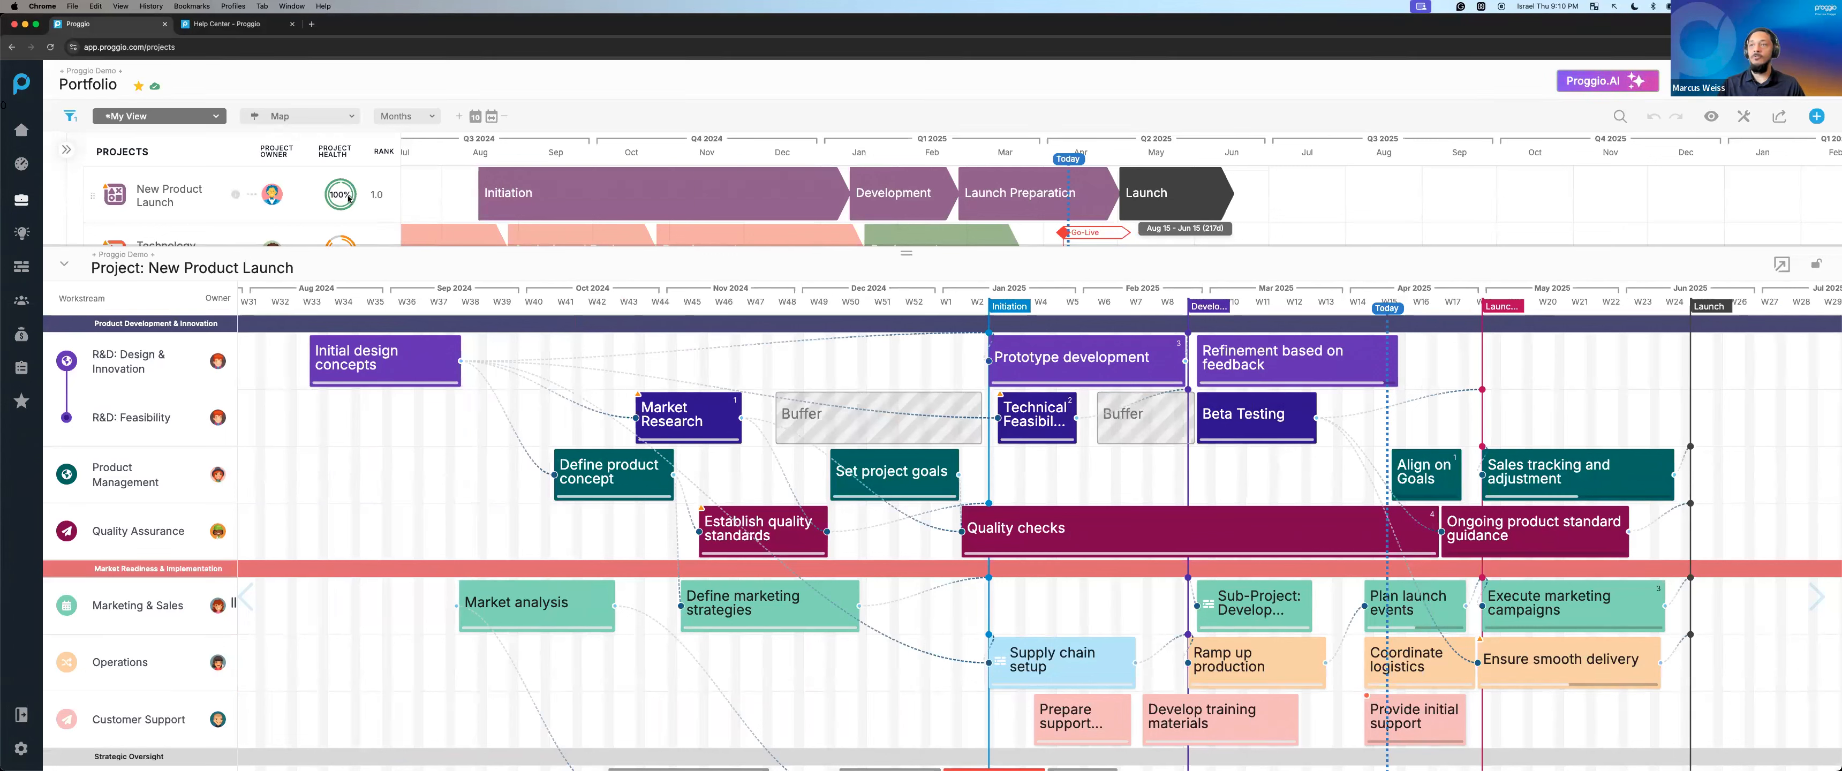
{"action": "mouse_move", "coordinate": [349, 200]}
{"action": "left_click_drag", "start_coordinate": [47, 62], "coordinate": [136, 101]}
{"action": "left_click_drag", "start_coordinate": [82, 237], "coordinate": [307, 292]}
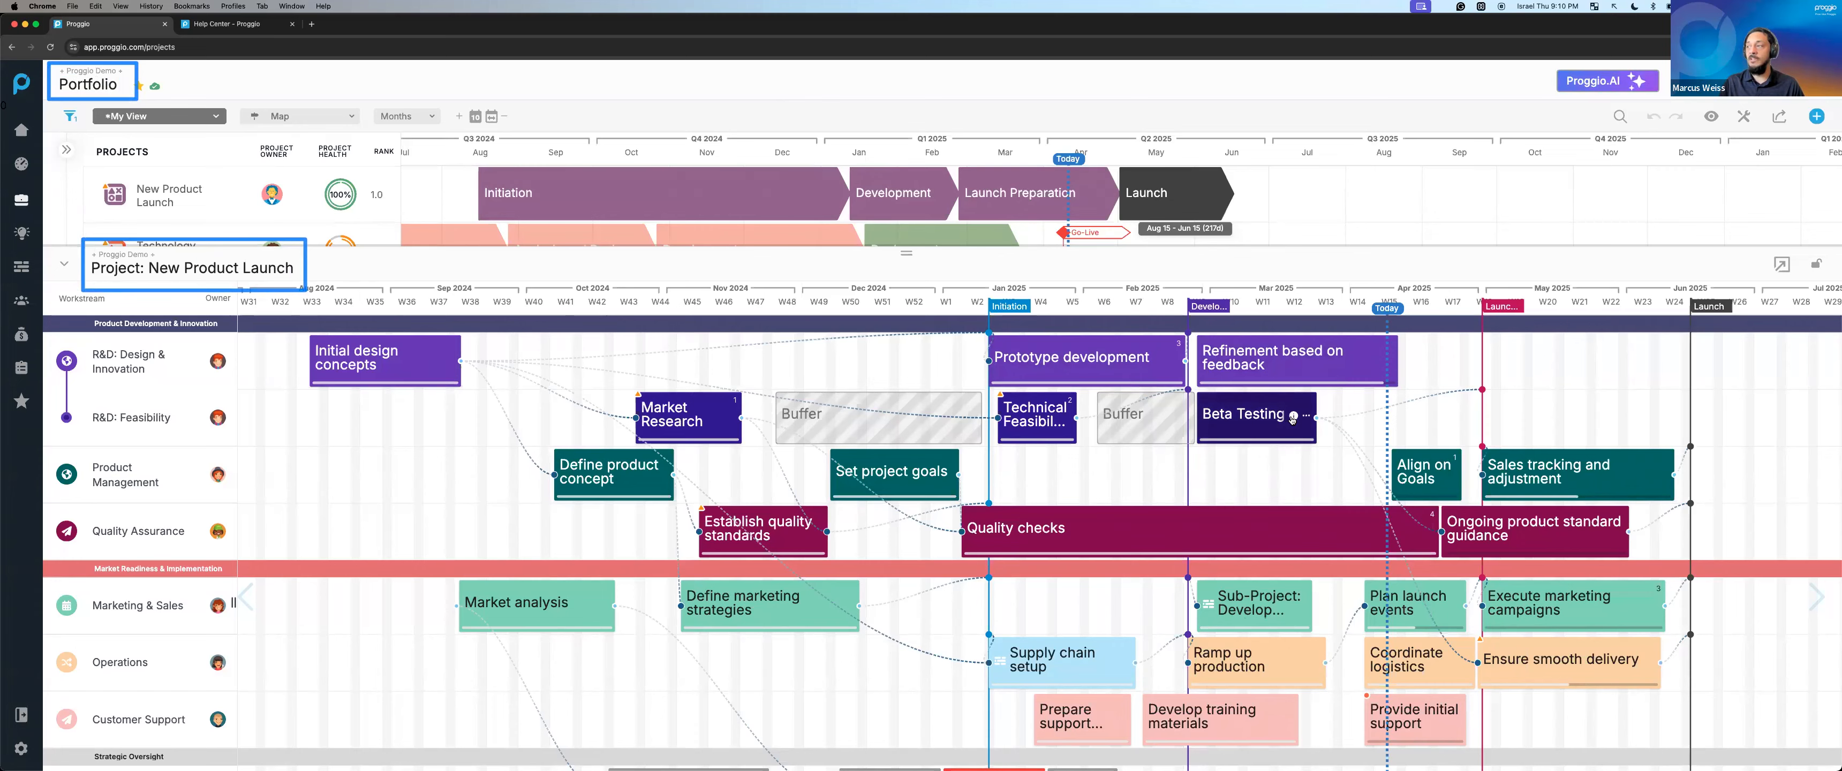
{"action": "left_click", "coordinate": [1292, 418]}
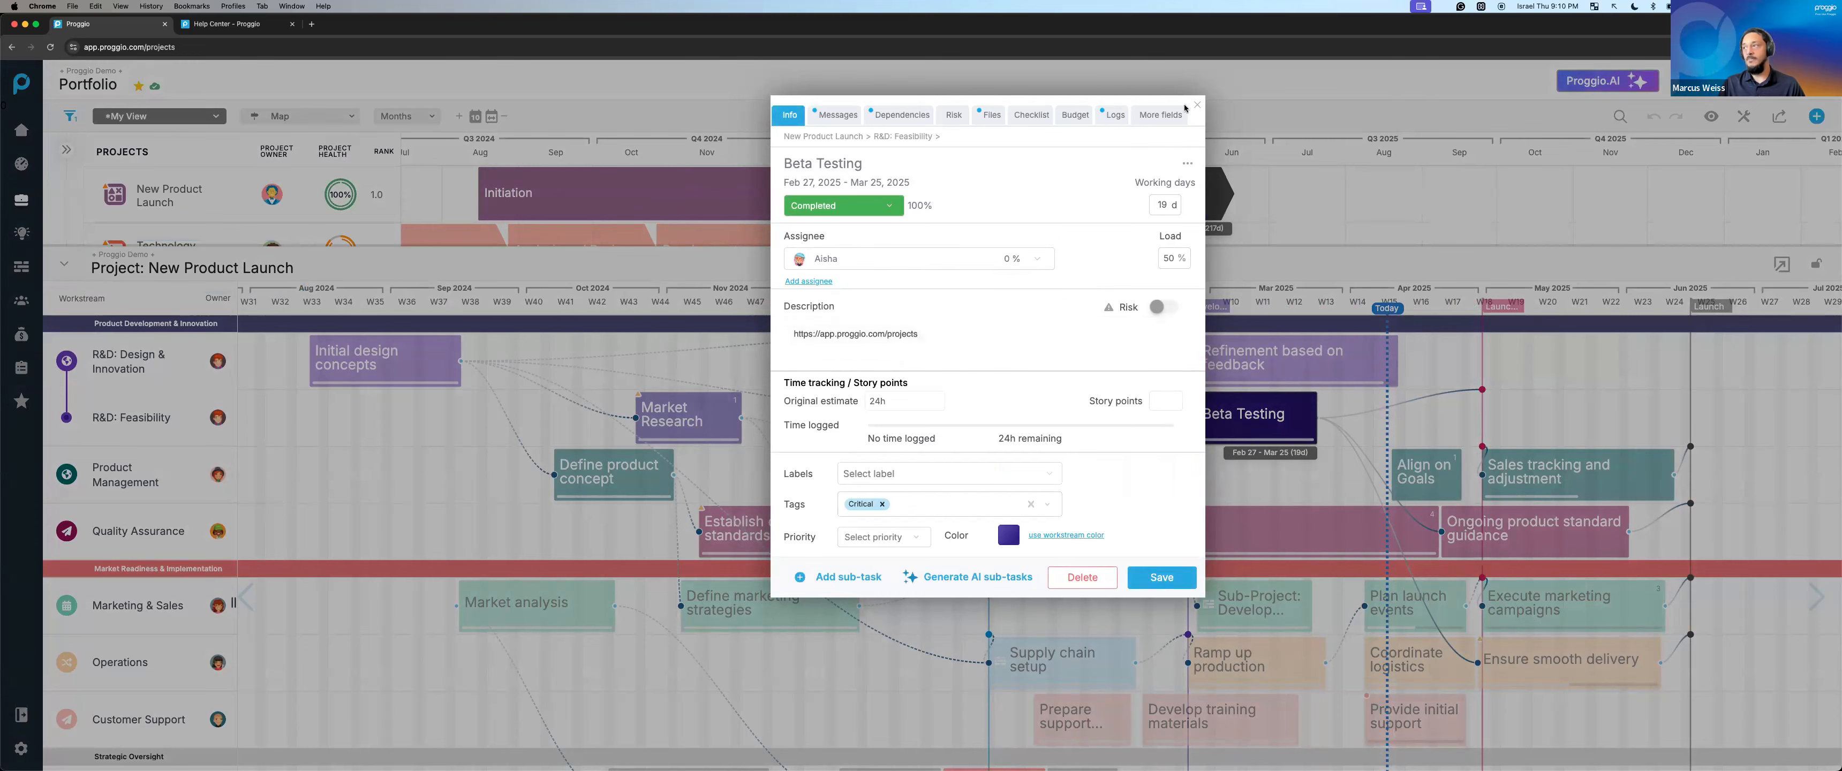
{"action": "left_click", "coordinate": [565, 147]}
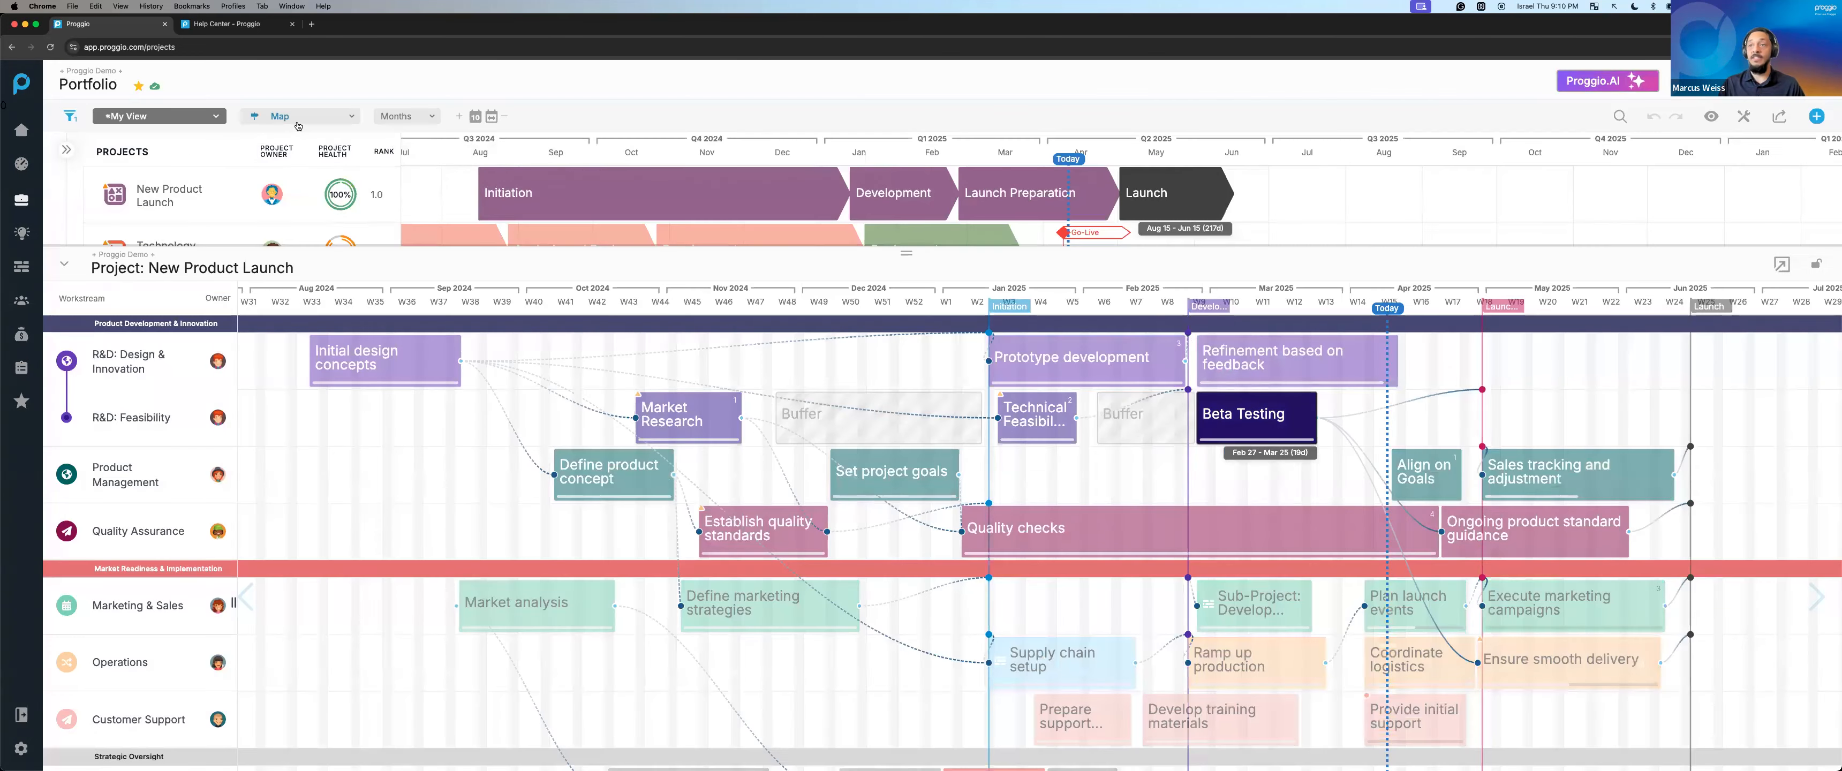
Switch the portfolio to Board view and try to move the New LMS project from Initiation to Planning, dismissing its workflow form.
{"action": "left_click", "coordinate": [302, 117]}
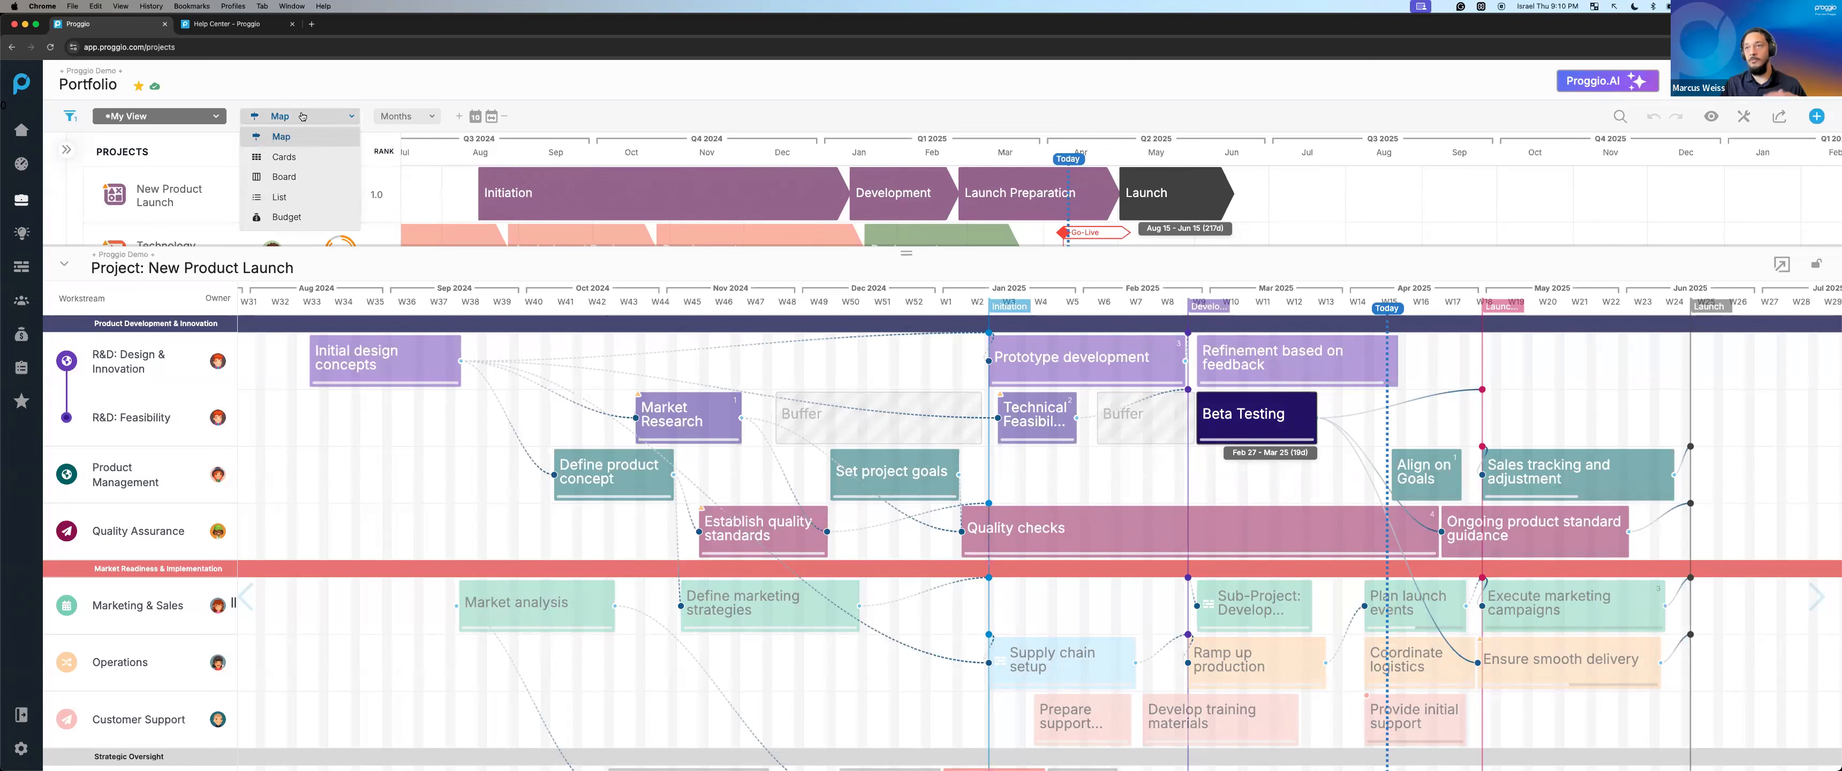
{"action": "left_click", "coordinate": [297, 176]}
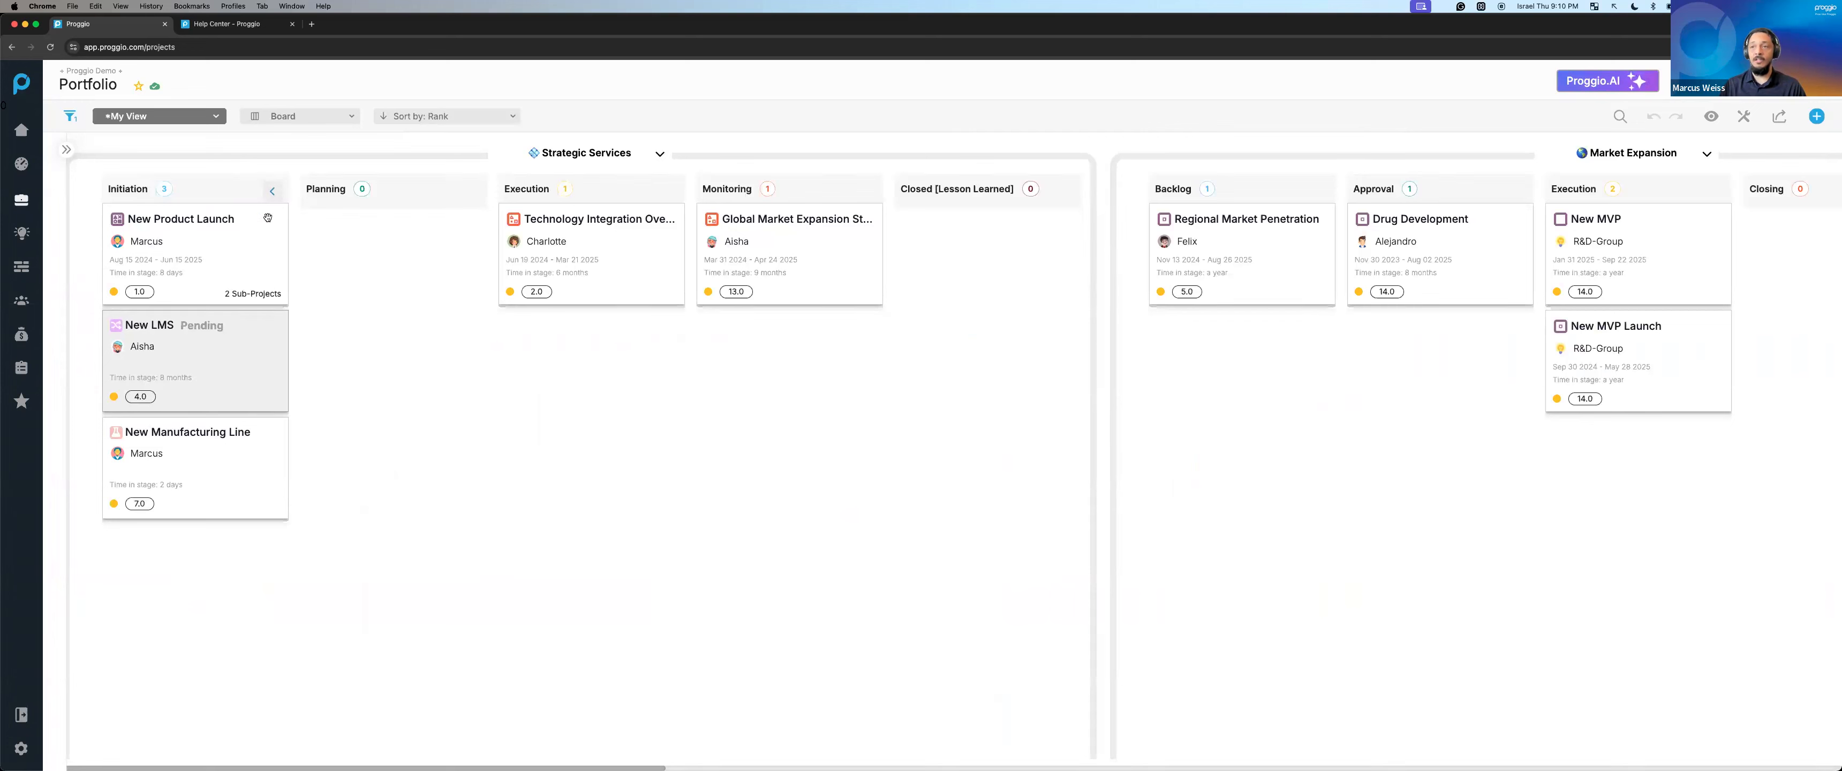
{"action": "left_click_drag", "start_coordinate": [218, 381], "coordinate": [381, 271]}
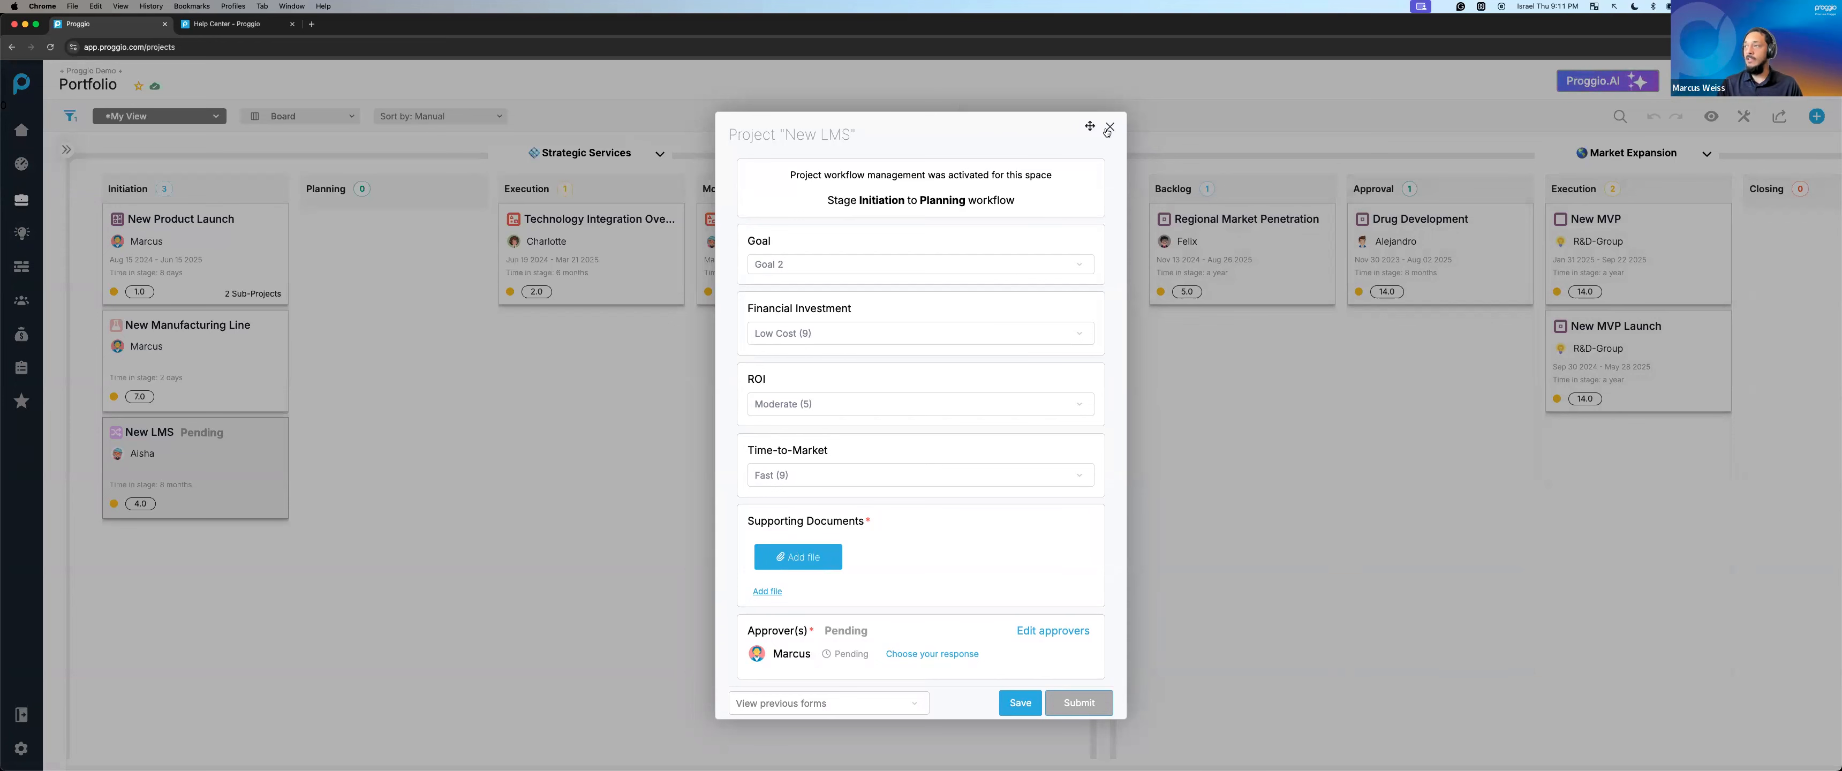
{"action": "left_click", "coordinate": [429, 136]}
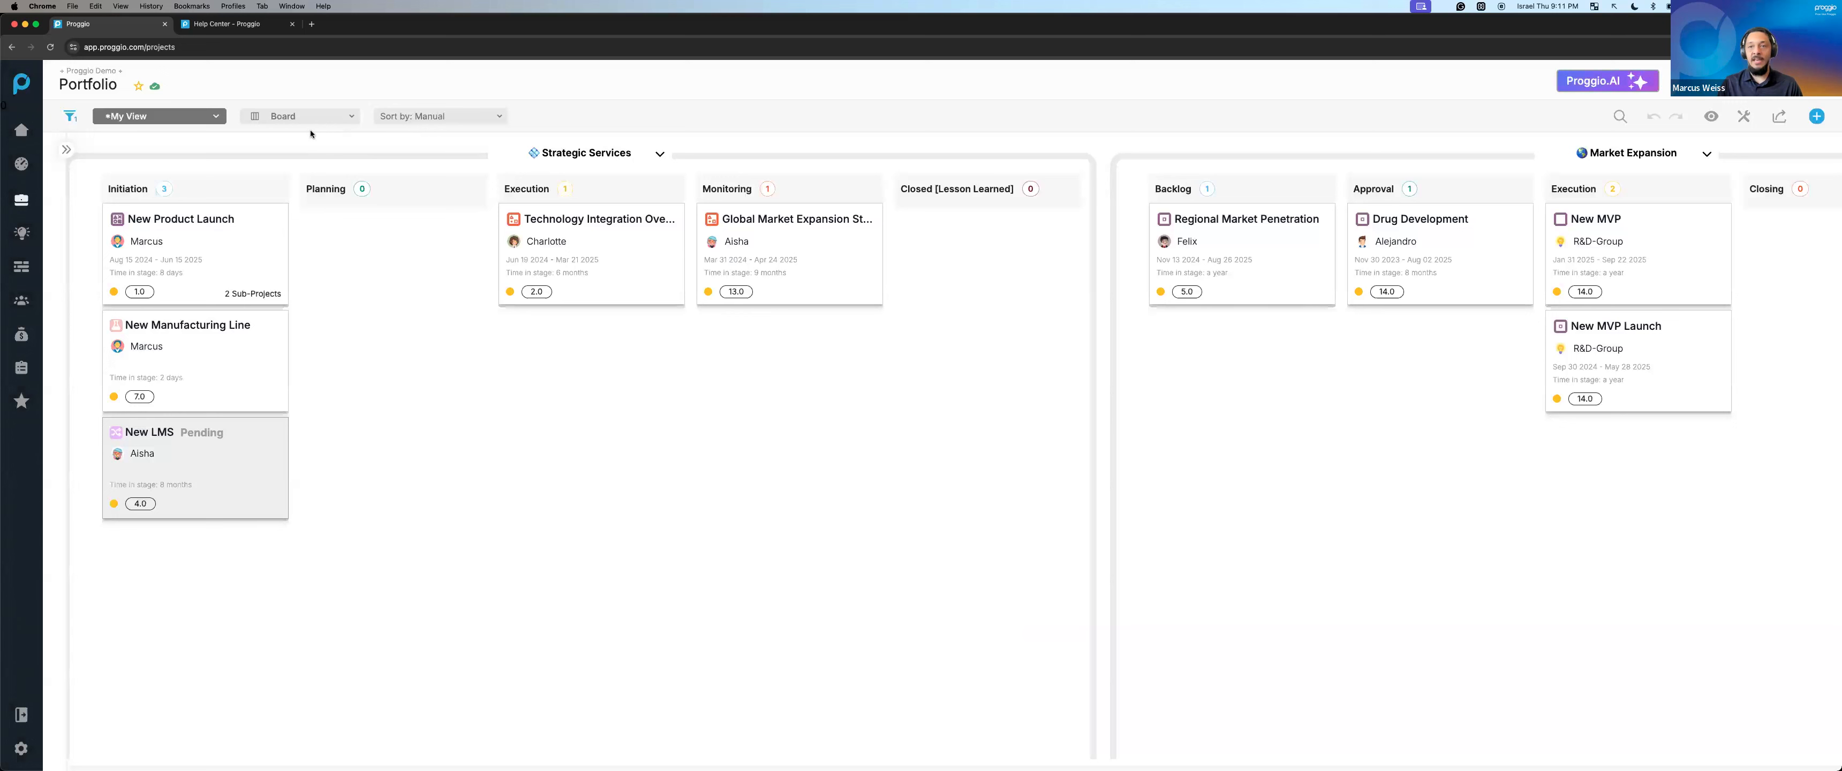
Switch the portfolio to List view and move the Description column ahead of the Project Name column.
{"action": "left_click", "coordinate": [311, 120]}
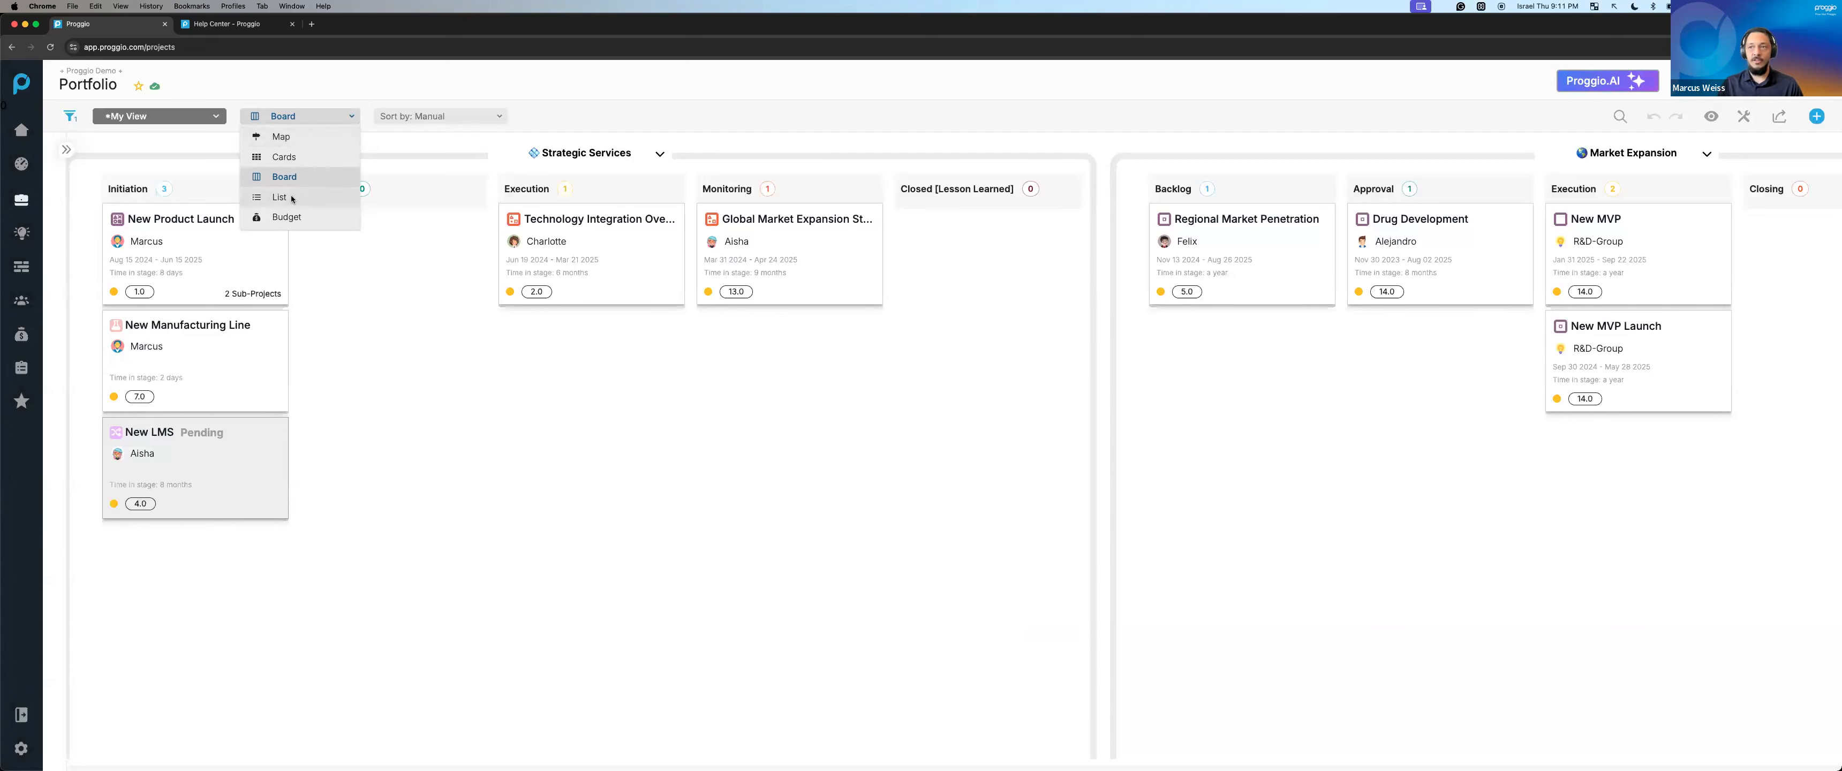
{"action": "left_click", "coordinate": [311, 196]}
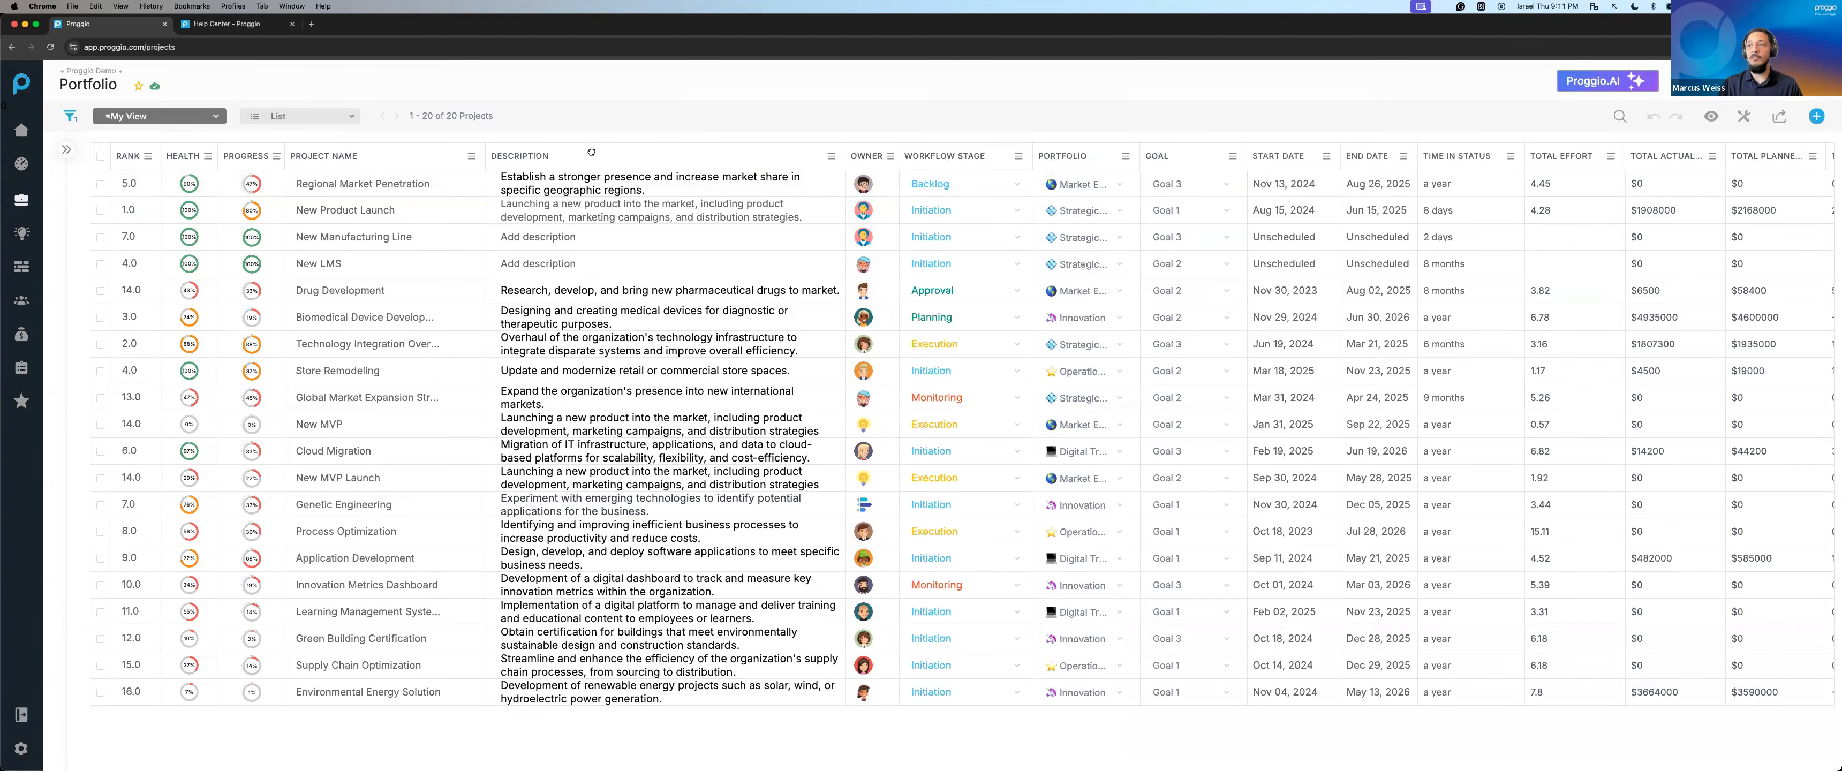
{"action": "mouse_move", "coordinate": [683, 159]}
{"action": "left_mouse_down"}
{"action": "mouse_move", "coordinate": [658, 148]}
{"action": "mouse_move", "coordinate": [680, 154]}
{"action": "left_mouse_up"}
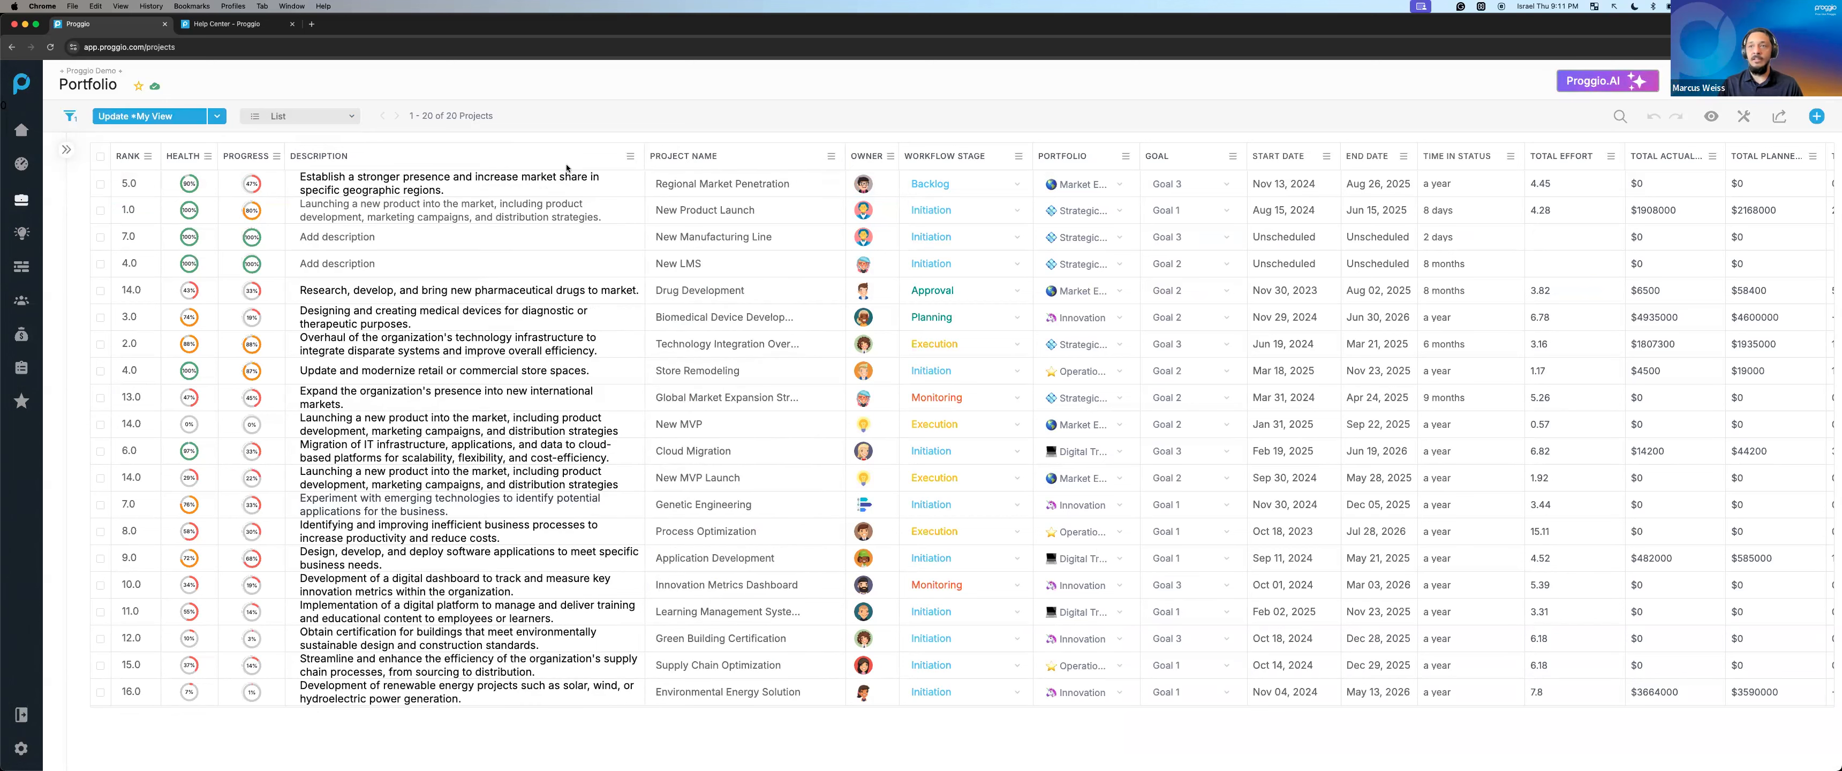
Show the filter bar and load the saved Prioritization view.
{"action": "left_click", "coordinate": [70, 117]}
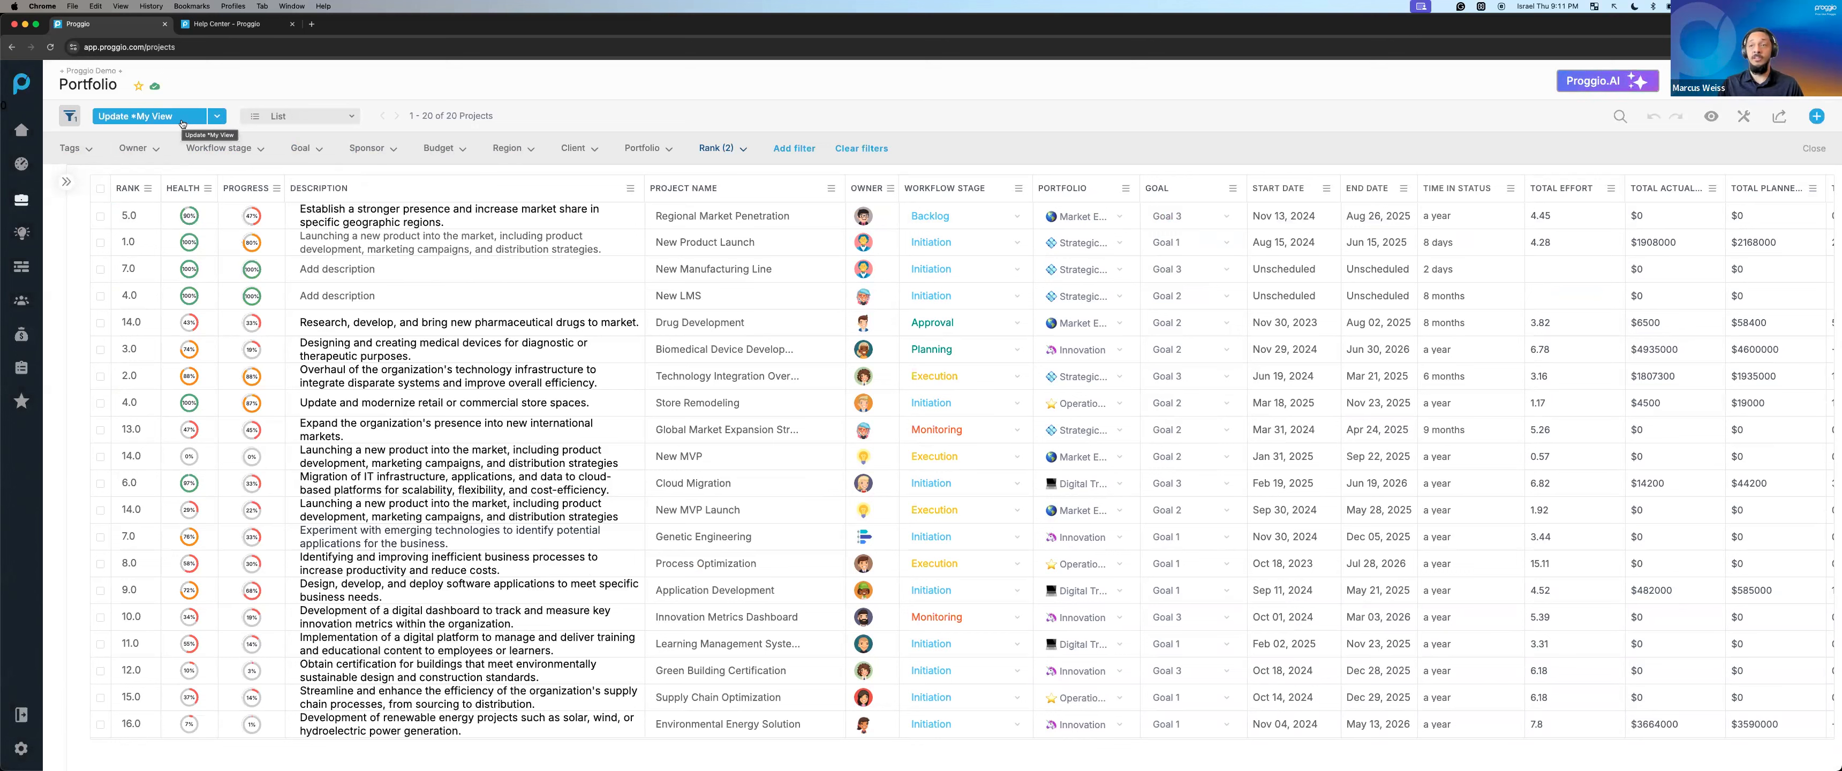
{"action": "left_click", "coordinate": [217, 119]}
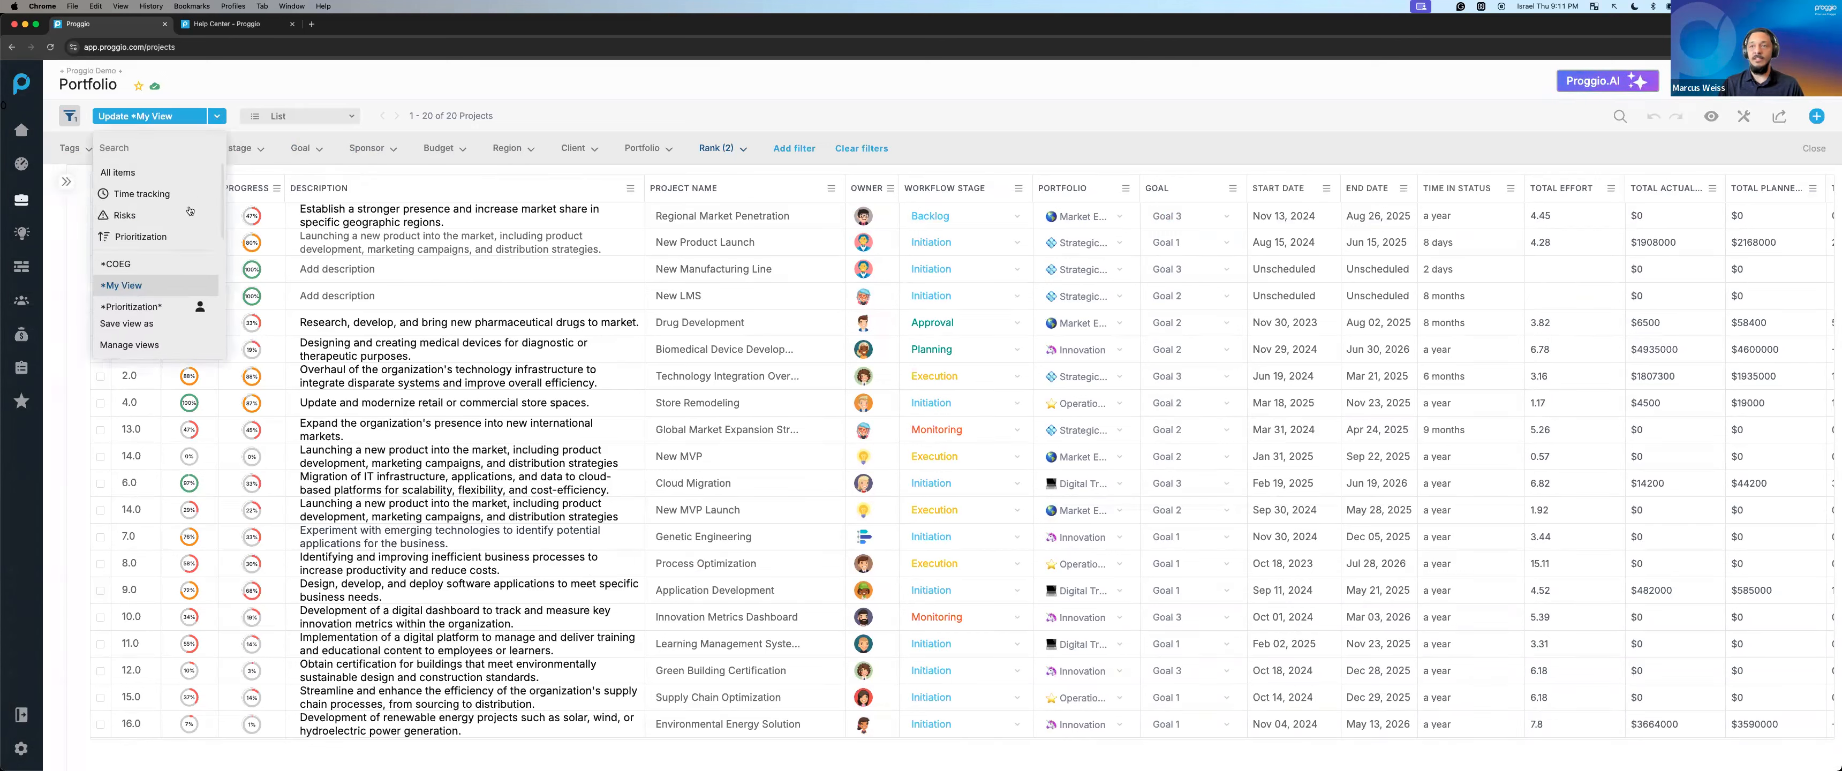
{"action": "left_click", "coordinate": [181, 238]}
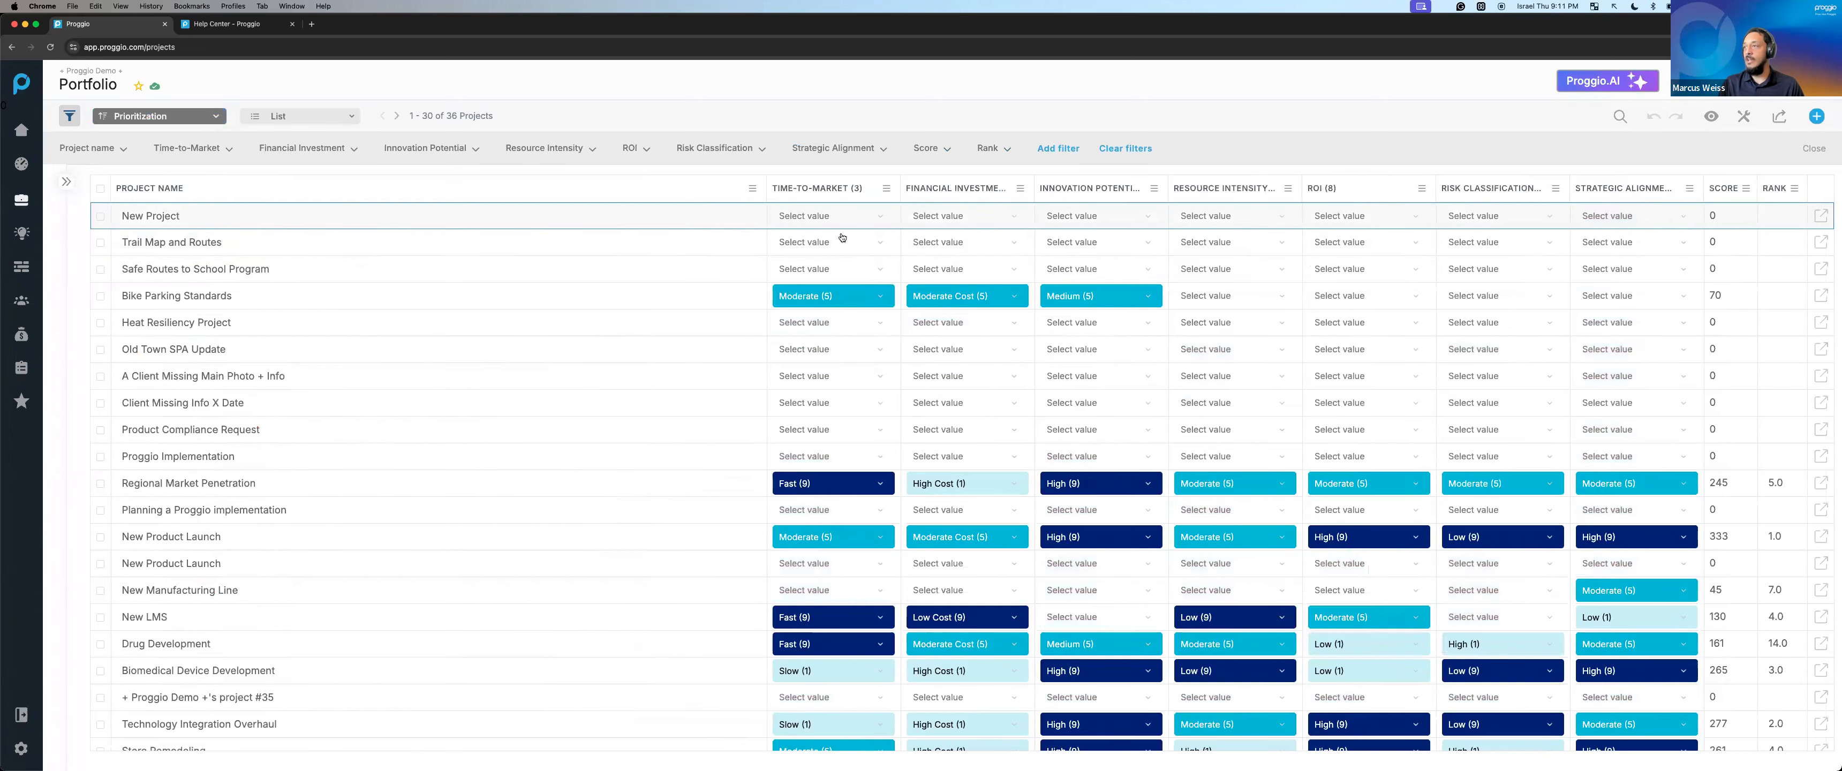
Sort the projects by score from highest to lowest and check the Strategic Alignment options for New Product Launch.
{"action": "left_click", "coordinate": [1722, 189]}
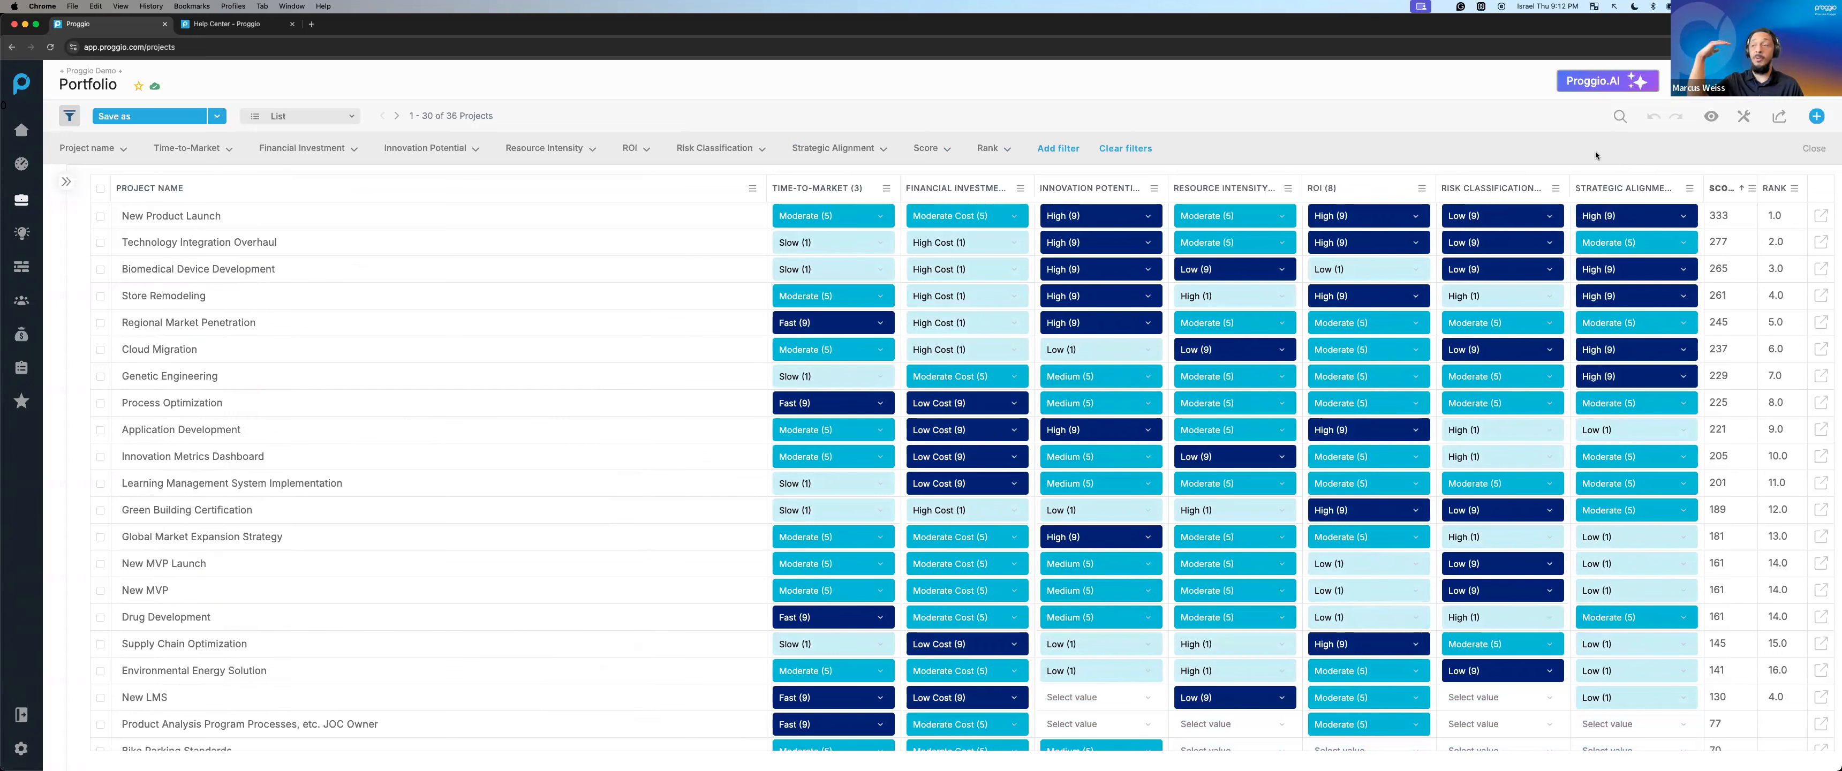
{"action": "left_click", "coordinate": [1633, 215]}
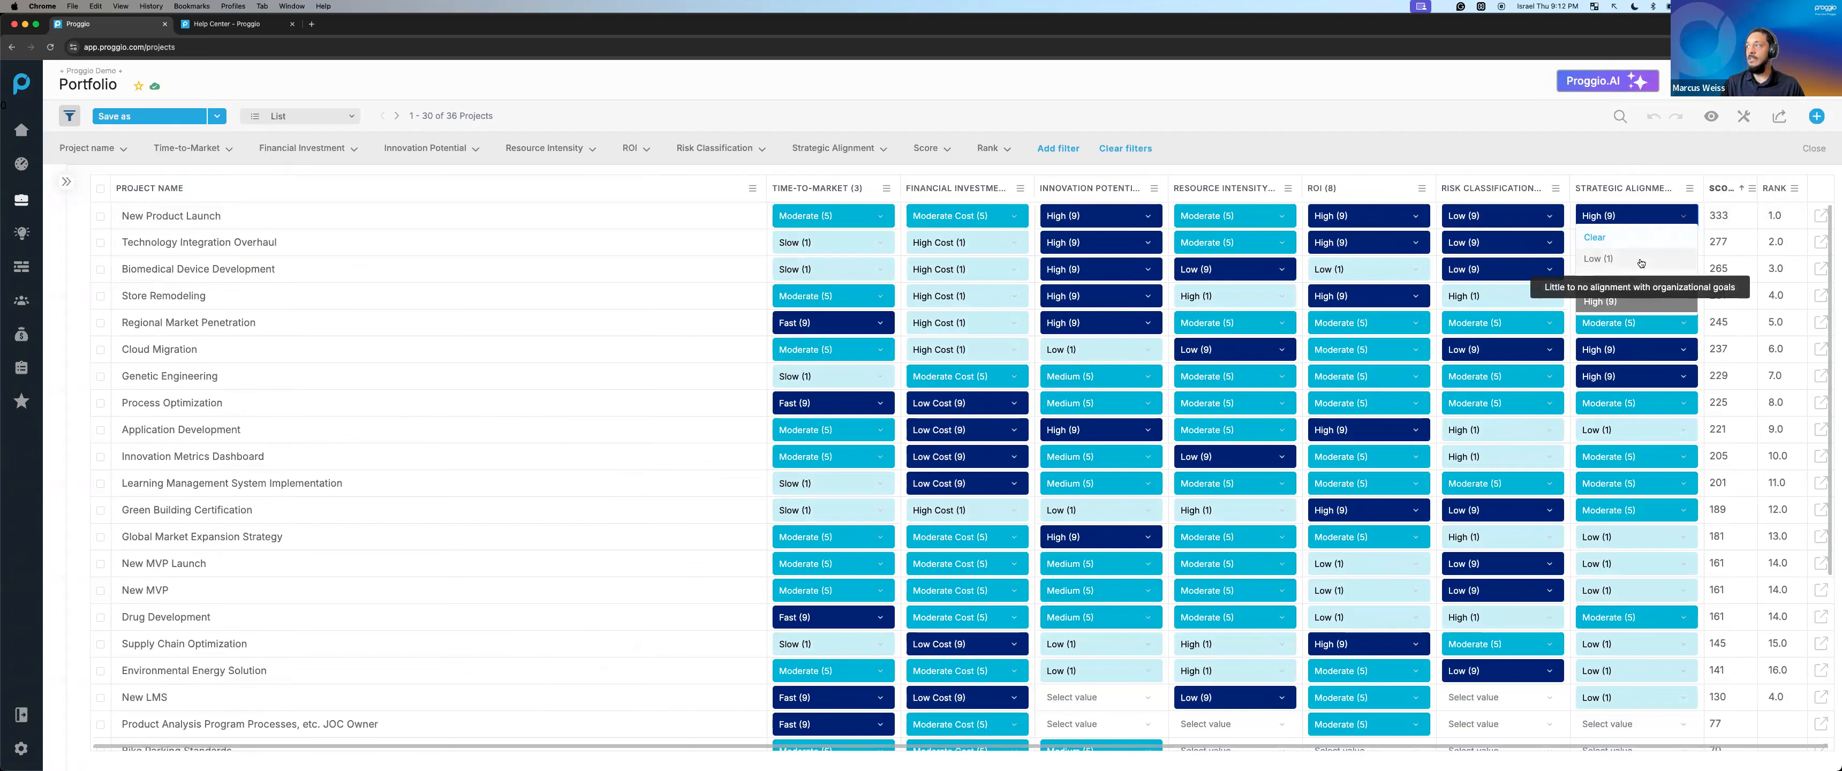
{"action": "left_click", "coordinate": [1632, 216]}
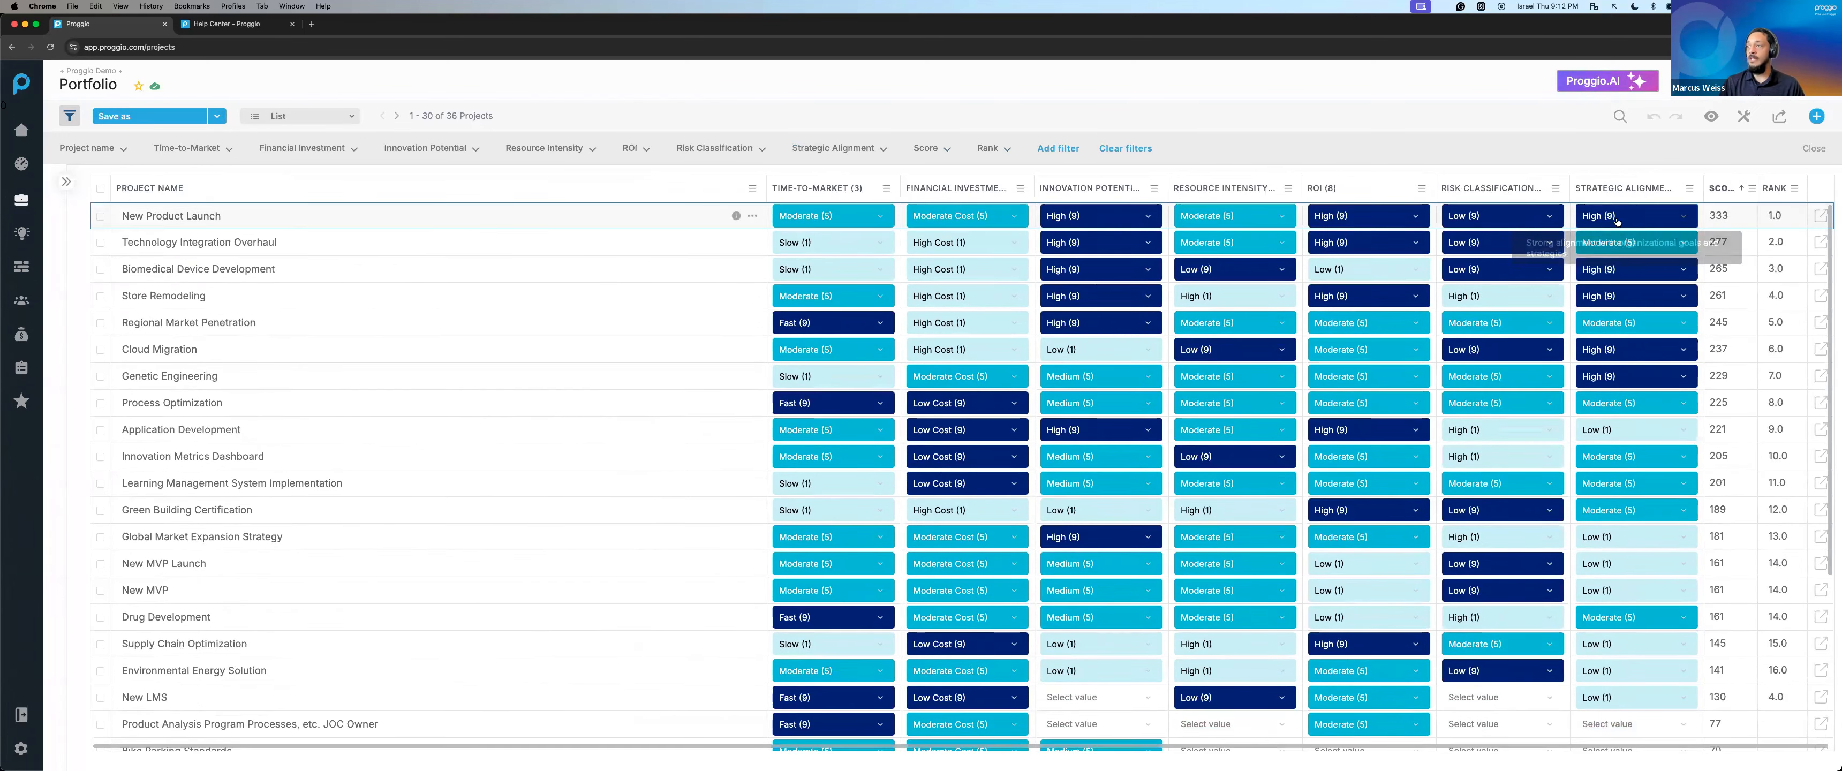
Switch the portfolio to Budget view and sort the projects by approved budget in descending order.
{"action": "left_click", "coordinate": [338, 119]}
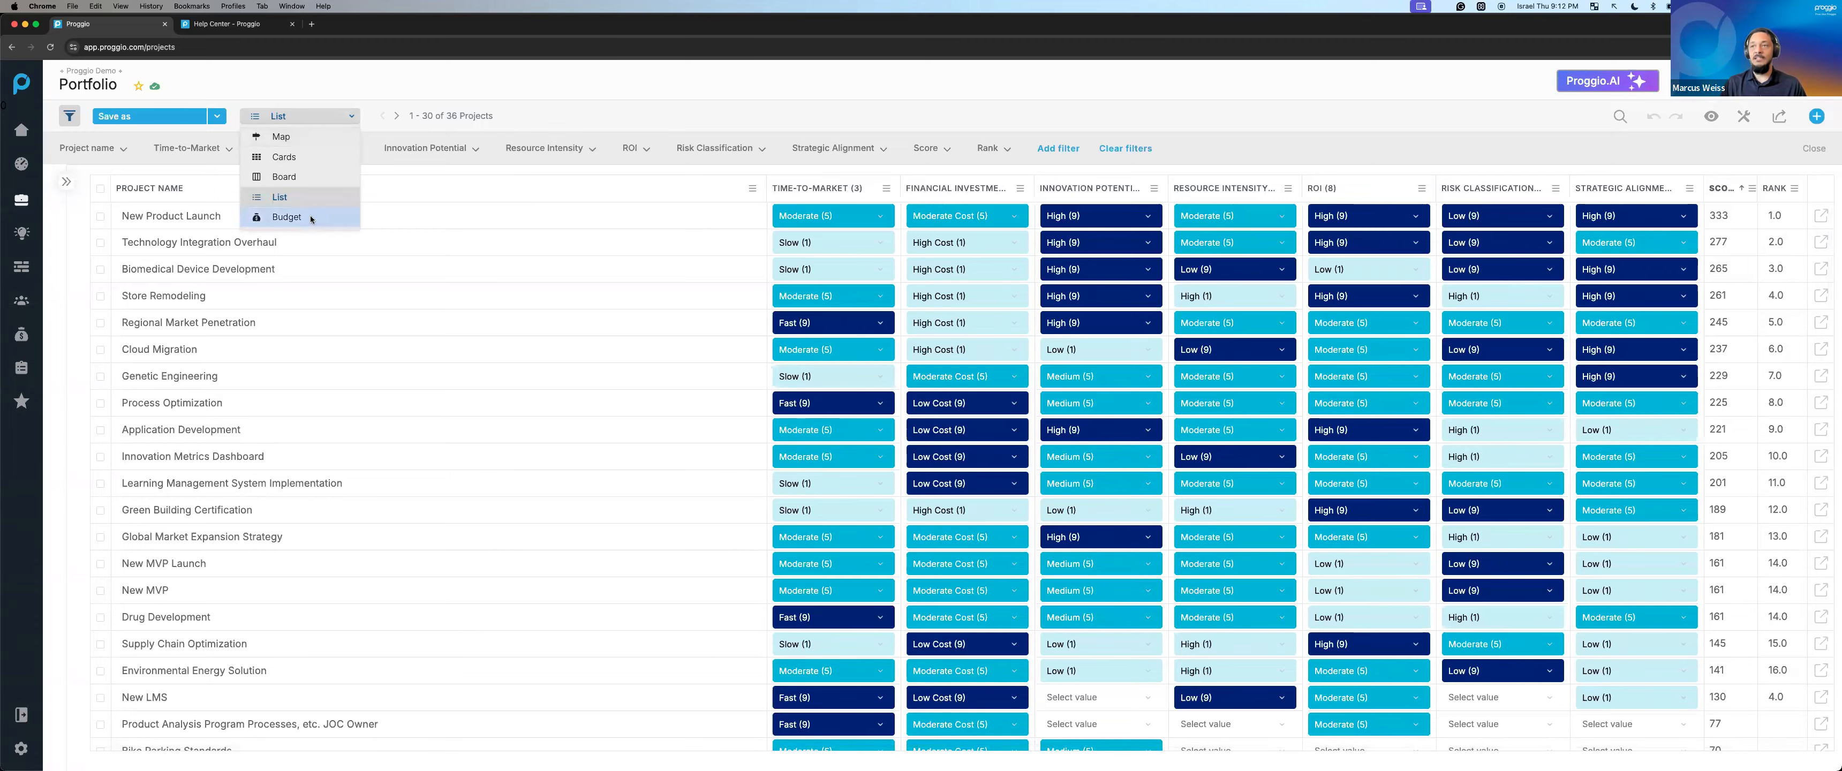
{"action": "left_click", "coordinate": [309, 215]}
{"action": "left_click", "coordinate": [439, 209]}
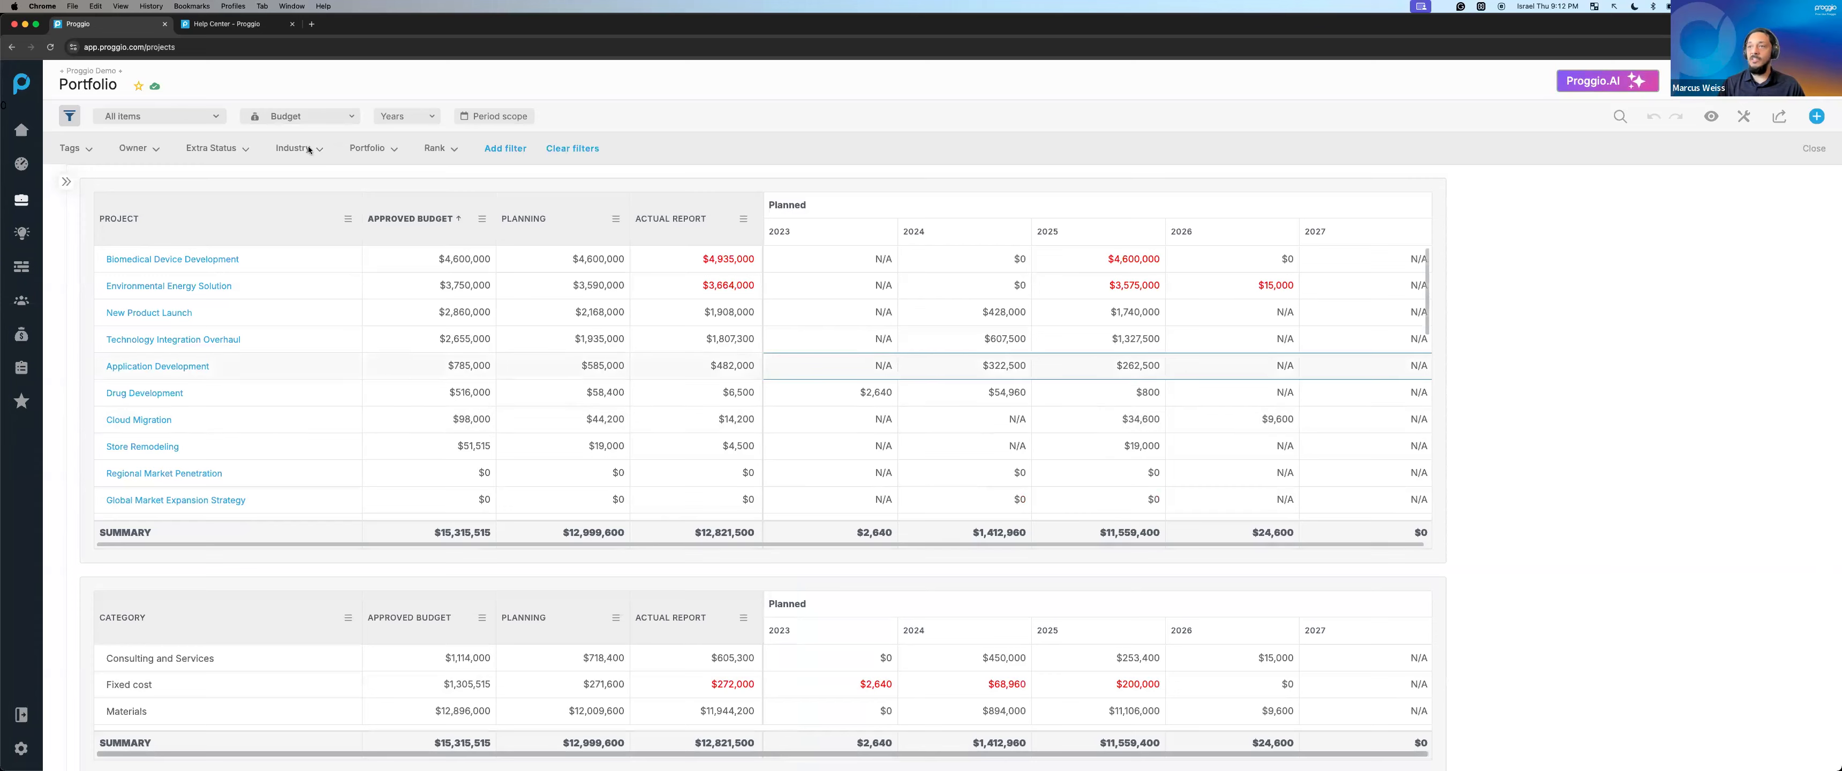
Return the portfolio to Map view and display Resource Management below it, with the timeline enlarged to weekly loads for April and May 2025.
{"action": "left_click", "coordinate": [301, 116]}
{"action": "left_click", "coordinate": [279, 143]}
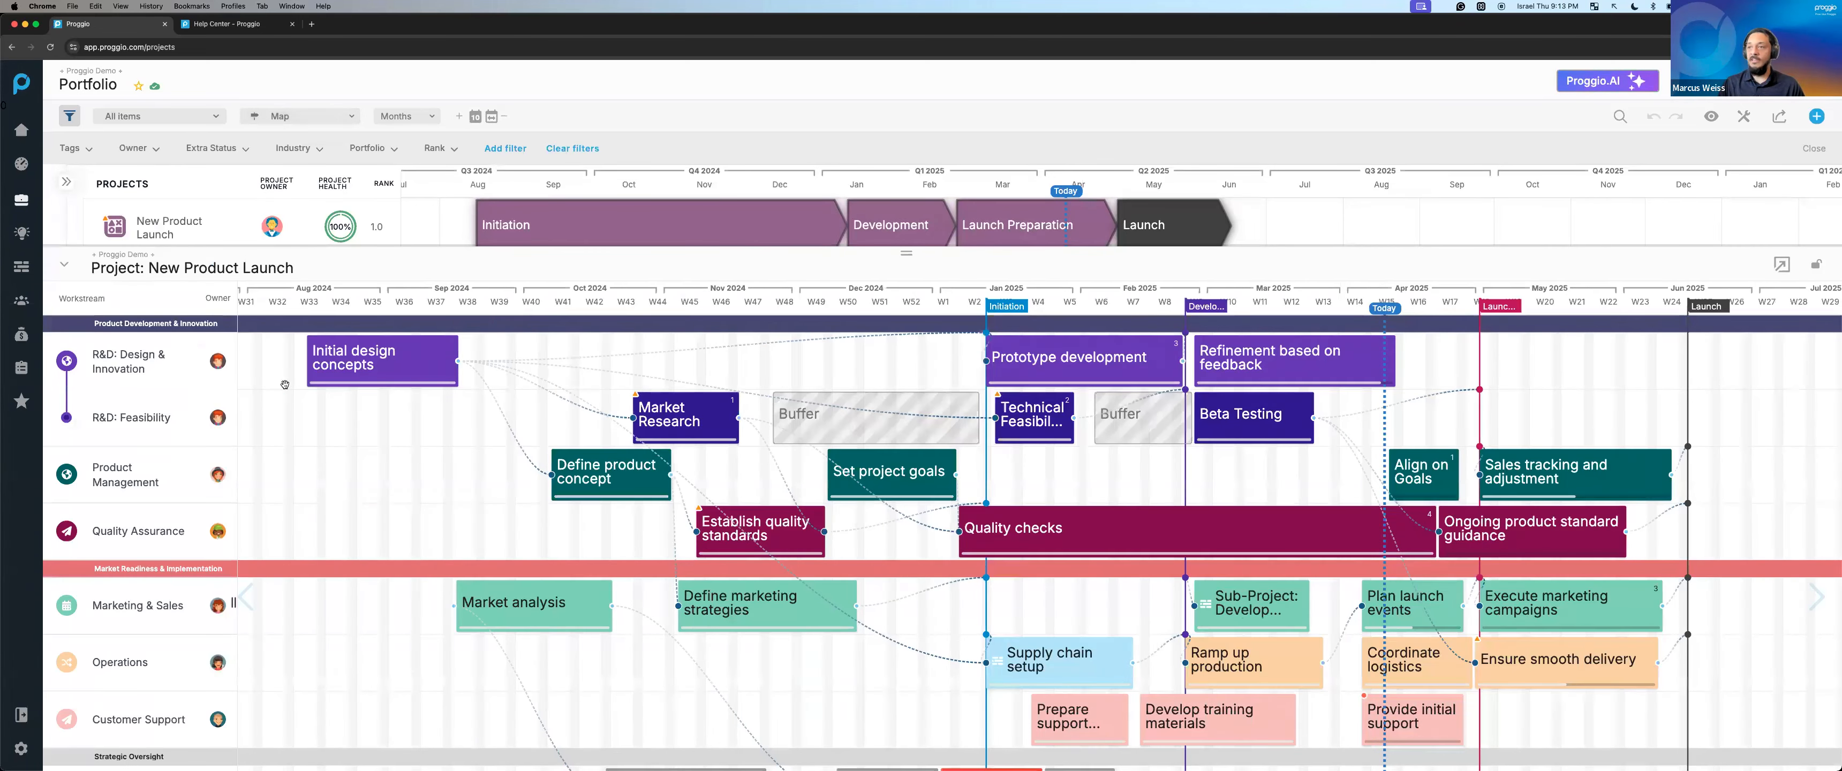
{"action": "left_click", "coordinate": [1711, 118]}
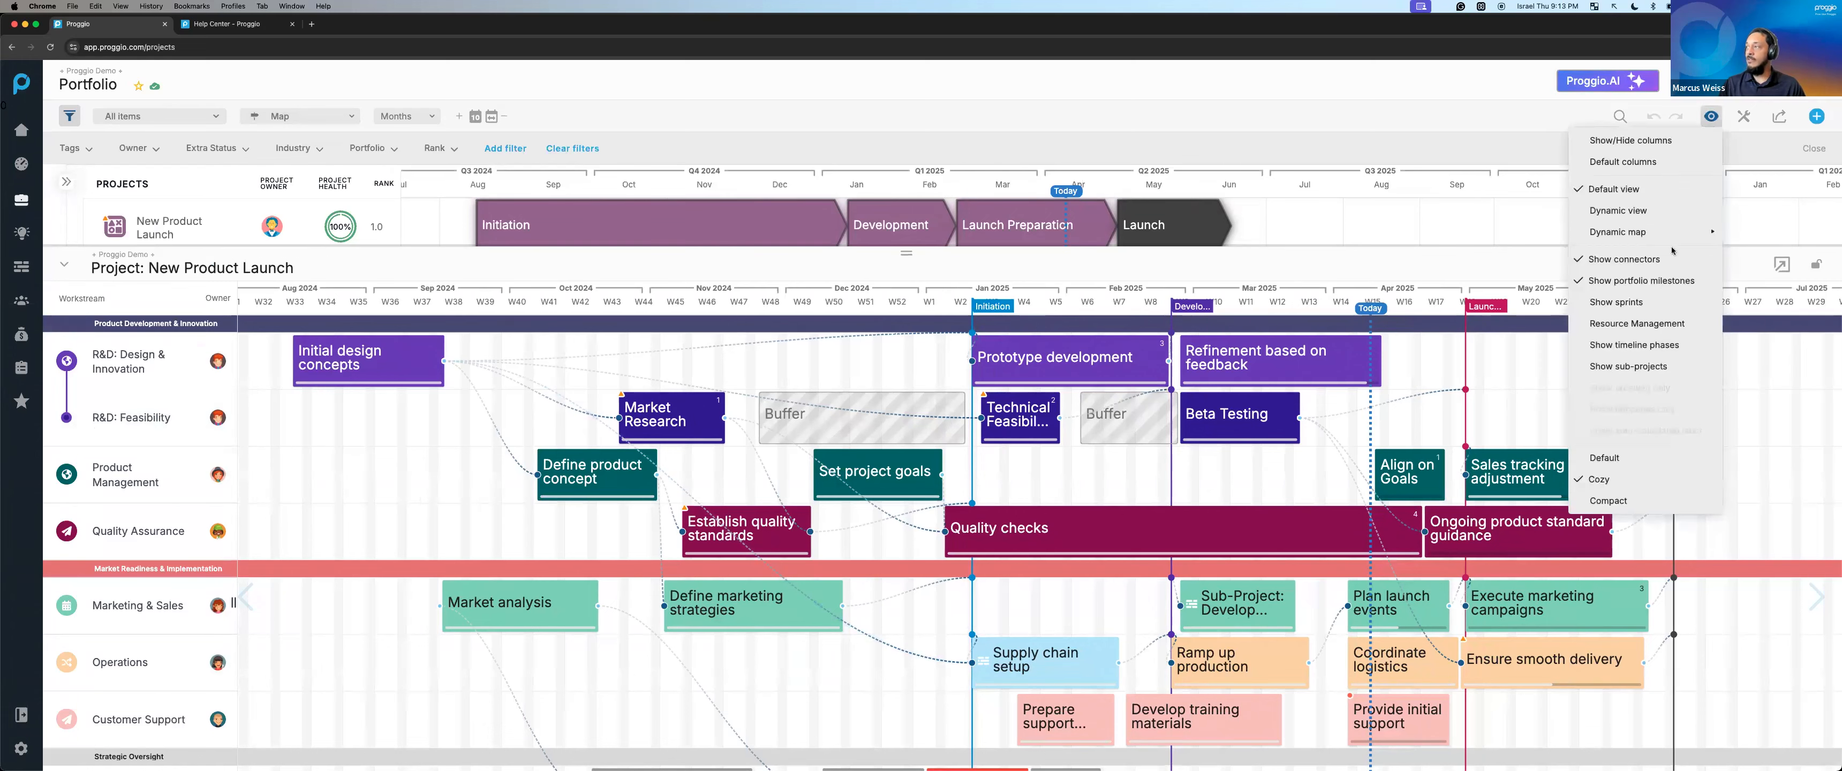
{"action": "left_click", "coordinate": [1597, 325]}
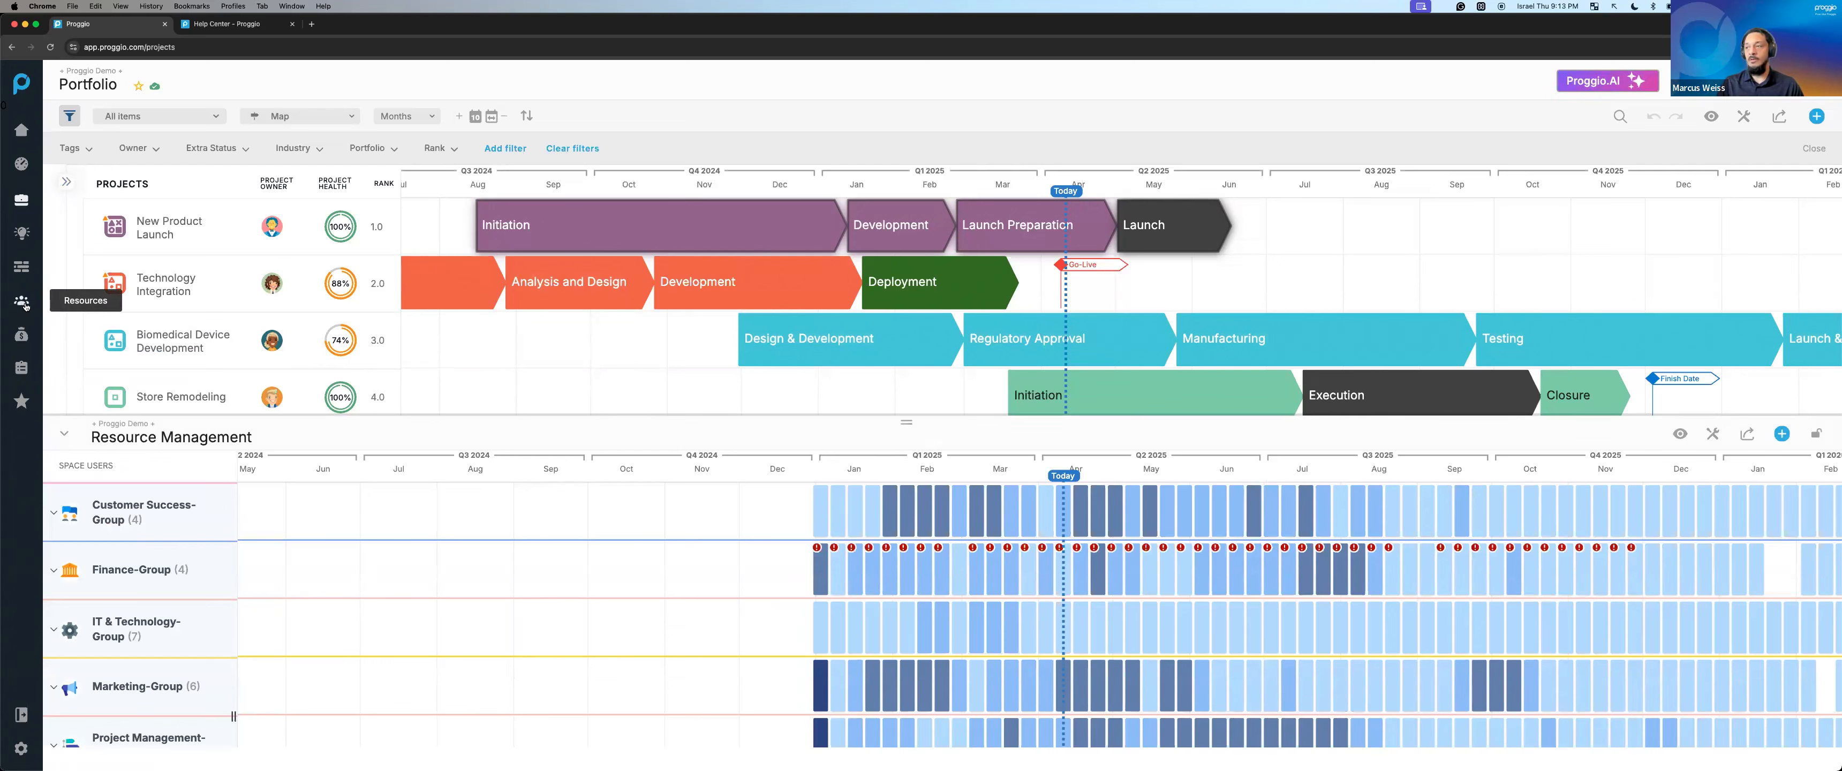
{"action": "scroll", "coordinate": [1043, 450], "scroll_direction": "up", "scroll_amount": 5}
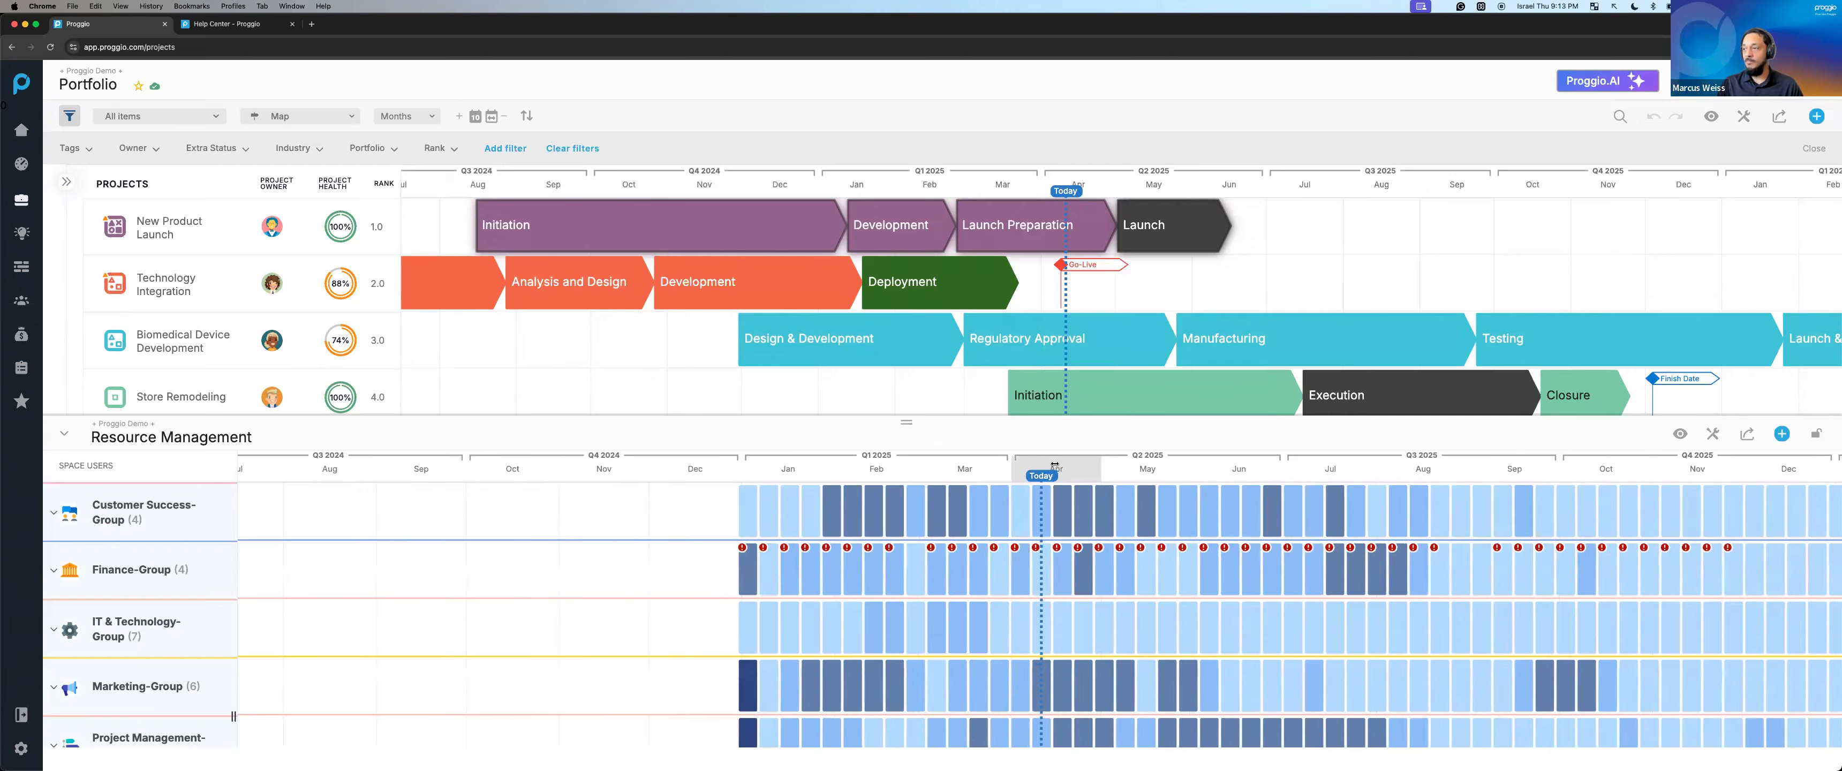
{"action": "scroll", "coordinate": [963, 462], "scroll_direction": "up", "scroll_amount": 5}
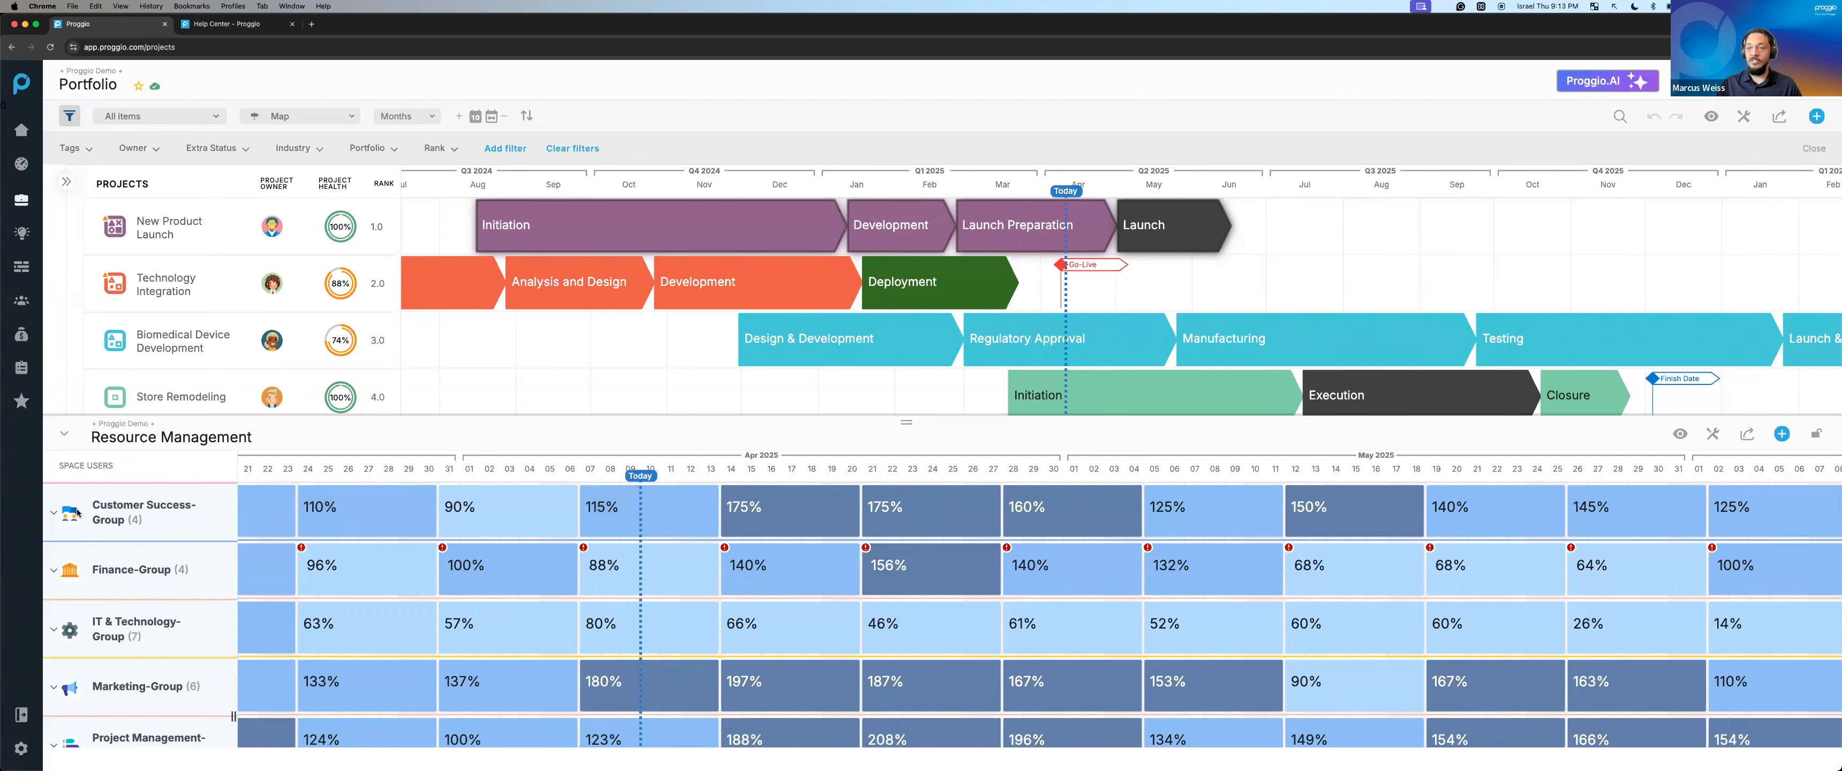
Expand the Customer Success-Group and widen the space users list to show tags, skills, and daily and weekly capacity.
{"action": "left_click", "coordinate": [55, 513]}
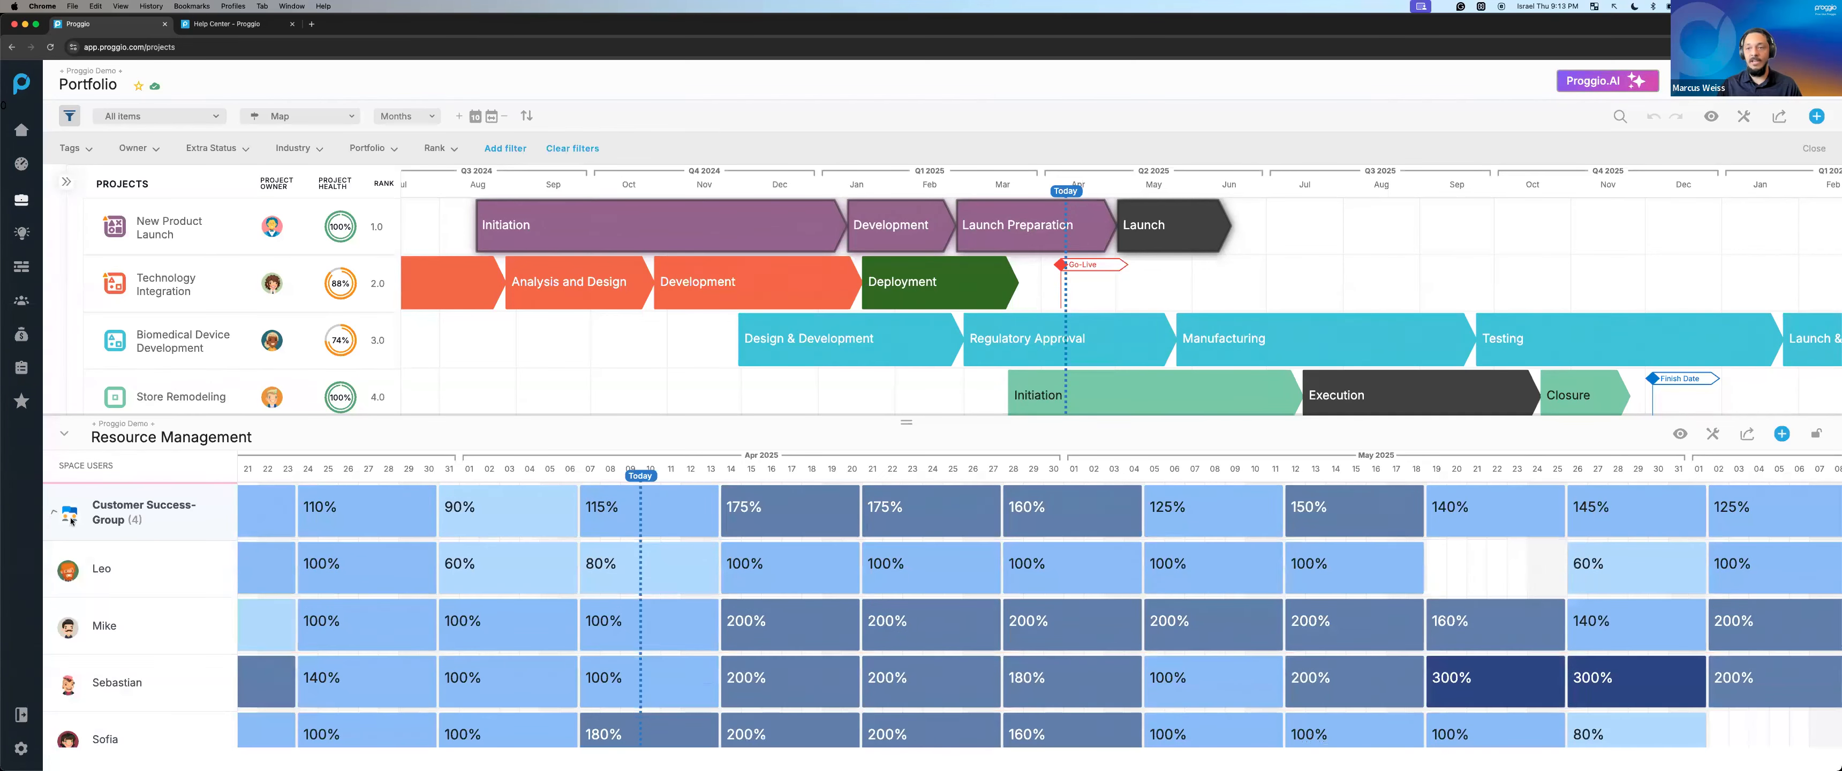
{"action": "left_click_drag", "start_coordinate": [236, 558], "coordinate": [698, 570]}
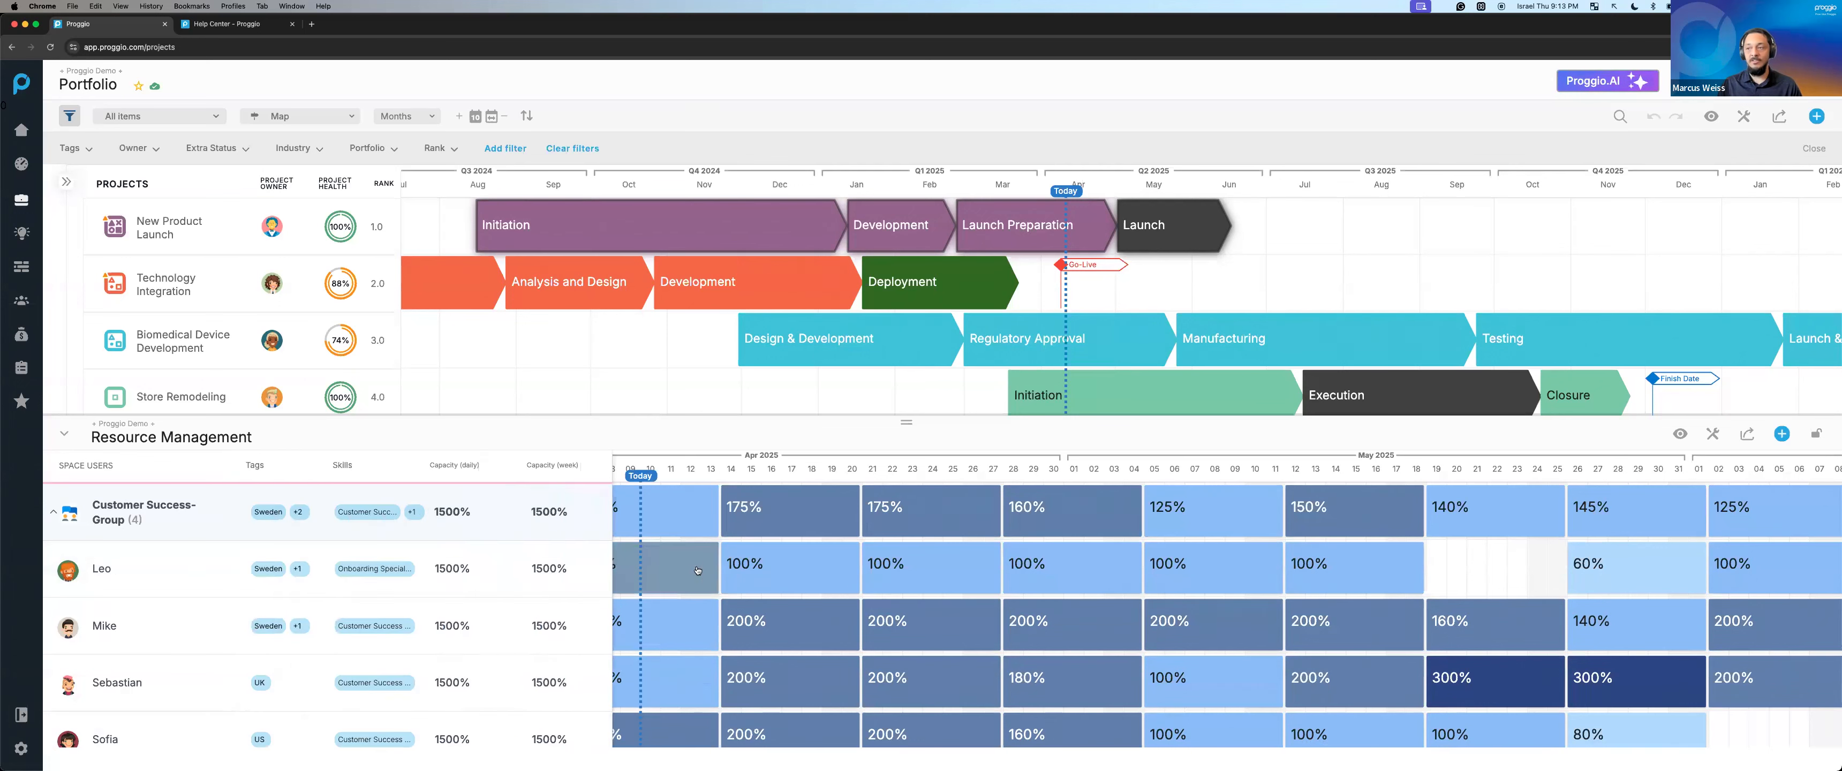
{"action": "scroll", "coordinate": [834, 565], "scroll_direction": "down", "scroll_amount": 1}
{"action": "scroll", "coordinate": [833, 563], "scroll_direction": "up", "scroll_amount": 1}
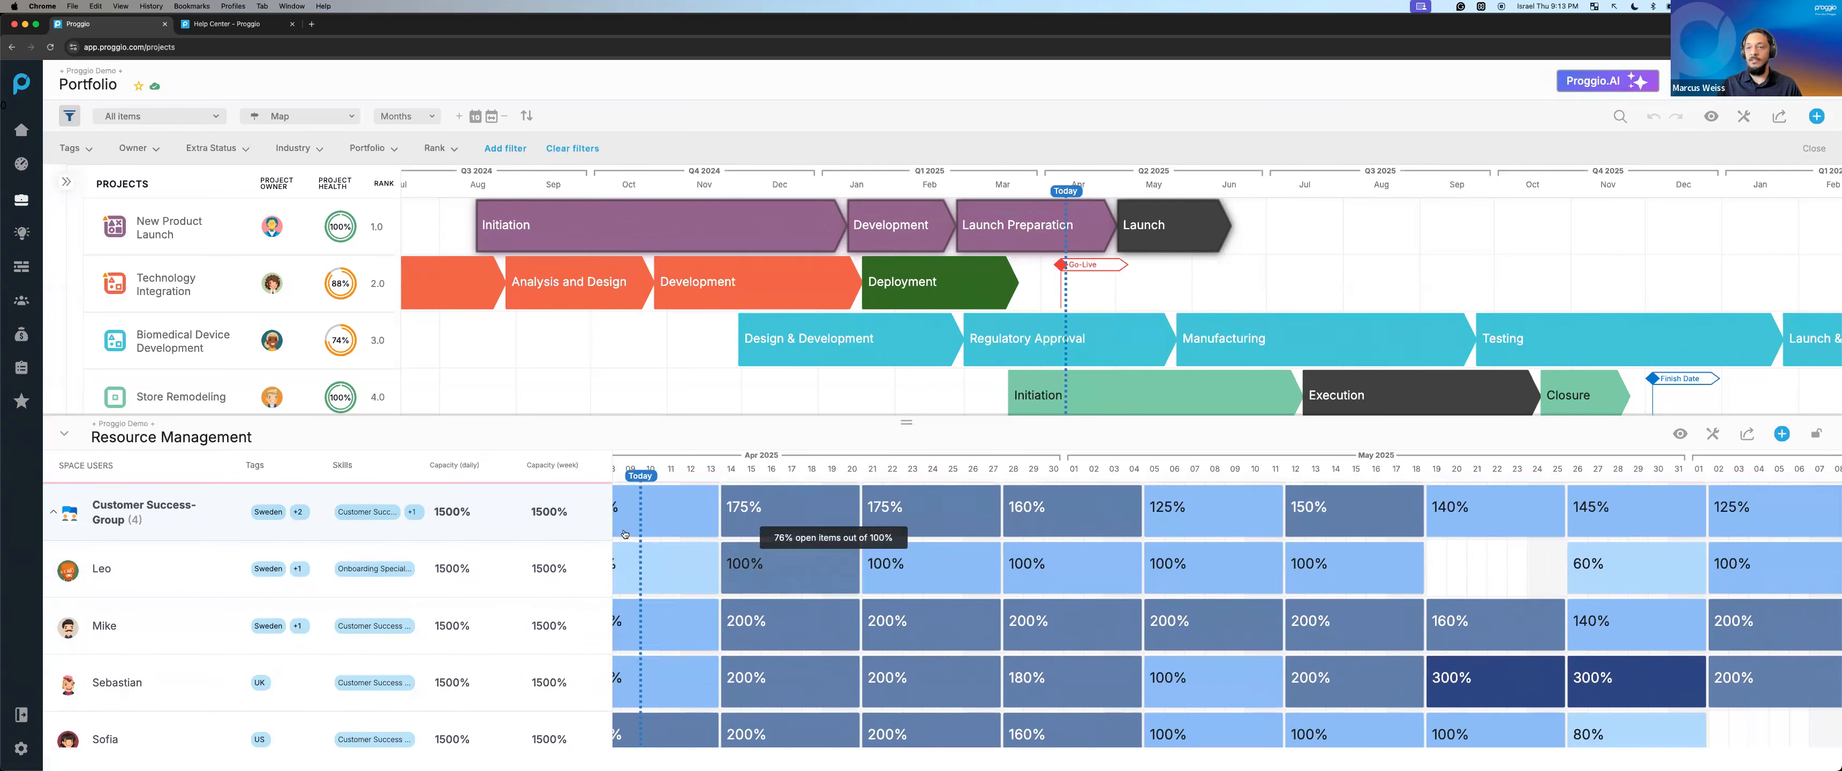
Collapse the Customer Success-Group, check the Finance-Group's load markers and close the Resource Management pane.
{"action": "left_click", "coordinate": [54, 513]}
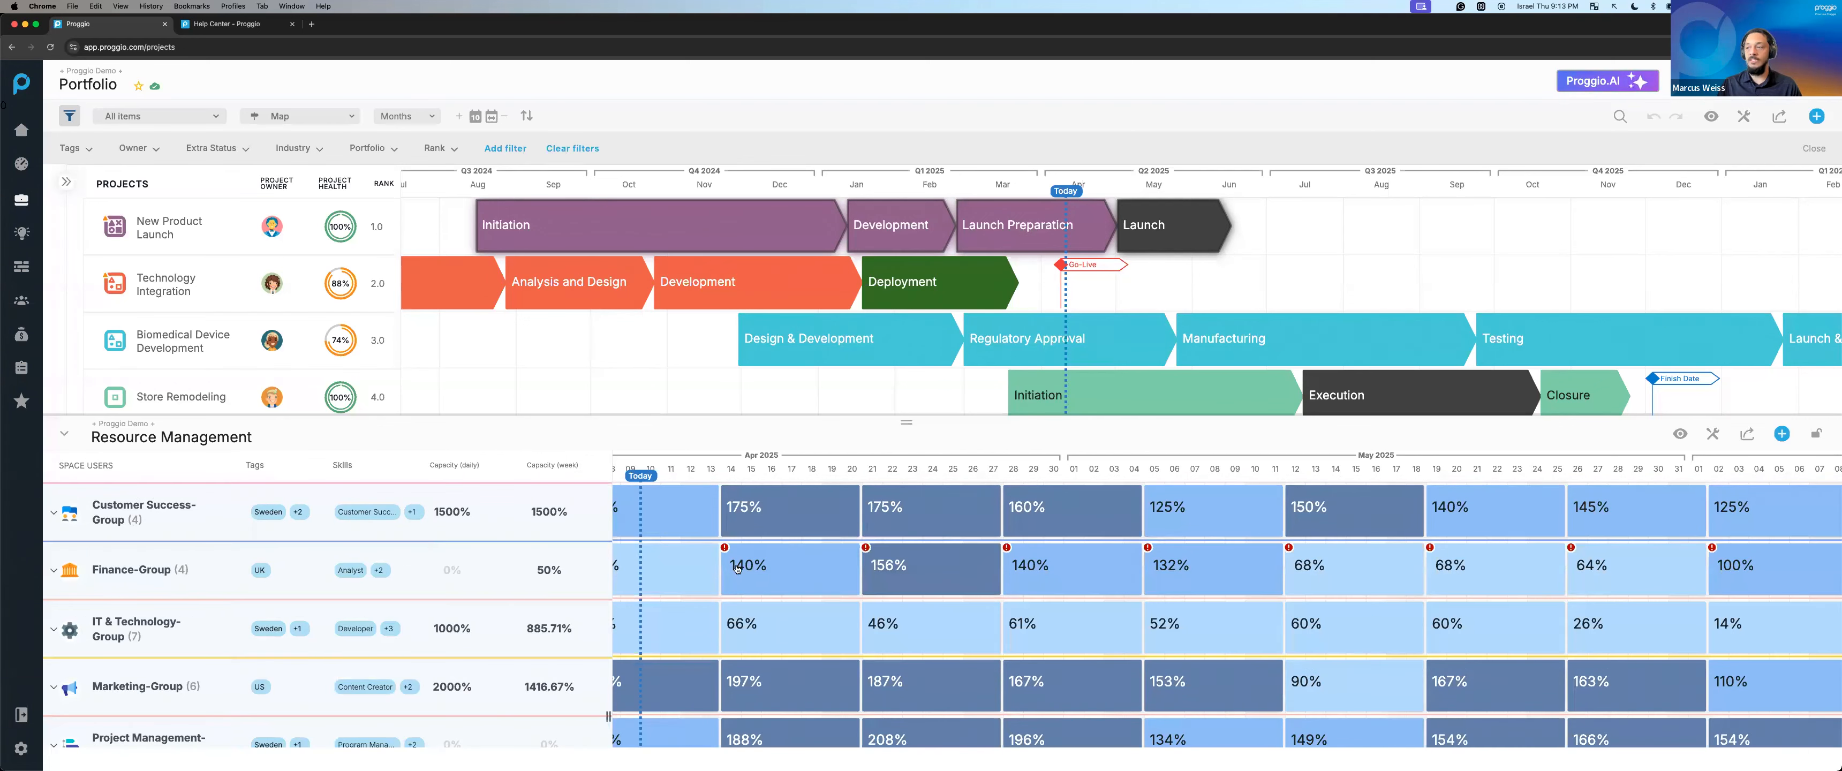
{"action": "mouse_move", "coordinate": [725, 550]}
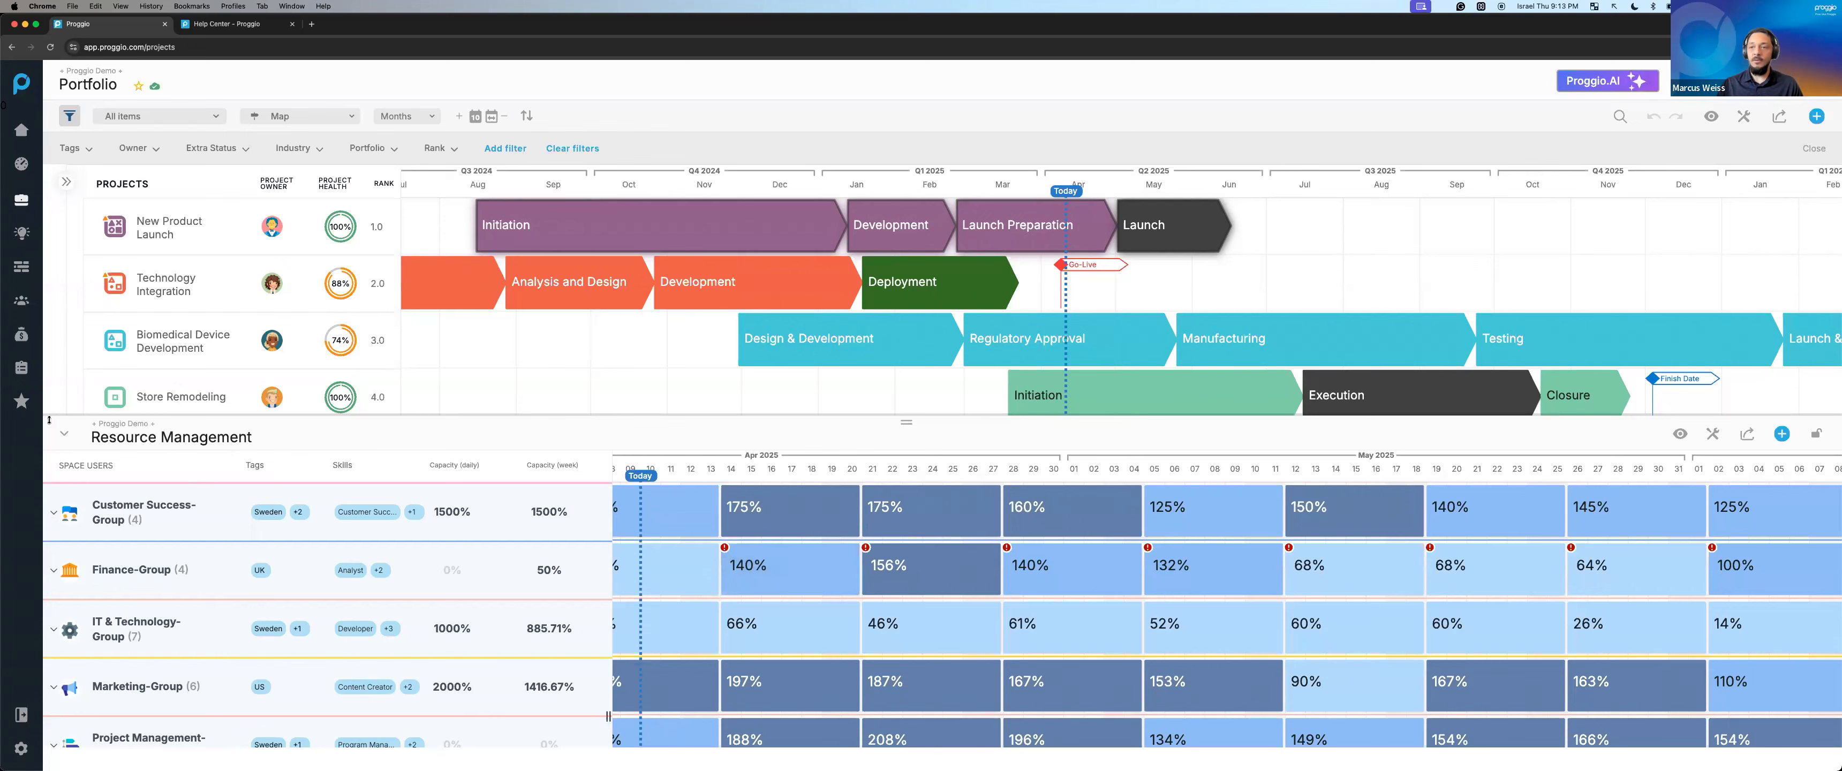
{"action": "left_click", "coordinate": [65, 437]}
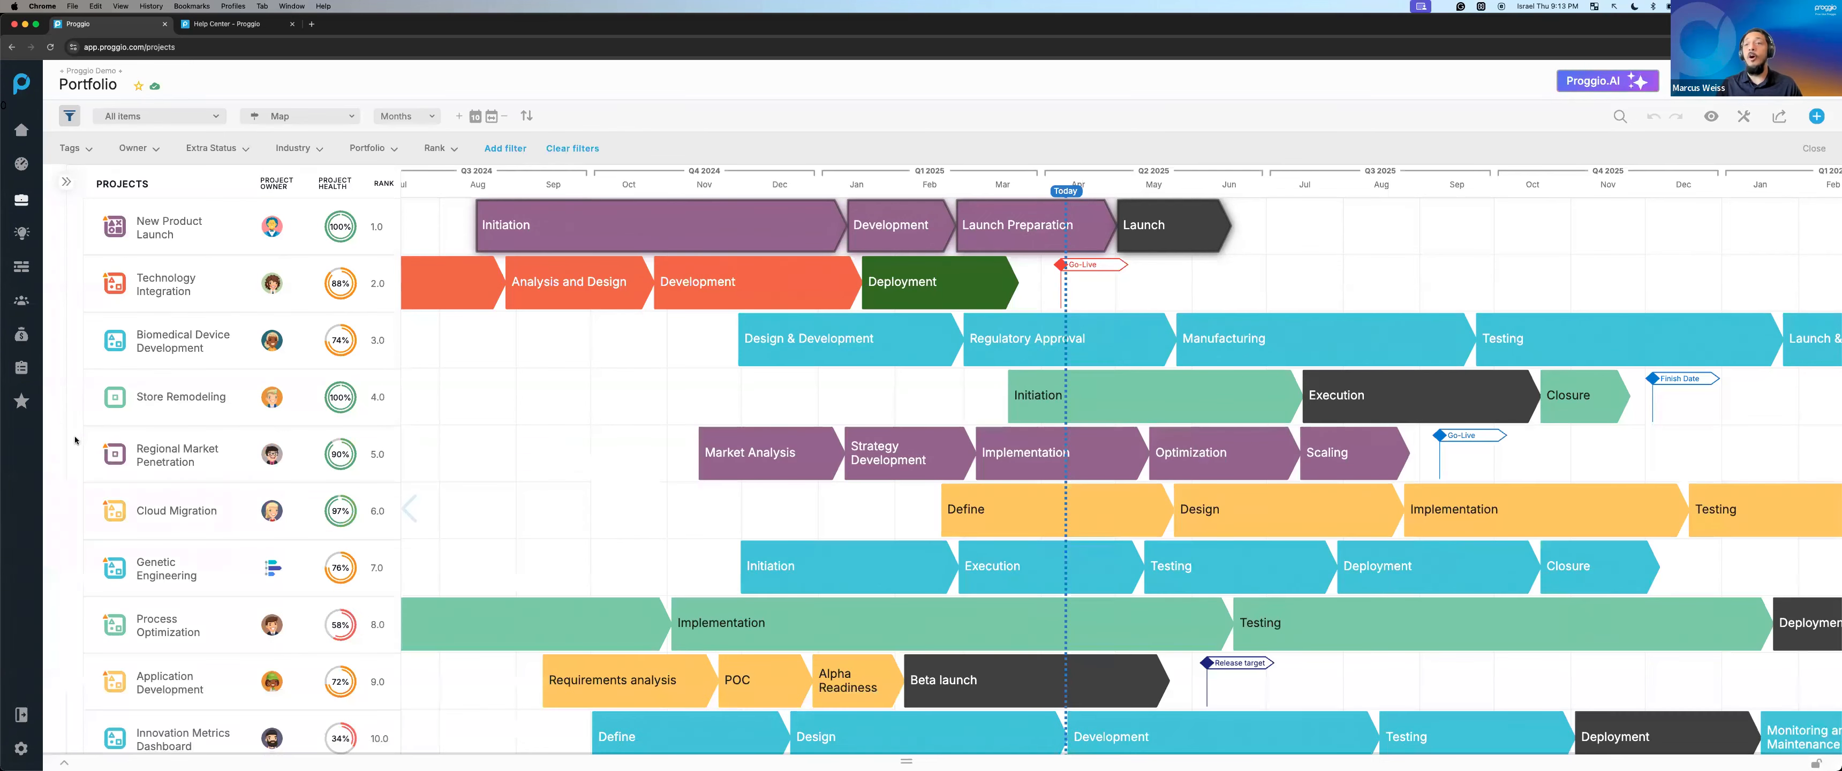
Open the Portfolio Dashboard and look at the option for adding a widget.
{"action": "left_click", "coordinate": [21, 164]}
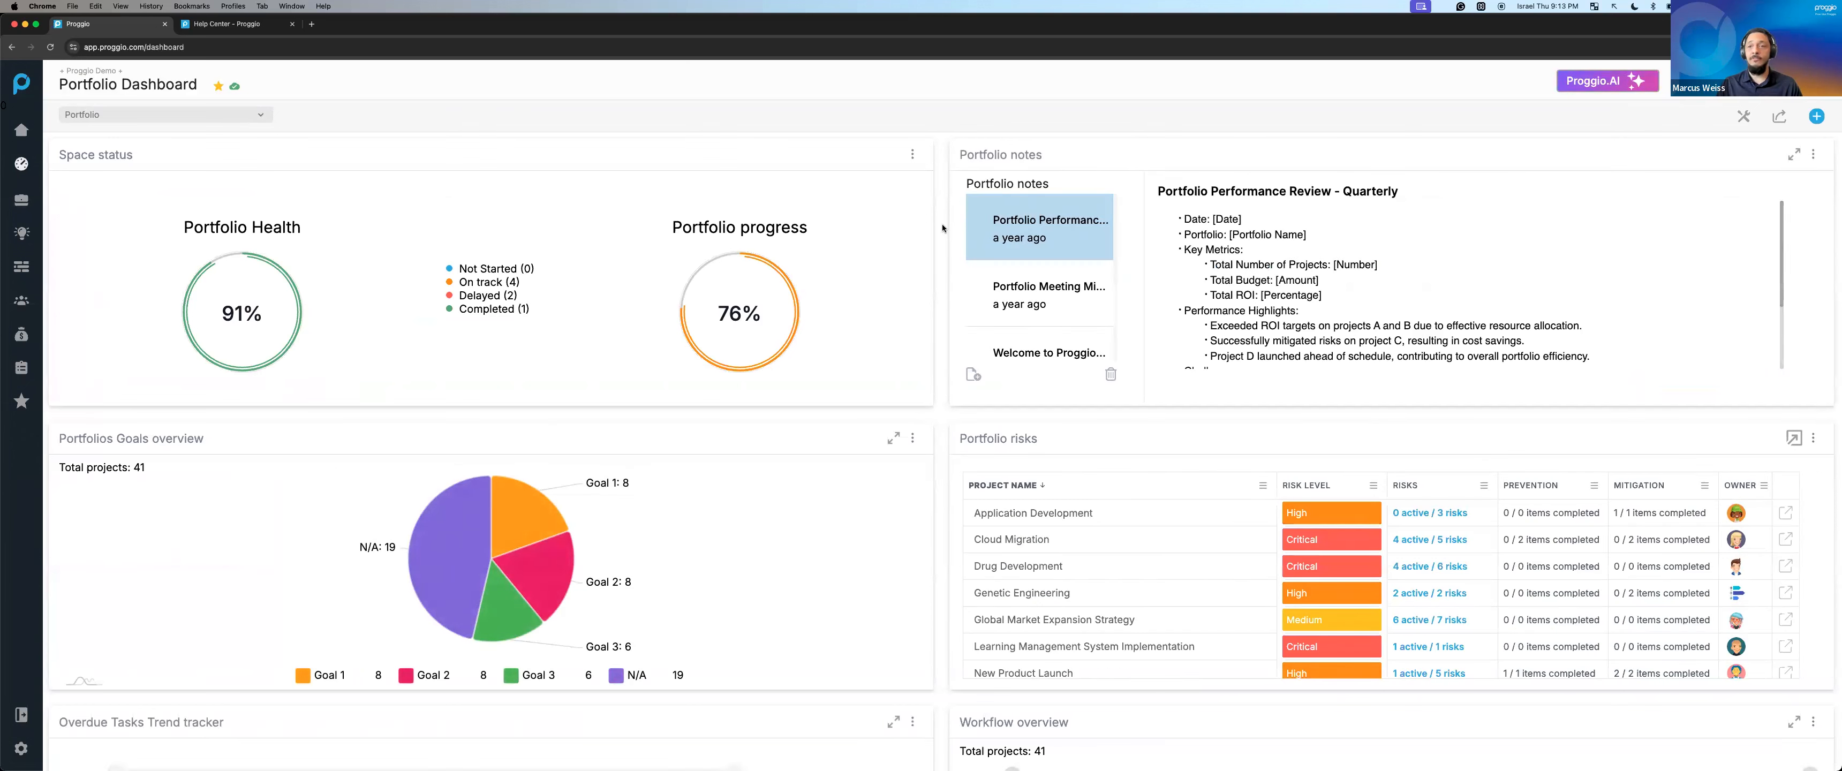
{"action": "left_click", "coordinate": [1812, 123]}
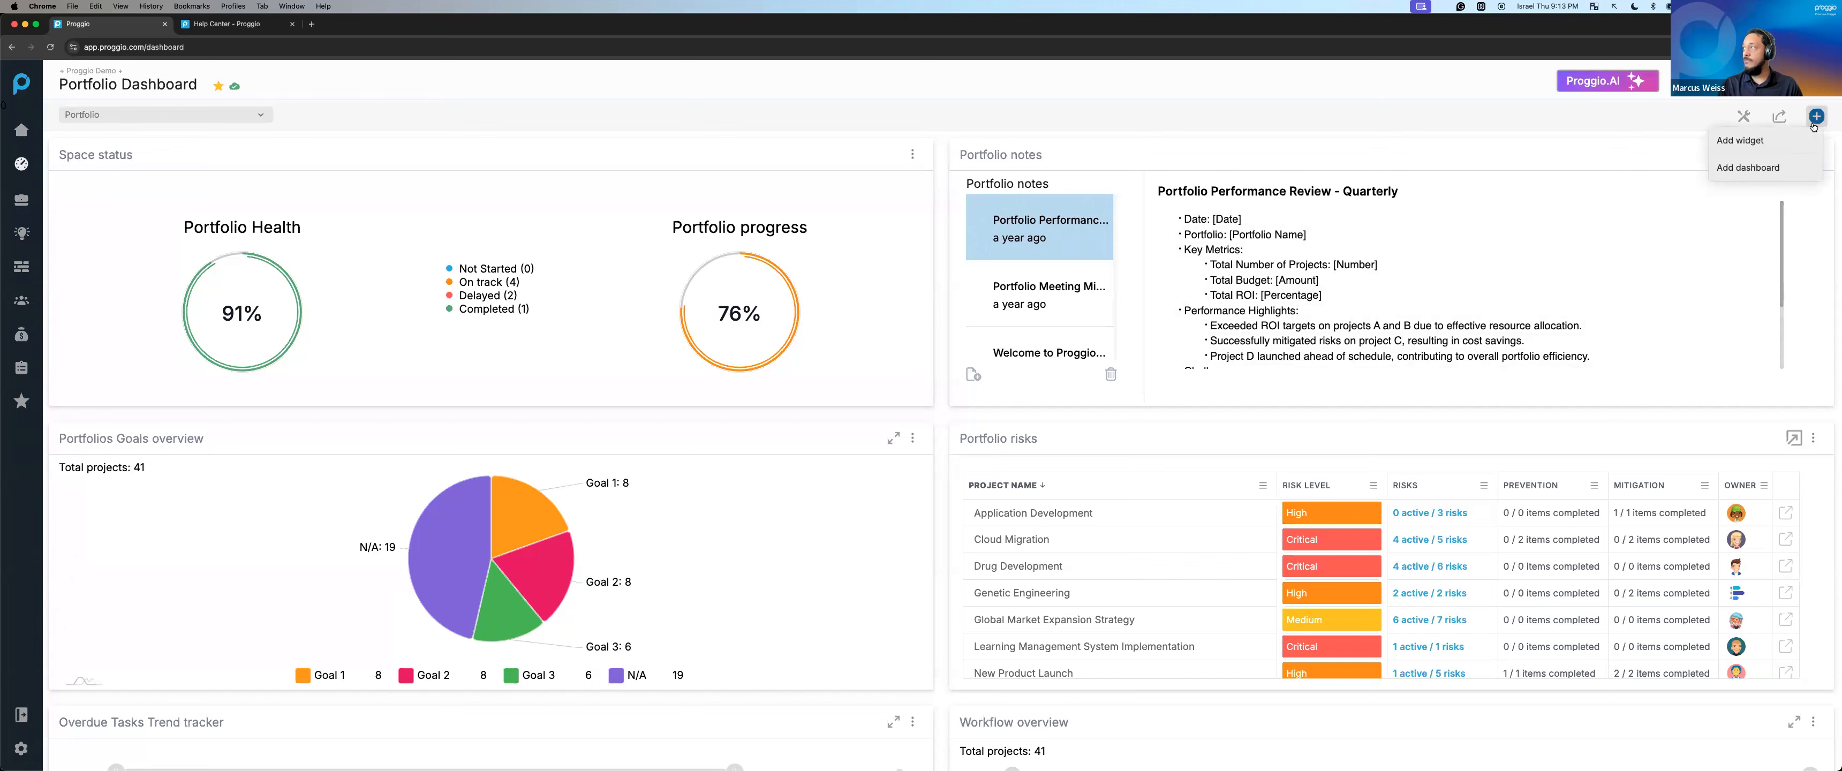
{"action": "left_click", "coordinate": [1739, 140]}
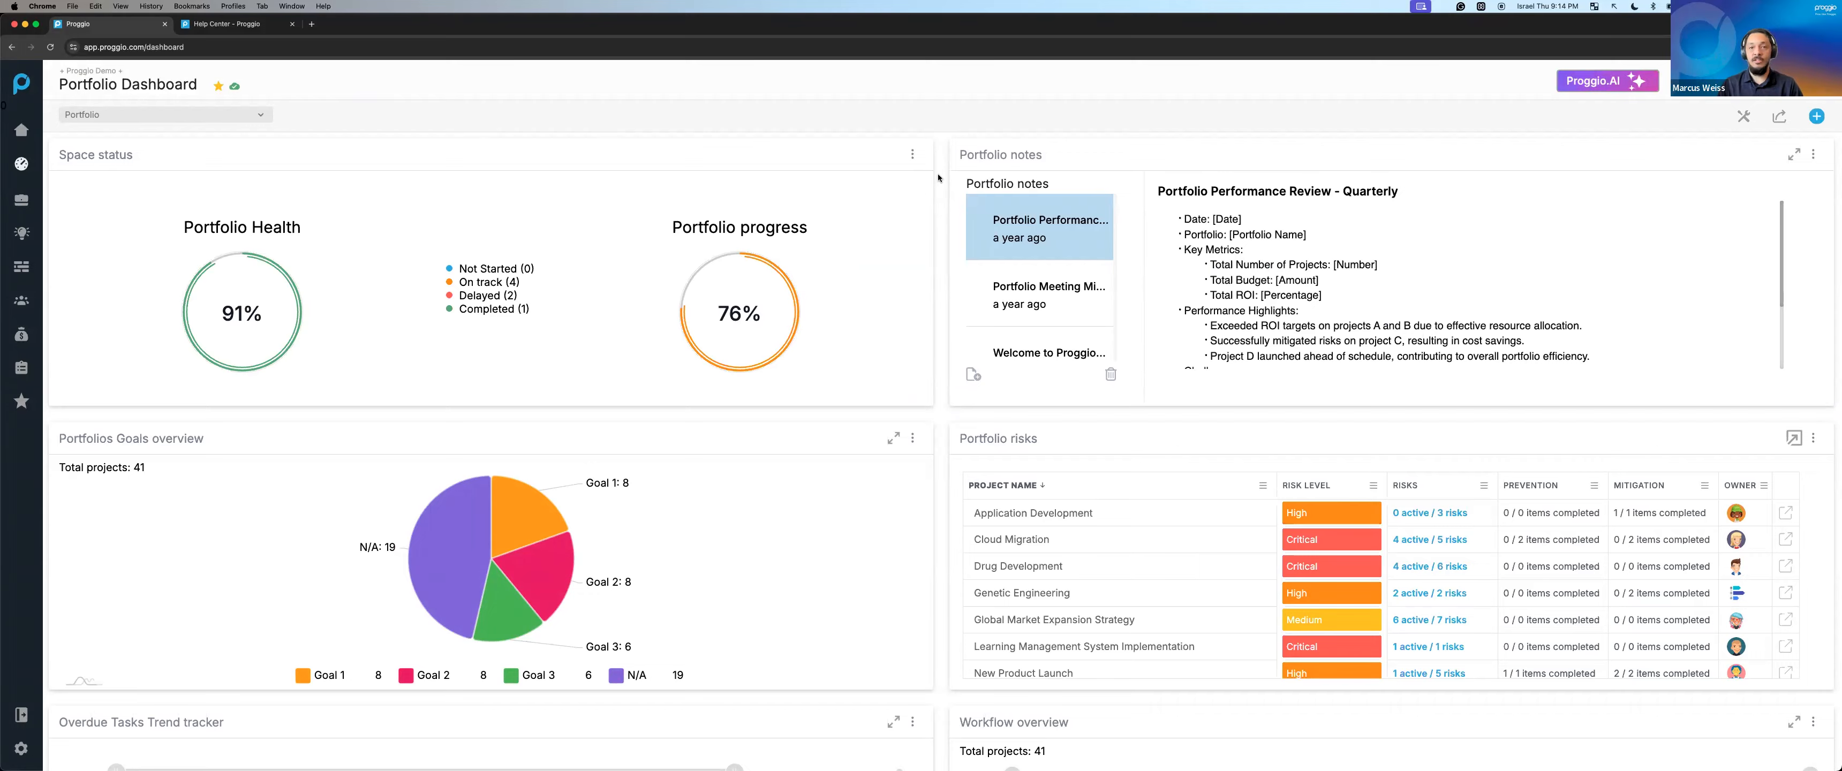
Examine the dashboard's goals, risks, overdue tasks trend, workflow overview and top priority projects widgets.
{"action": "scroll", "coordinate": [938, 174], "scroll_direction": "down", "scroll_amount": 3}
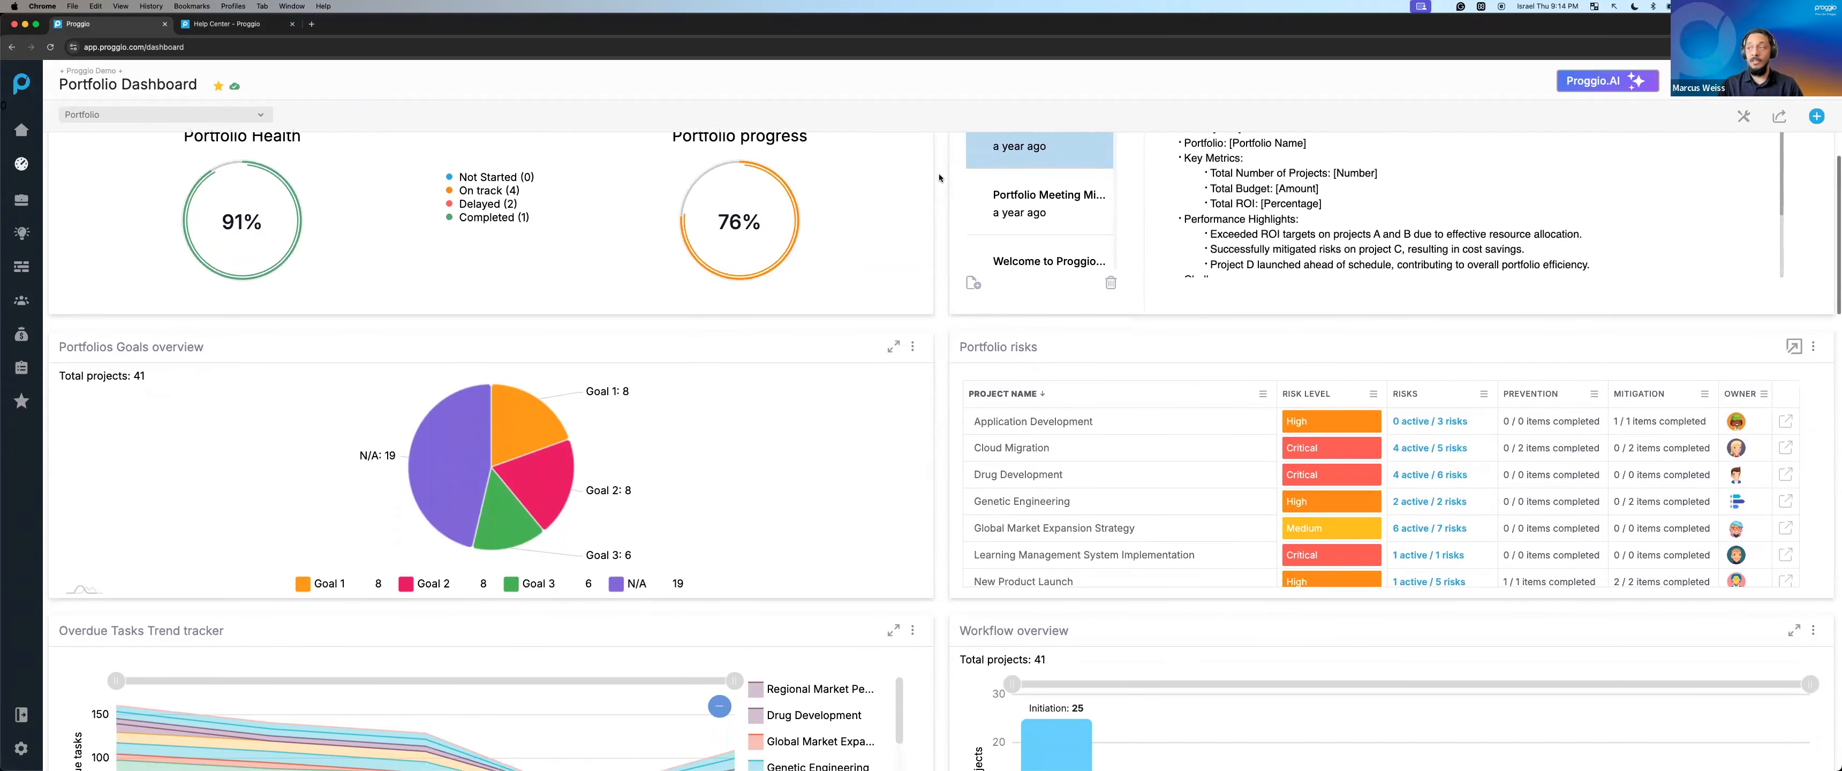
{"action": "scroll", "coordinate": [938, 177], "scroll_direction": "down", "scroll_amount": 5}
{"action": "scroll", "coordinate": [939, 177], "scroll_direction": "down", "scroll_amount": 1}
{"action": "scroll", "coordinate": [939, 177], "scroll_direction": "down", "scroll_amount": 3}
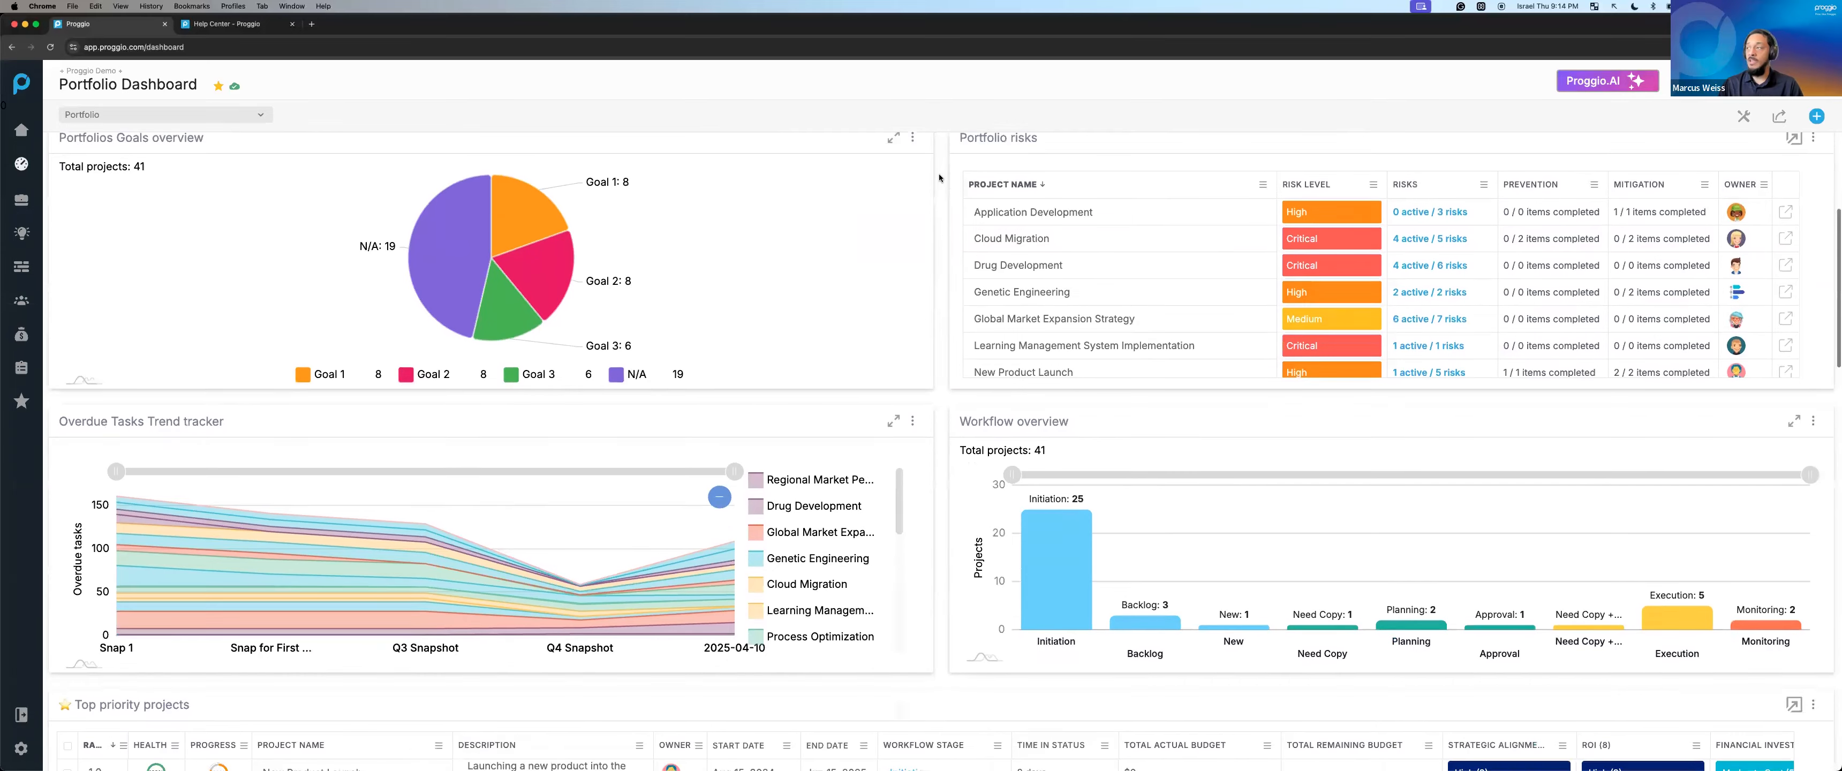
{"action": "scroll", "coordinate": [940, 177], "scroll_direction": "down", "scroll_amount": 5}
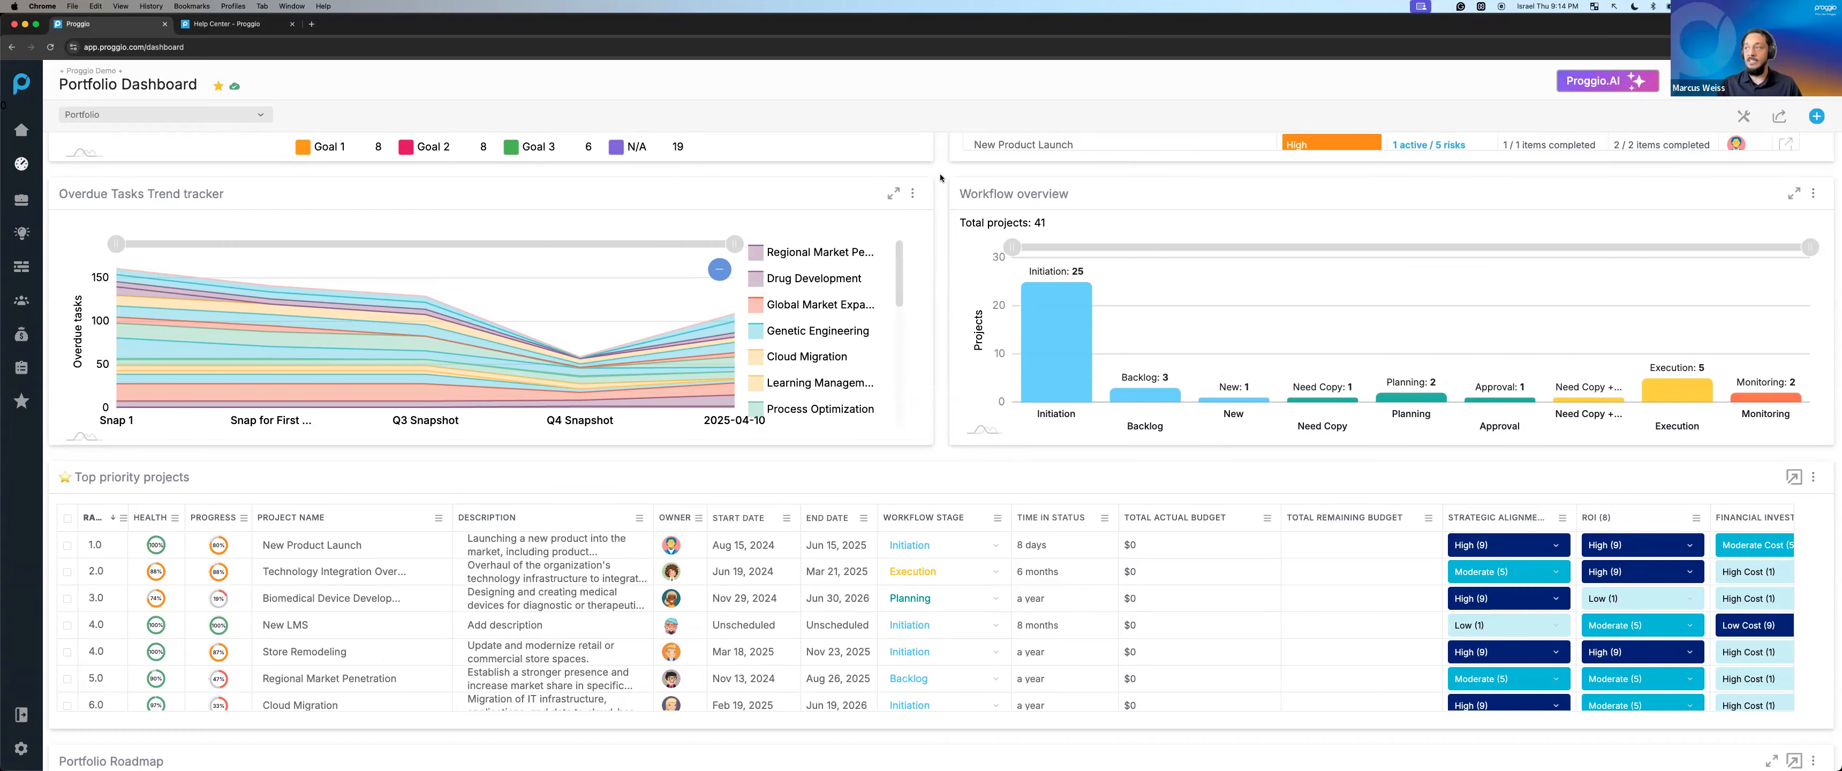
{"action": "scroll", "coordinate": [940, 177], "scroll_direction": "down", "scroll_amount": 7}
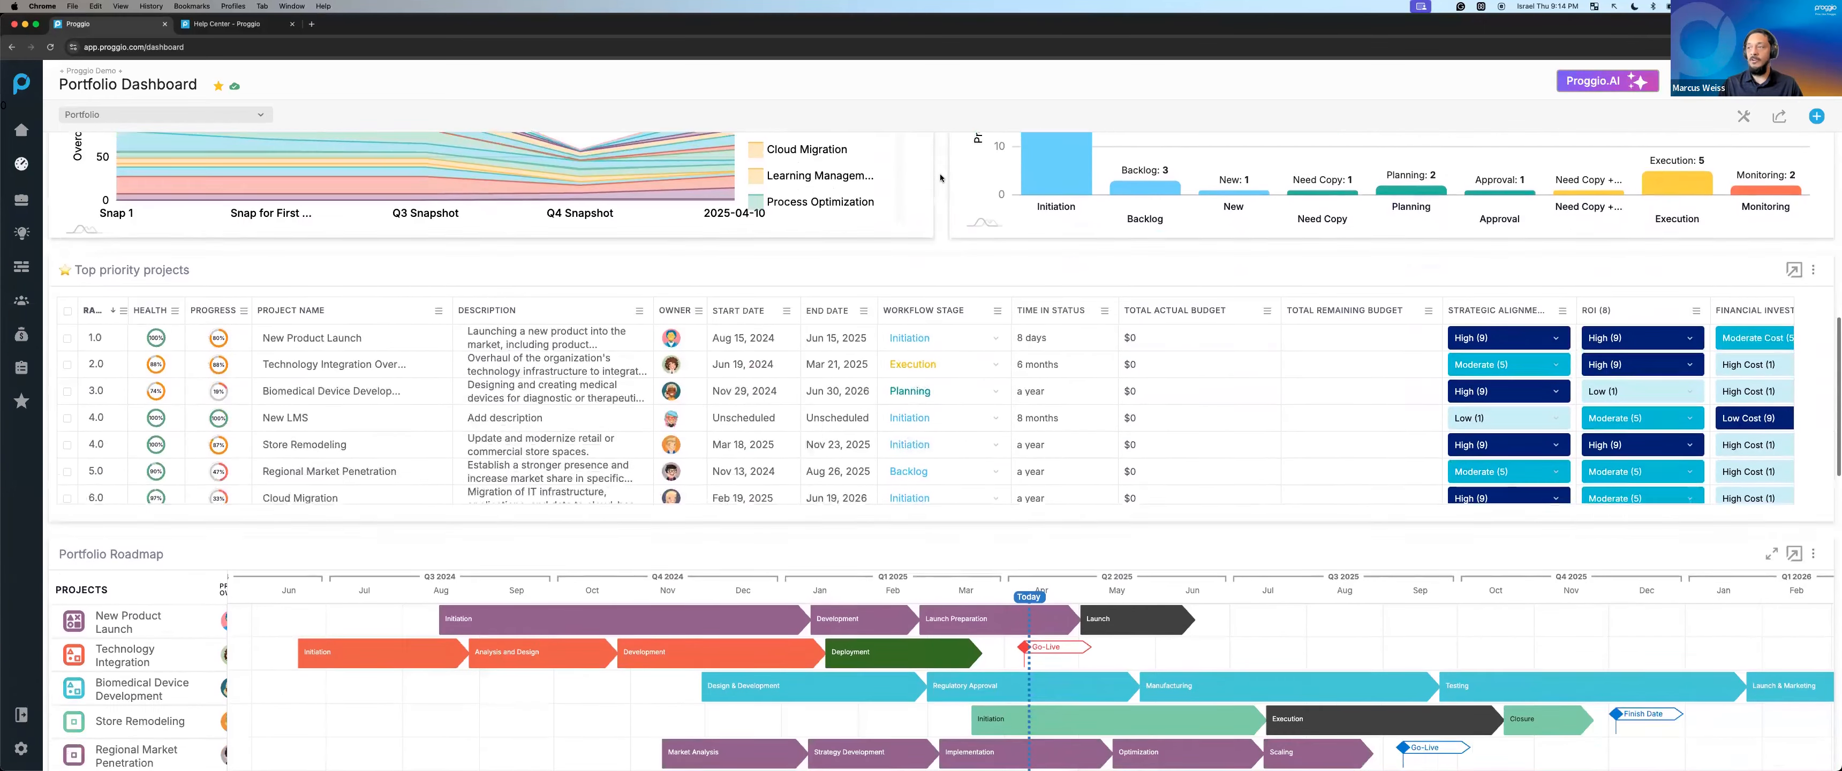
{"action": "scroll", "coordinate": [941, 177], "scroll_direction": "down", "scroll_amount": 3}
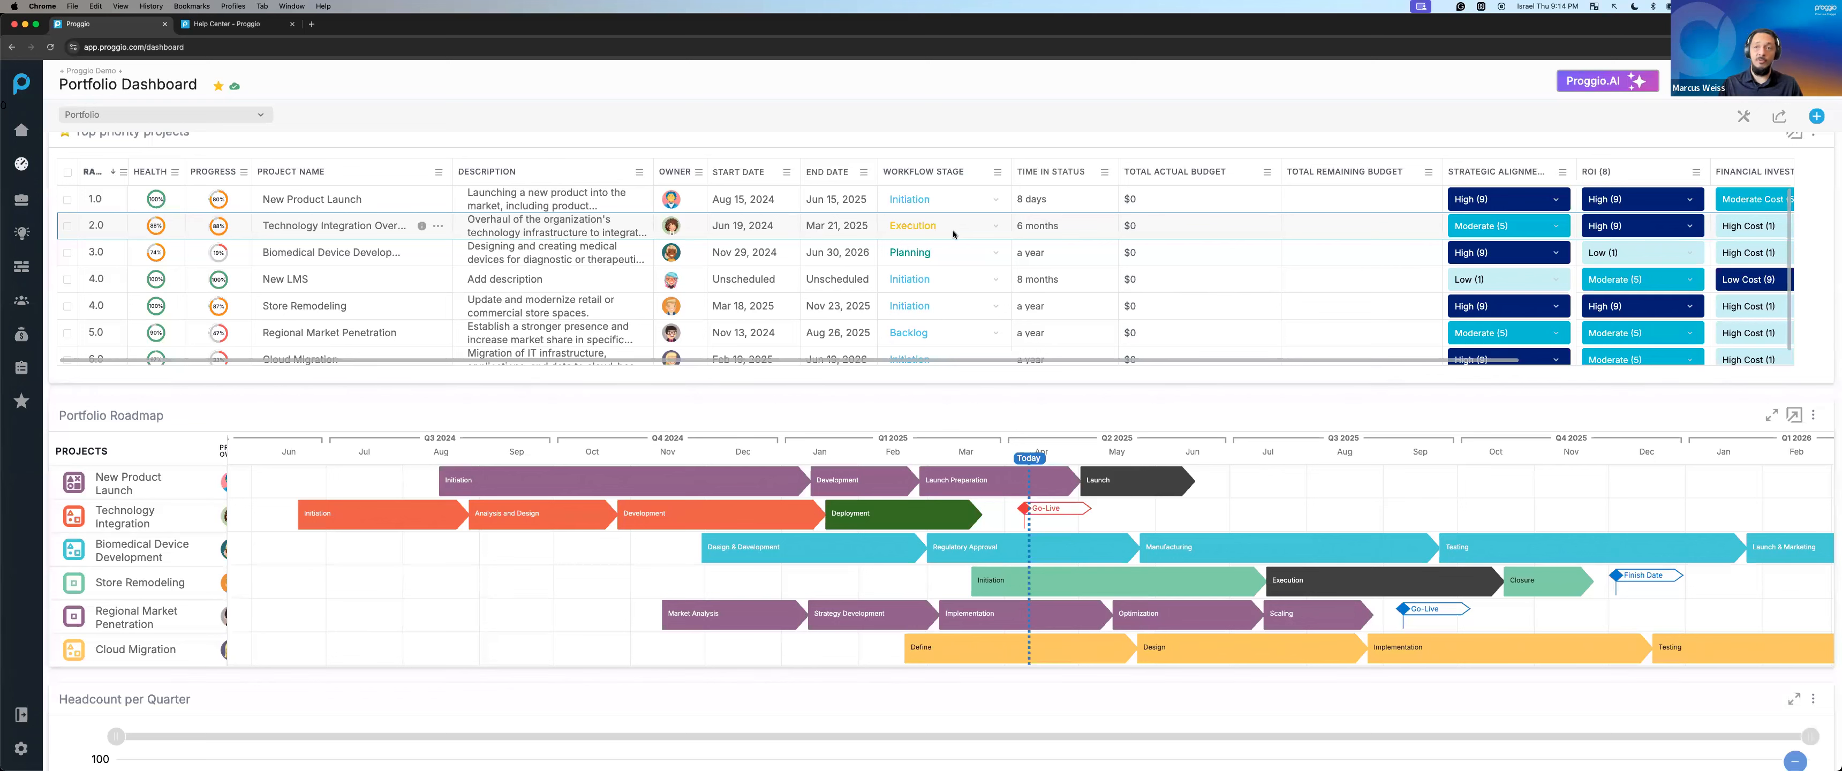
{"action": "scroll", "coordinate": [953, 230], "scroll_direction": "down", "scroll_amount": 1}
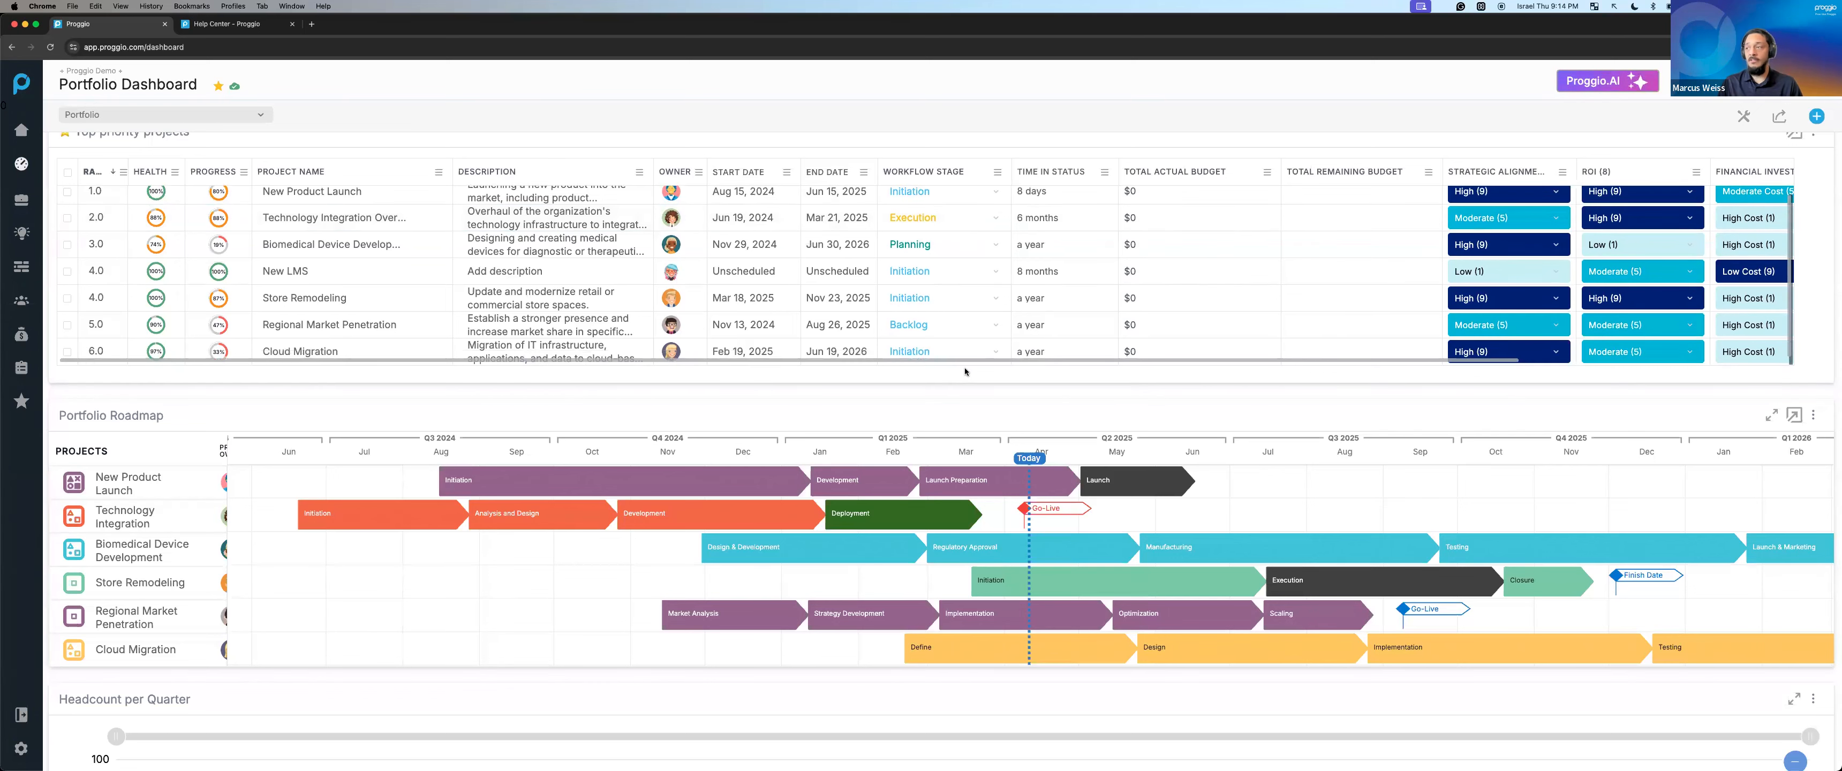
{"action": "scroll", "coordinate": [955, 399], "scroll_direction": "down", "scroll_amount": 6}
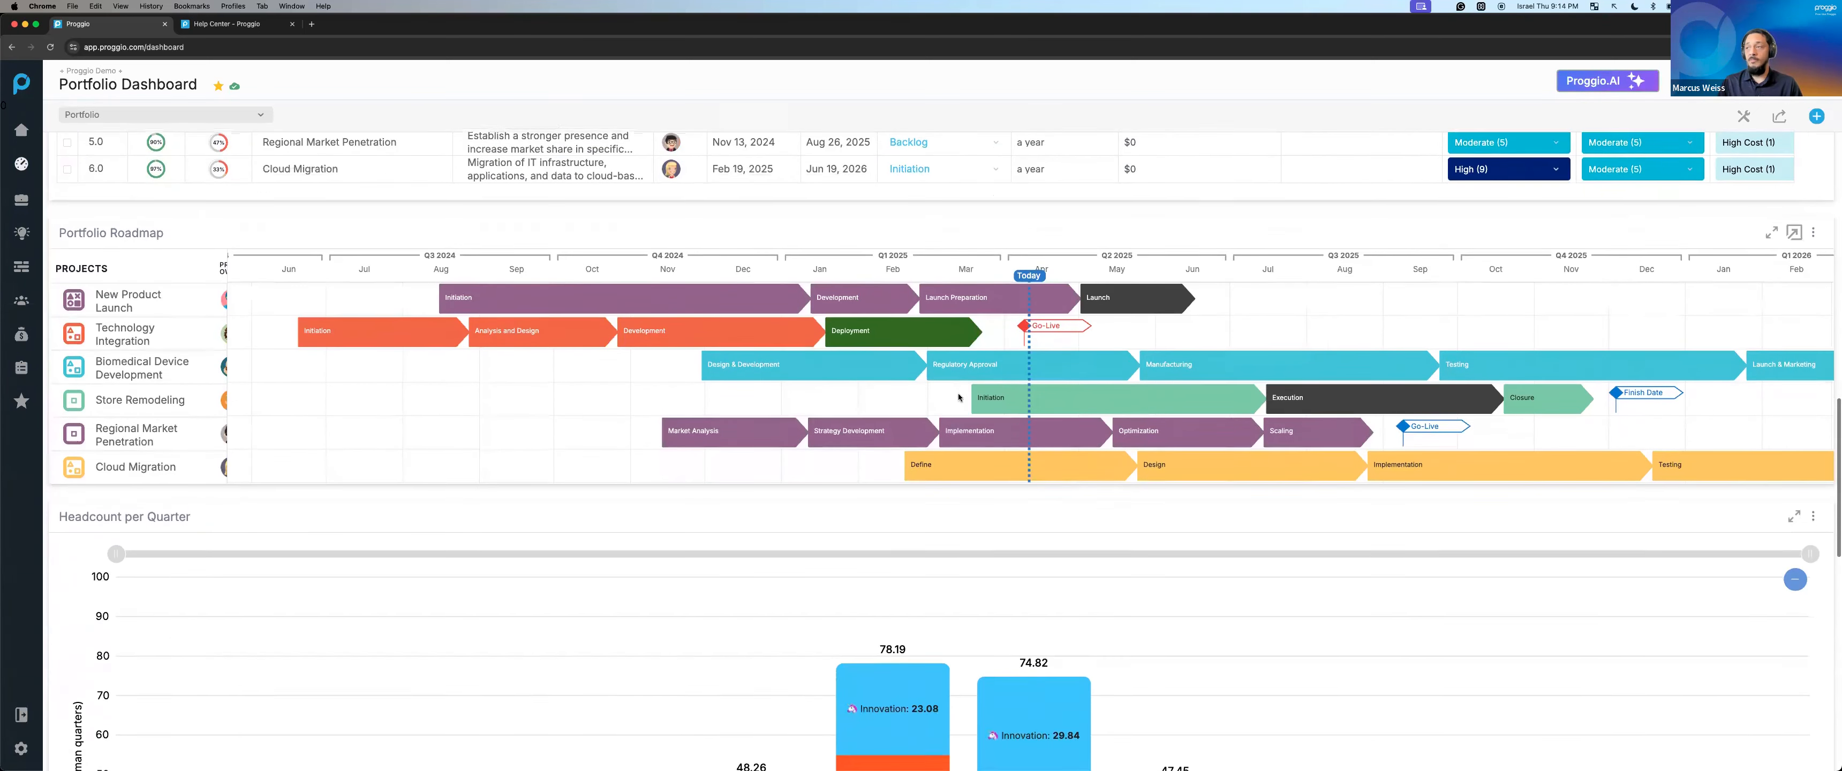
Widen the Portfolio Roadmap's project list to show owner, health, rank and portfolio, and examine the Headcount per Quarter chart.
{"action": "mouse_move", "coordinate": [221, 374]}
{"action": "left_mouse_down"}
{"action": "mouse_move", "coordinate": [1121, 378]}
{"action": "mouse_move", "coordinate": [495, 386]}
{"action": "left_mouse_up"}
{"action": "scroll", "coordinate": [976, 401], "scroll_direction": "down", "scroll_amount": 5}
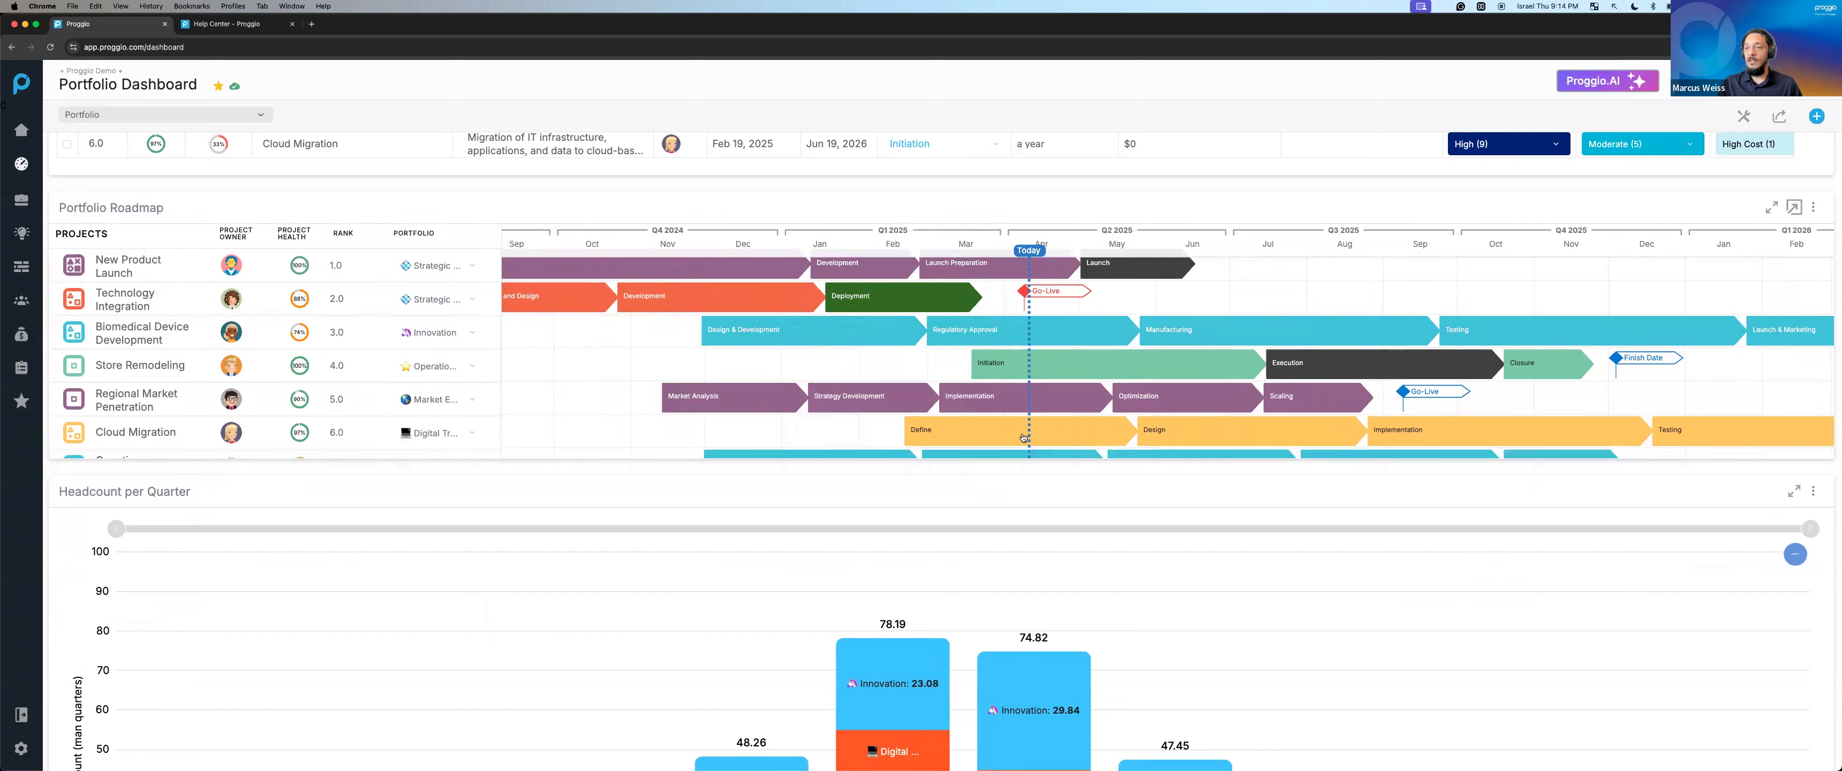
{"action": "scroll", "coordinate": [976, 485], "scroll_direction": "down", "scroll_amount": 3}
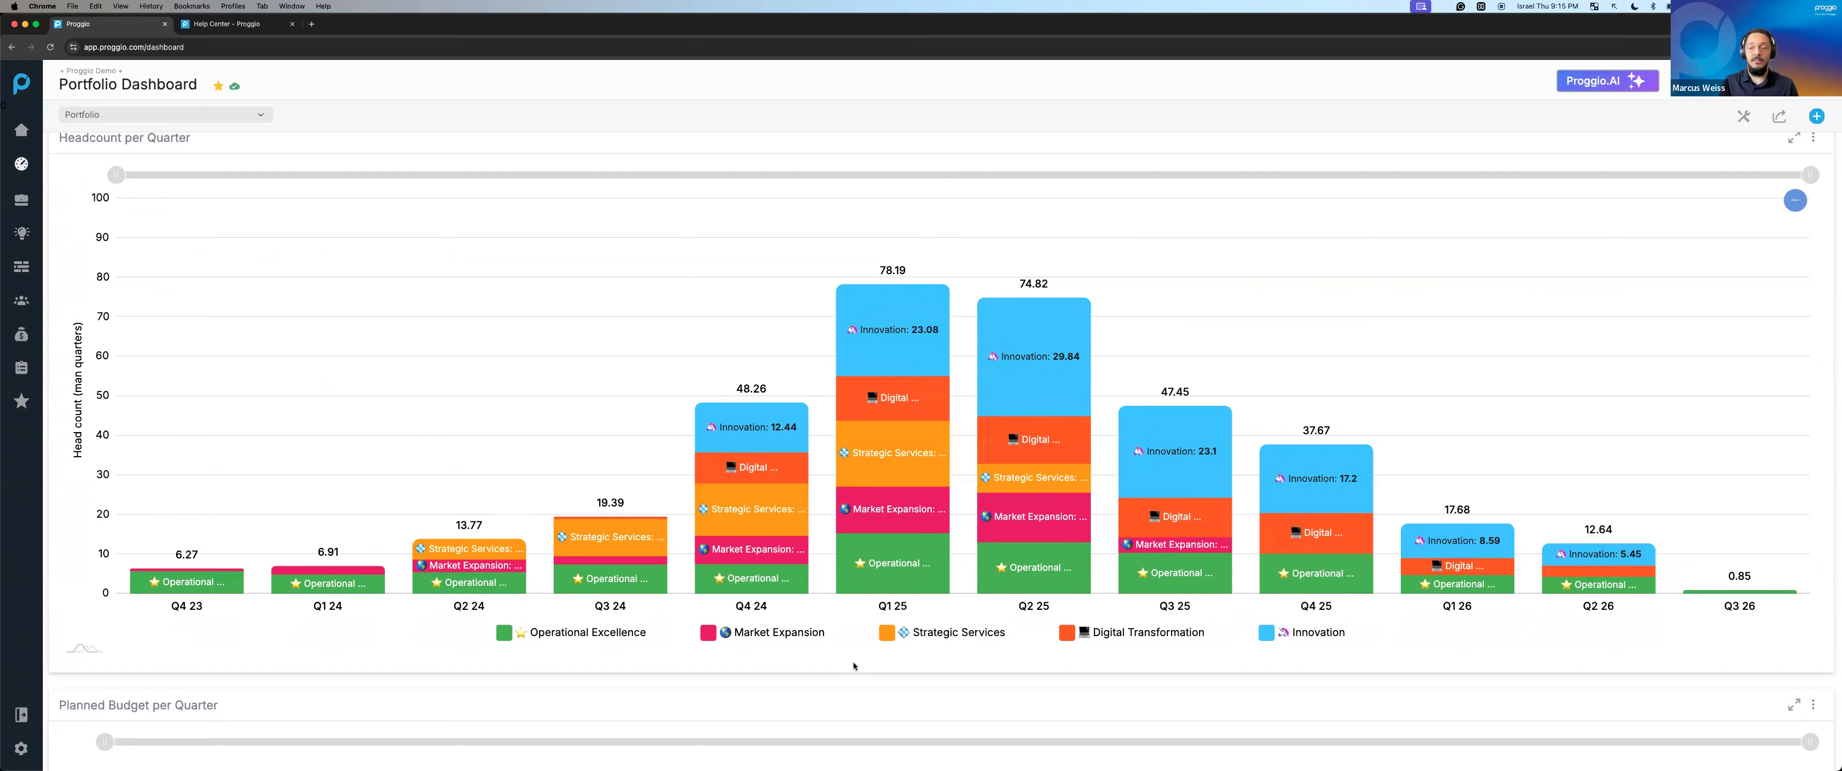
{"action": "scroll", "coordinate": [1780, 170], "scroll_direction": "up", "scroll_amount": 1}
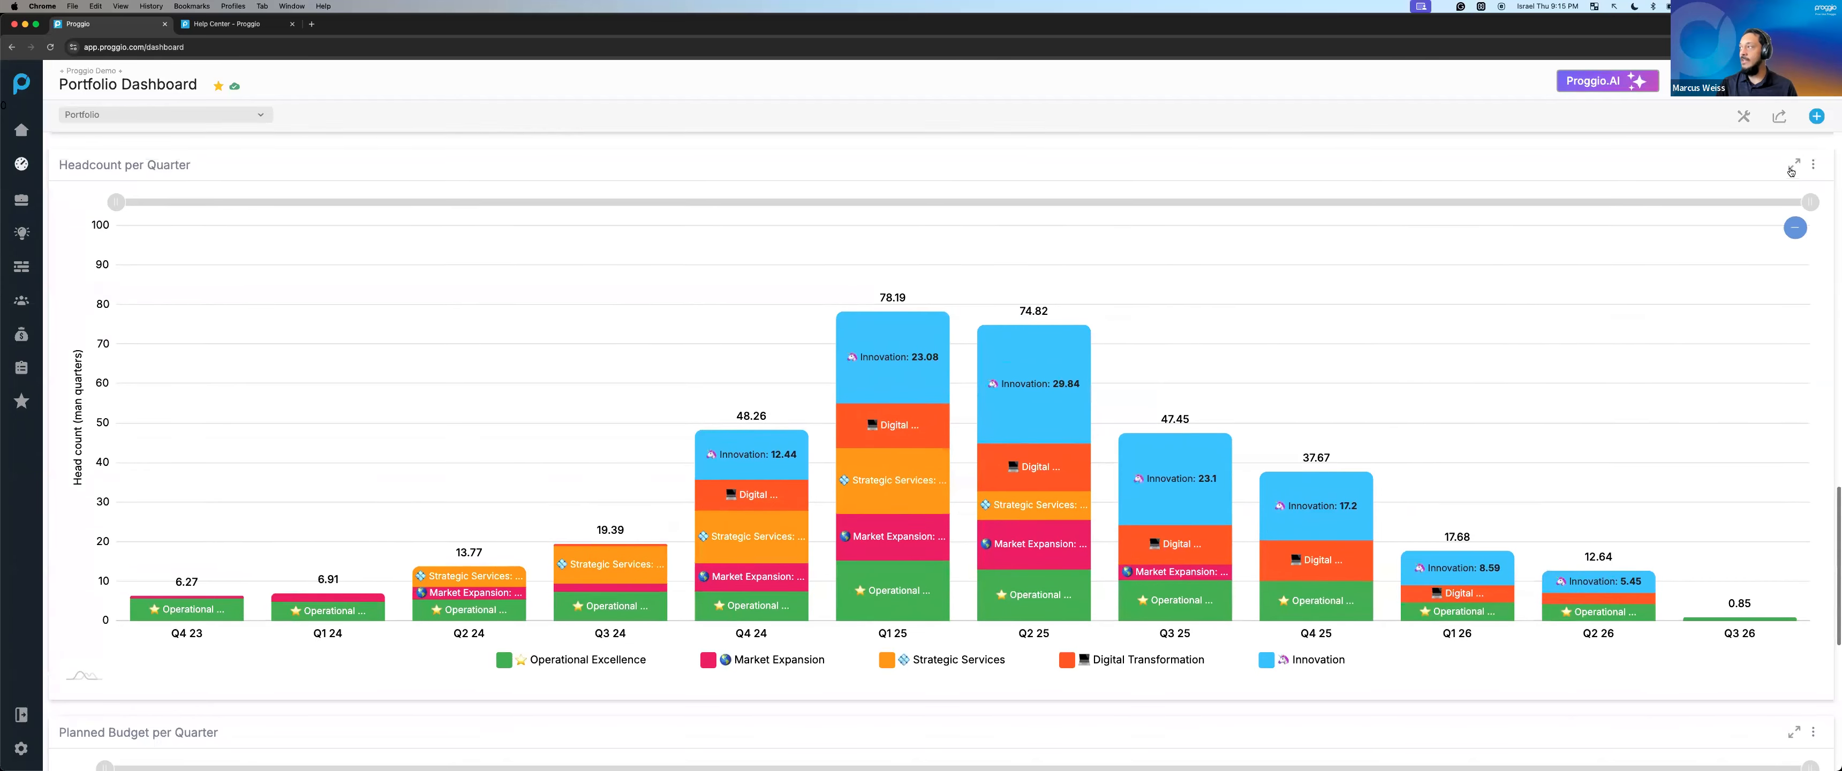
Examine the Headcount per Quarter widget's stacked chart settings and close them without saving.
{"action": "left_click", "coordinate": [1814, 164]}
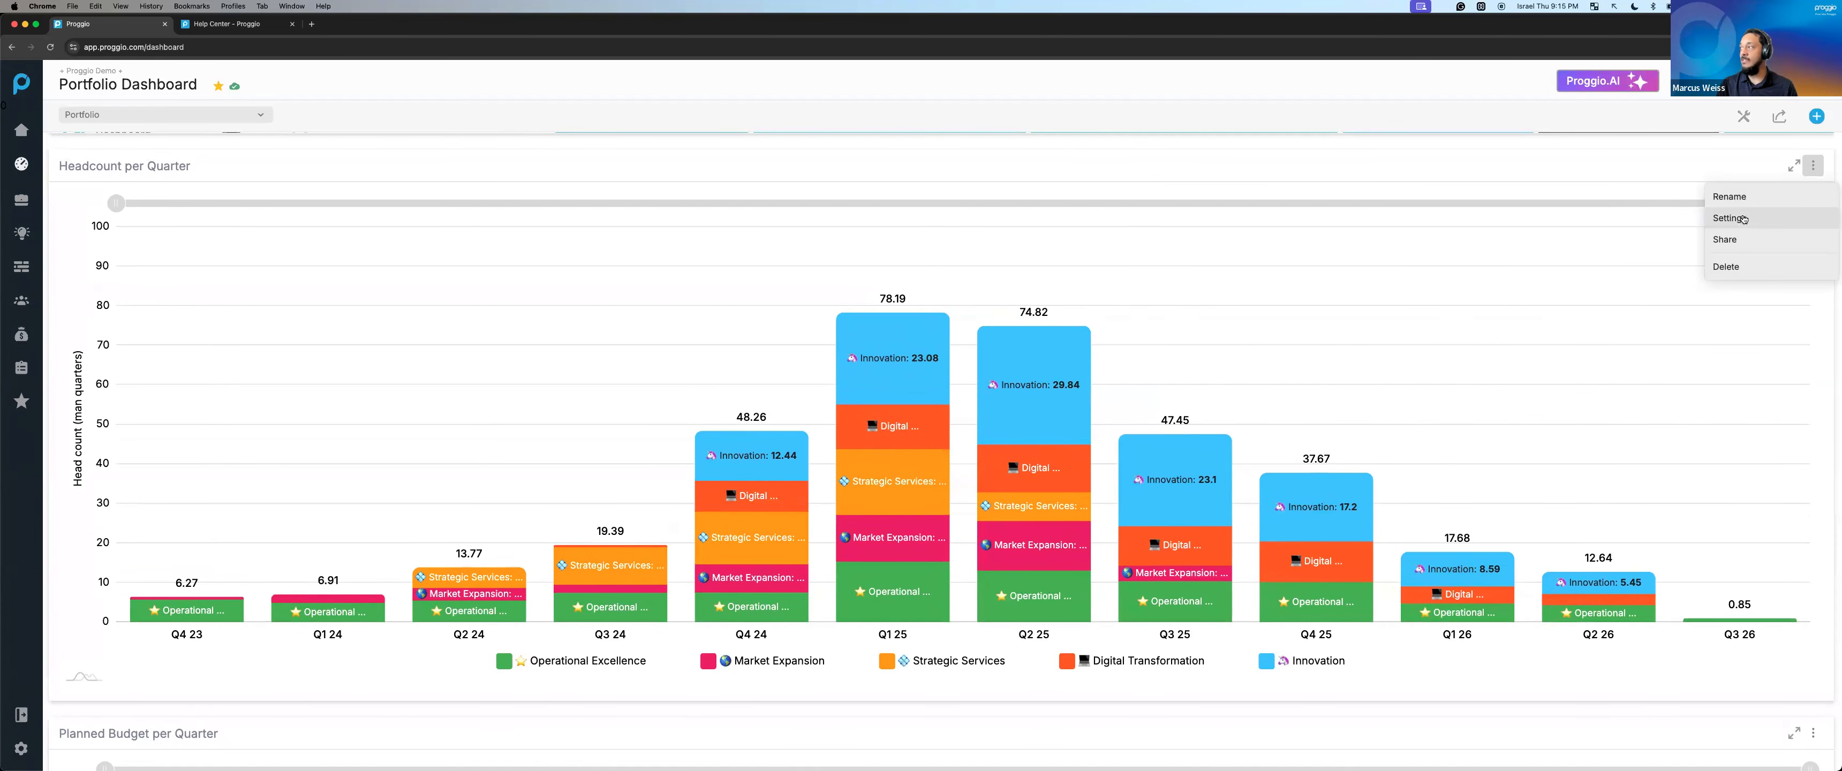
{"action": "left_click", "coordinate": [1744, 219]}
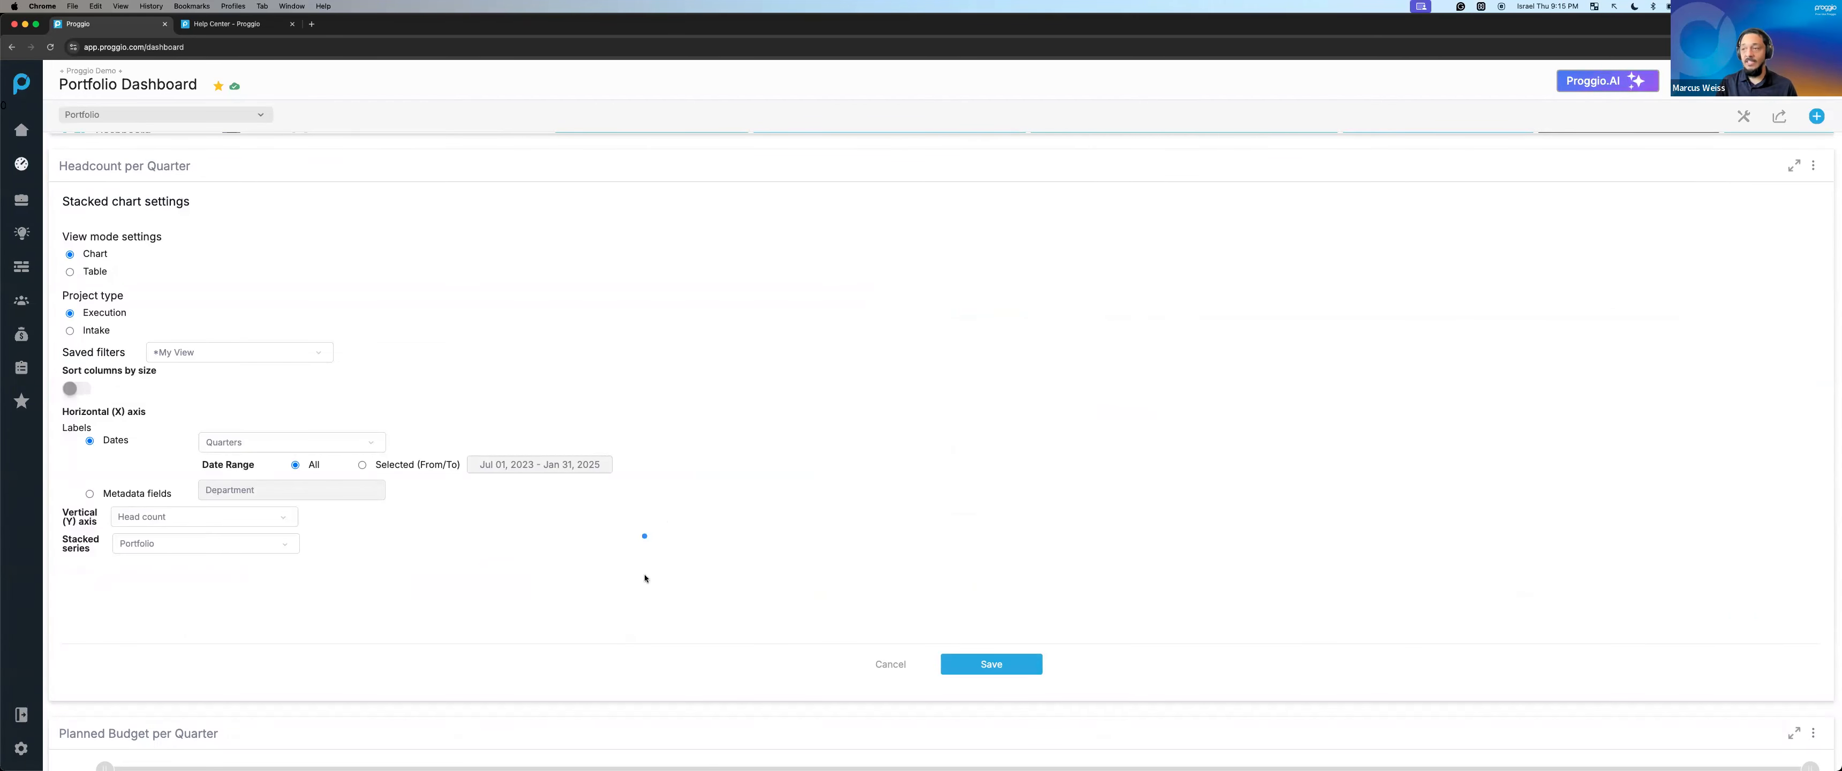
{"action": "mouse_move", "coordinate": [674, 594]}
{"action": "left_mouse_down"}
{"action": "mouse_move", "coordinate": [161, 326]}
{"action": "mouse_move", "coordinate": [49, 183]}
{"action": "left_mouse_up"}
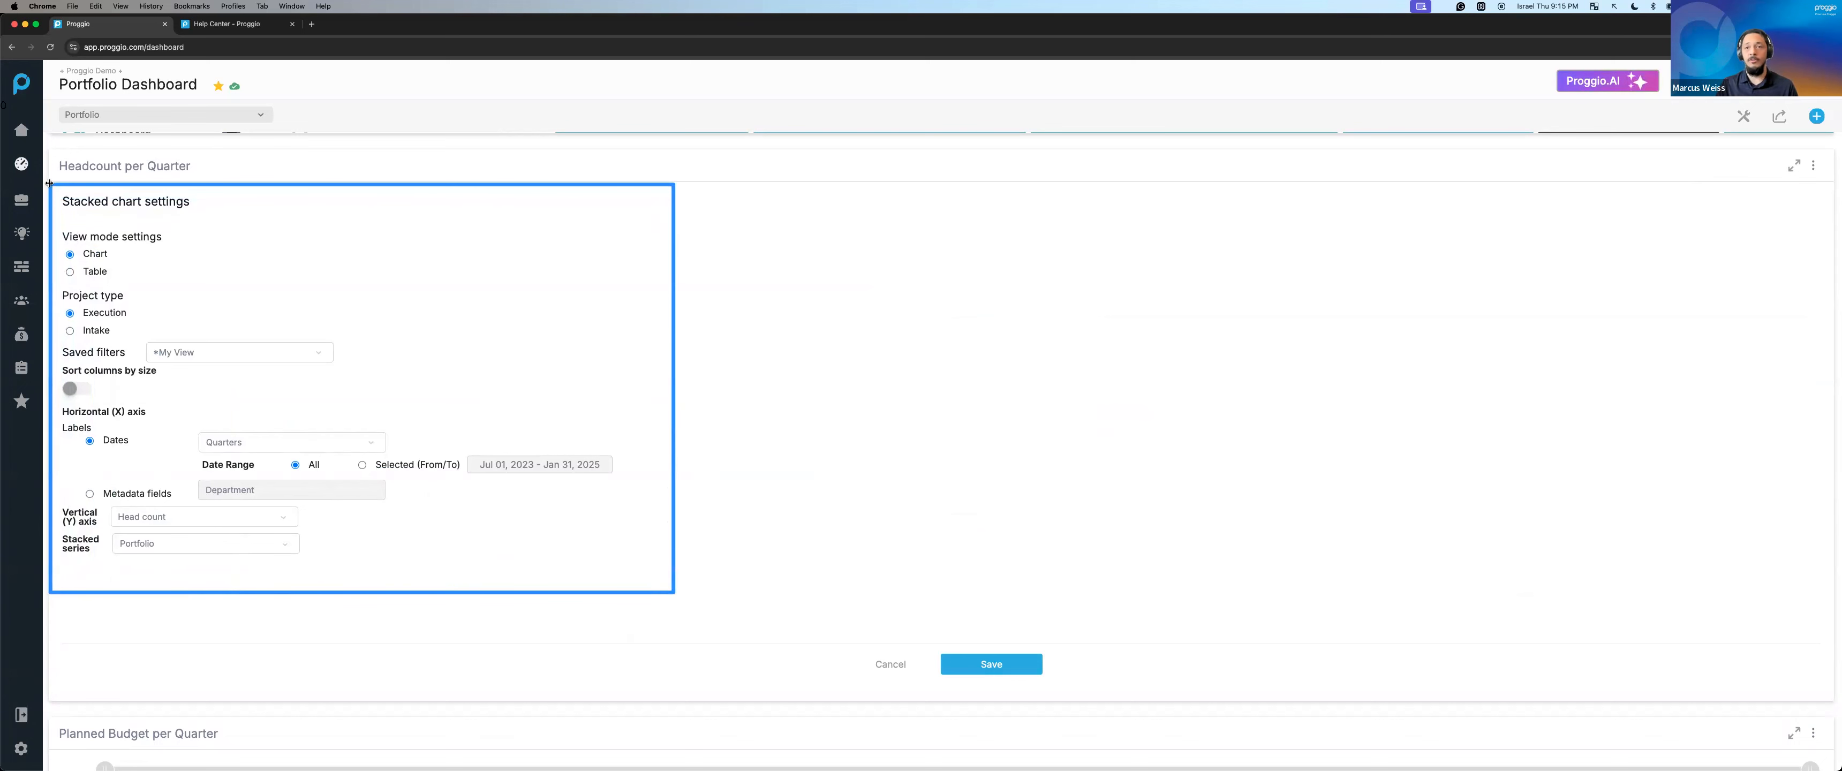
{"action": "left_click", "coordinate": [889, 664]}
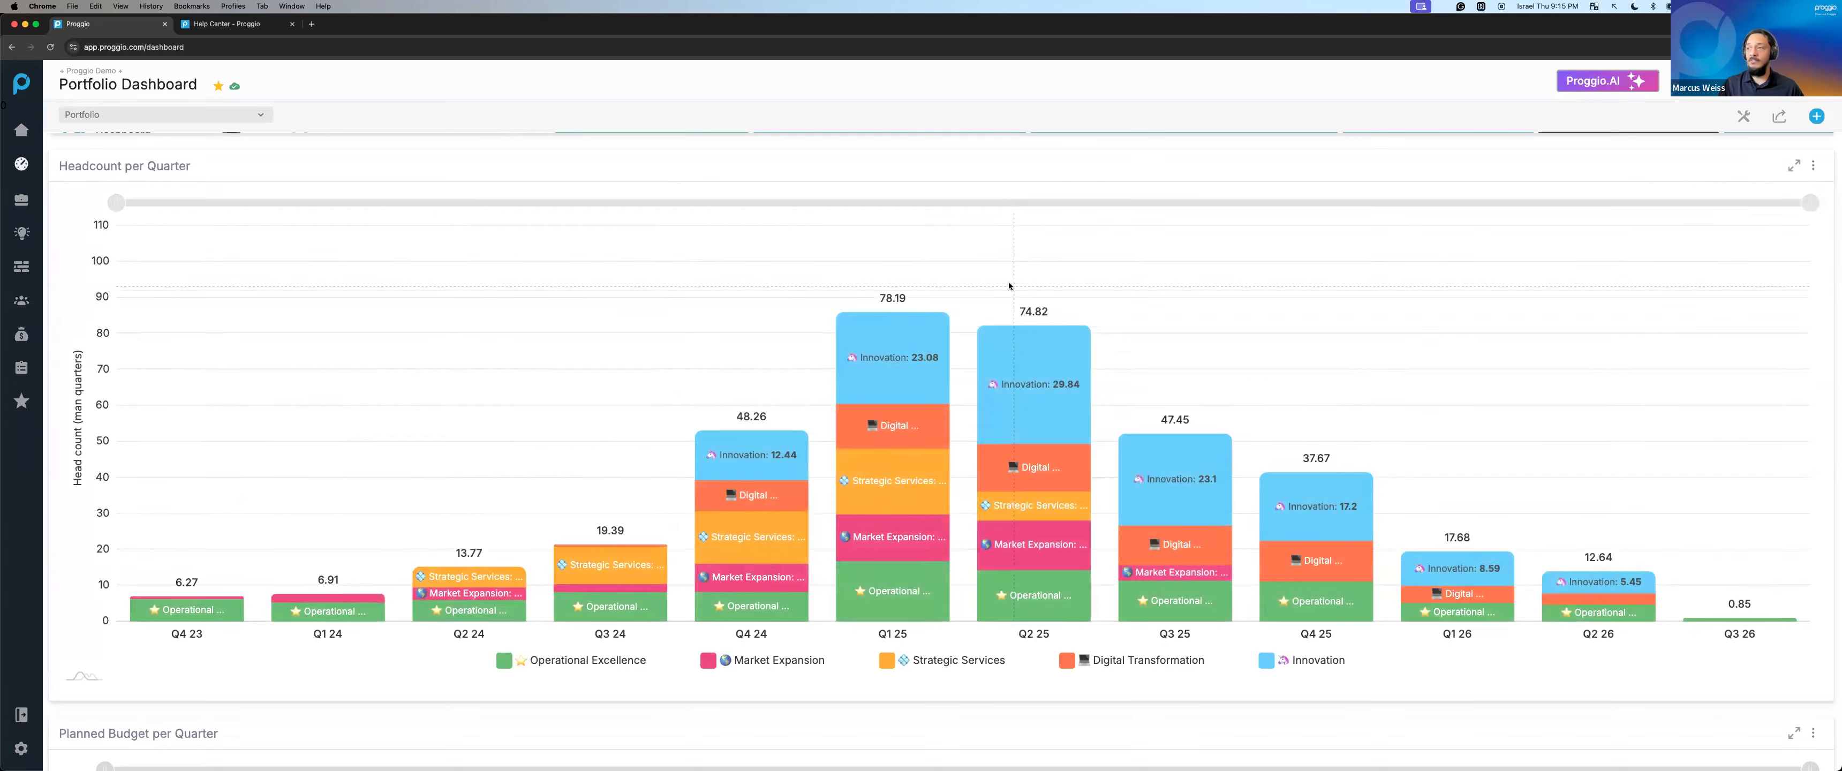
Look over the Planned Budget per Quarter widget and switch from the Portfolio dashboard to the Project dashboard.
{"action": "scroll", "coordinate": [970, 273], "scroll_direction": "down", "scroll_amount": 7}
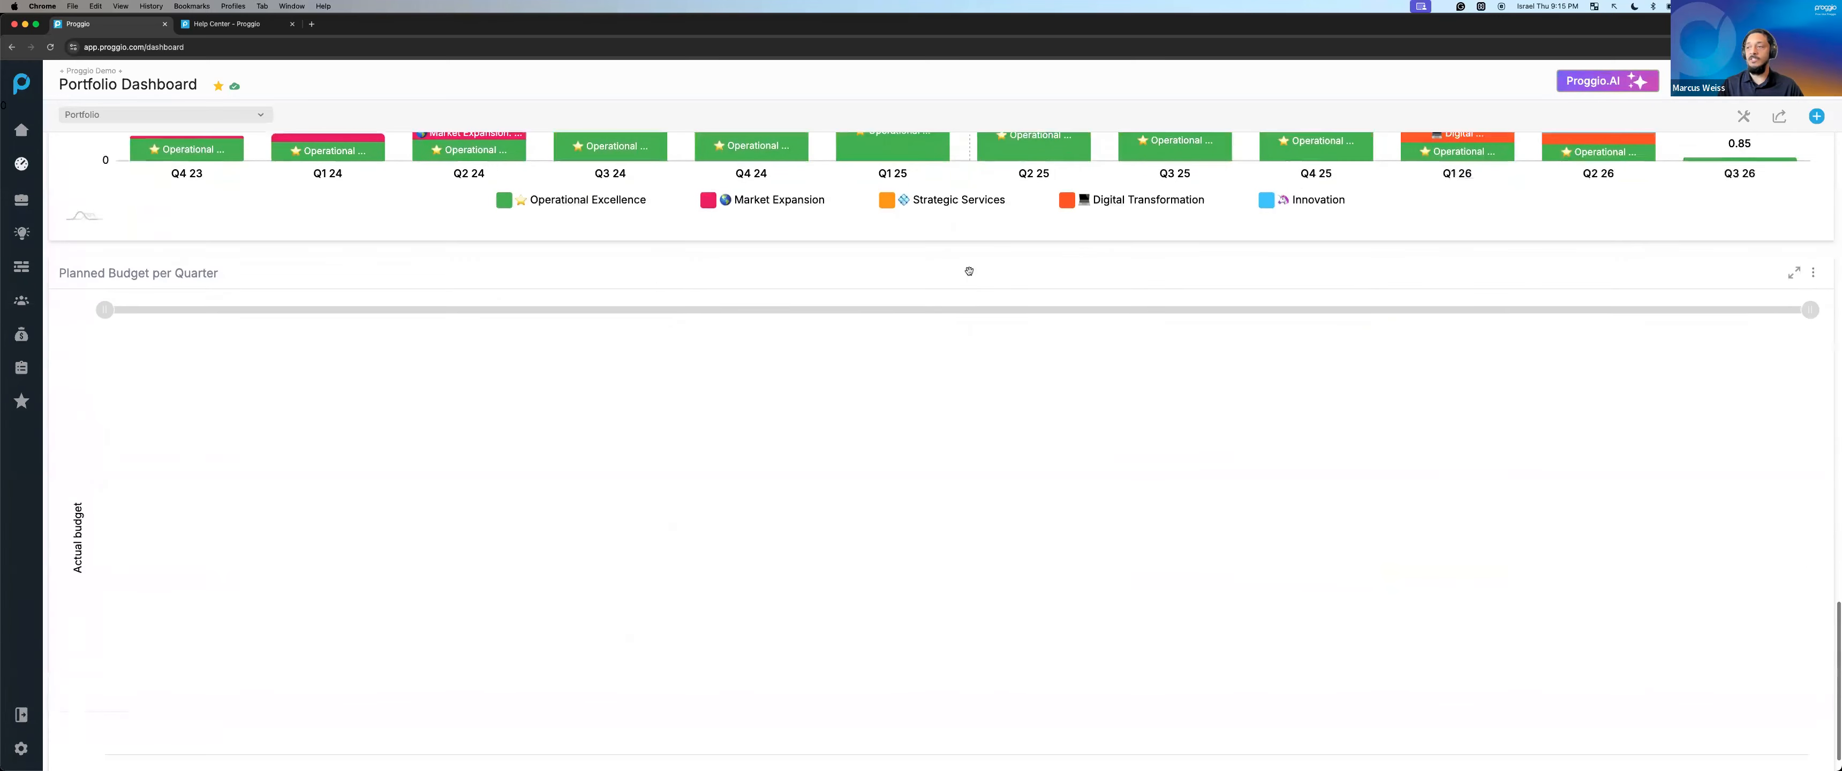
{"action": "scroll", "coordinate": [957, 384], "scroll_direction": "up", "scroll_amount": 8}
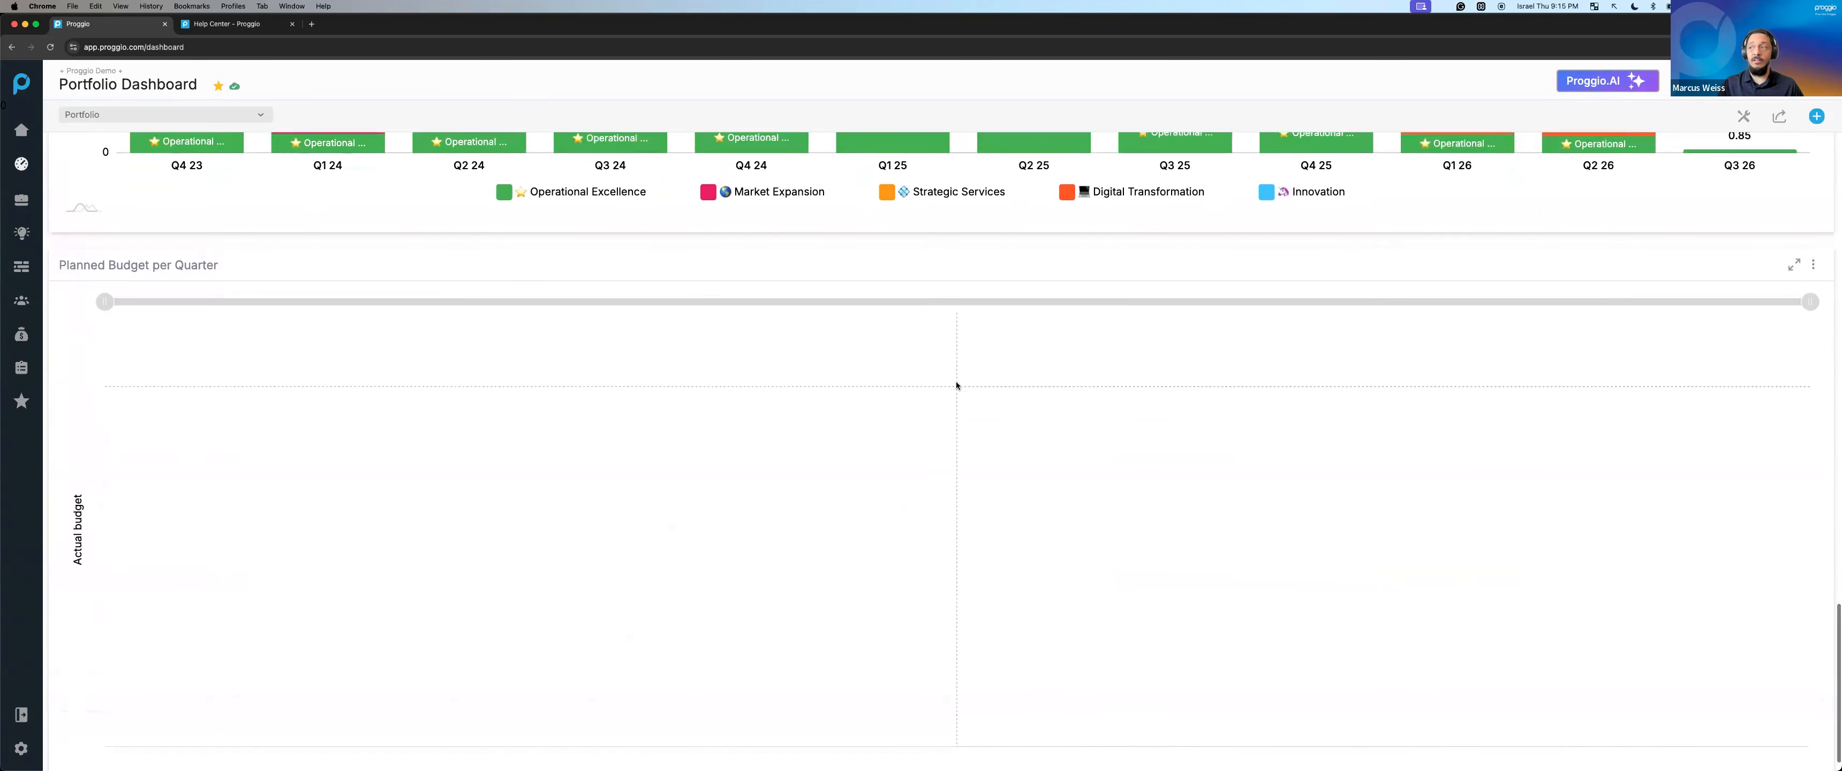
{"action": "scroll", "coordinate": [956, 383], "scroll_direction": "up", "scroll_amount": 1}
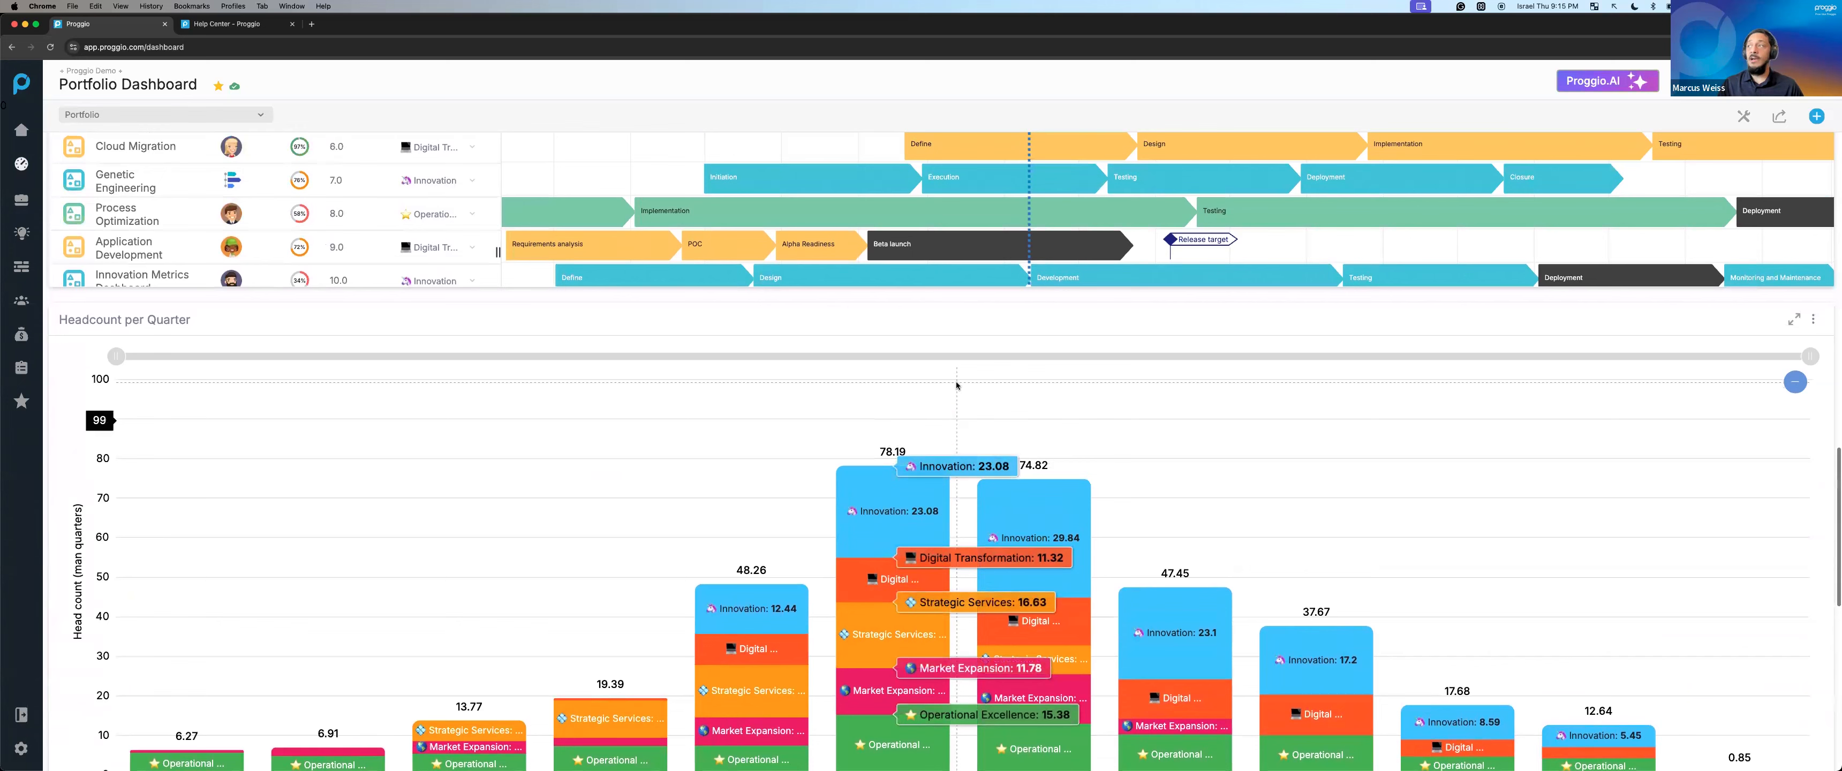
{"action": "scroll", "coordinate": [957, 384], "scroll_direction": "up", "scroll_amount": 15}
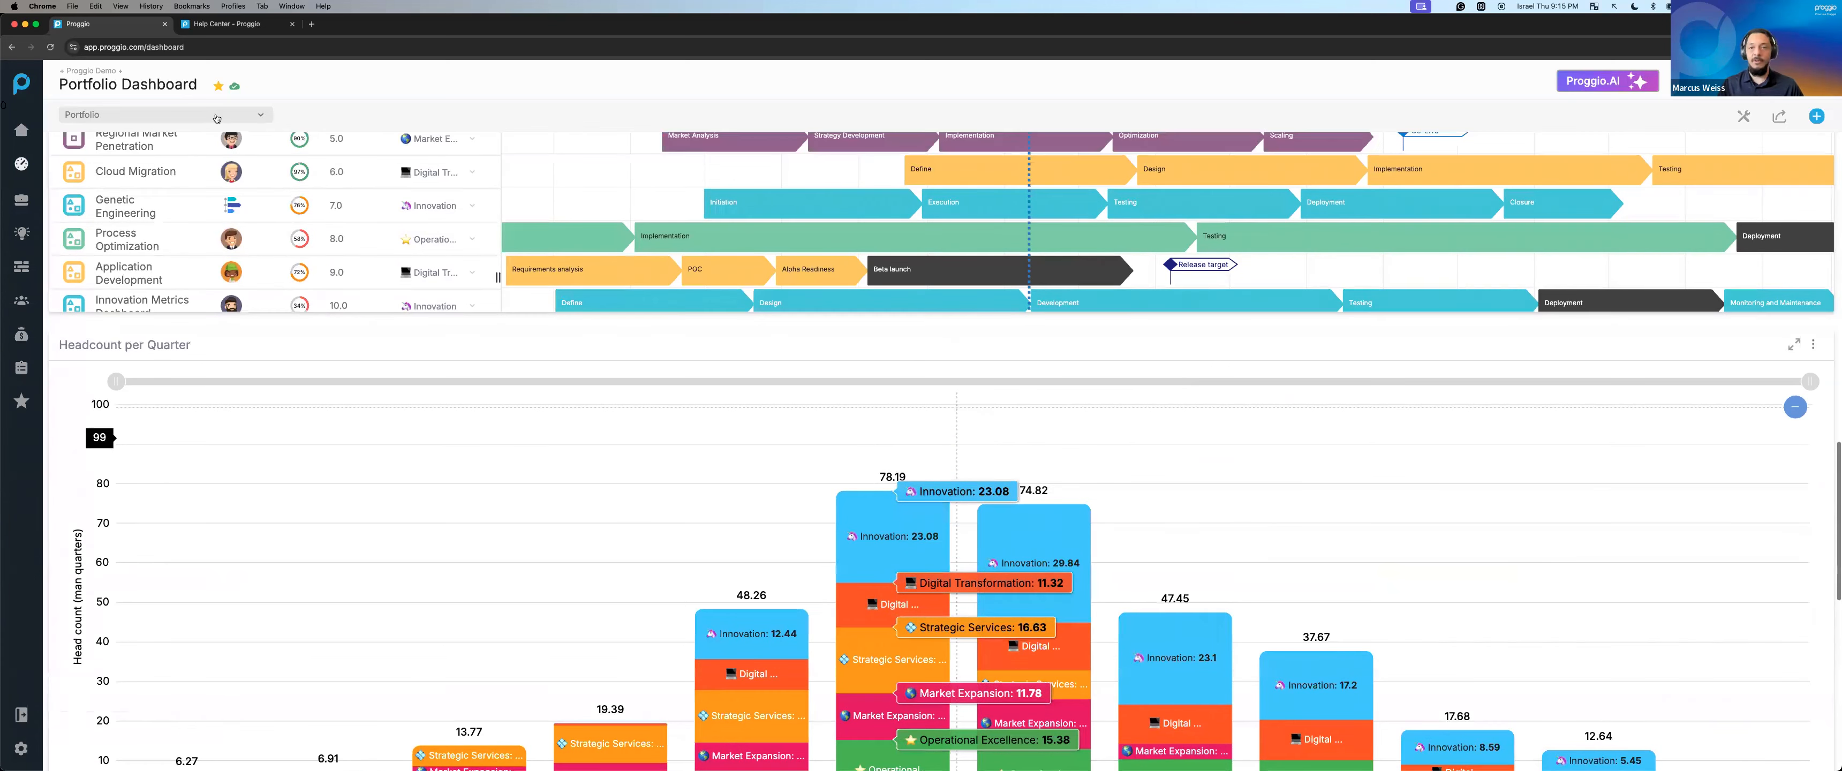
{"action": "left_click", "coordinate": [191, 115]}
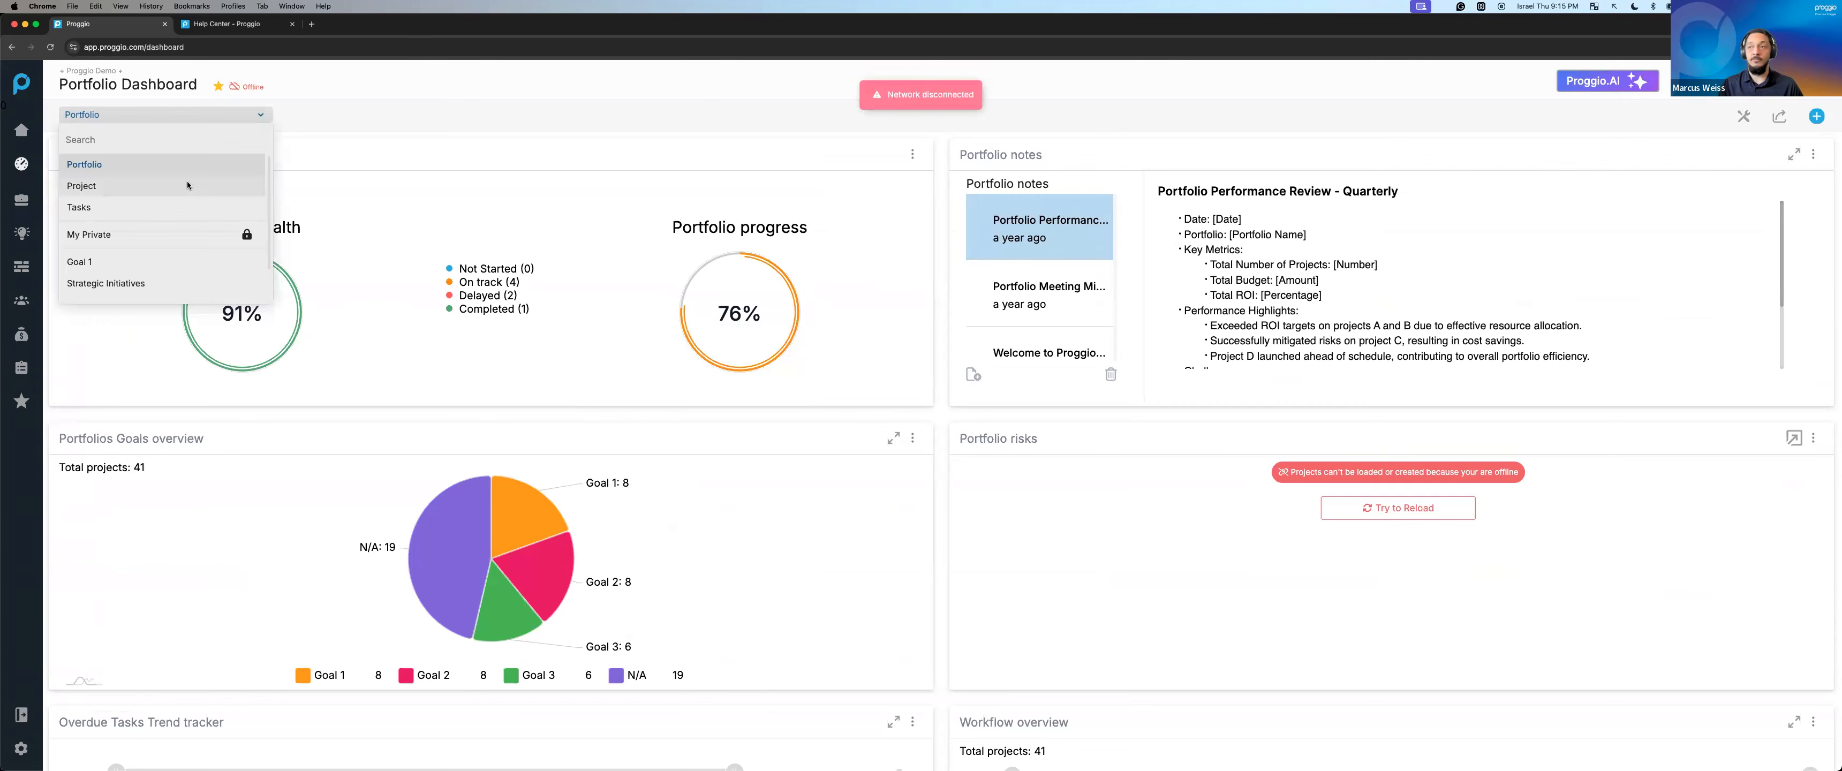
{"action": "left_click", "coordinate": [188, 185]}
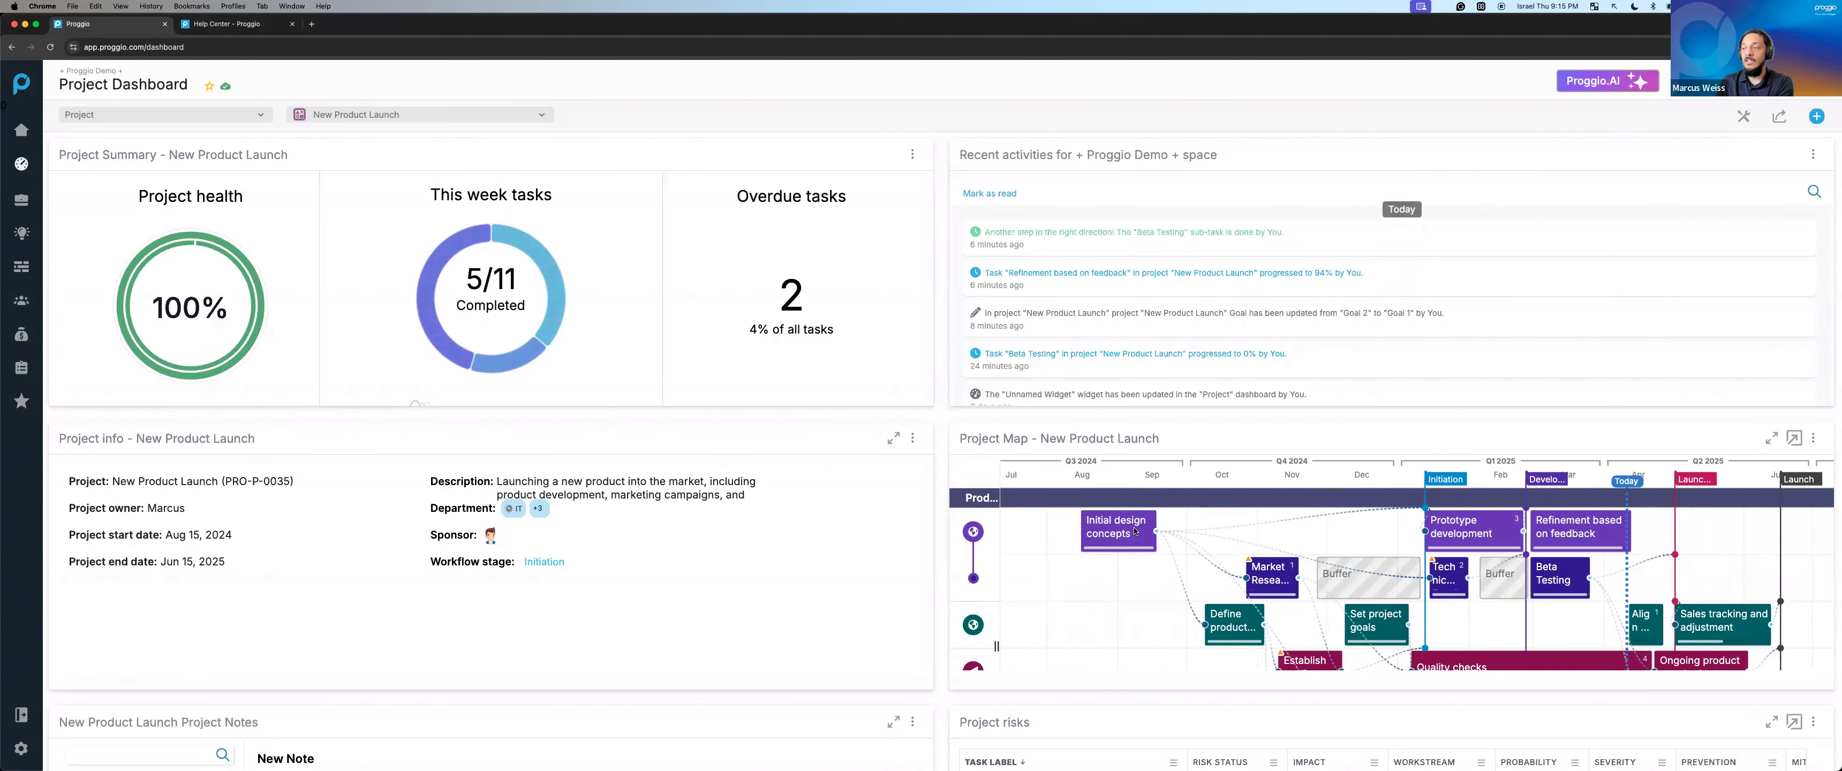
Open the Initial design concepts task from the Project Map, check its available assignees and close it.
{"action": "mouse_move", "coordinate": [1131, 527]}
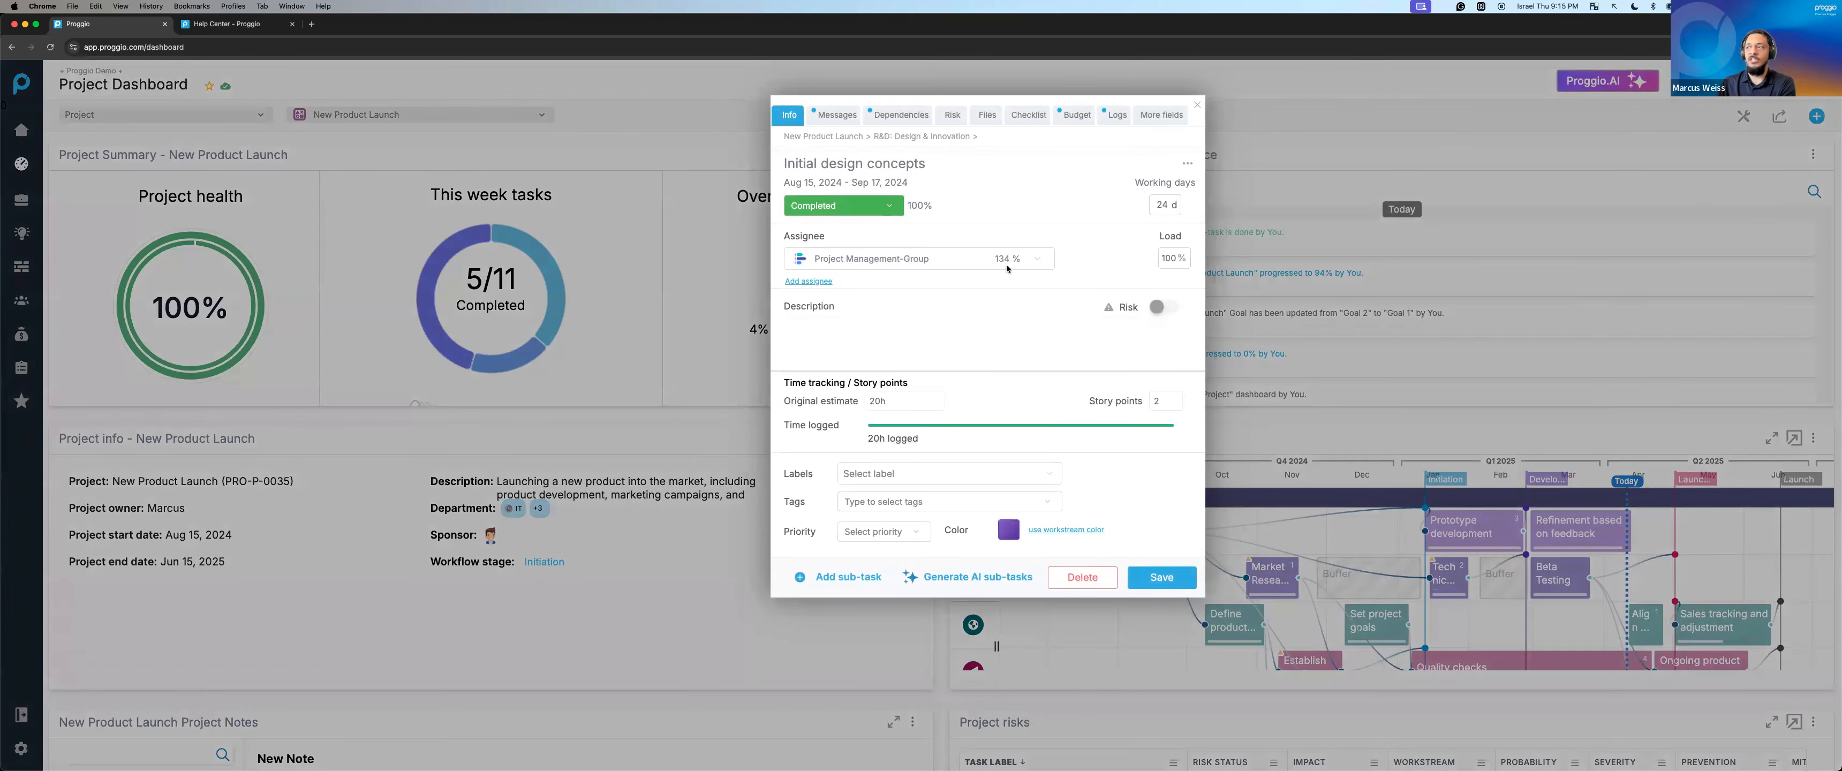
{"action": "left_click", "coordinate": [1006, 266]}
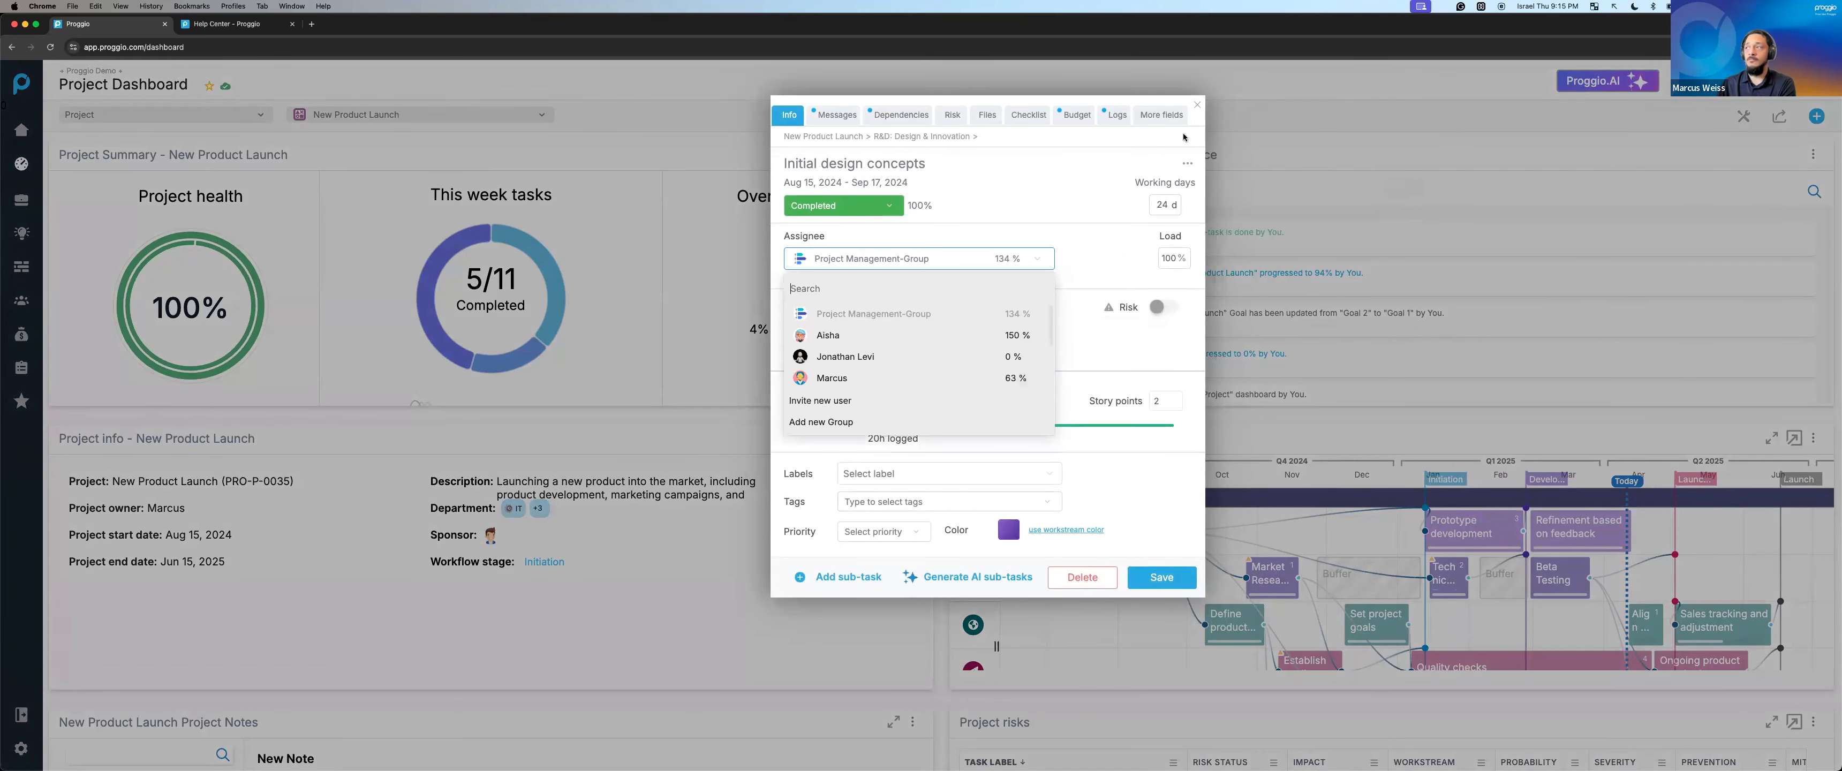
{"action": "left_click", "coordinate": [1198, 105]}
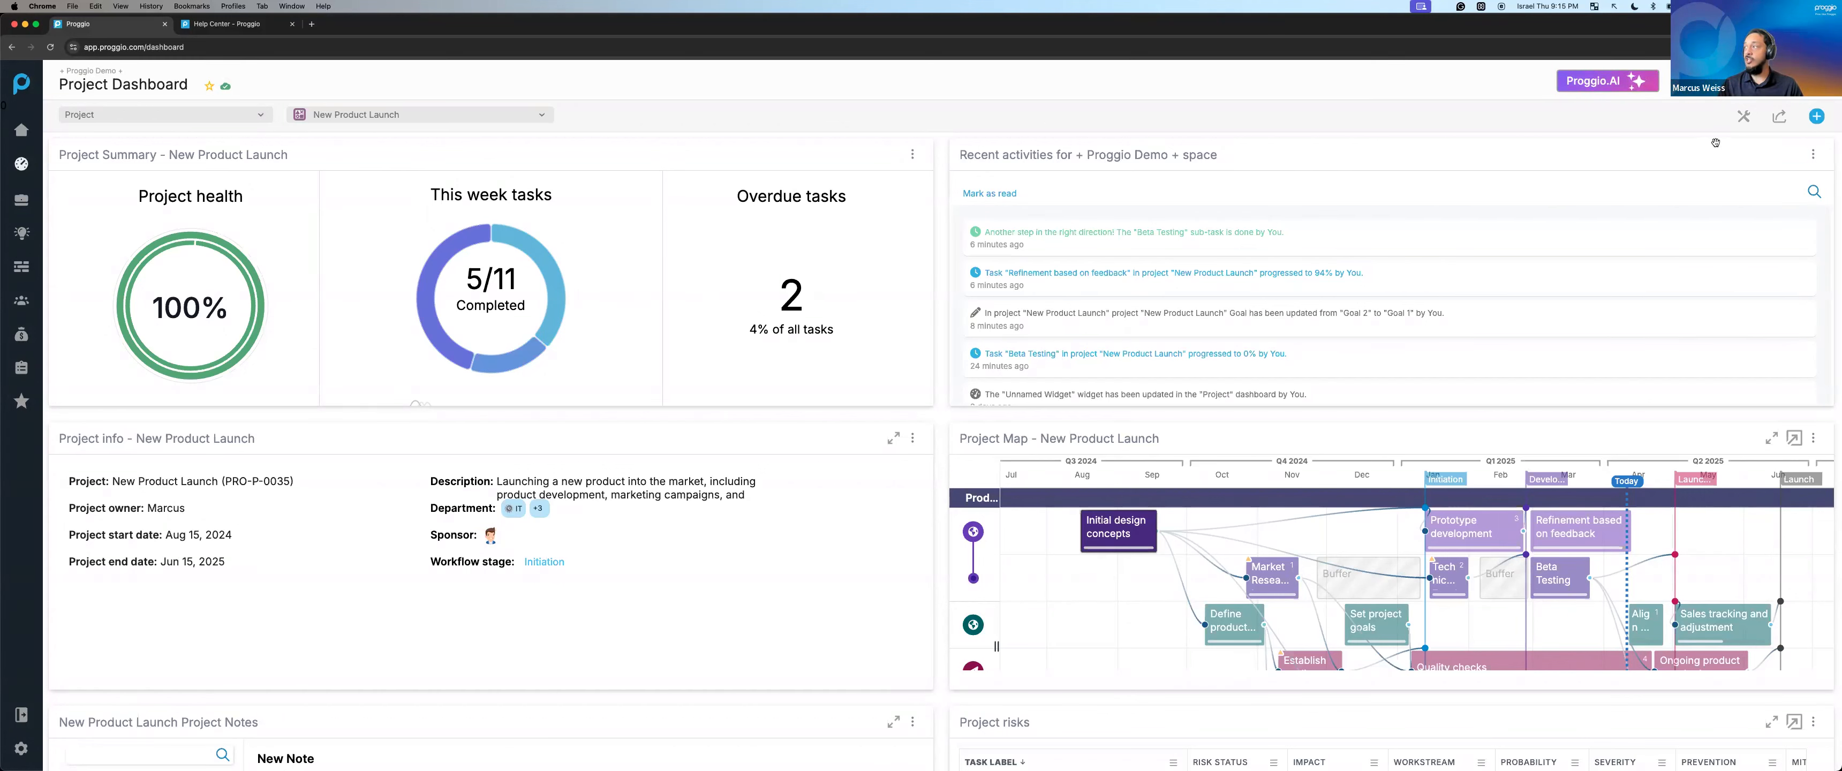
Look at the dashboard's screenshot sharing and sending frequency options, cancel the sharing and switch to the slide presentation.
{"action": "left_click", "coordinate": [1775, 120]}
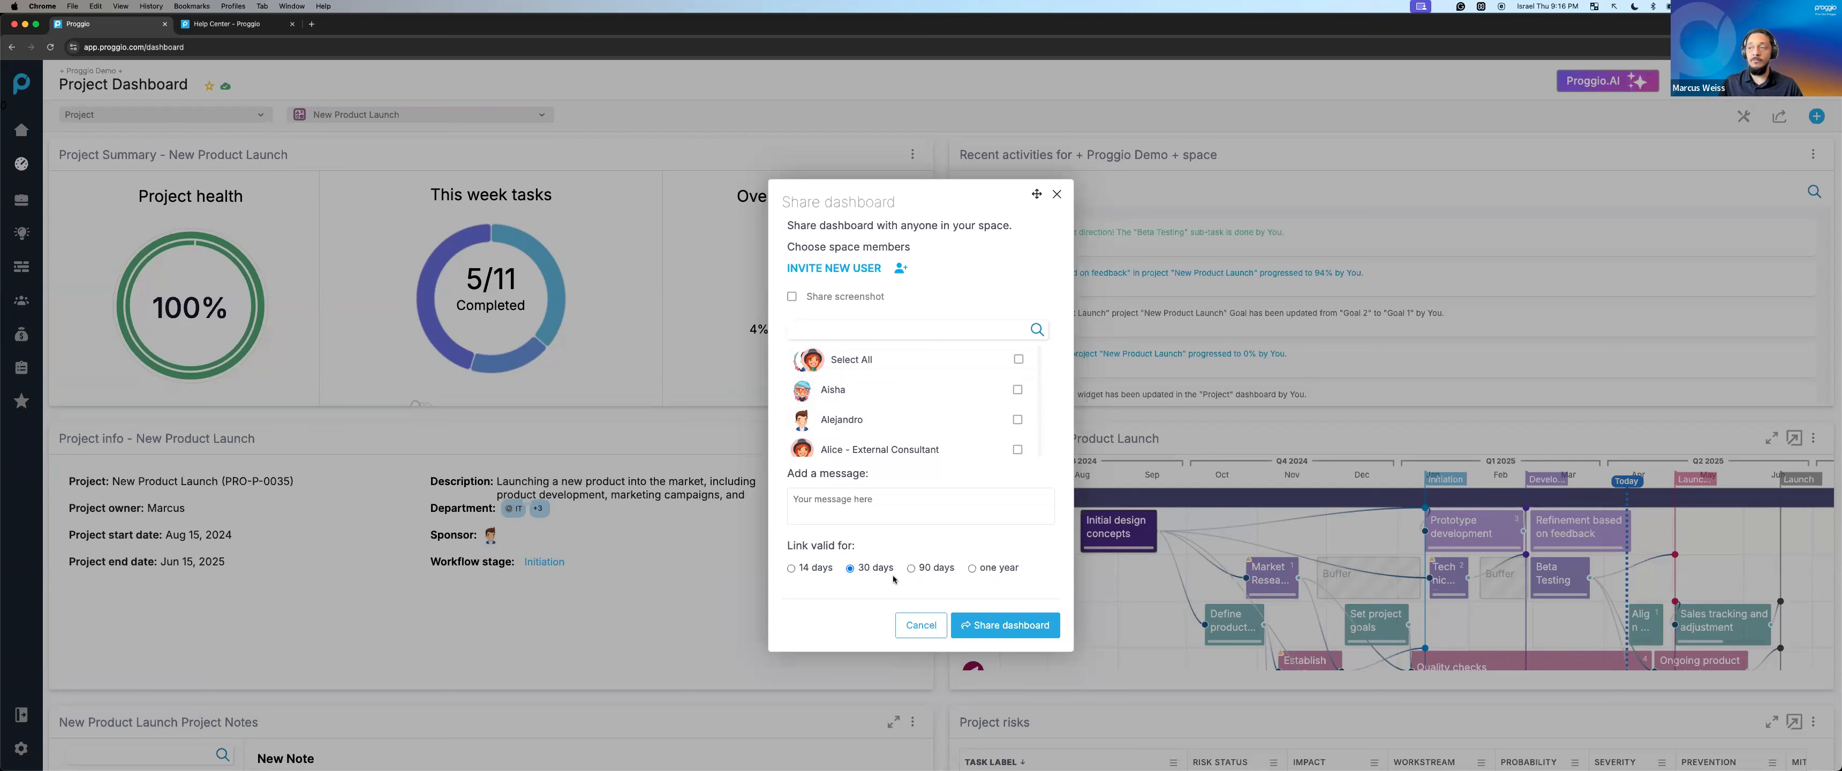
{"action": "left_click", "coordinate": [872, 298]}
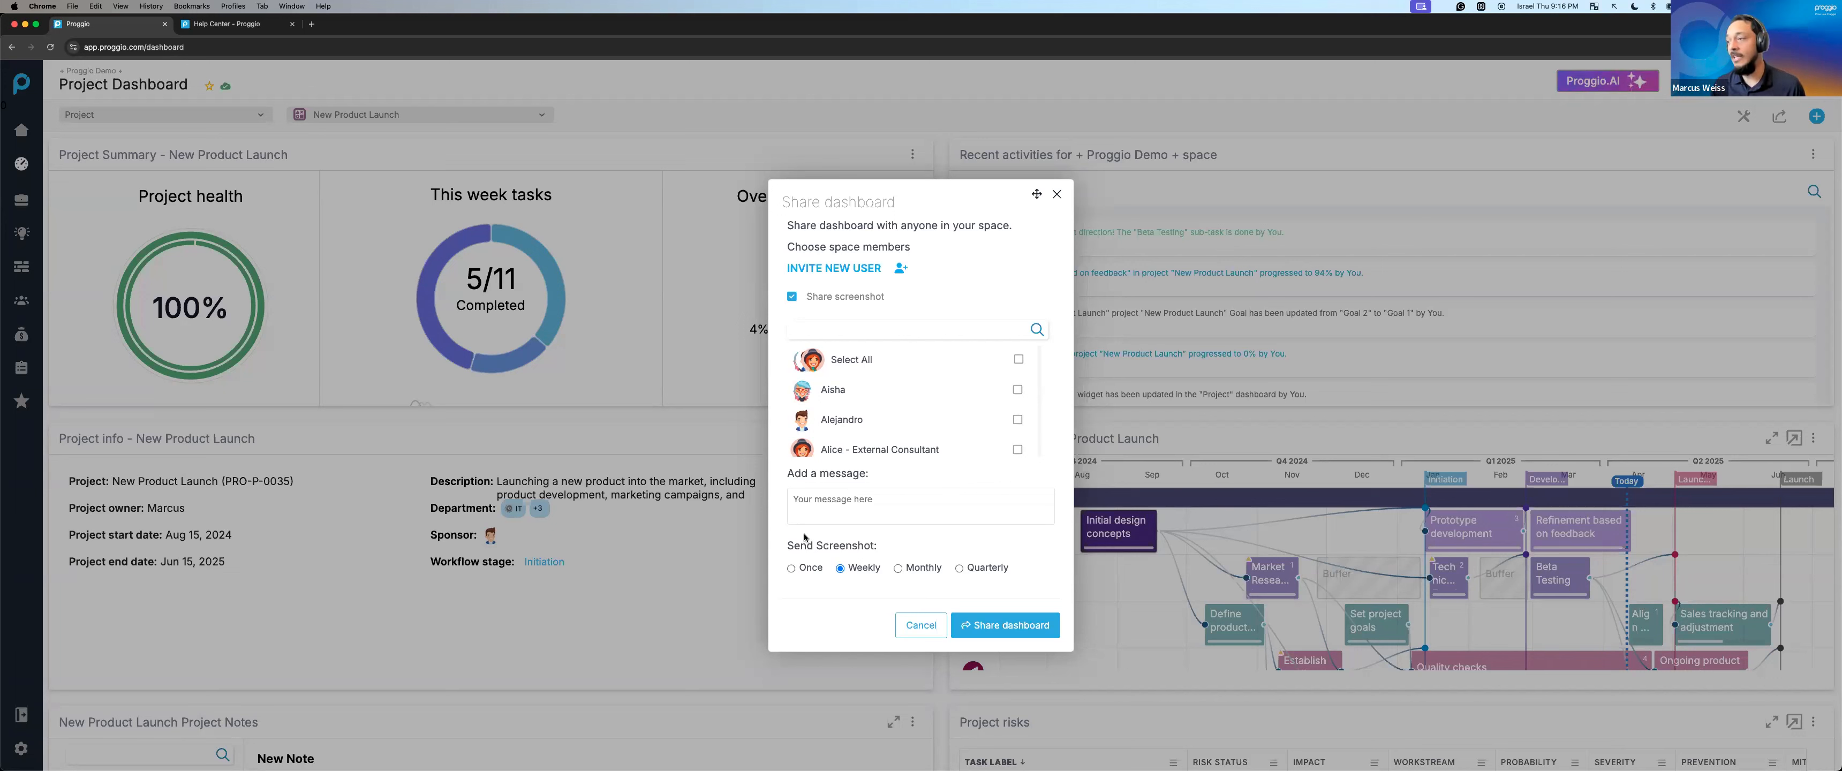
{"action": "left_click_drag", "start_coordinate": [776, 528], "coordinate": [1034, 591]}
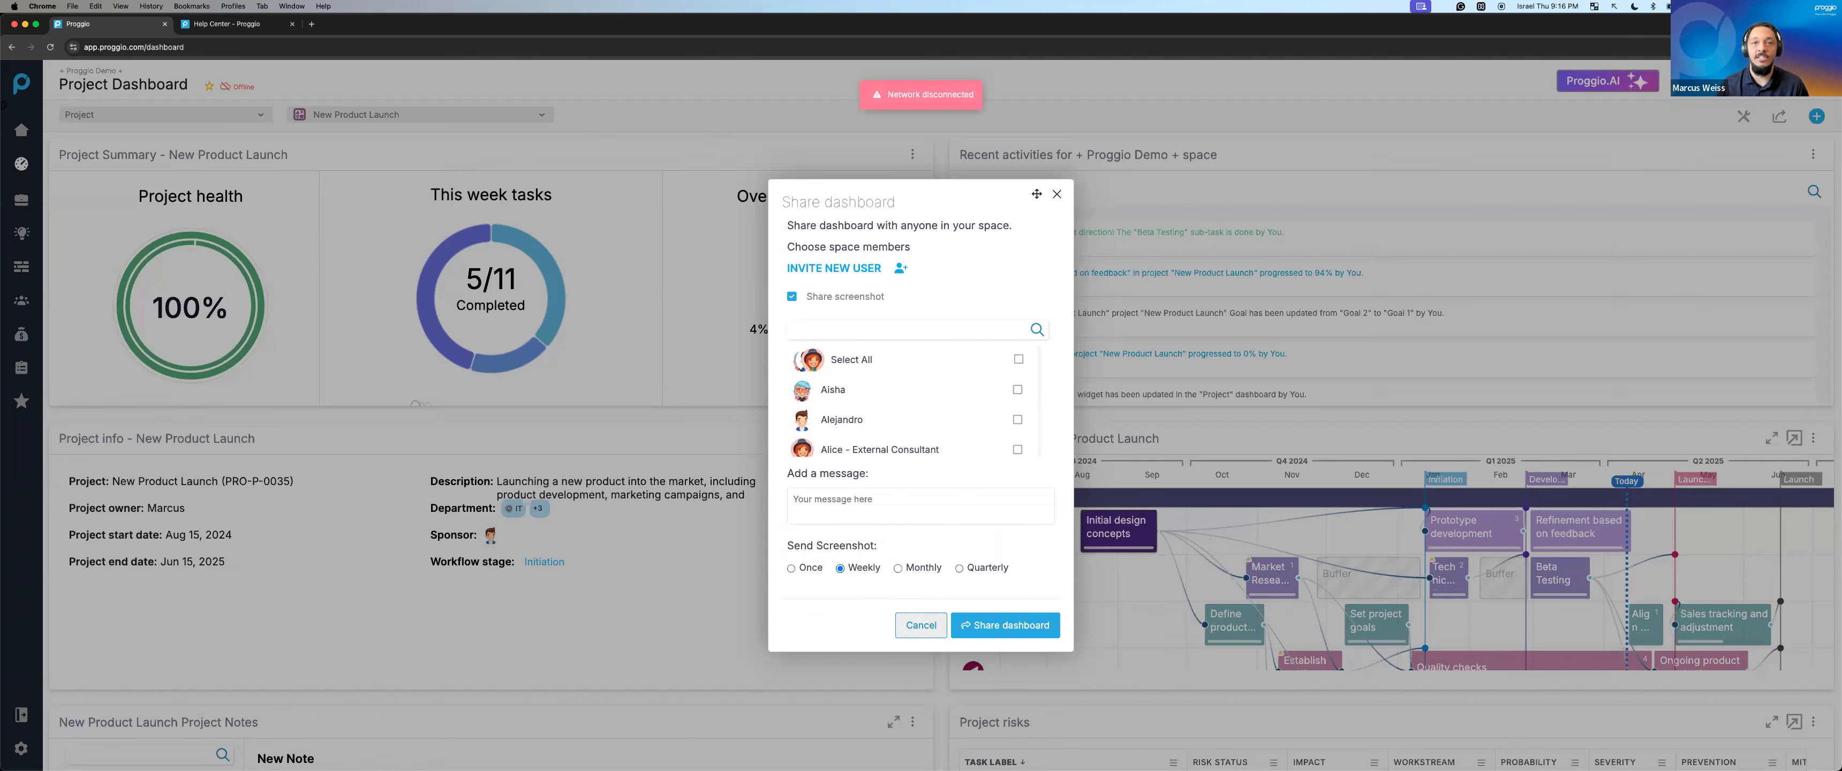
{"action": "key", "text": "Escape"}
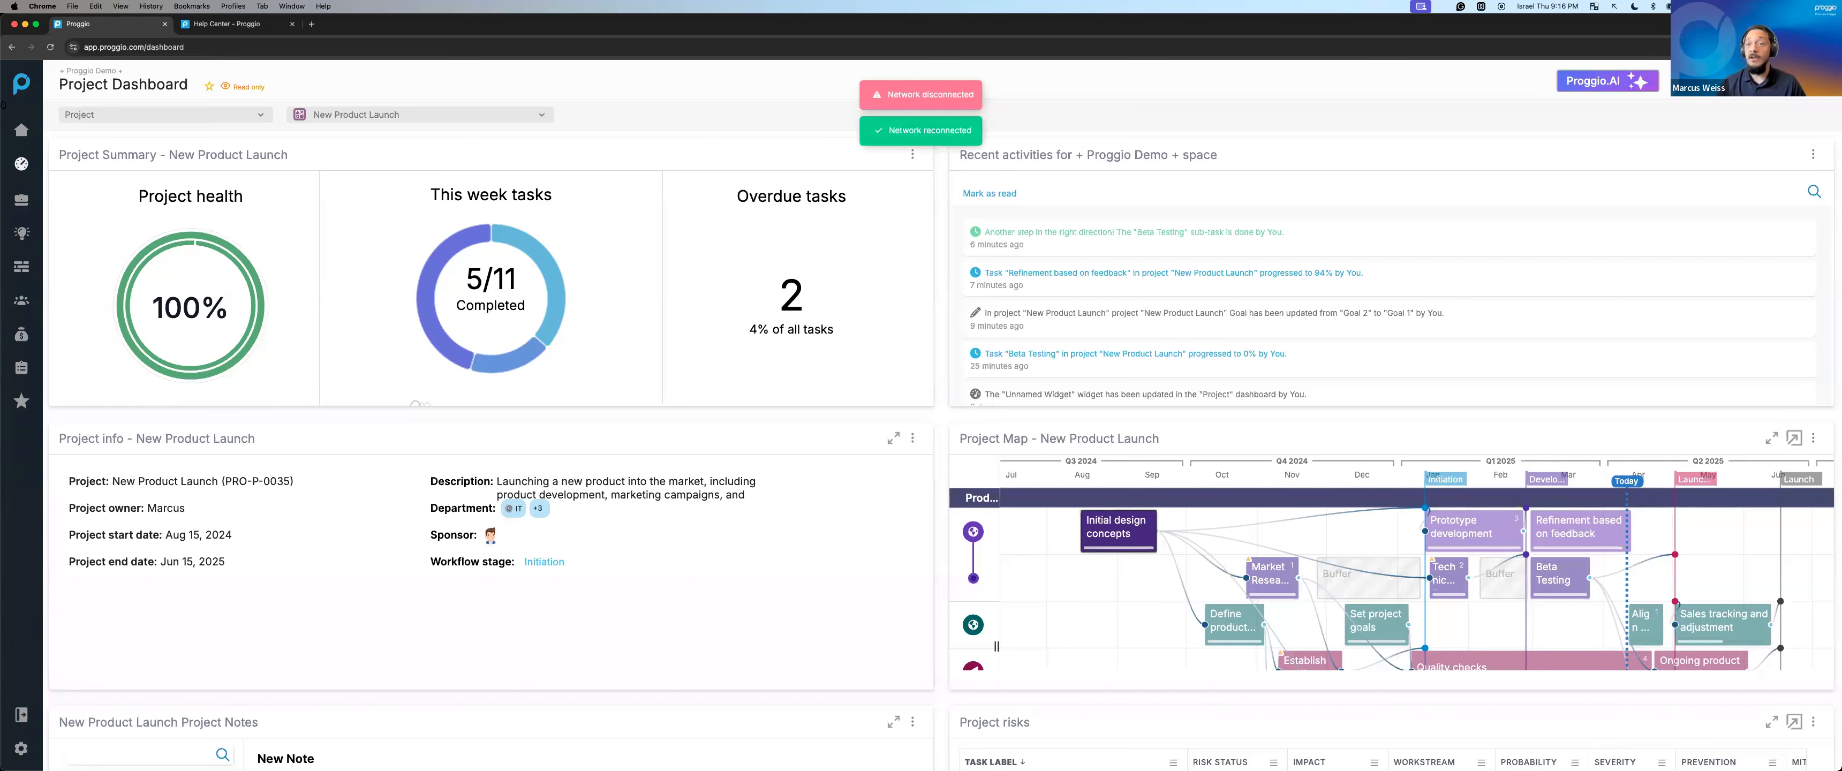
{"action": "key", "text": "super+Tab"}
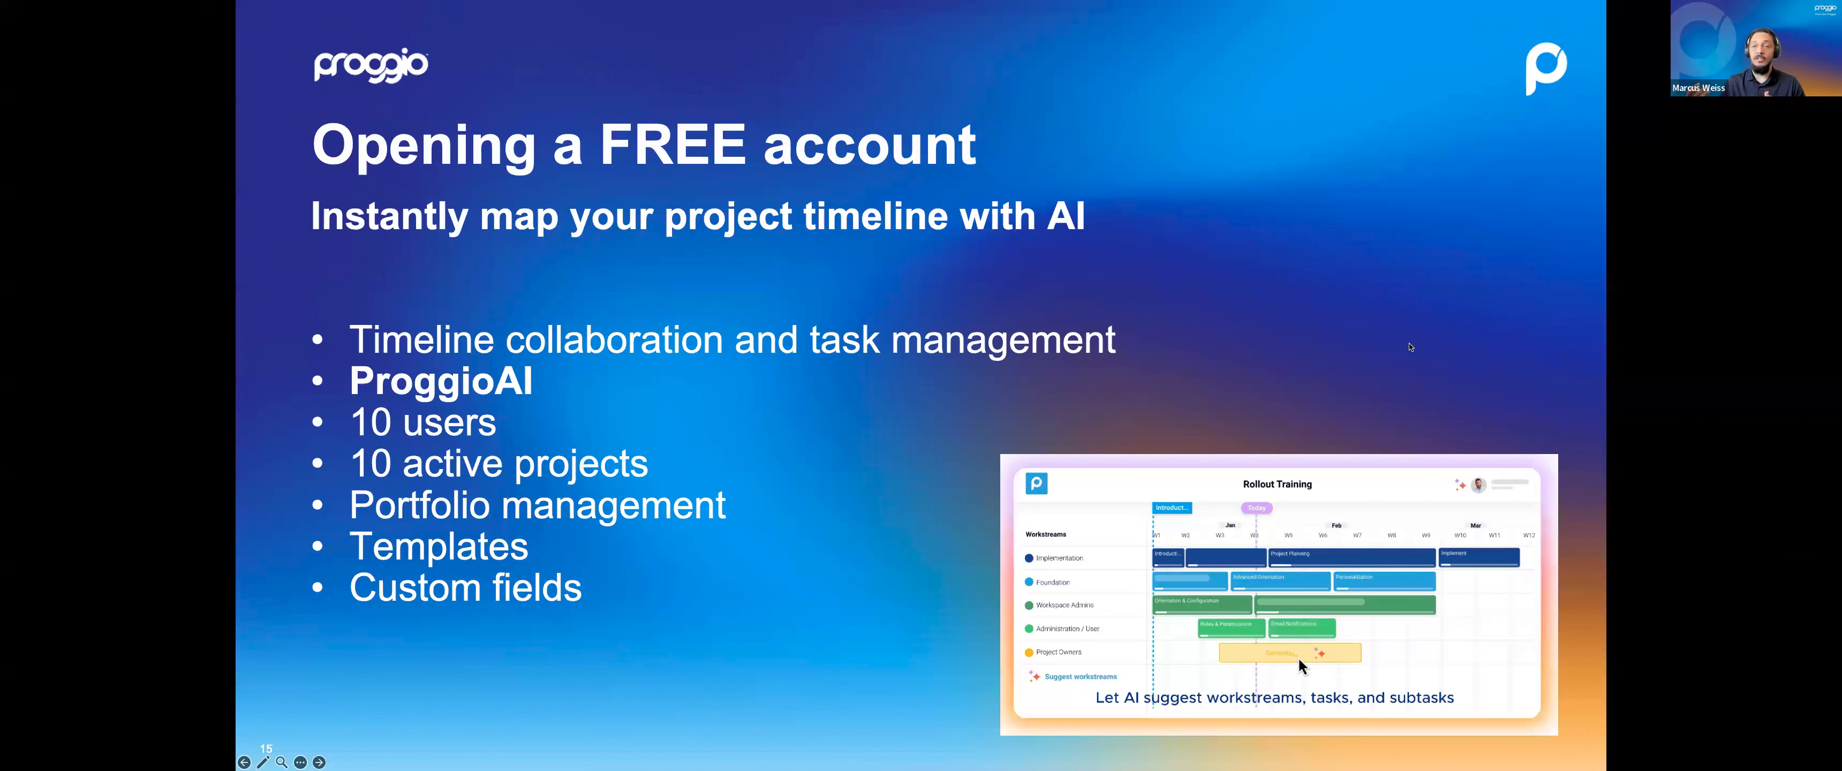
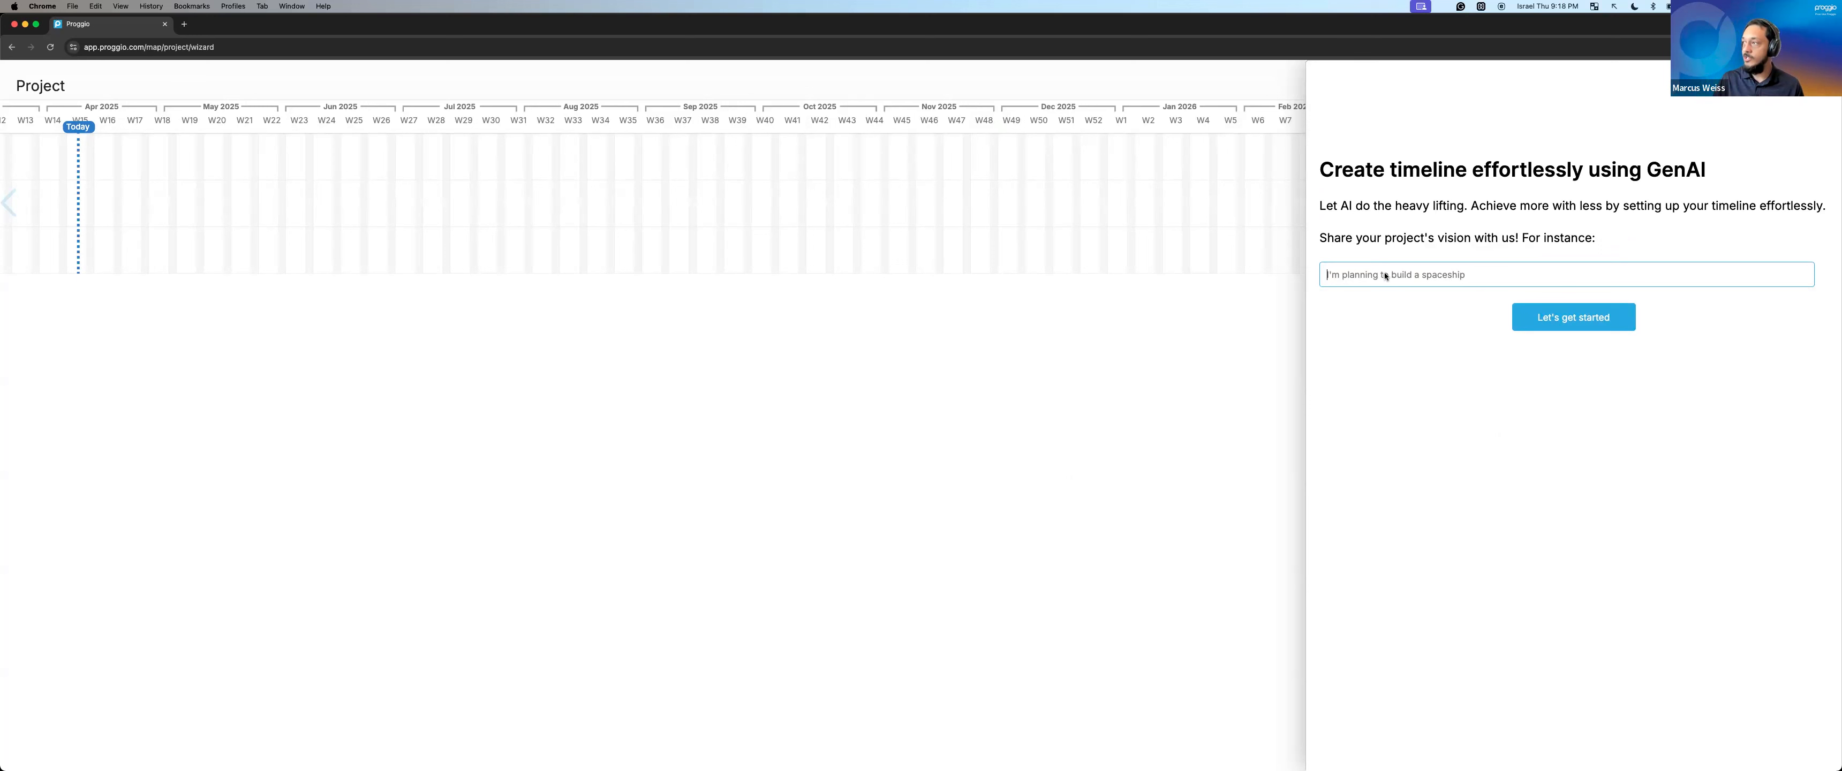
Describe the new project as "Proggio Implementation" and start the GenAI timeline setup.
{"action": "type", "text": "Proggio Impl"}
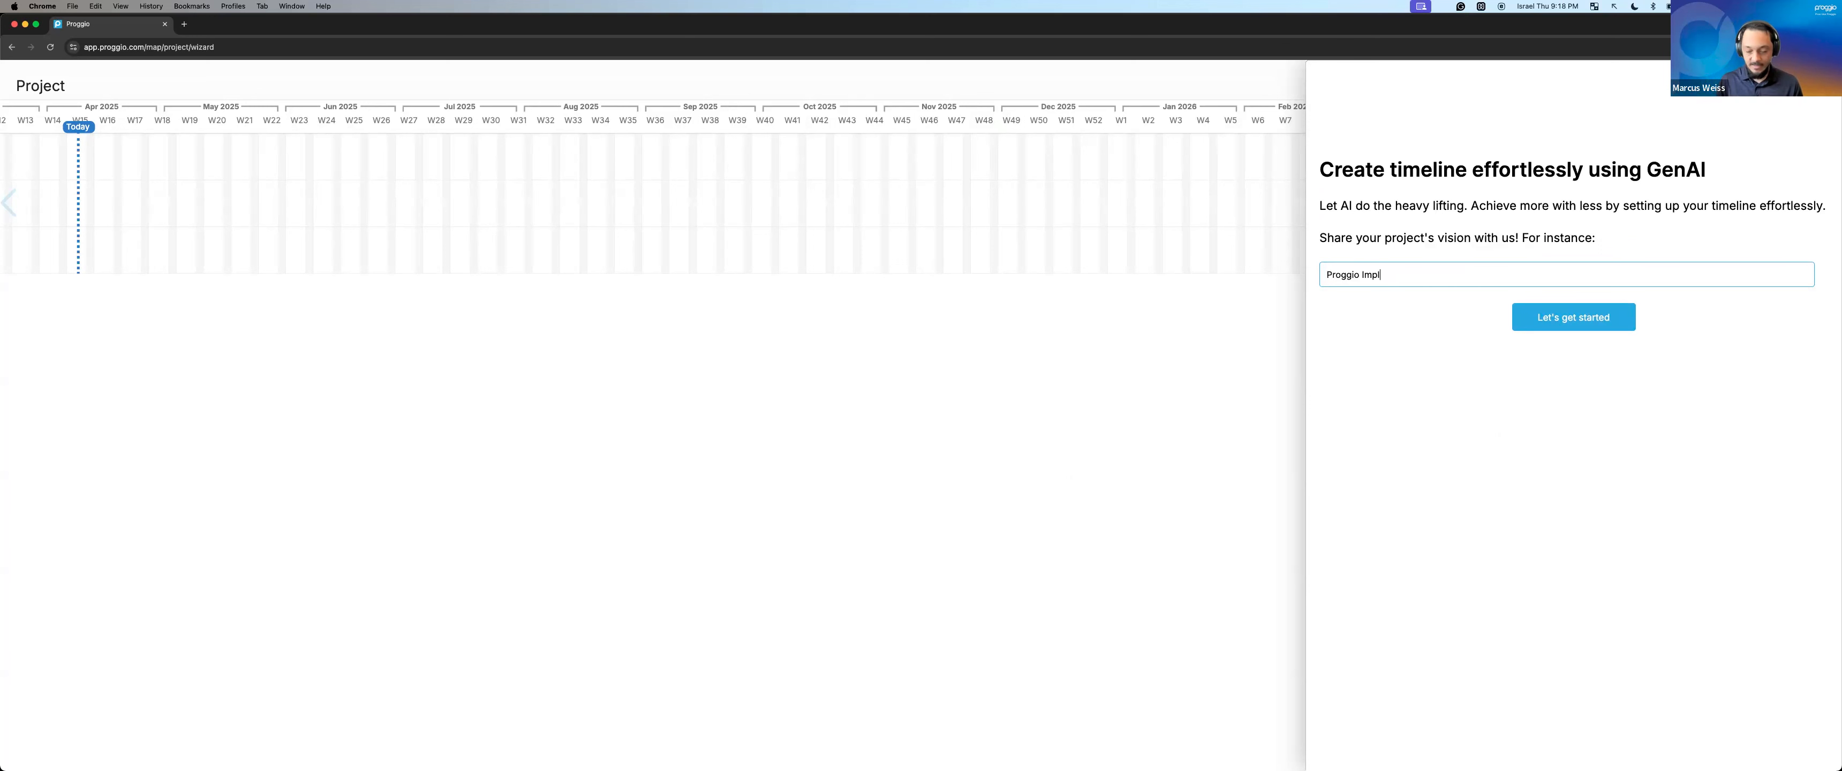
{"action": "type", "text": "ementation"}
{"action": "key", "text": "Return"}
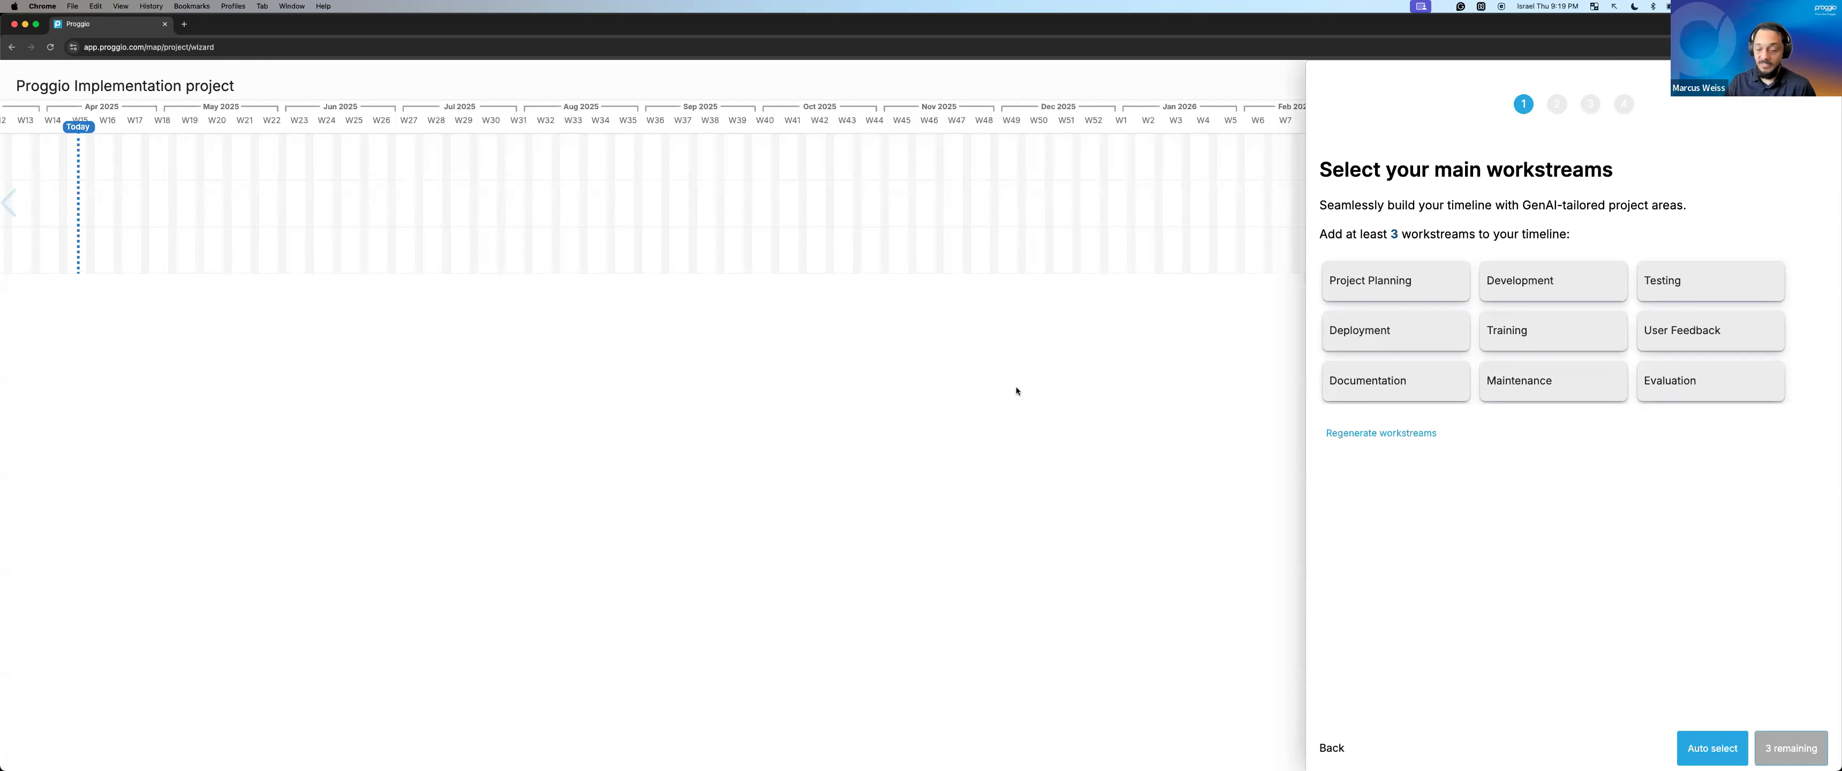
Choose Project Planning, Training and User Feedback as the project's main workstreams.
{"action": "left_click", "coordinate": [1429, 284]}
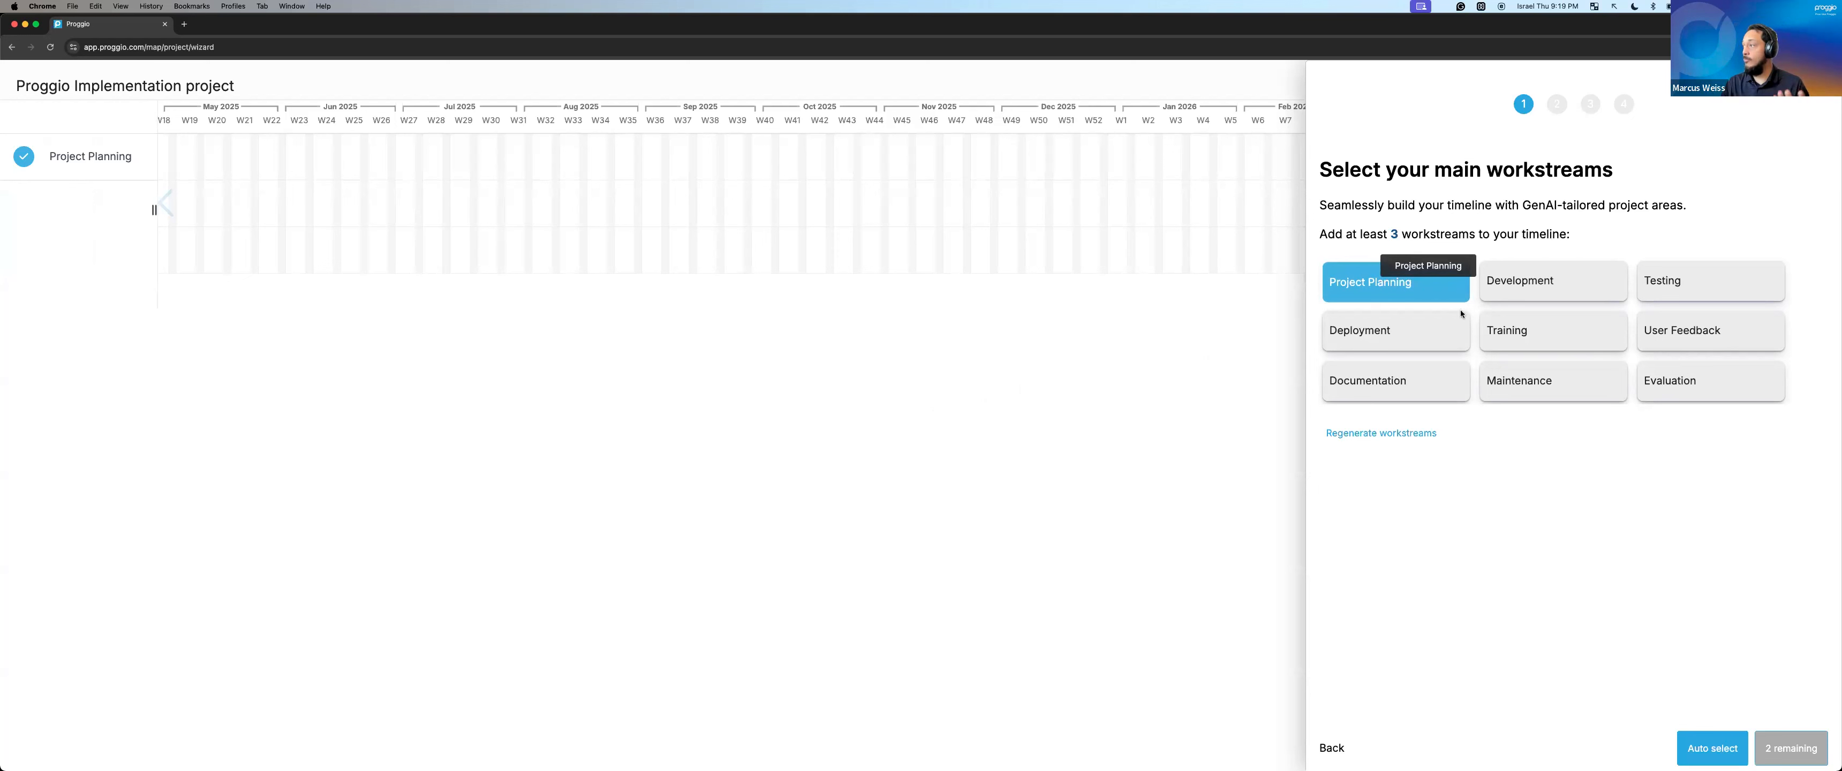
{"action": "left_click", "coordinate": [1588, 342]}
{"action": "left_click", "coordinate": [1737, 340]}
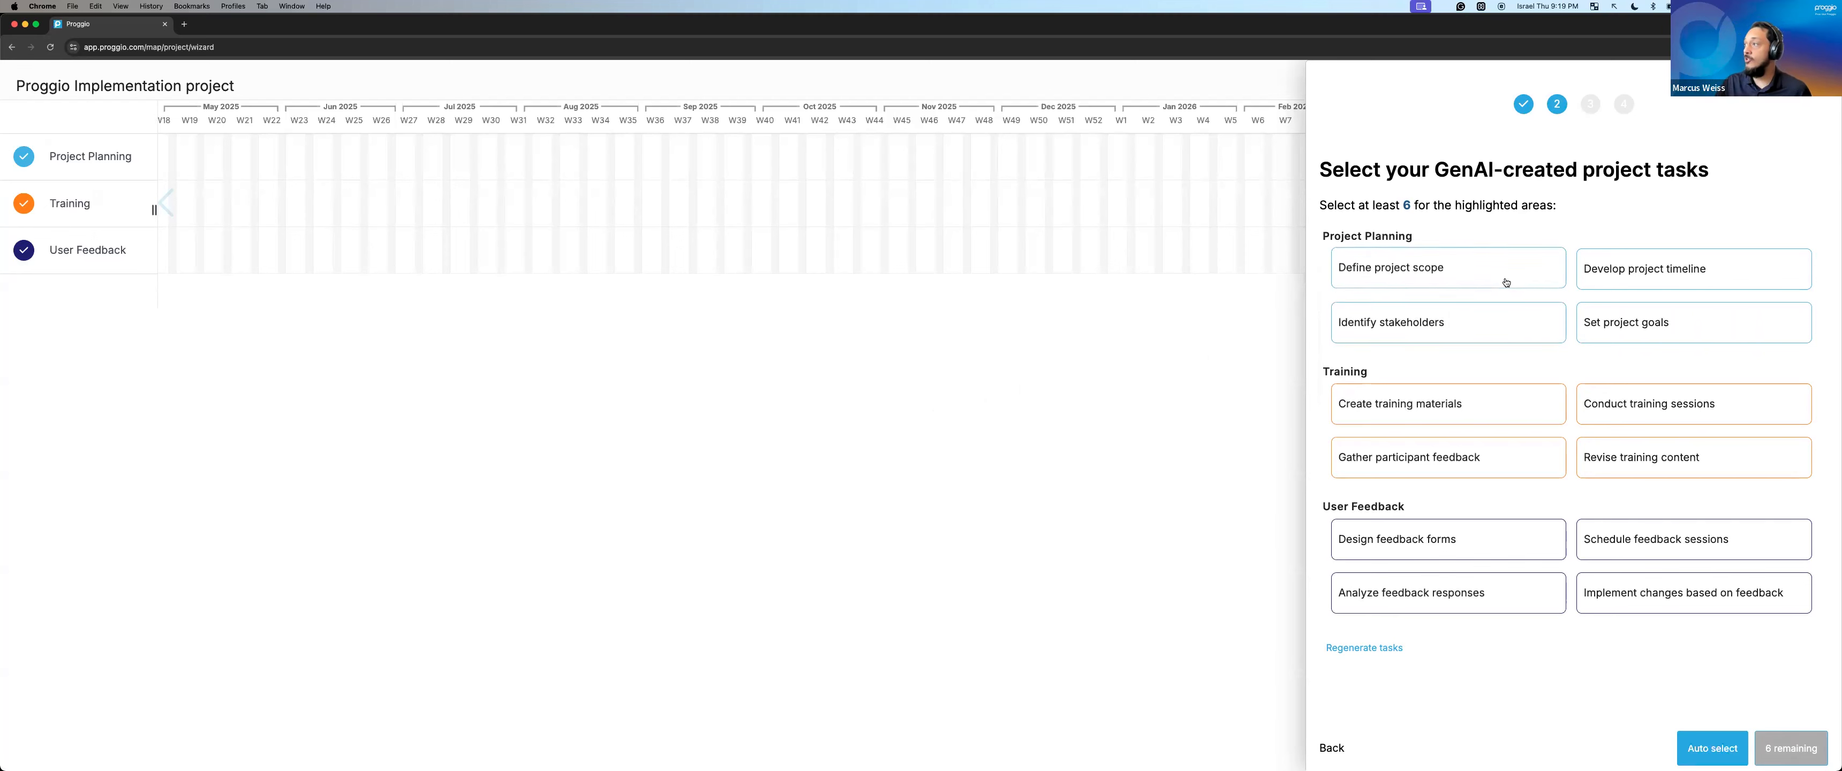
Select all four Project Planning tasks, plus Create training materials, Conduct training sessions and Revise training content under Training.
{"action": "left_click", "coordinate": [1545, 276]}
{"action": "left_click", "coordinate": [1590, 279]}
{"action": "left_click", "coordinate": [1545, 319]}
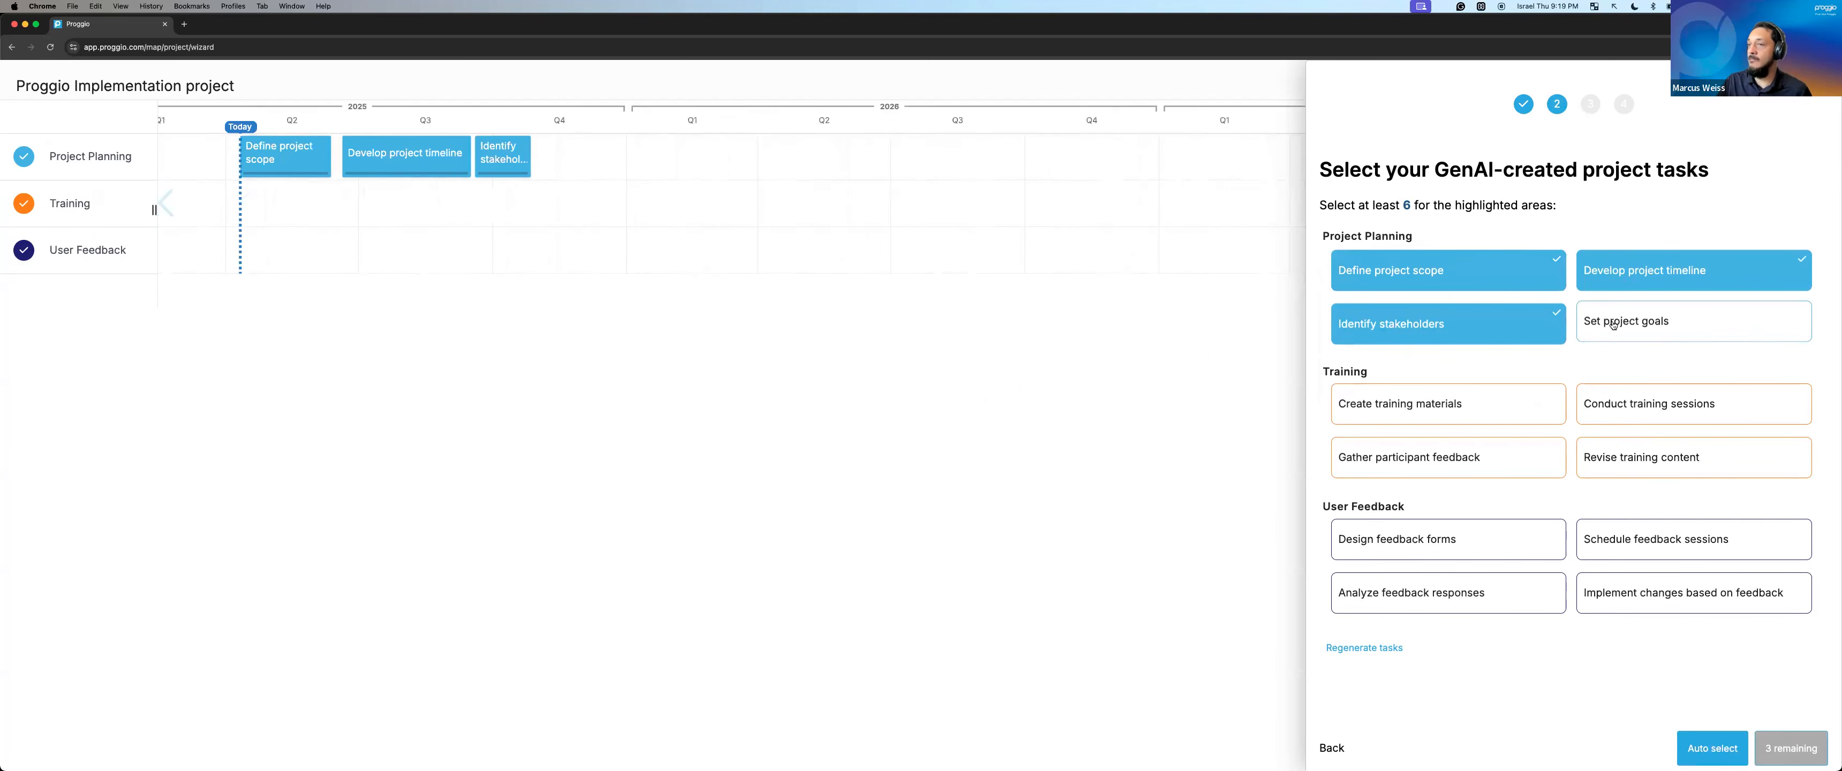
{"action": "left_click", "coordinate": [1637, 326]}
{"action": "left_click", "coordinate": [1550, 415]}
{"action": "left_click", "coordinate": [1595, 409]}
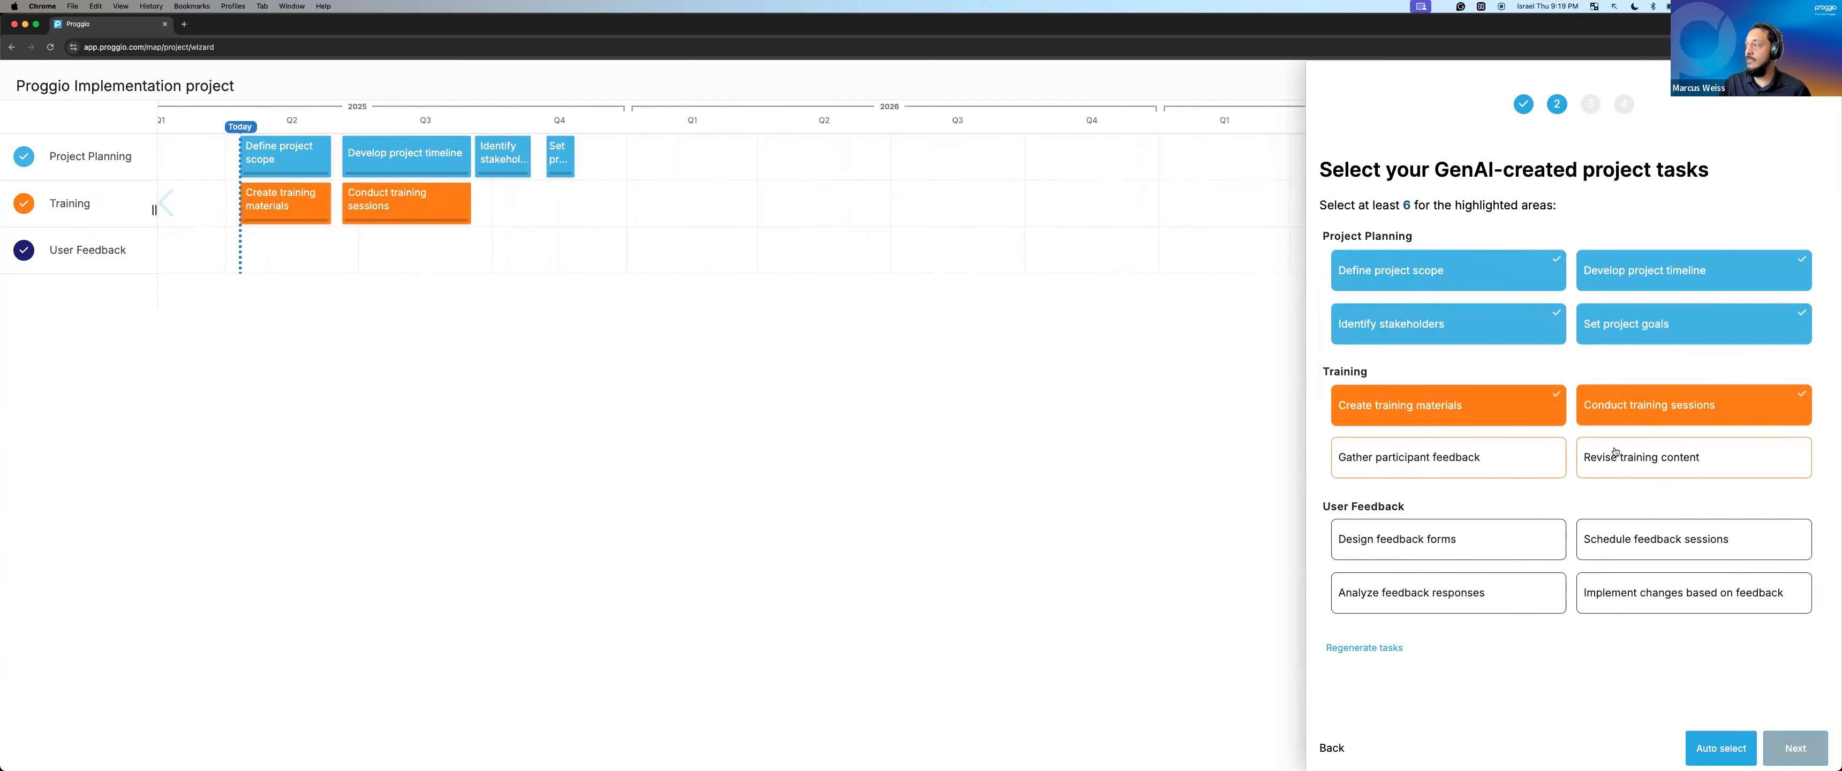
{"action": "left_click", "coordinate": [1591, 466]}
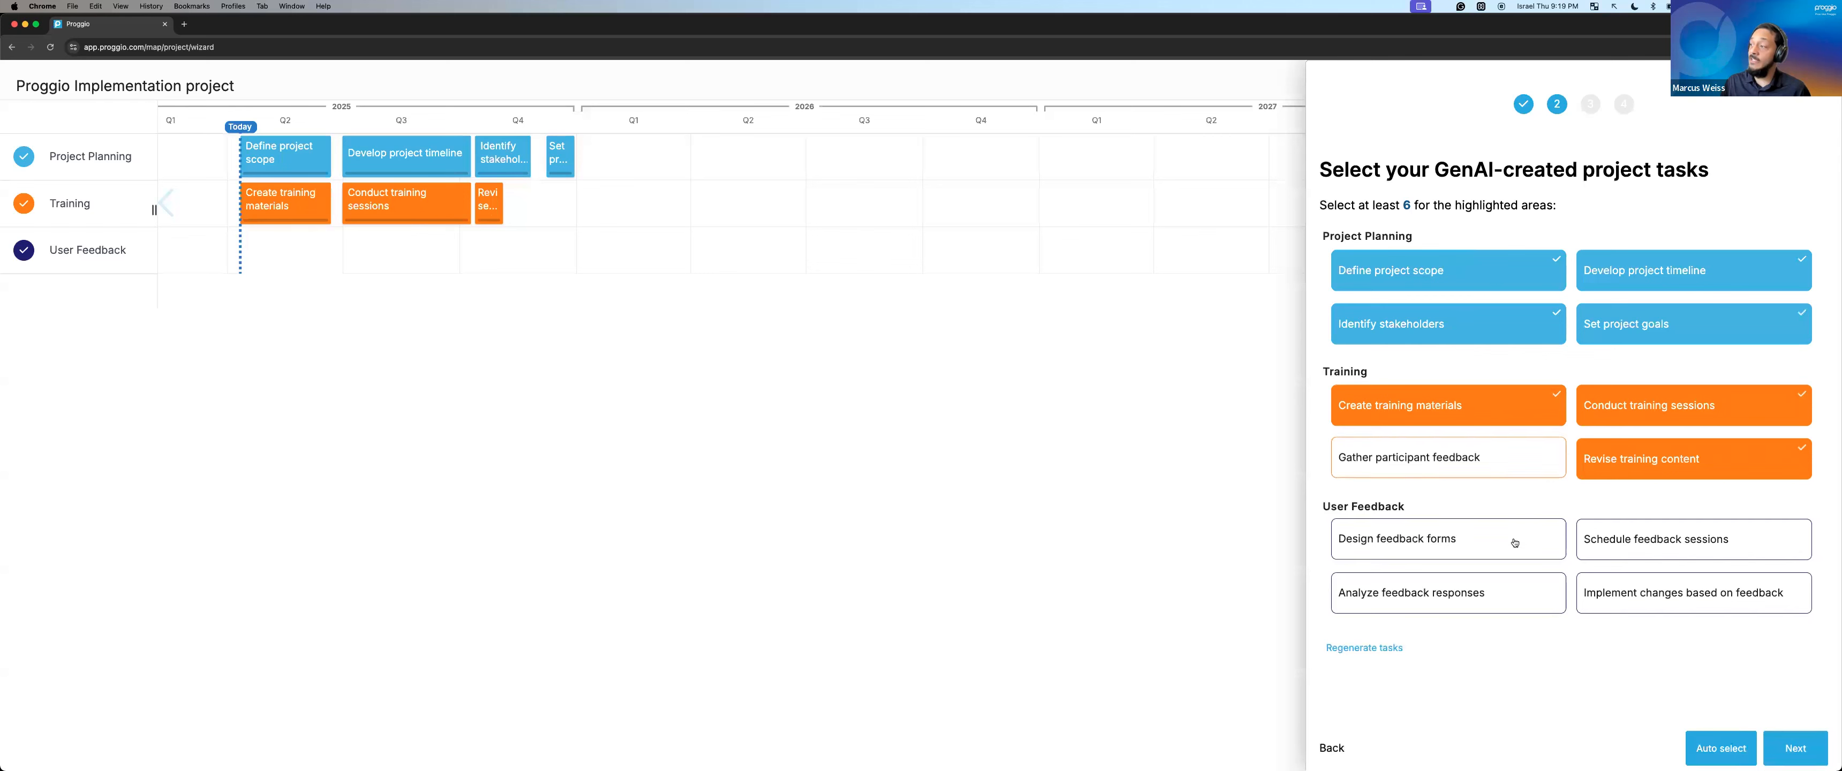
Select Design feedback forms, Schedule feedback sessions and Analyze feedback responses under User Feedback, and continue to the milestones.
{"action": "left_click", "coordinate": [1437, 543]}
{"action": "left_click", "coordinate": [1398, 592]}
{"action": "left_click", "coordinate": [1644, 549]}
{"action": "left_click", "coordinate": [1797, 745]}
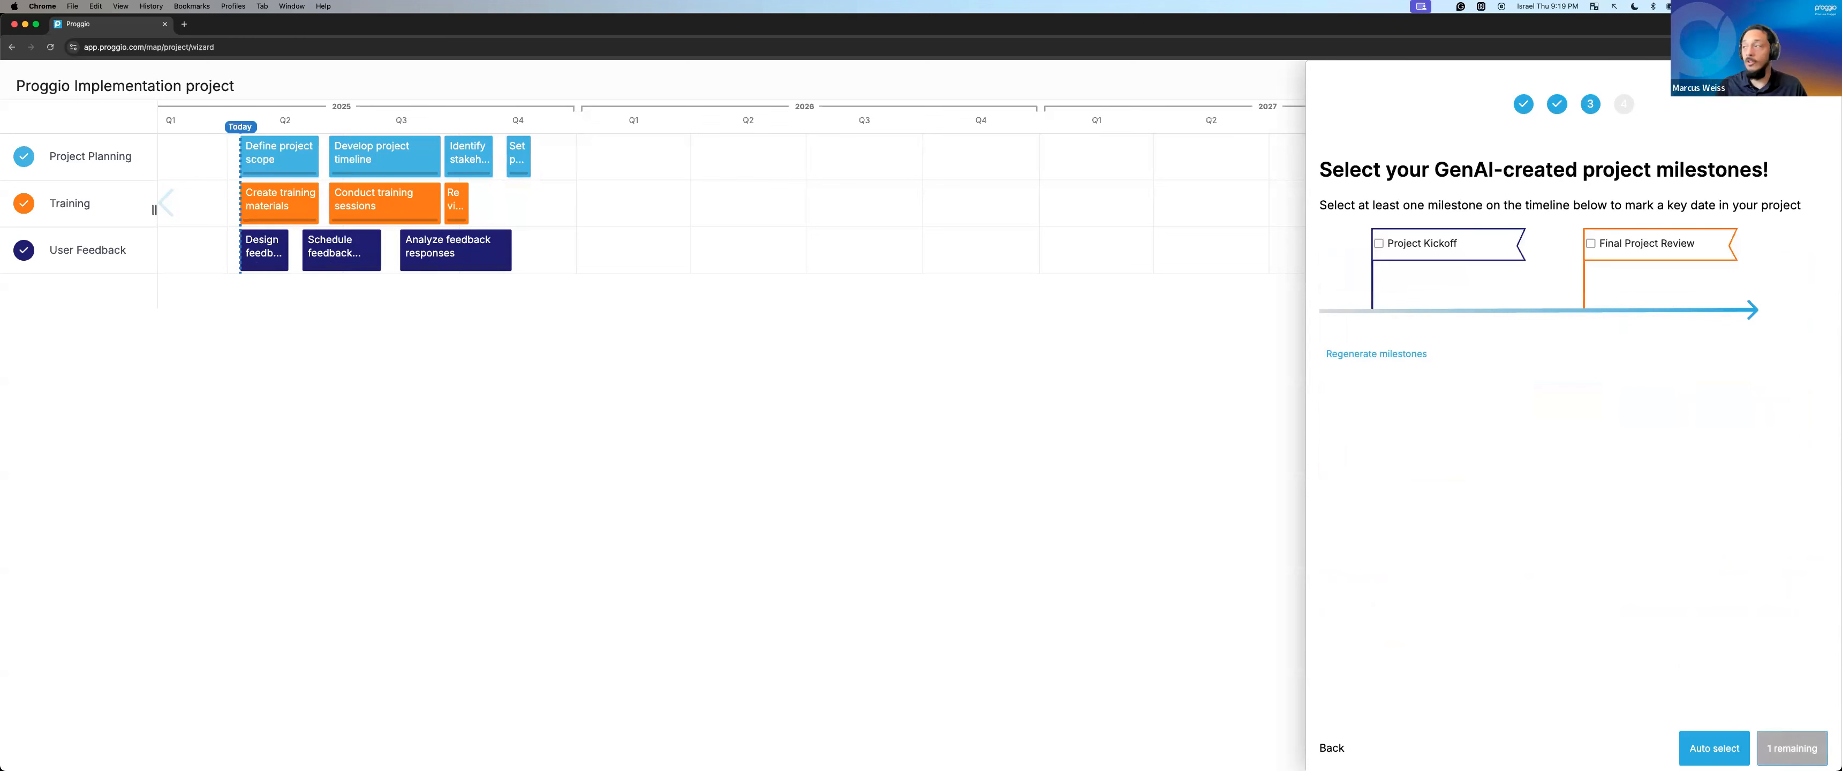
Include the Project Kickoff and Final Project Review milestones, and finish the timeline with the GenAI dependencies added.
{"action": "left_click", "coordinate": [1467, 249]}
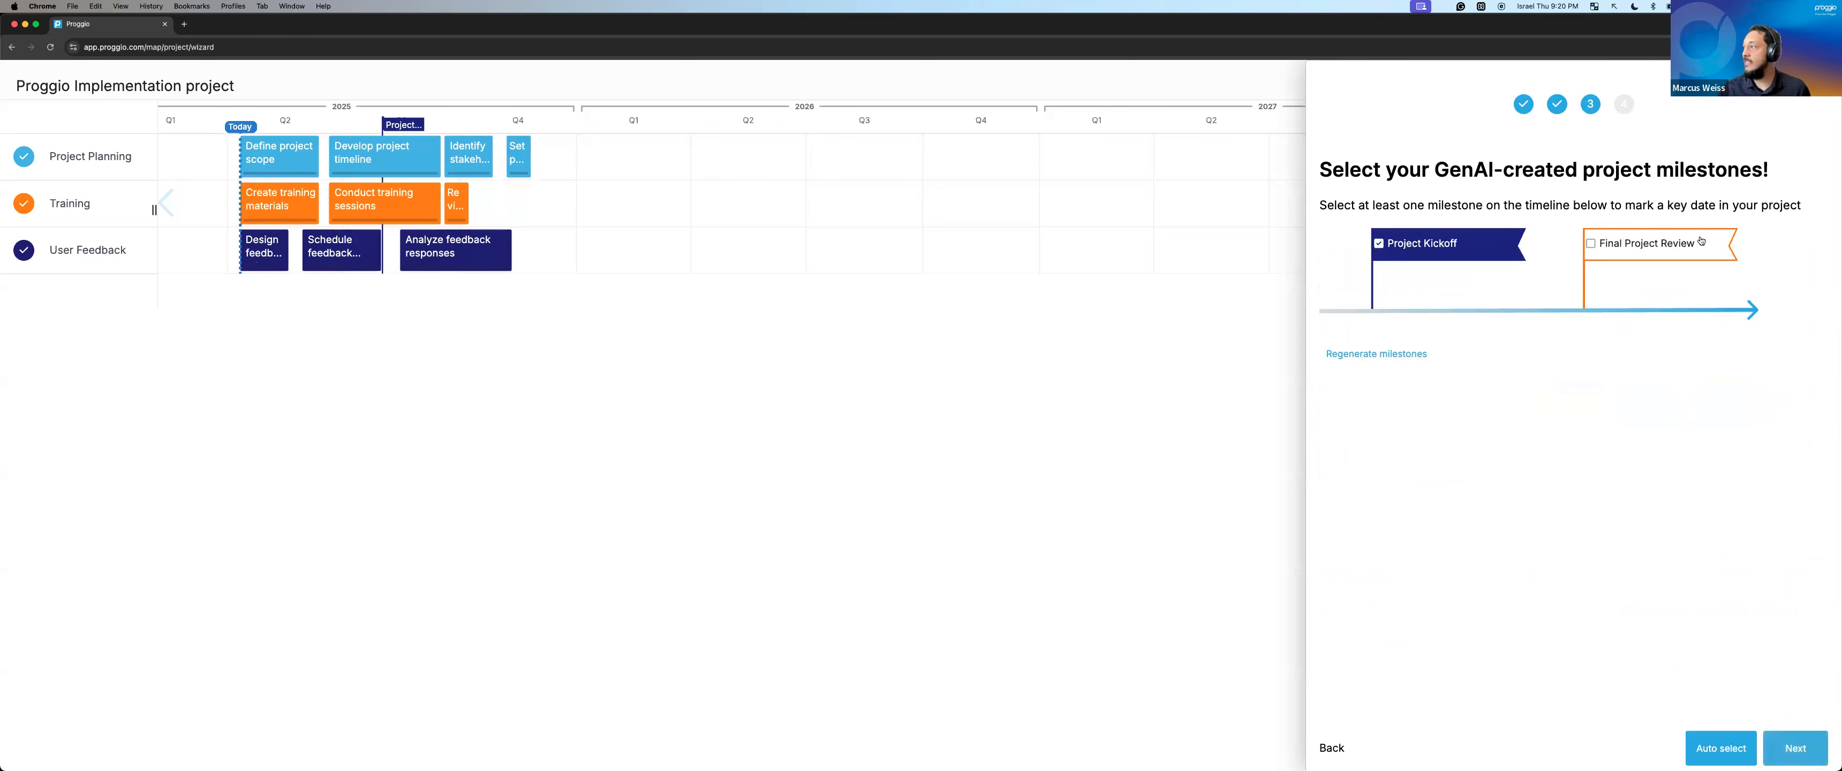
{"action": "left_click", "coordinate": [1675, 251]}
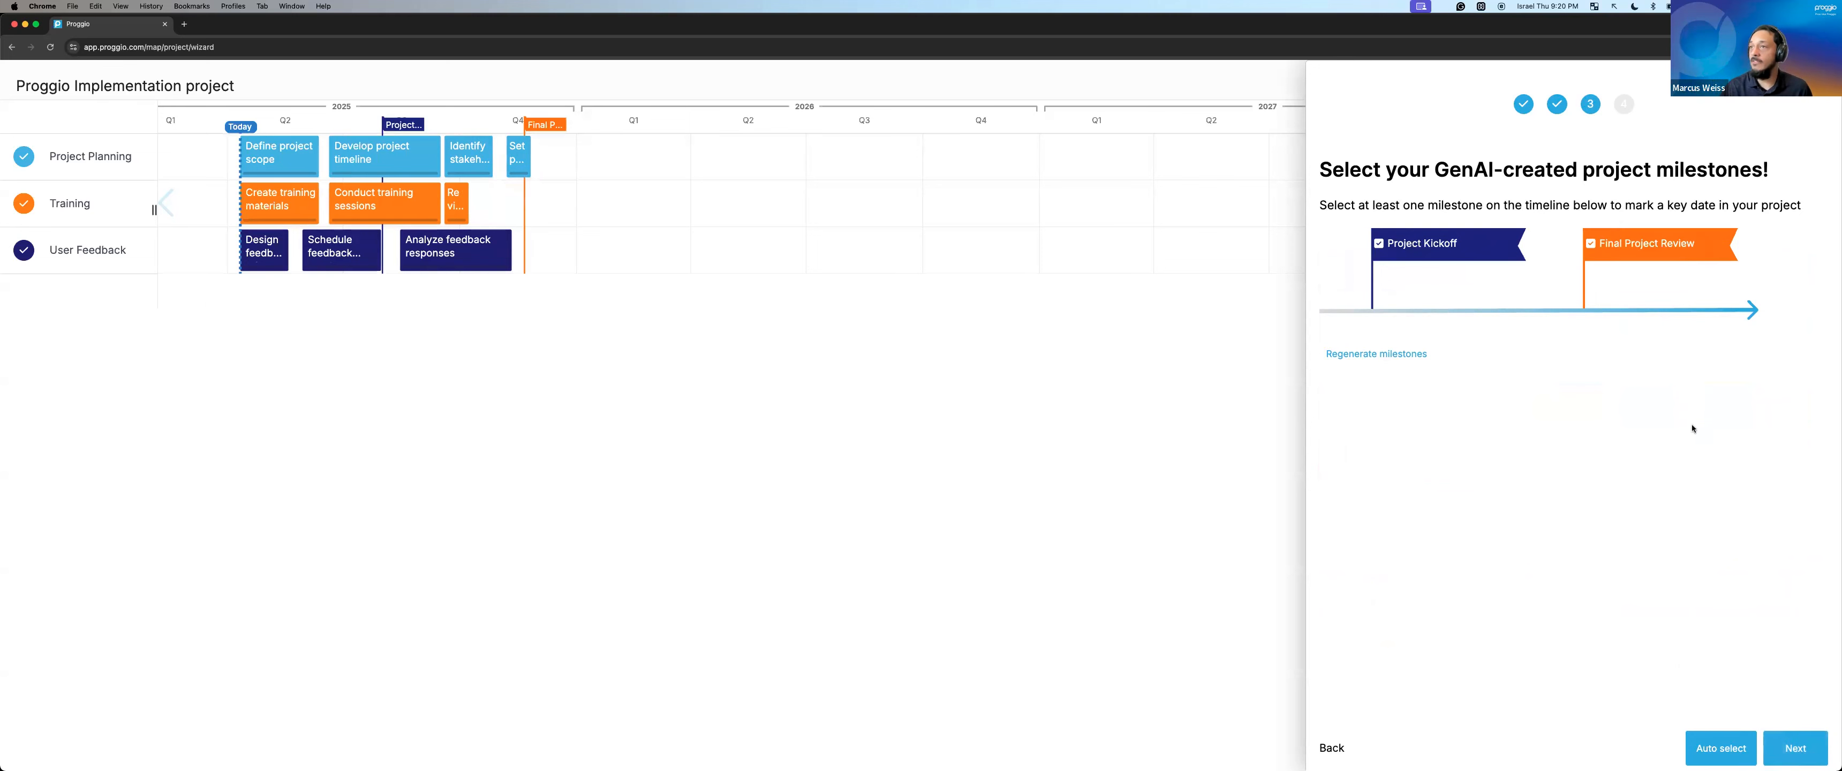
{"action": "left_click", "coordinate": [1795, 747]}
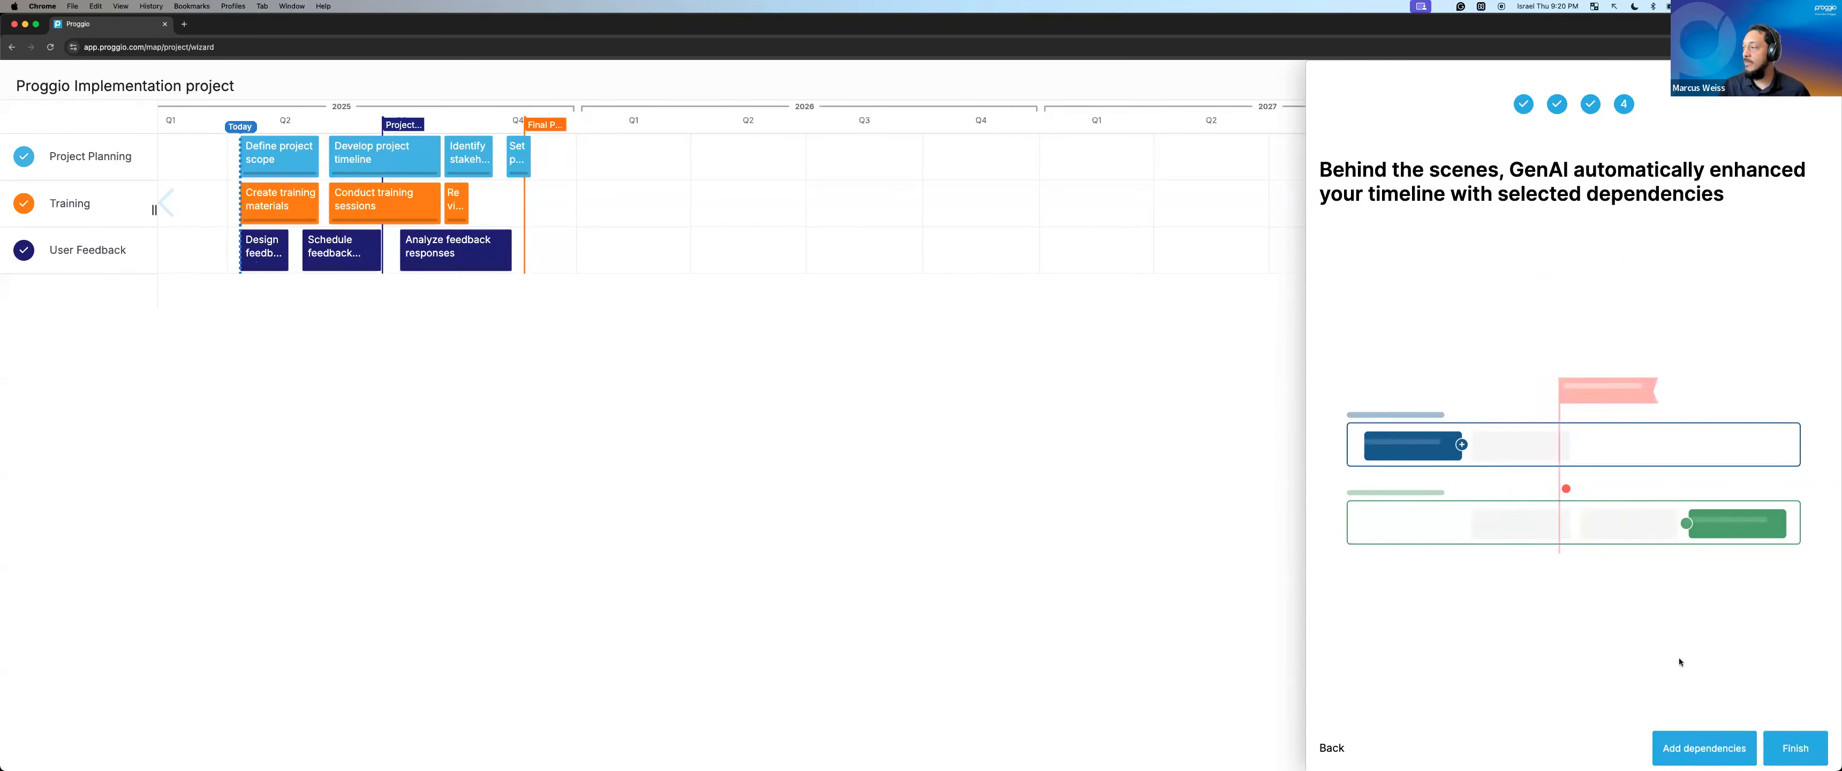
{"action": "left_click", "coordinate": [1678, 753]}
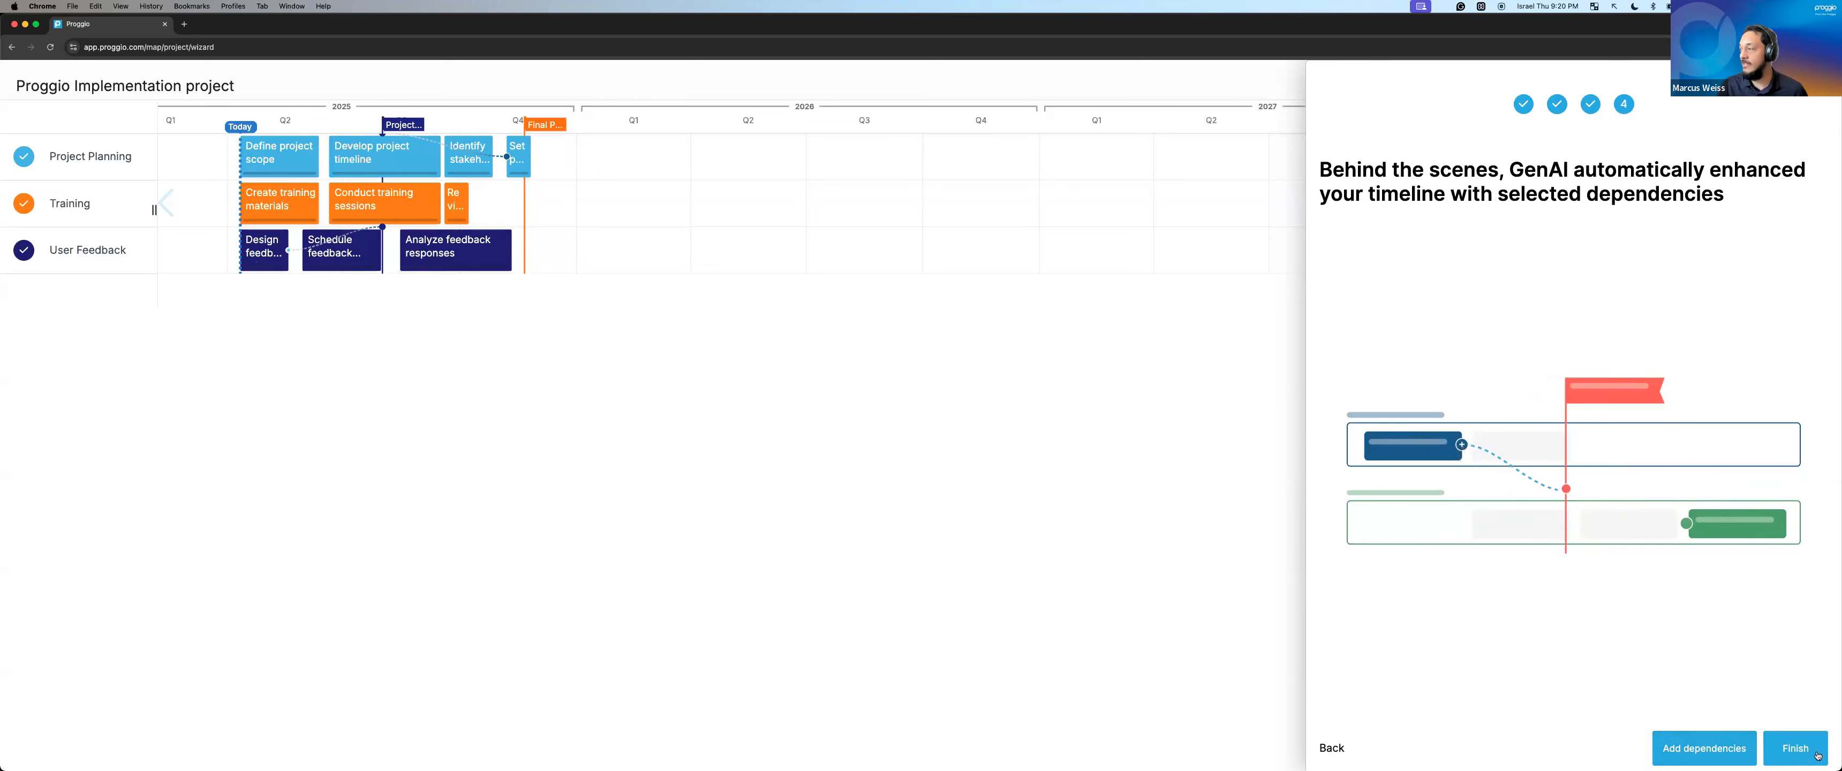
{"action": "left_click", "coordinate": [1795, 747]}
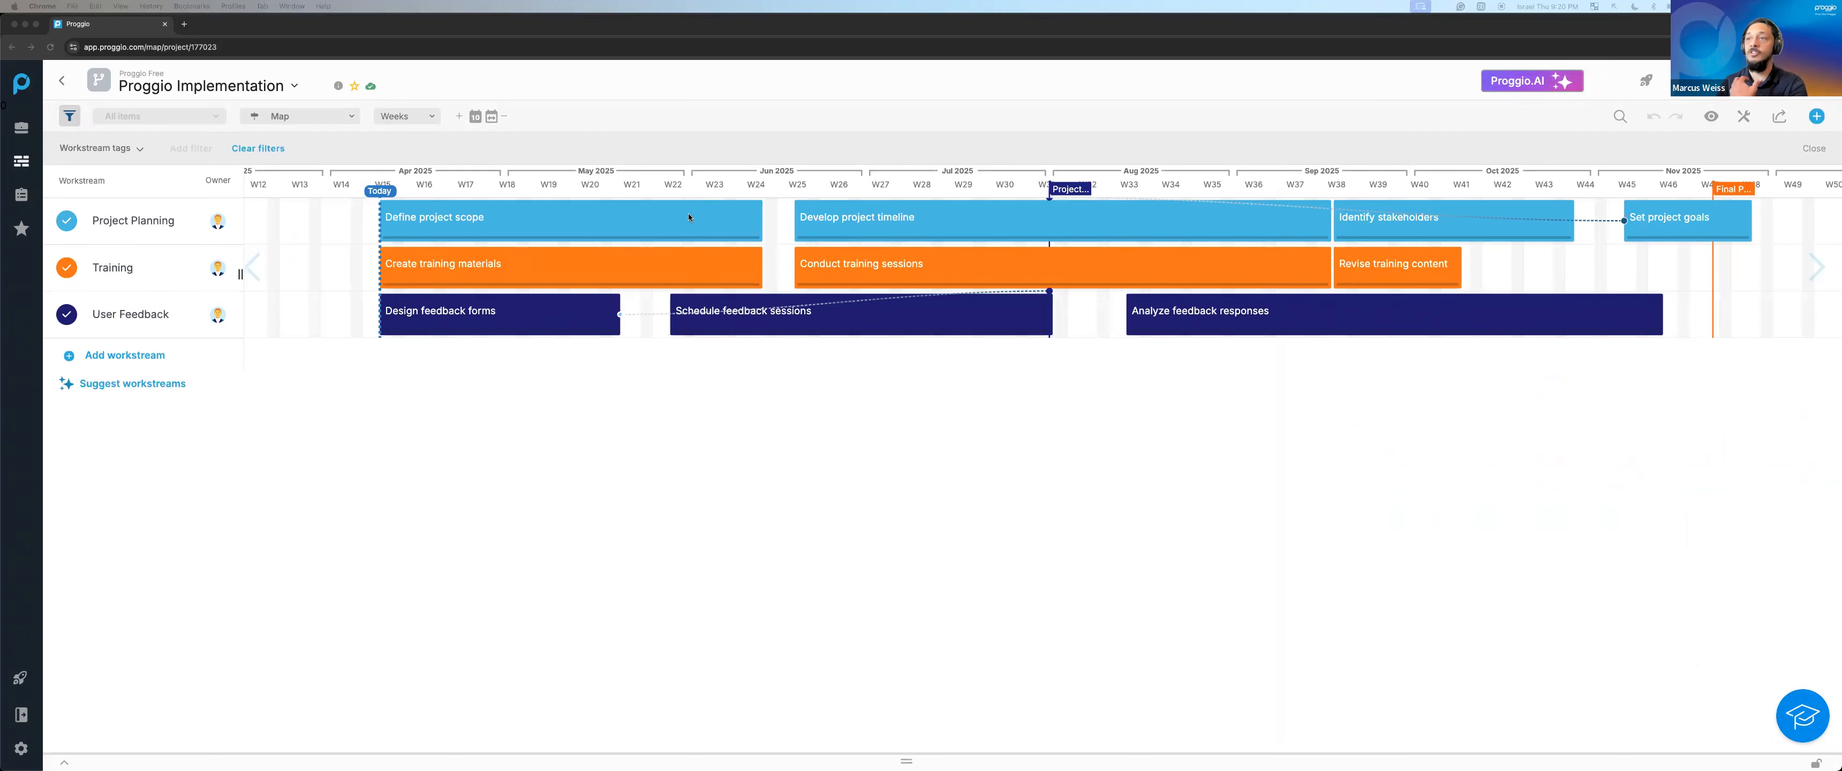
Shorten the Define project scope task in the Project Planning workstream to about 43 days, keeping its Apr 10 start.
{"action": "scroll", "coordinate": [696, 197], "scroll_direction": "up", "scroll_amount": 2}
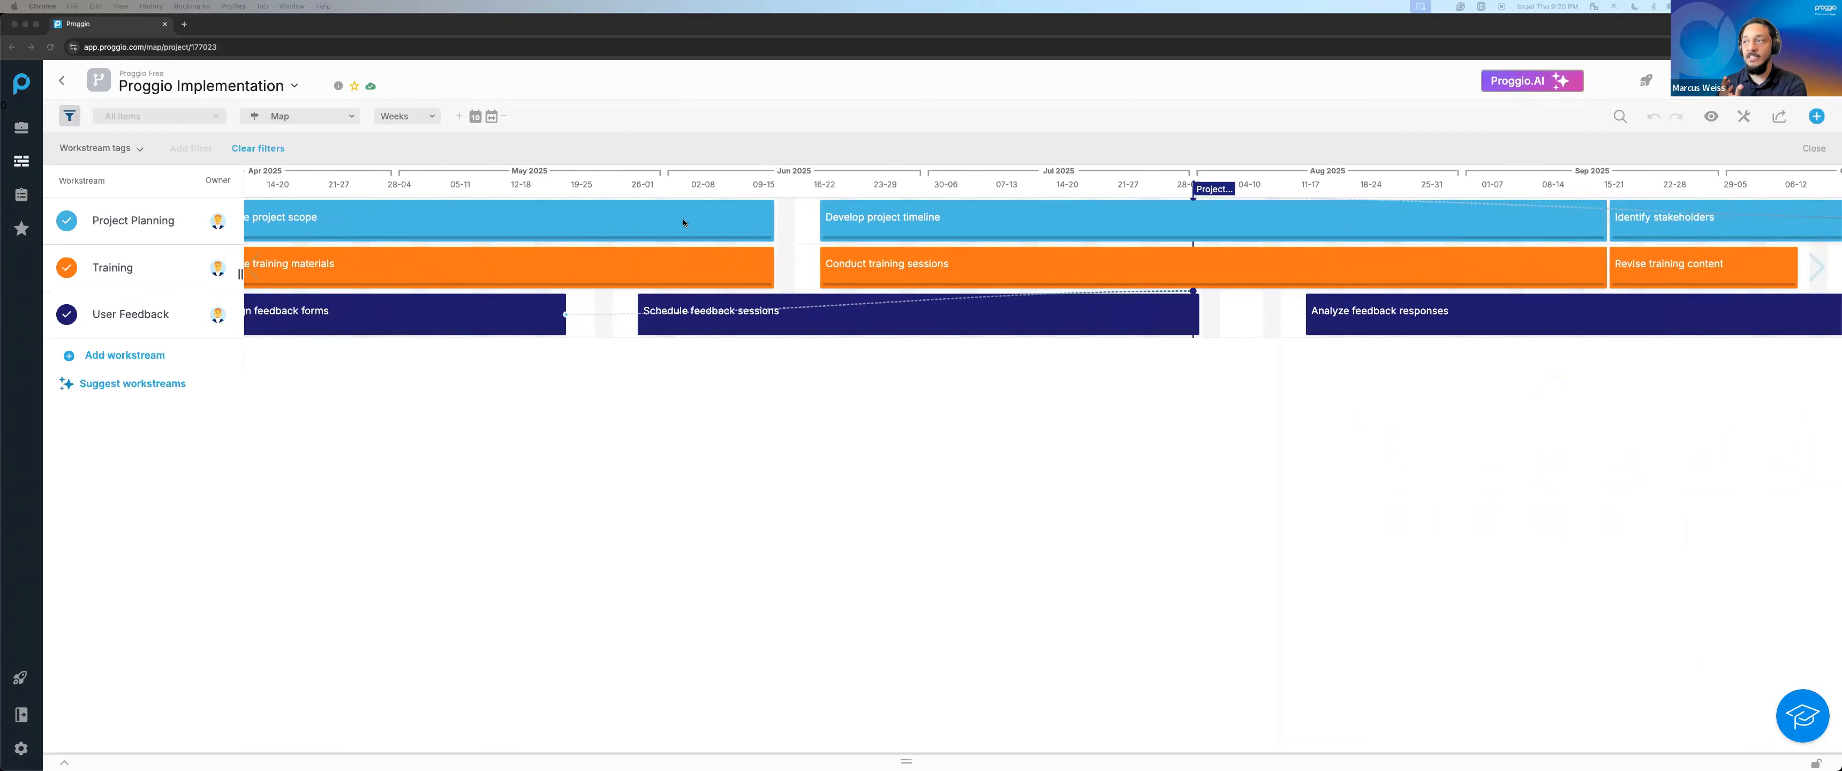
{"action": "scroll", "coordinate": [682, 219], "scroll_direction": "down", "scroll_amount": 2}
{"action": "left_click", "coordinate": [604, 213]}
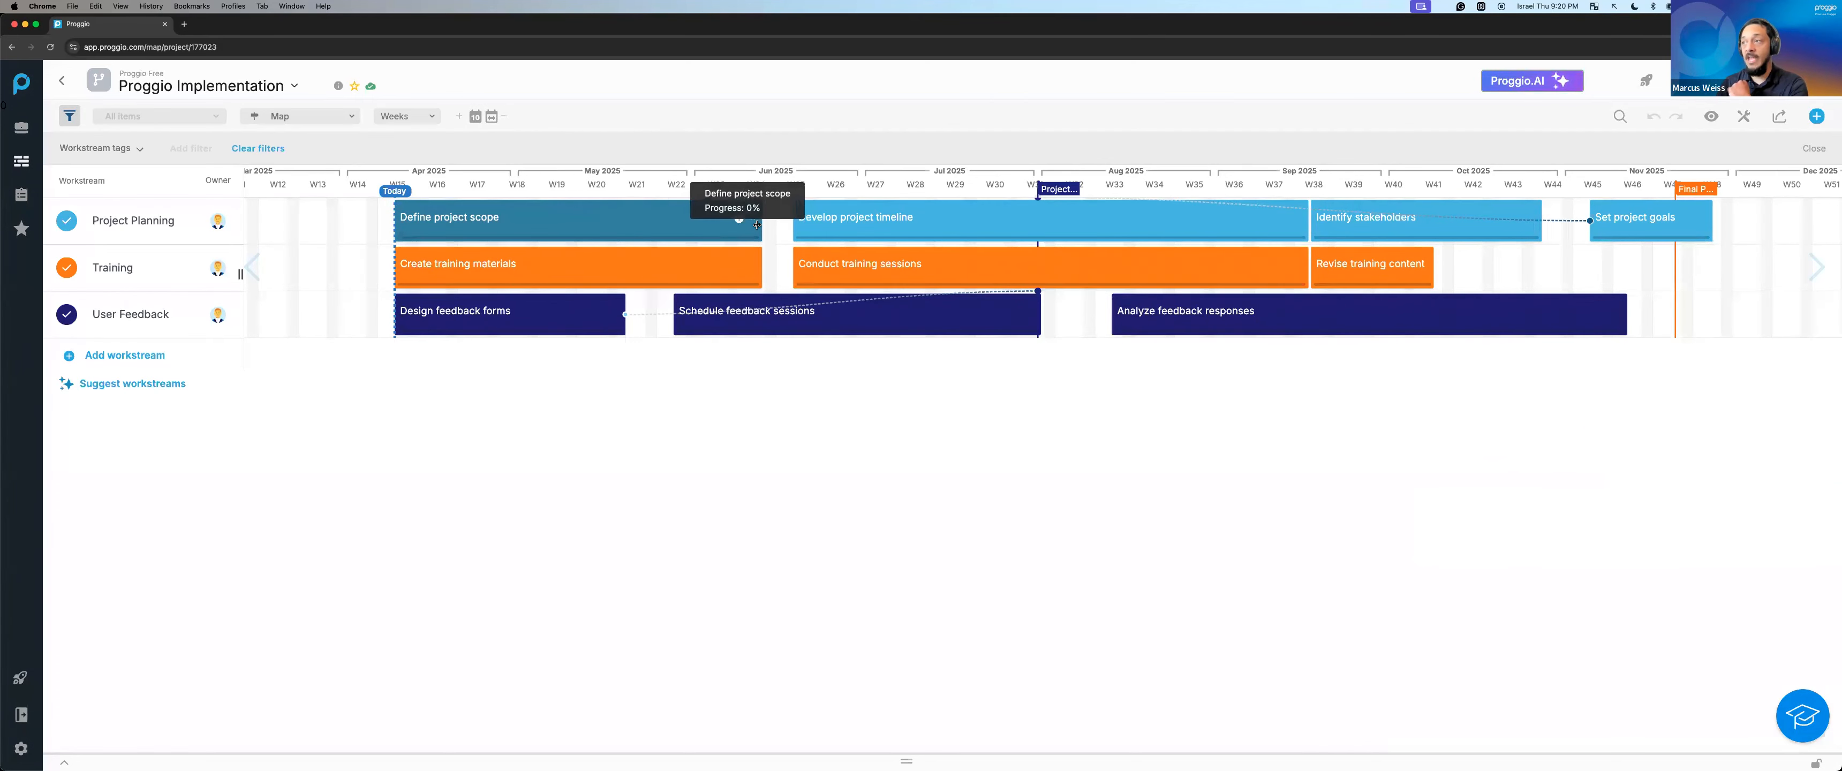
{"action": "mouse_move", "coordinate": [759, 224]}
{"action": "left_mouse_down"}
{"action": "mouse_move", "coordinate": [479, 218]}
{"action": "mouse_move", "coordinate": [736, 222]}
{"action": "left_mouse_up"}
{"action": "left_click_drag", "start_coordinate": [608, 227], "coordinate": [552, 211]}
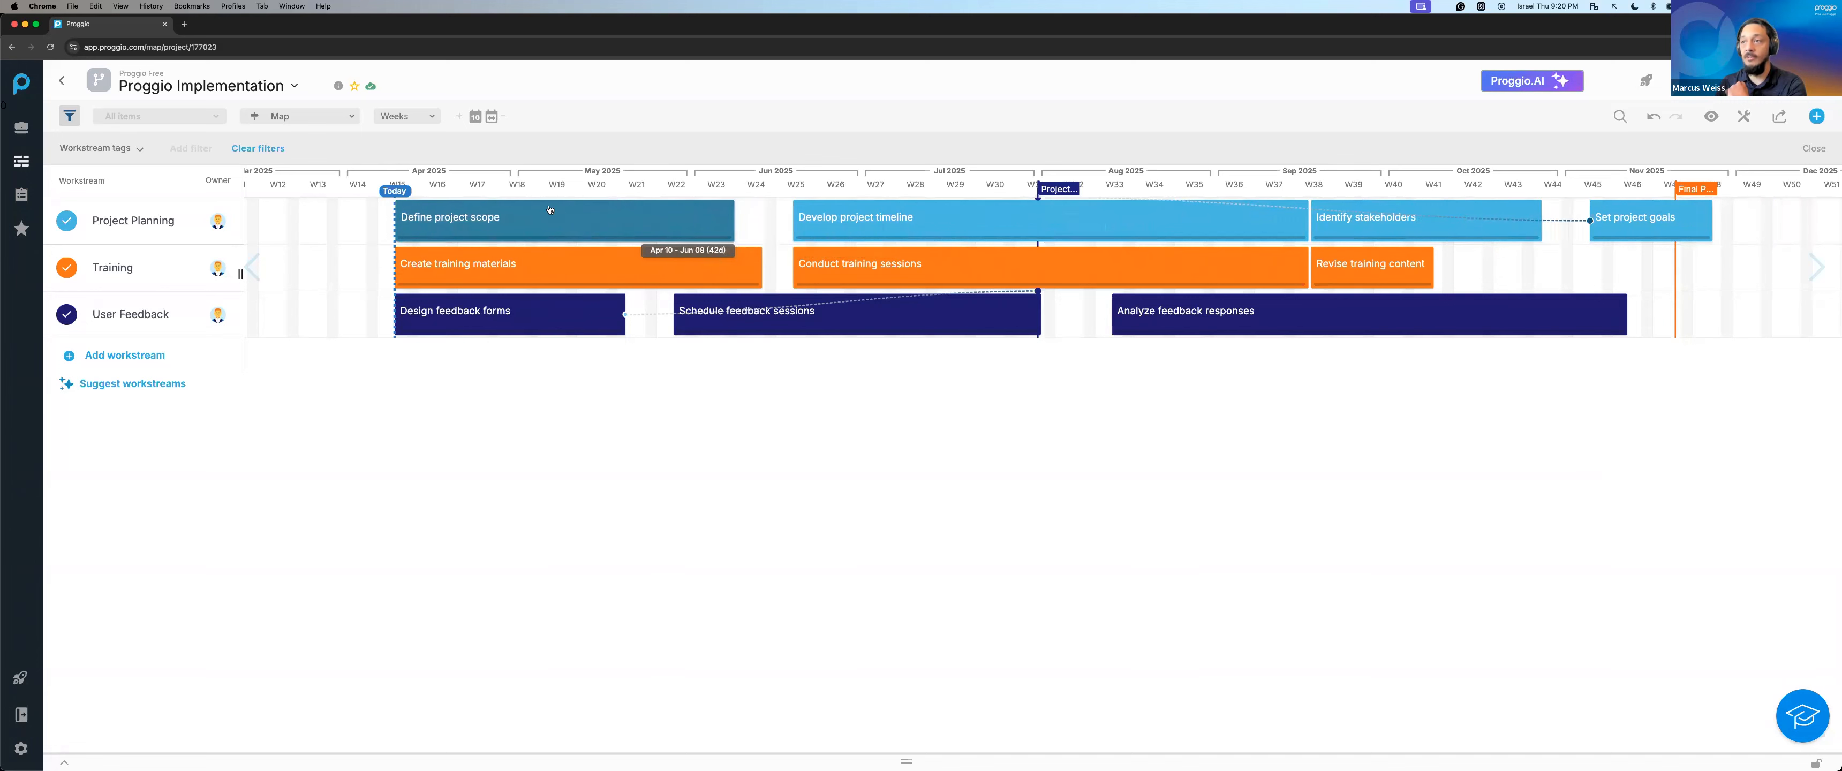
Add Sub task 1 to Define project scope, plus the GenAI-suggested sub-tasks Conduct stakeholder interviews and Create project scope document.
{"action": "left_click", "coordinate": [572, 224]}
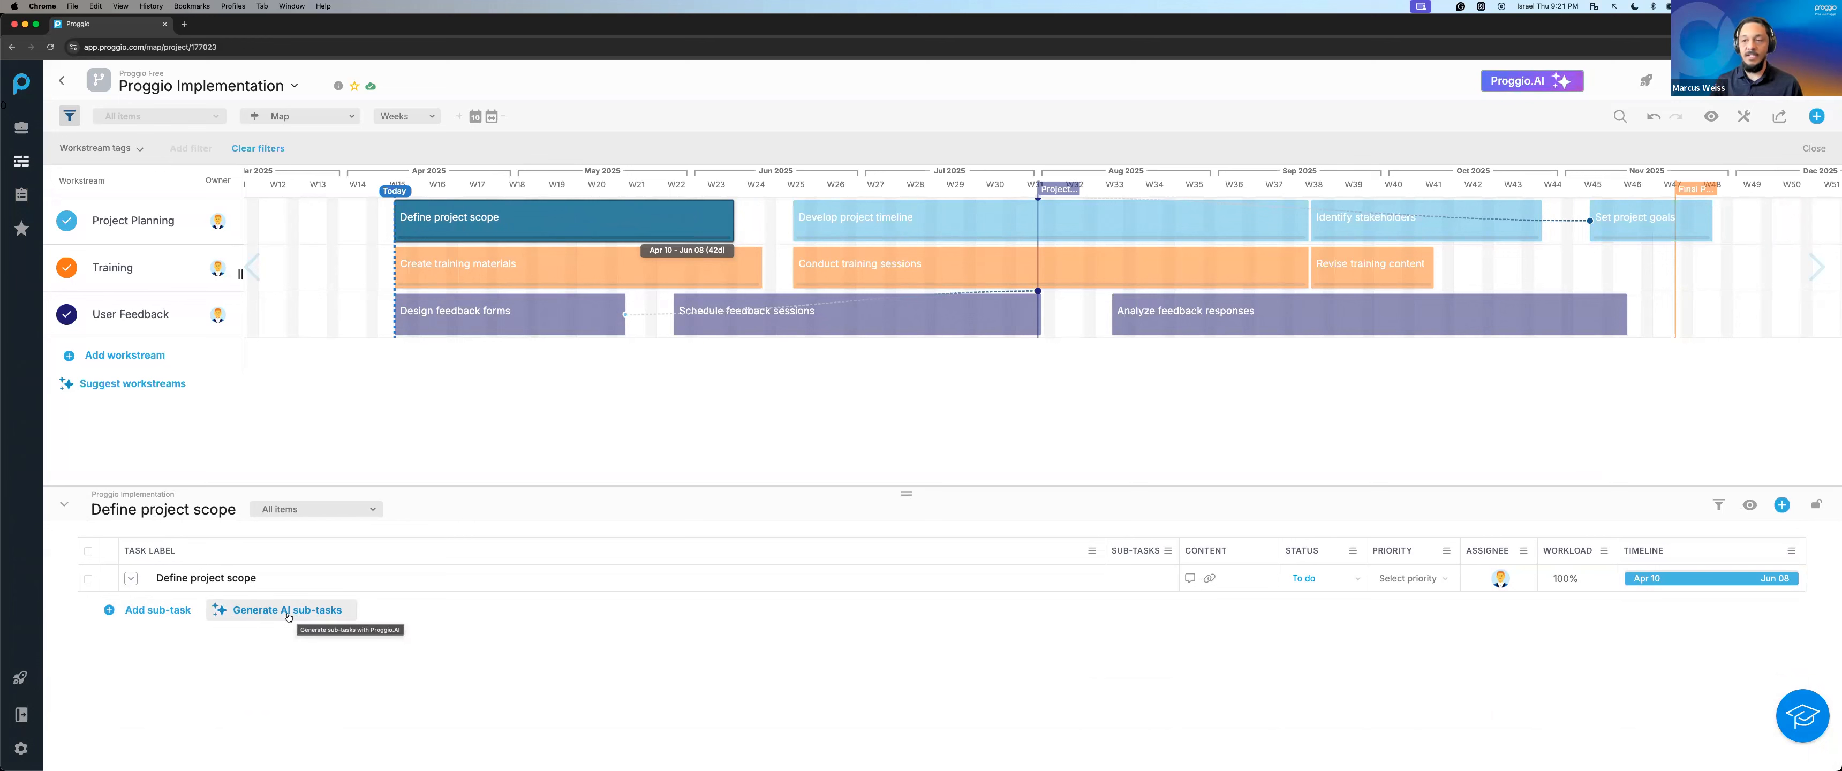
{"action": "left_click", "coordinate": [188, 612]}
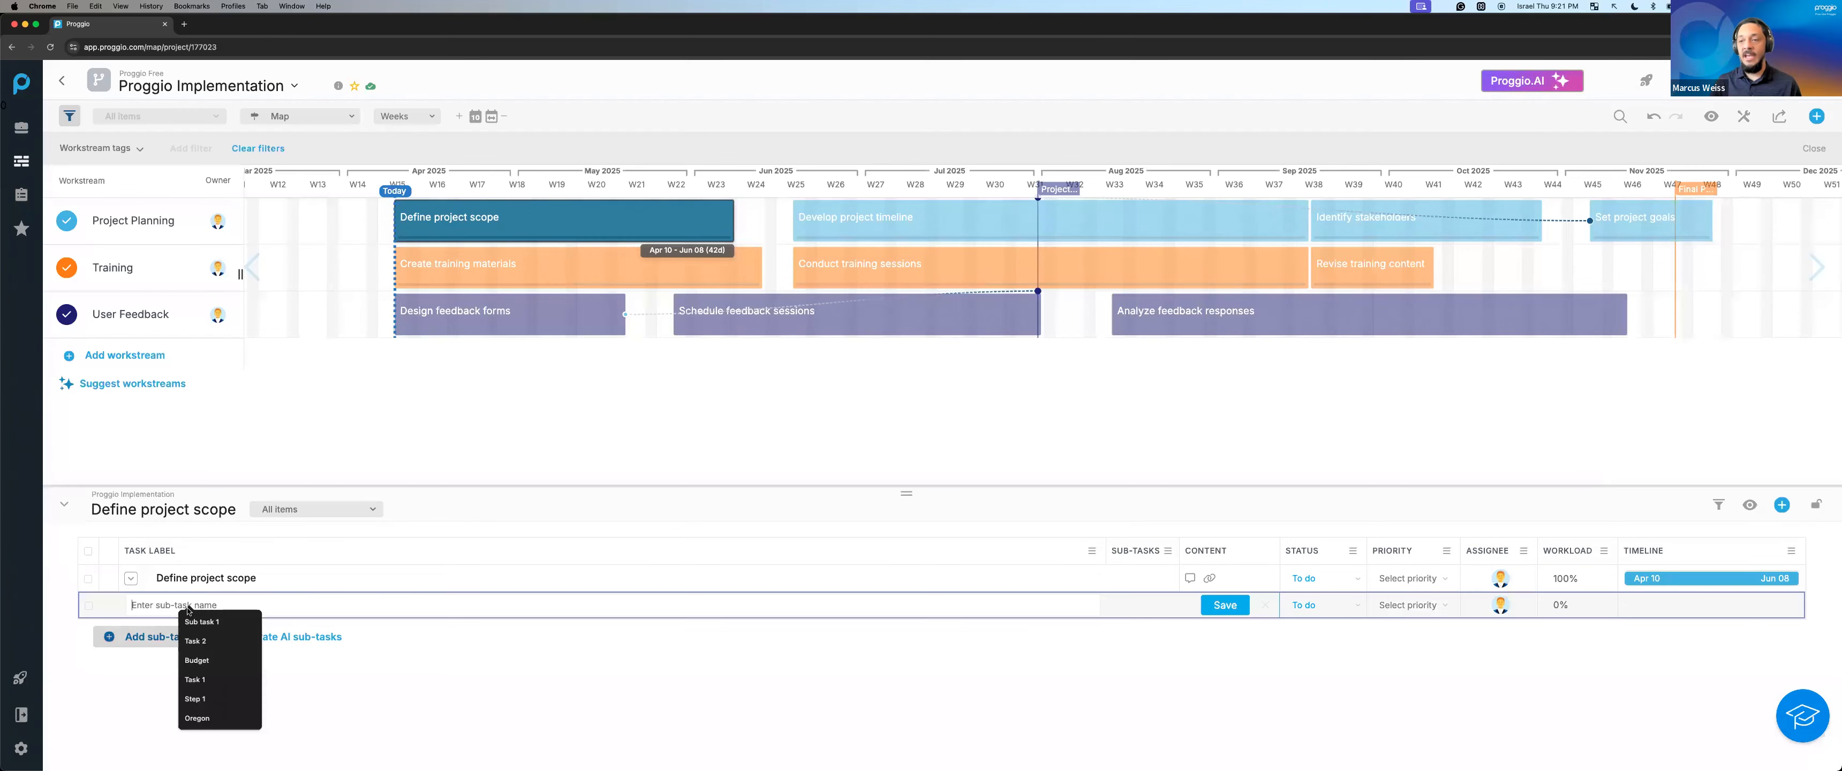
{"action": "type", "text": "Sub task 1"}
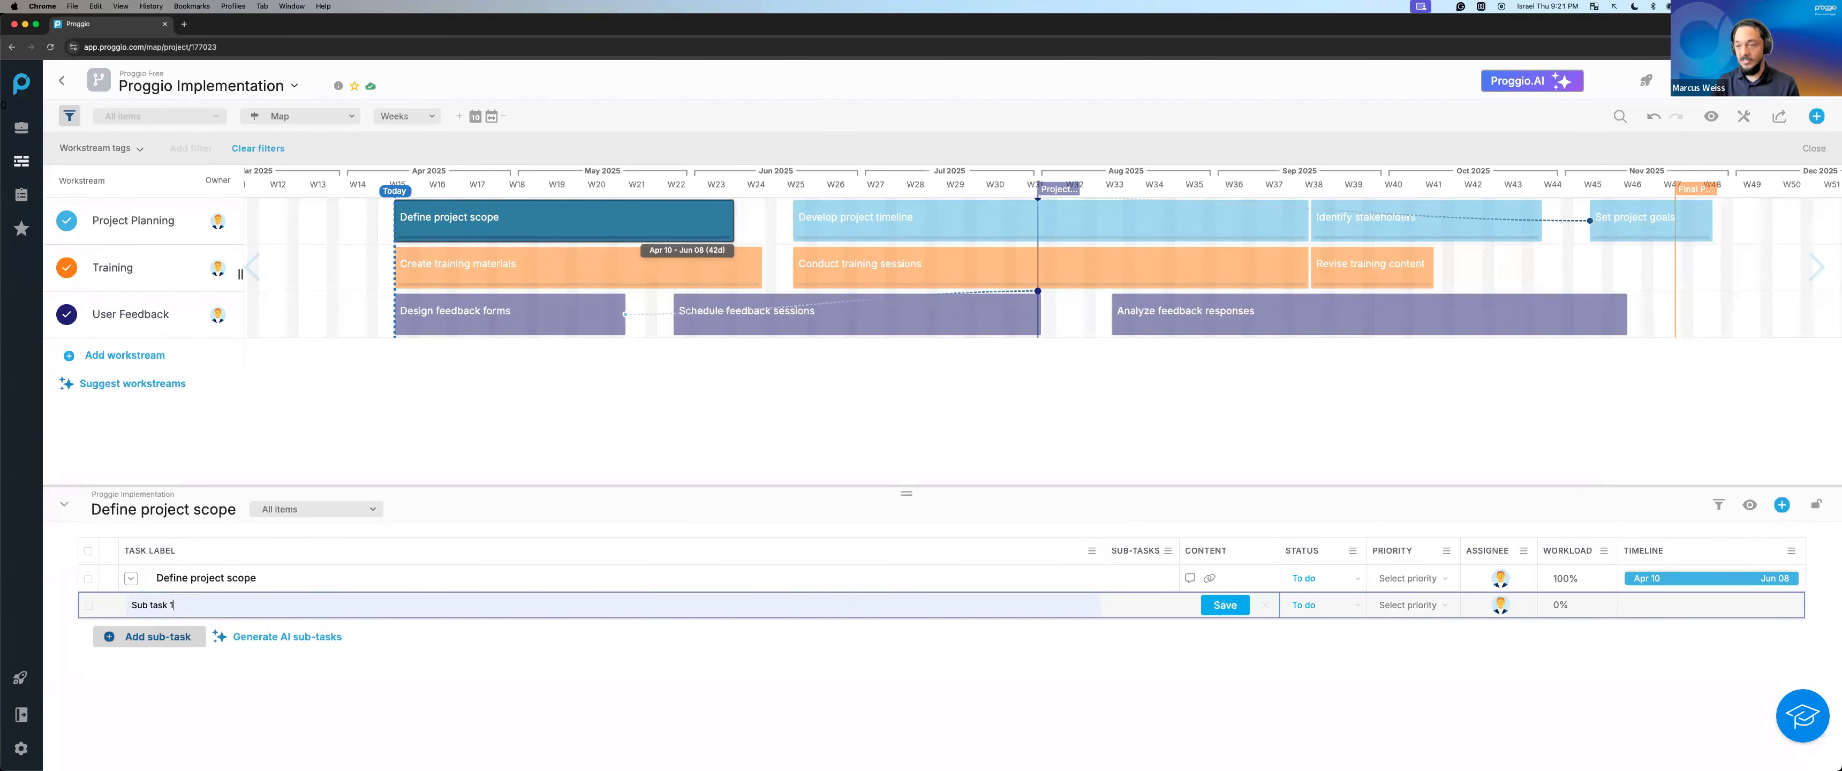
{"action": "key", "text": "Return"}
{"action": "mouse_move", "coordinate": [727, 209]}
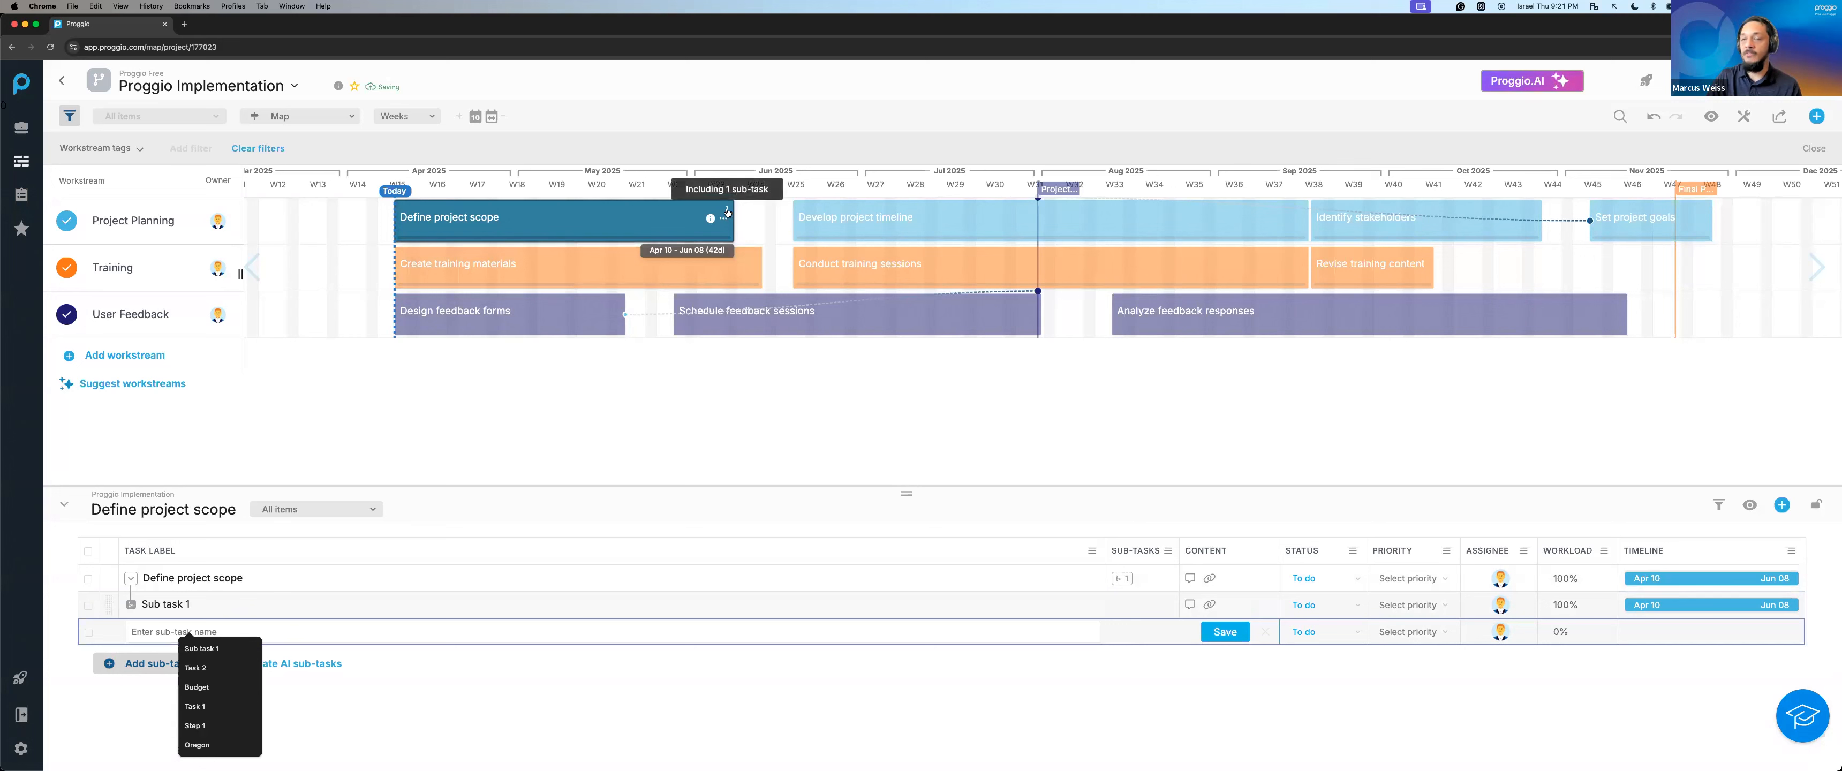
{"action": "left_click", "coordinate": [893, 603]}
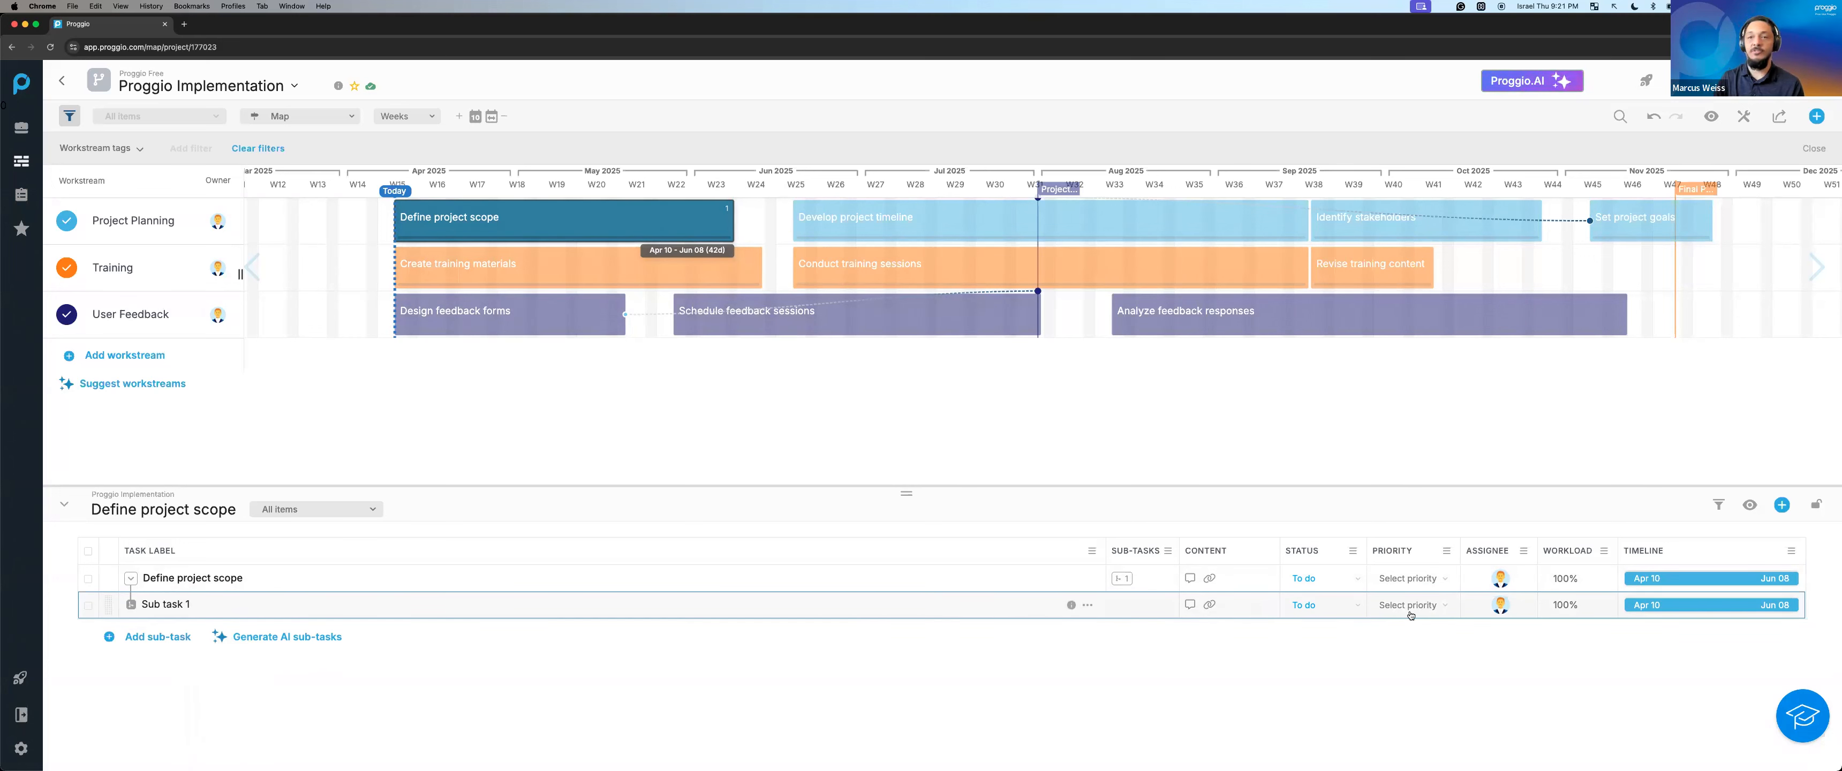
{"action": "left_click", "coordinate": [353, 636]}
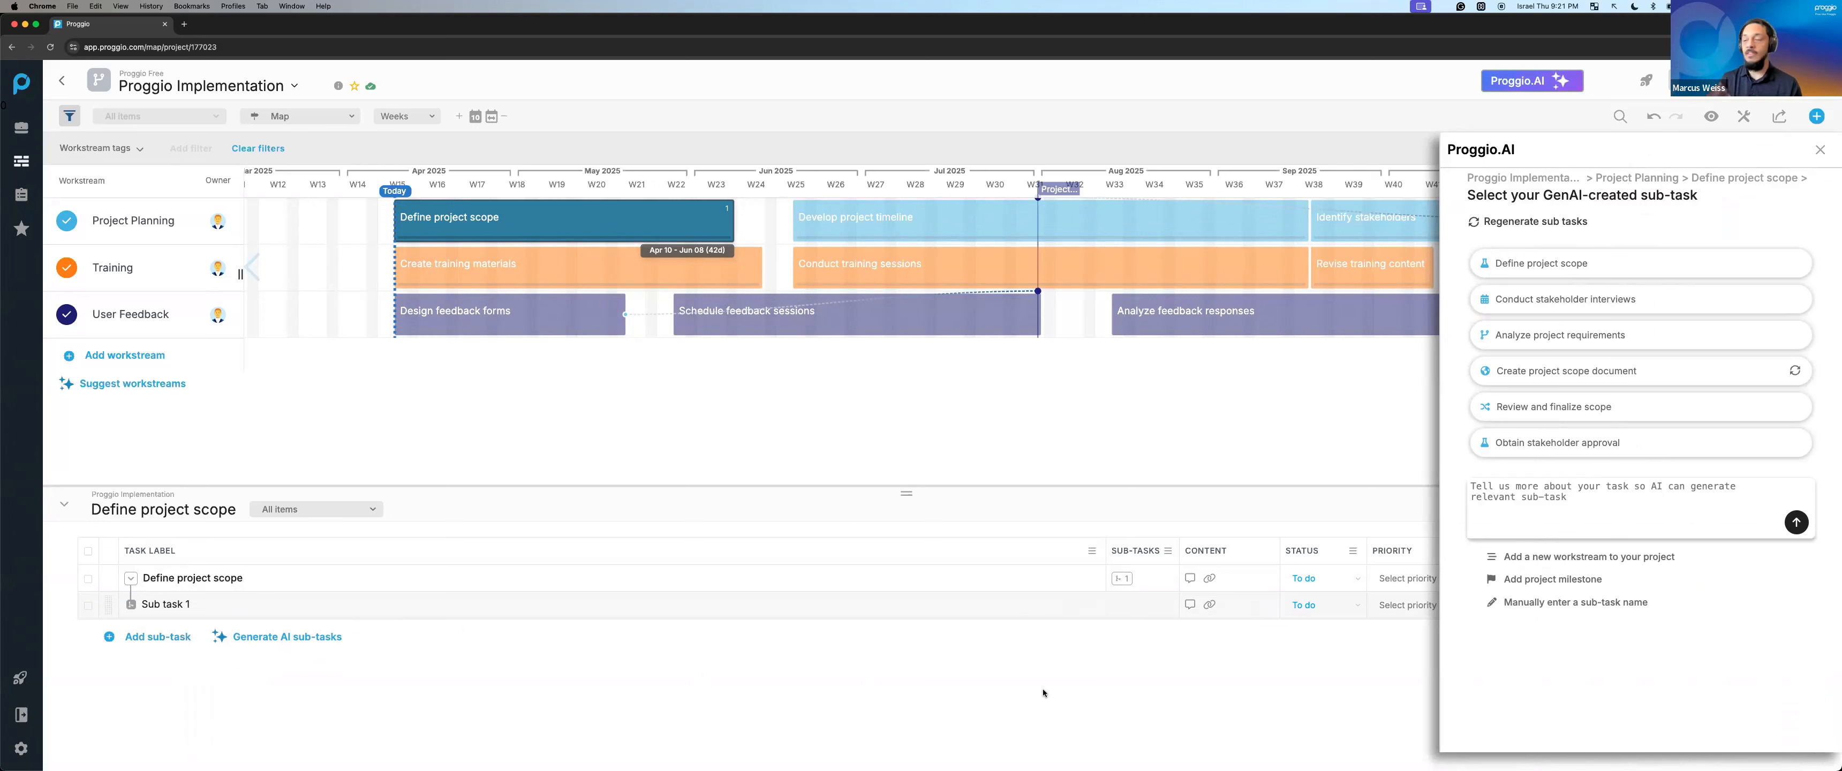
{"action": "left_click", "coordinate": [1610, 343]}
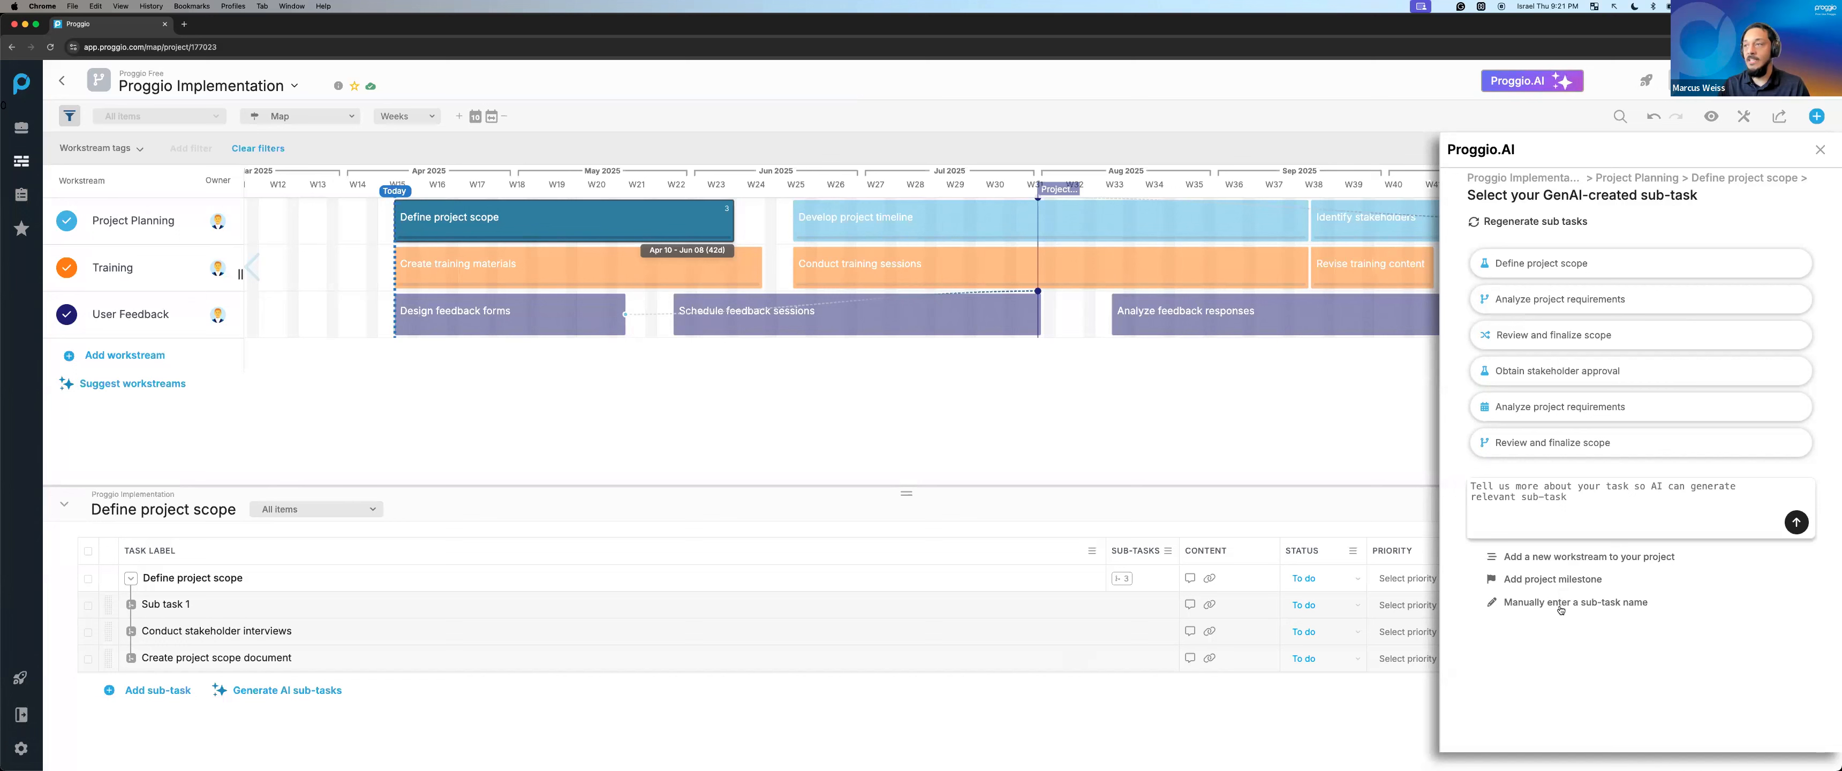
Add a Testing workstream to the project from the GenAI-suggested workstreams.
{"action": "left_click", "coordinate": [1564, 558]}
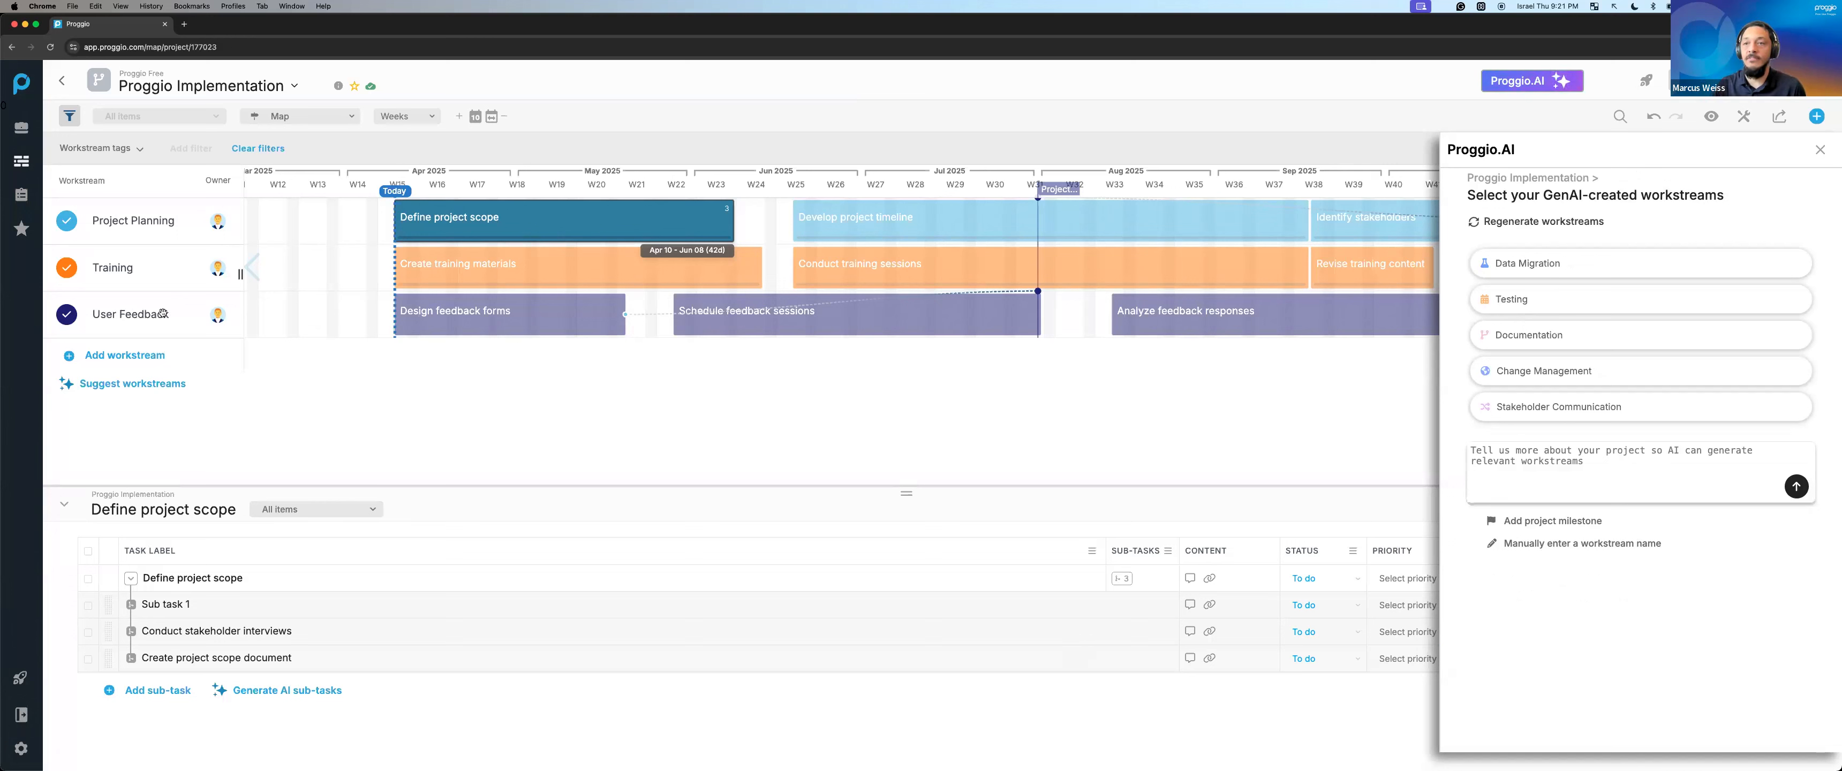
{"action": "mouse_move", "coordinate": [191, 323]}
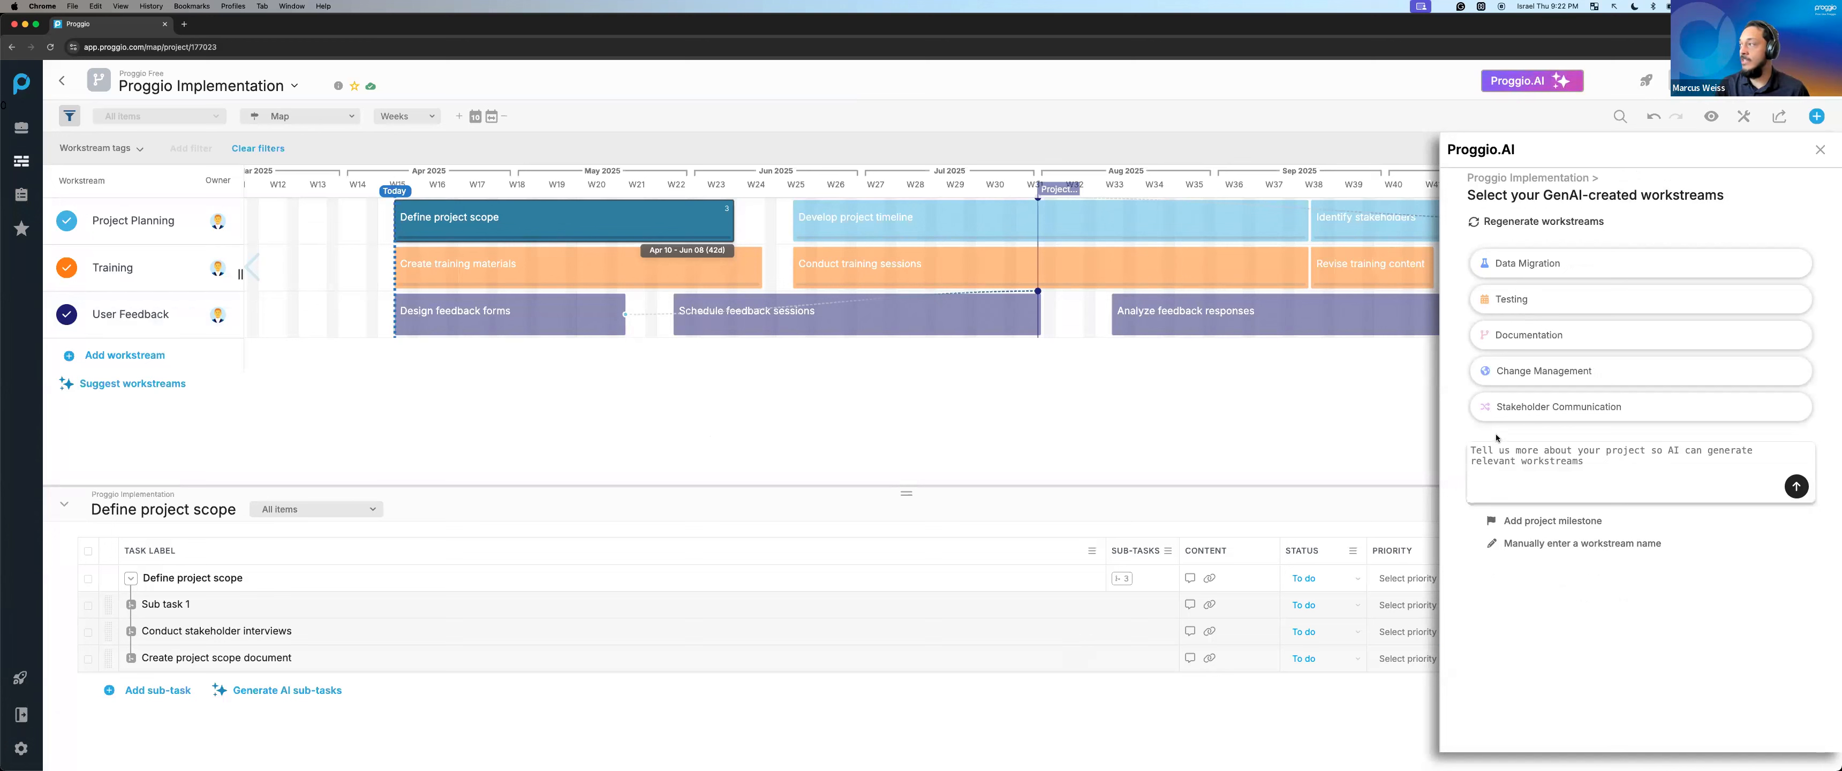
{"action": "left_click", "coordinate": [1558, 304]}
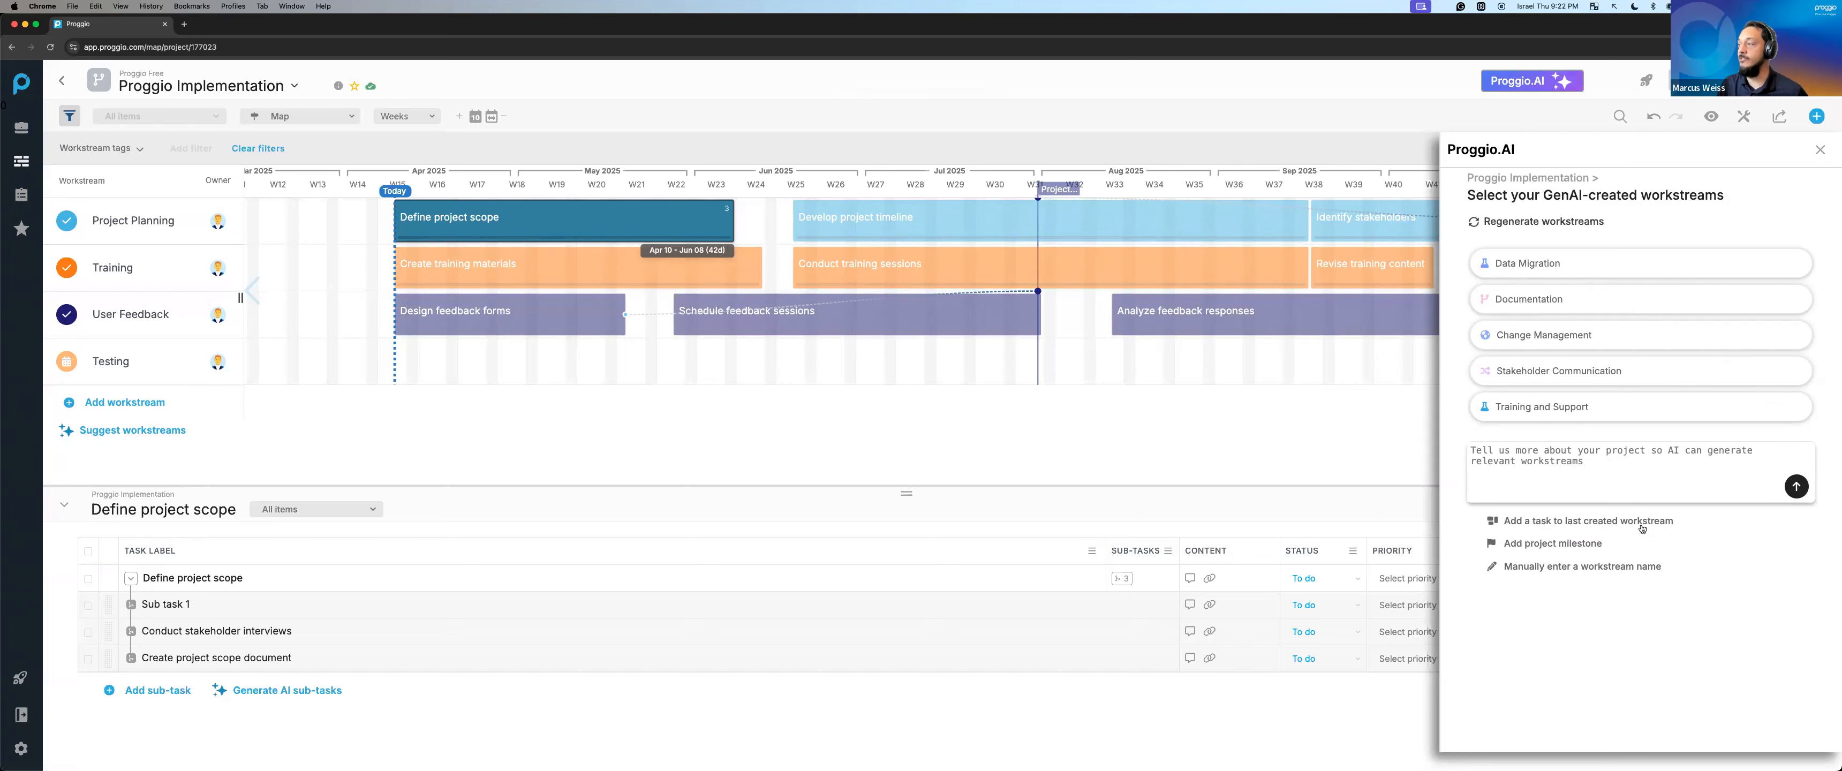
Add the GenAI-suggested tasks User Acceptance Testing, Performance Testing and Integration Testing to the Testing workstream, and close the AI suggestions.
{"action": "left_click", "coordinate": [1640, 526]}
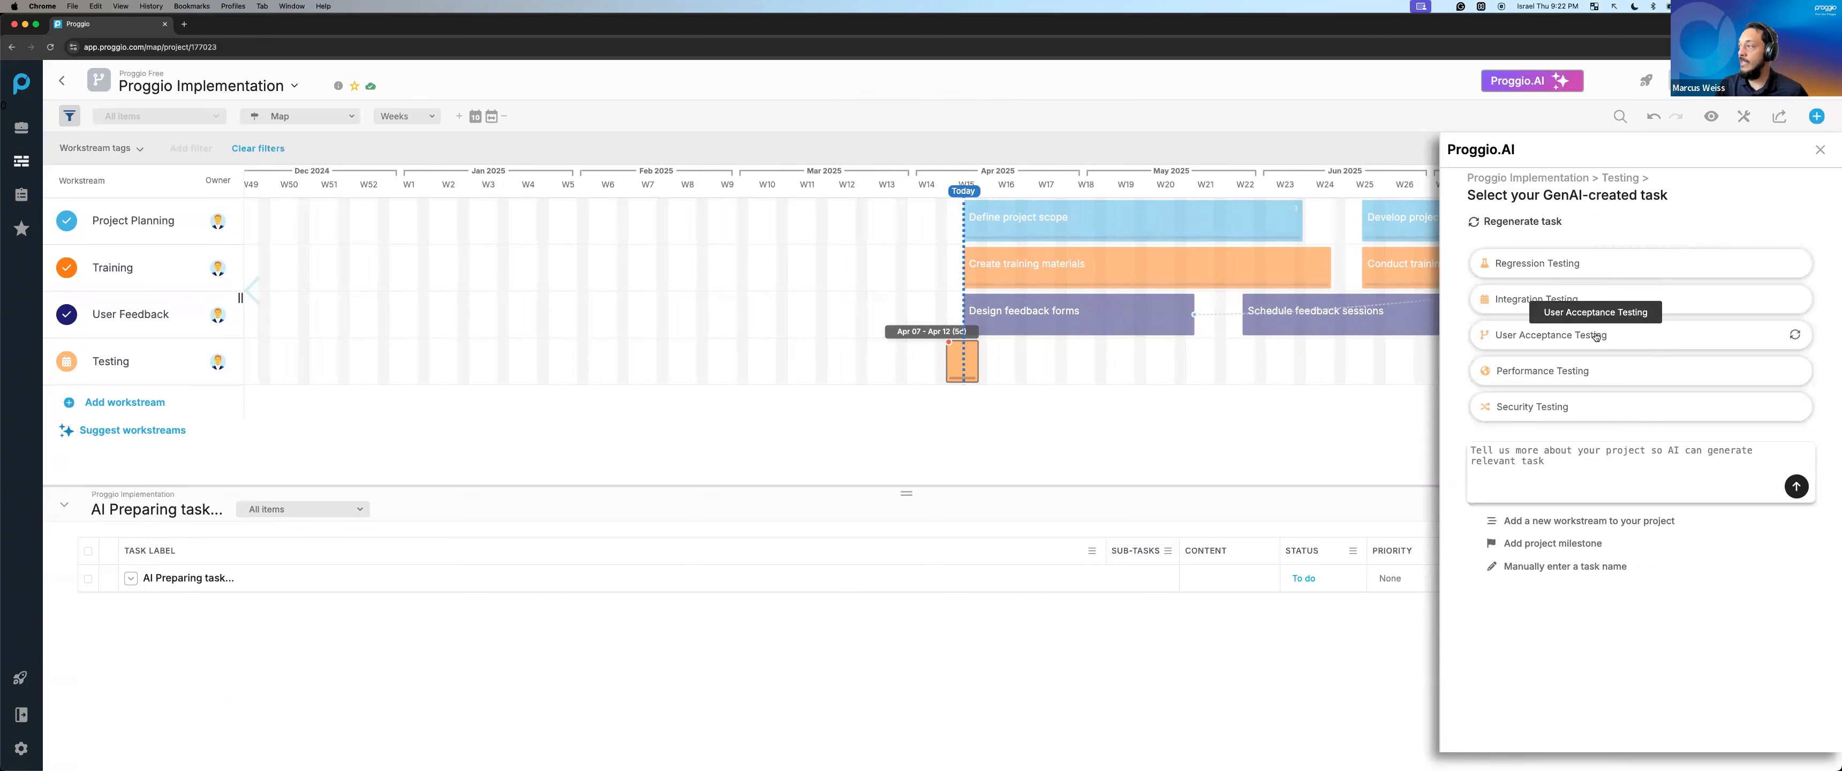
{"action": "left_click", "coordinate": [1613, 338]}
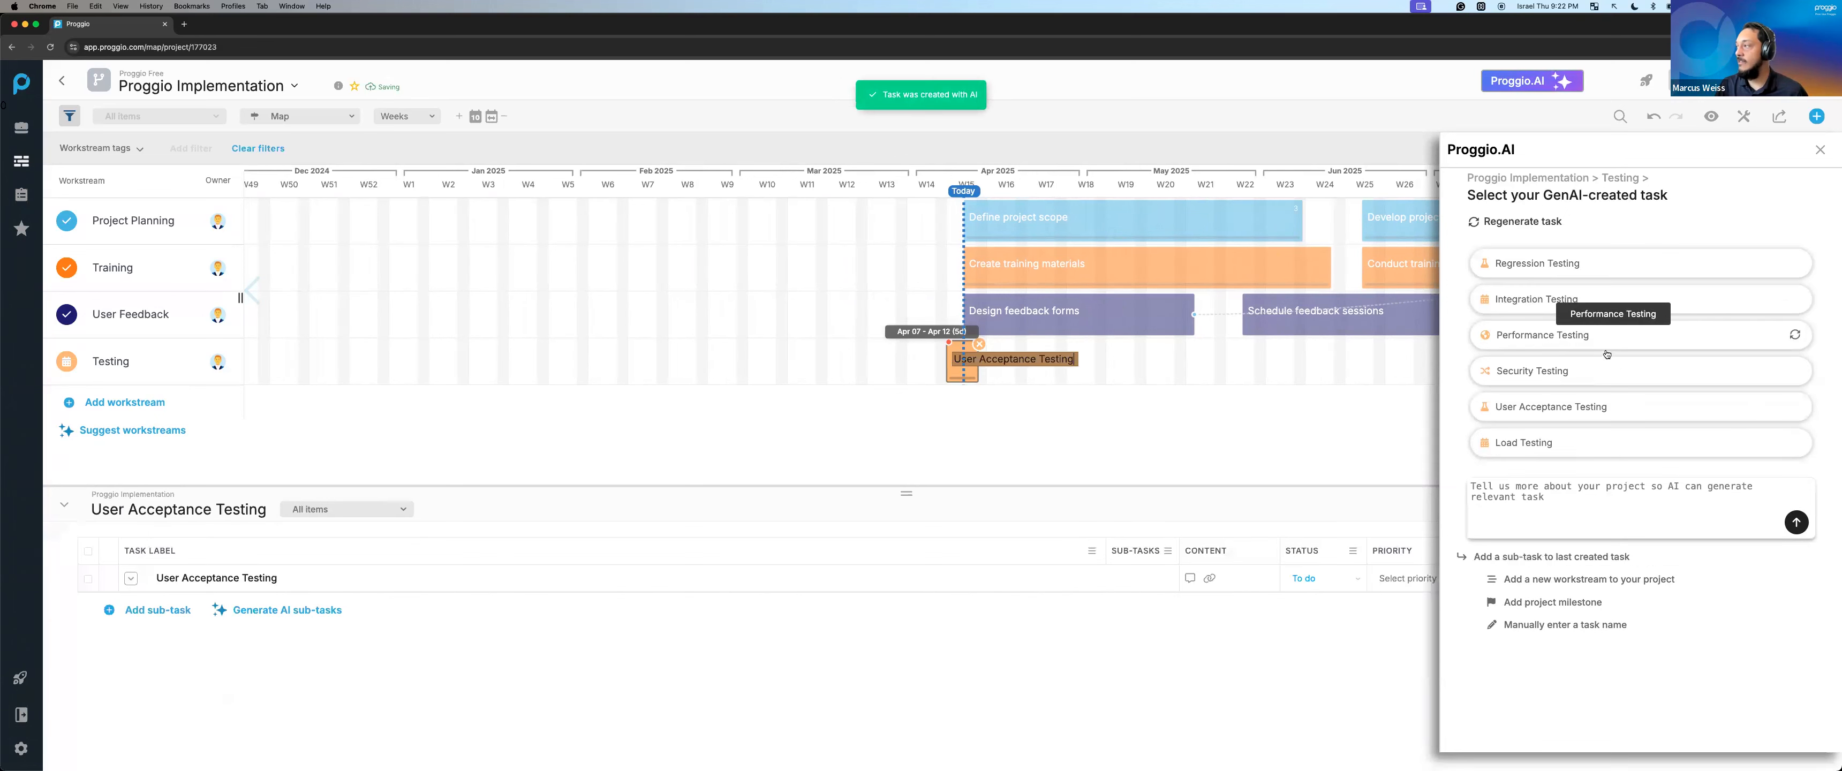
{"action": "left_click", "coordinate": [1606, 343]}
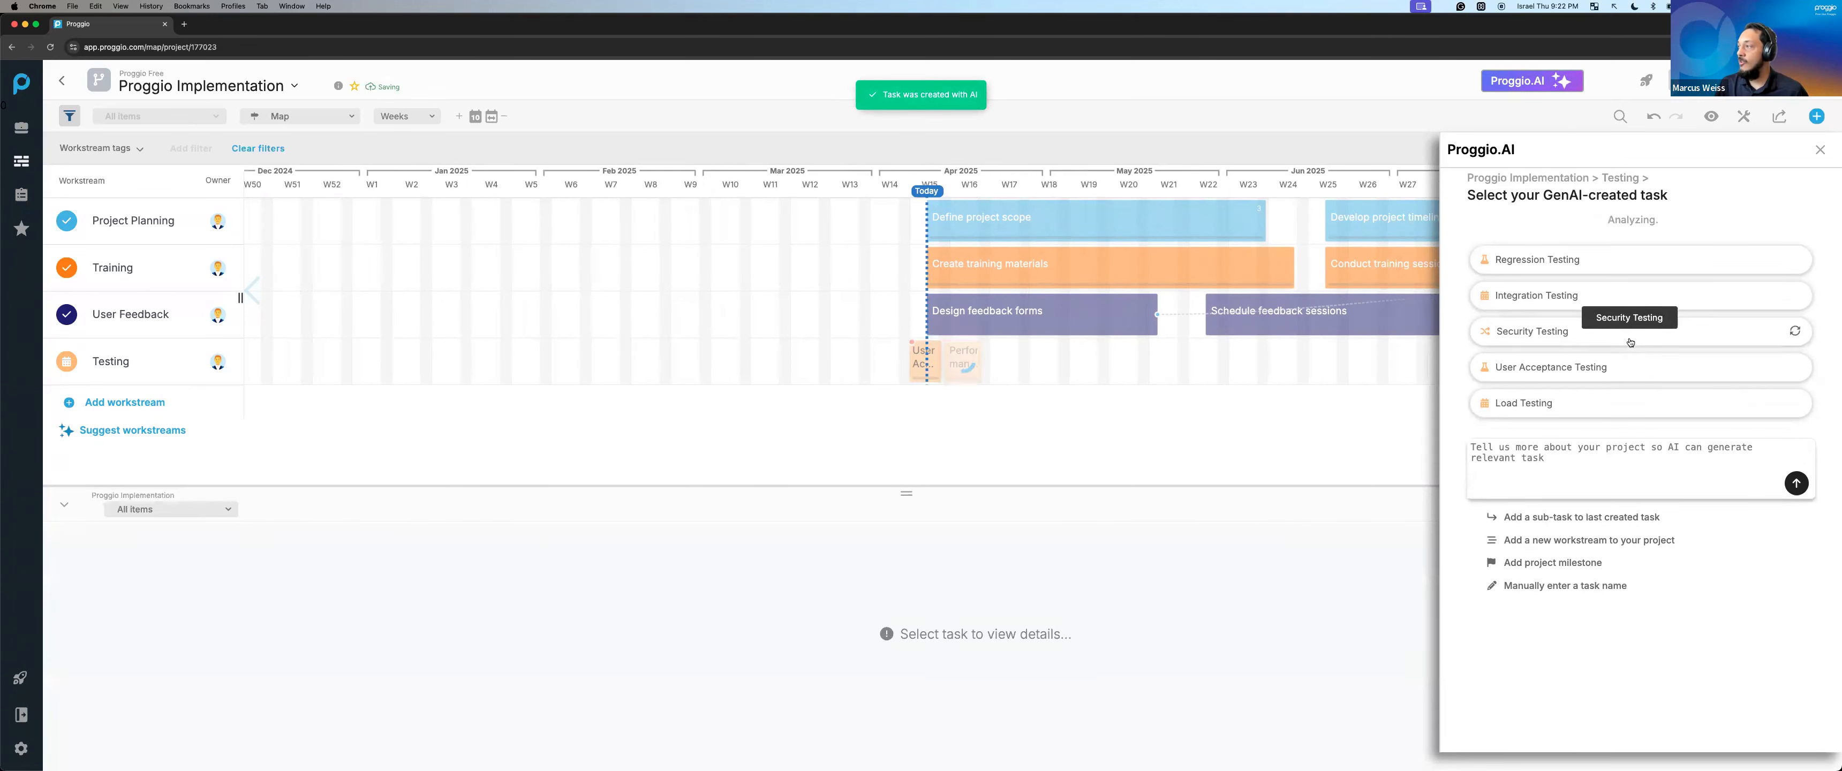
{"action": "left_click", "coordinate": [1587, 302]}
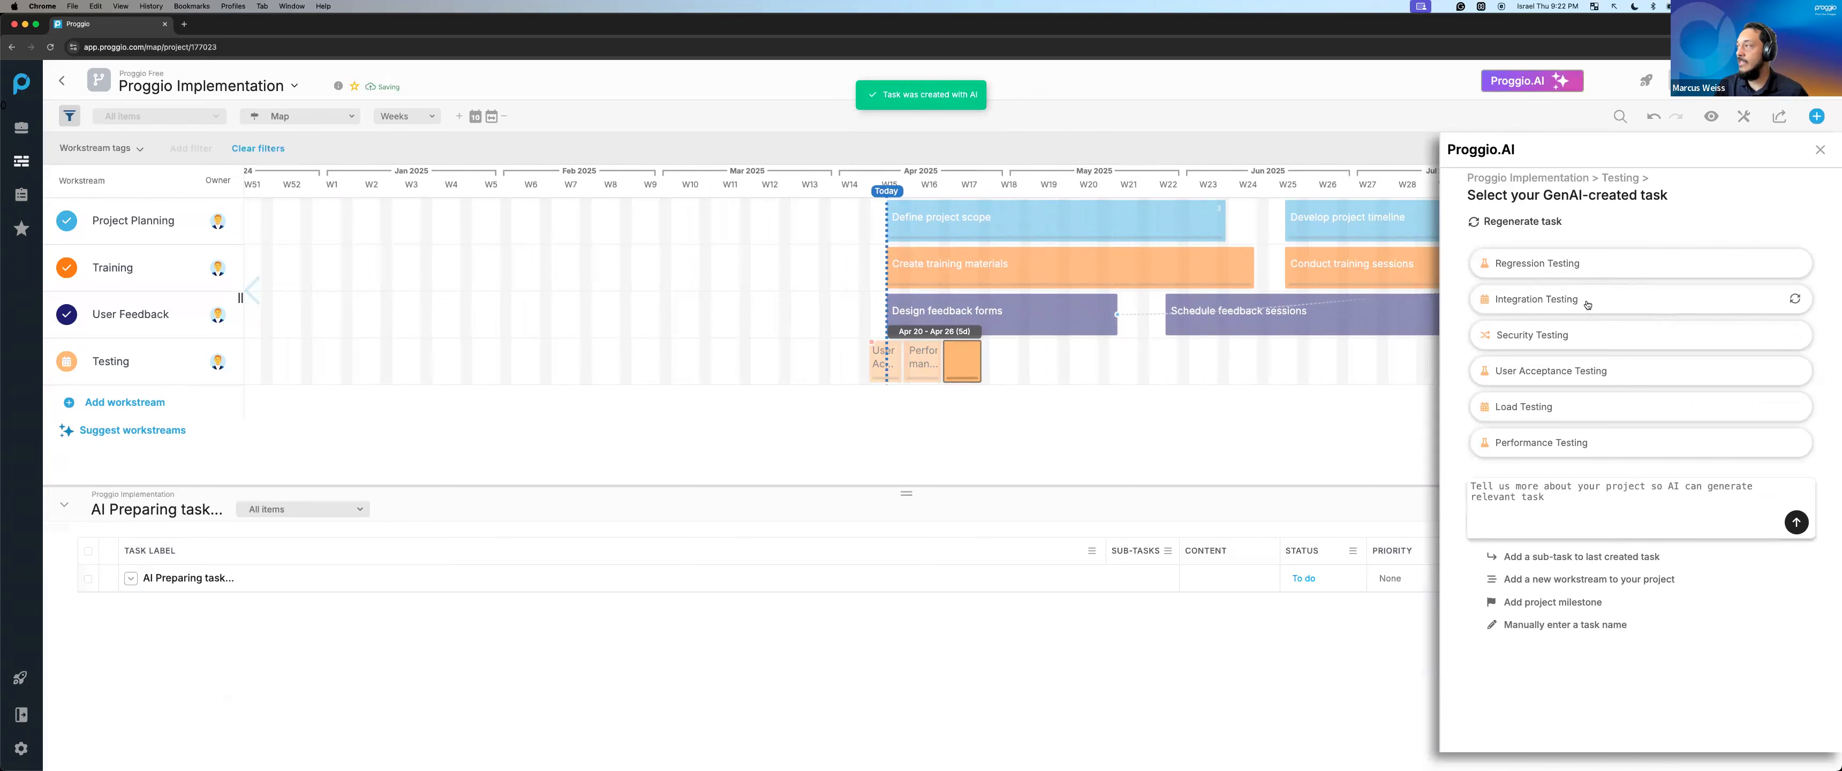
{"action": "left_click", "coordinate": [1588, 305]}
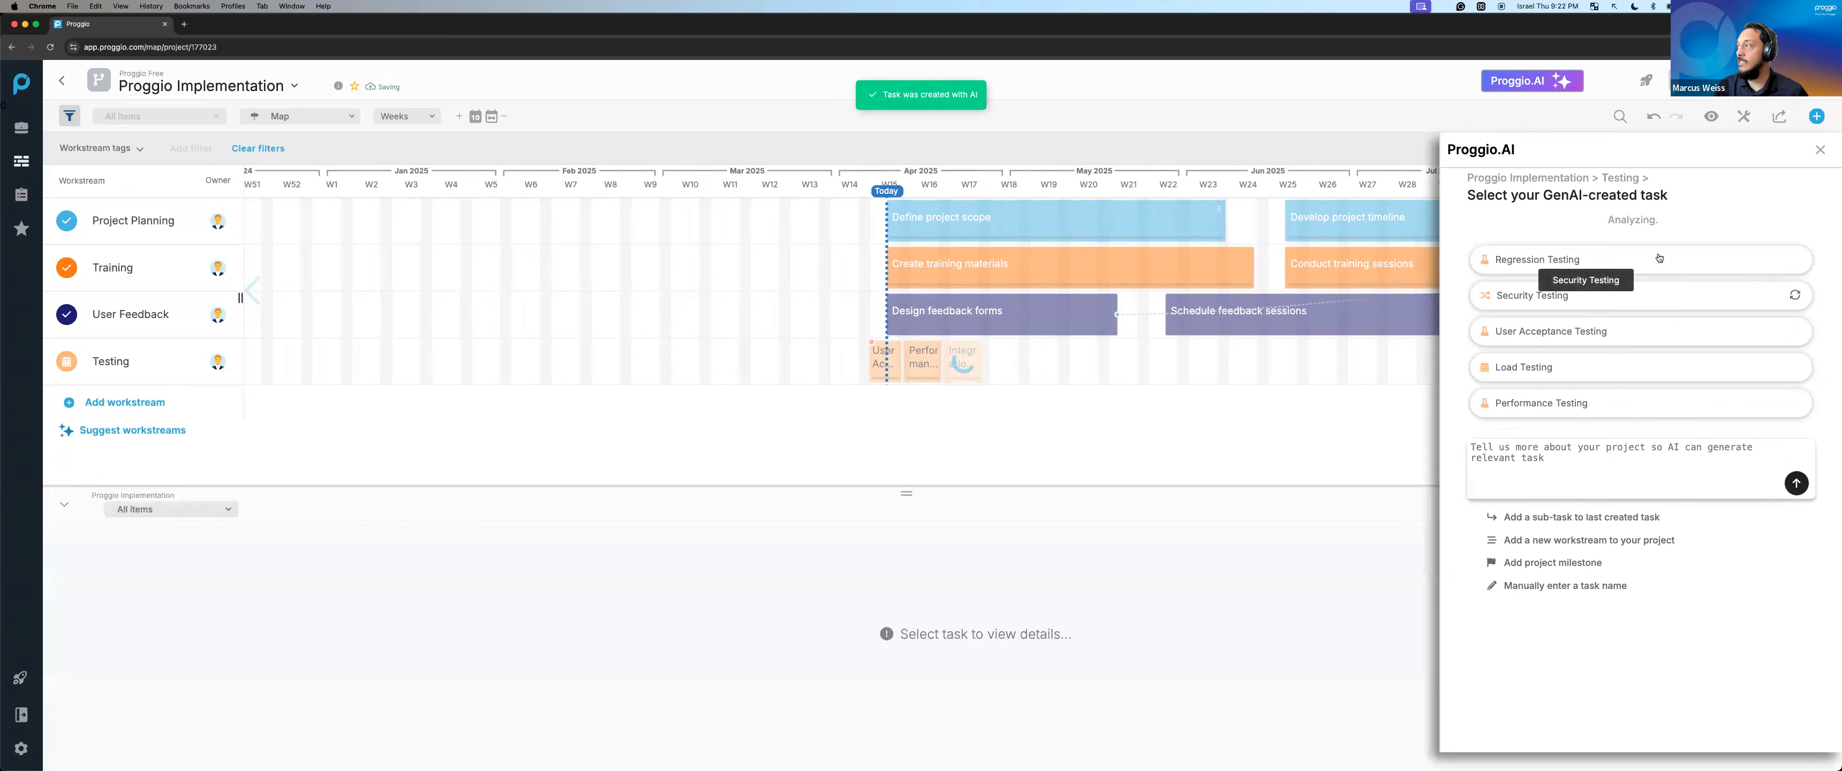
{"action": "left_click", "coordinate": [1820, 151]}
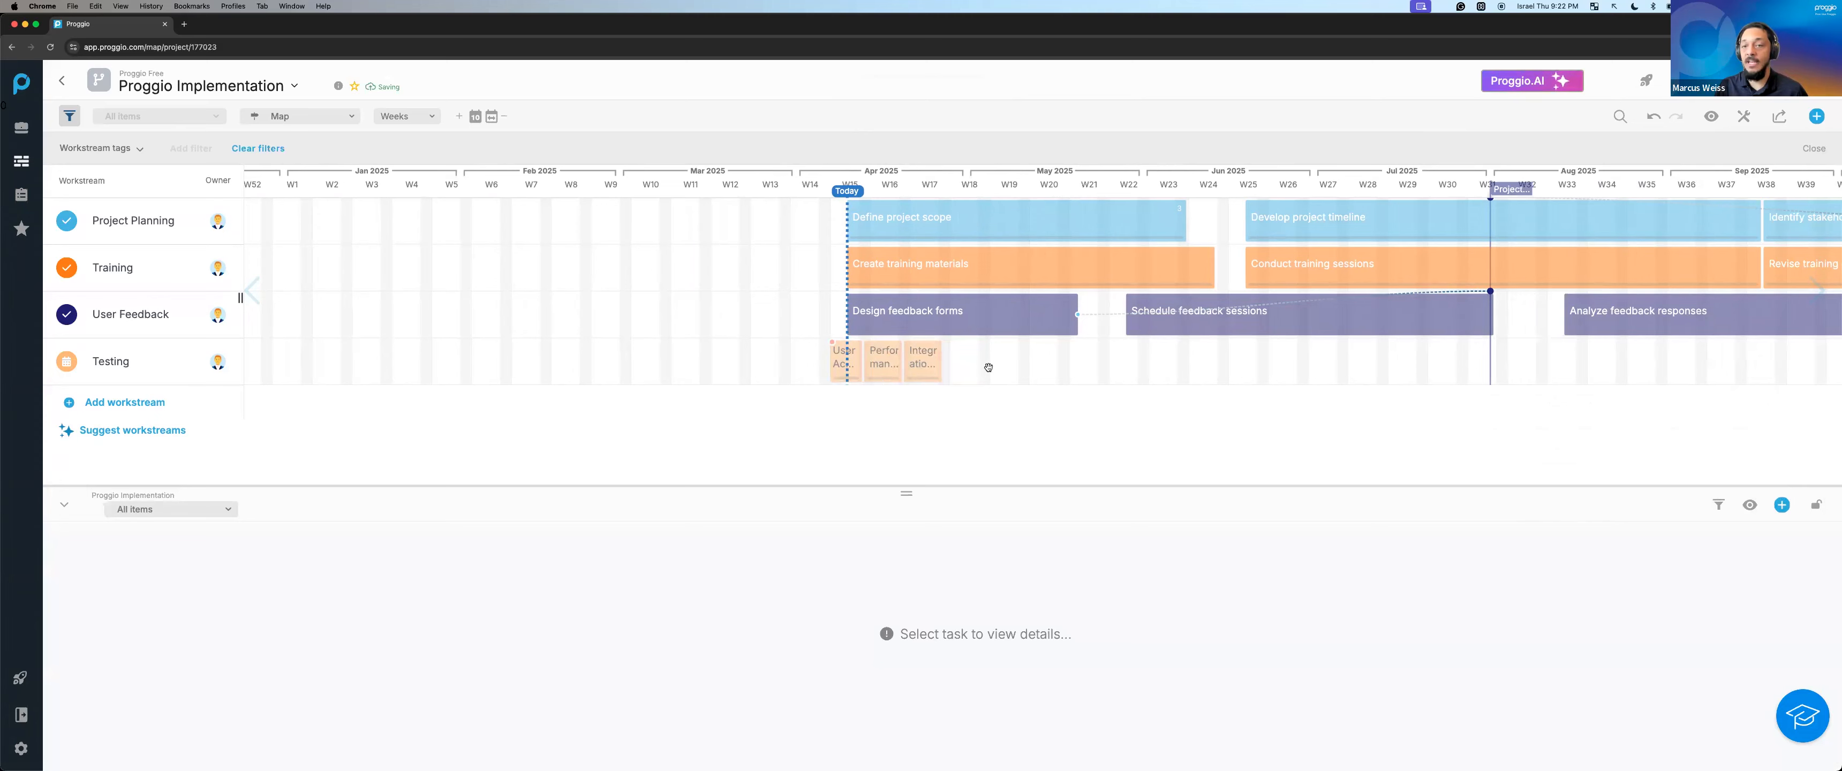
Look over the timeline at different scales, set it to Weeks, centre it on today and fit it to the whole project.
{"action": "left_click_drag", "start_coordinate": [993, 366], "coordinate": [512, 370]}
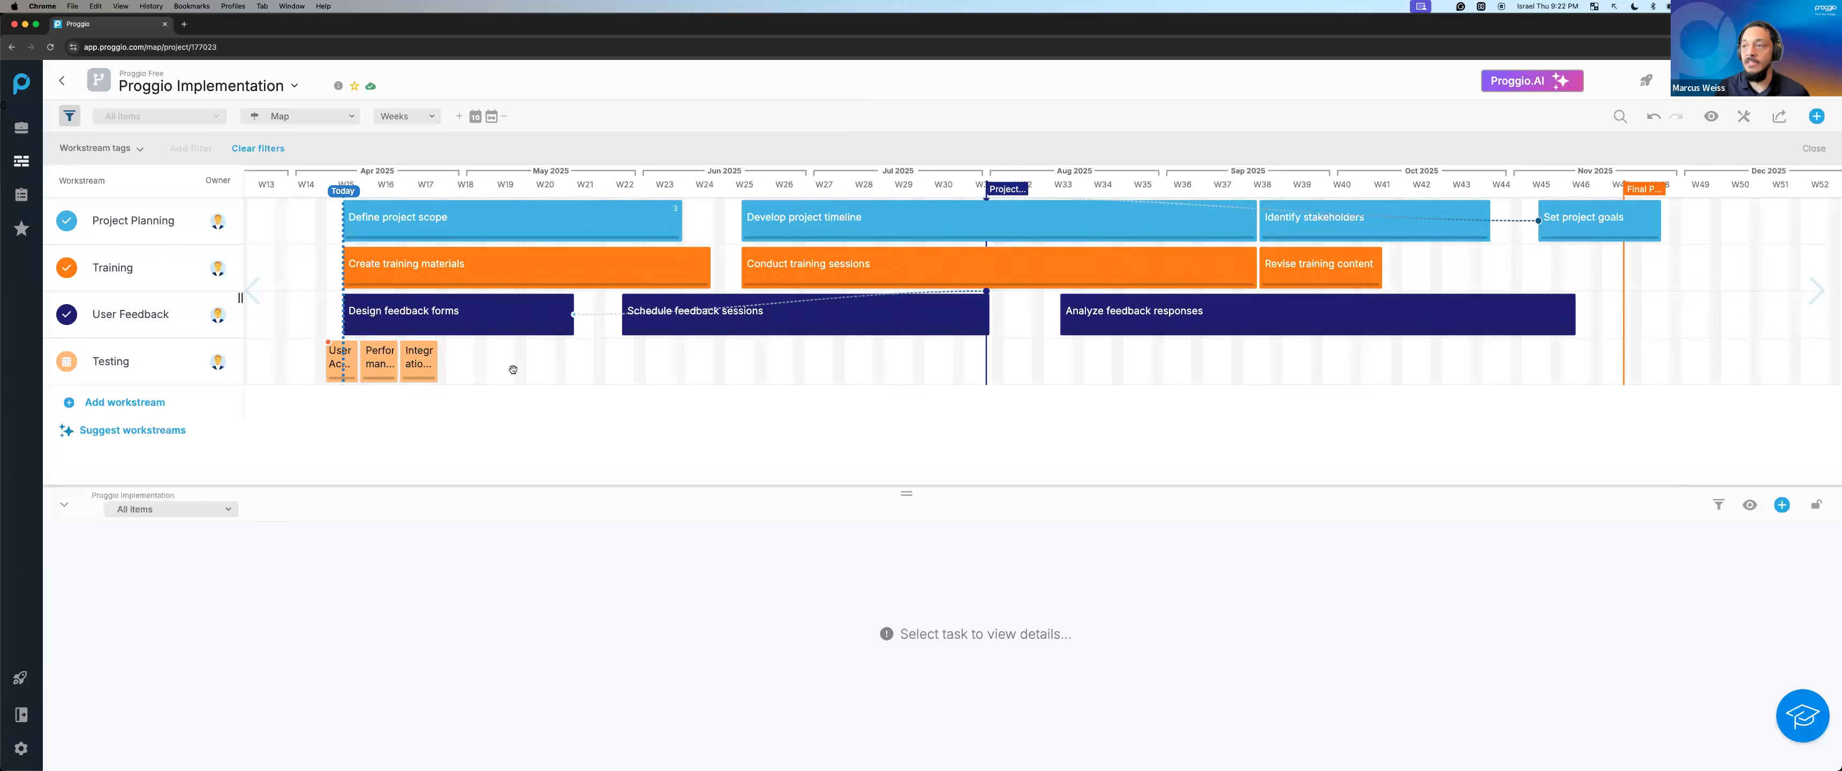
{"action": "mouse_move", "coordinate": [541, 366]}
{"action": "left_mouse_down"}
{"action": "mouse_move", "coordinate": [900, 362]}
{"action": "mouse_move", "coordinate": [516, 360]}
{"action": "left_mouse_up"}
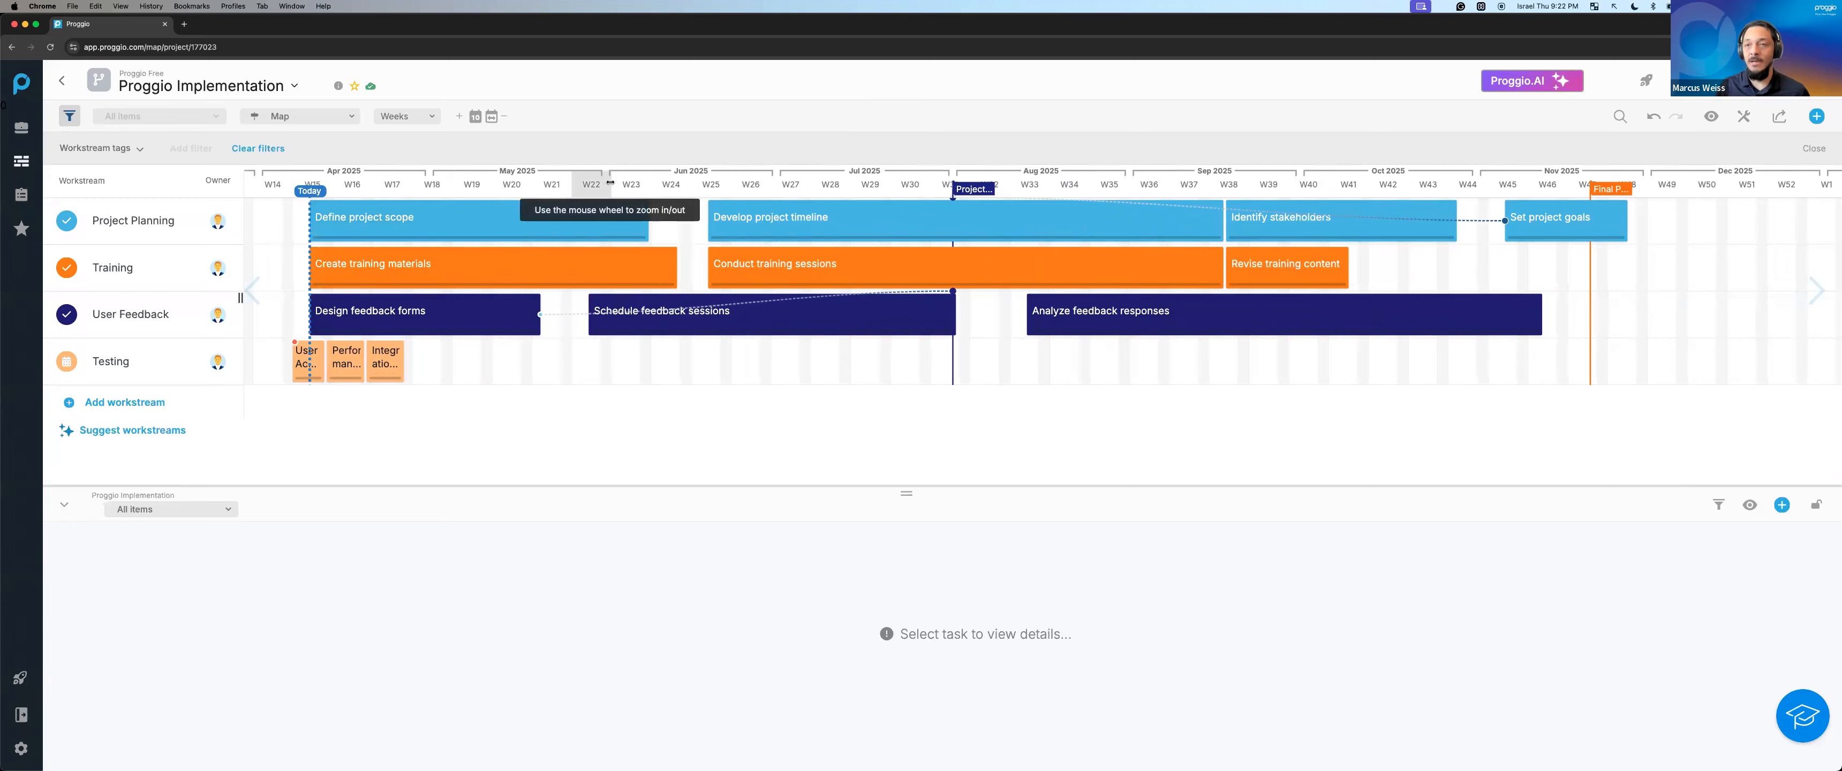
{"action": "scroll", "coordinate": [610, 183], "scroll_direction": "down", "scroll_amount": 5}
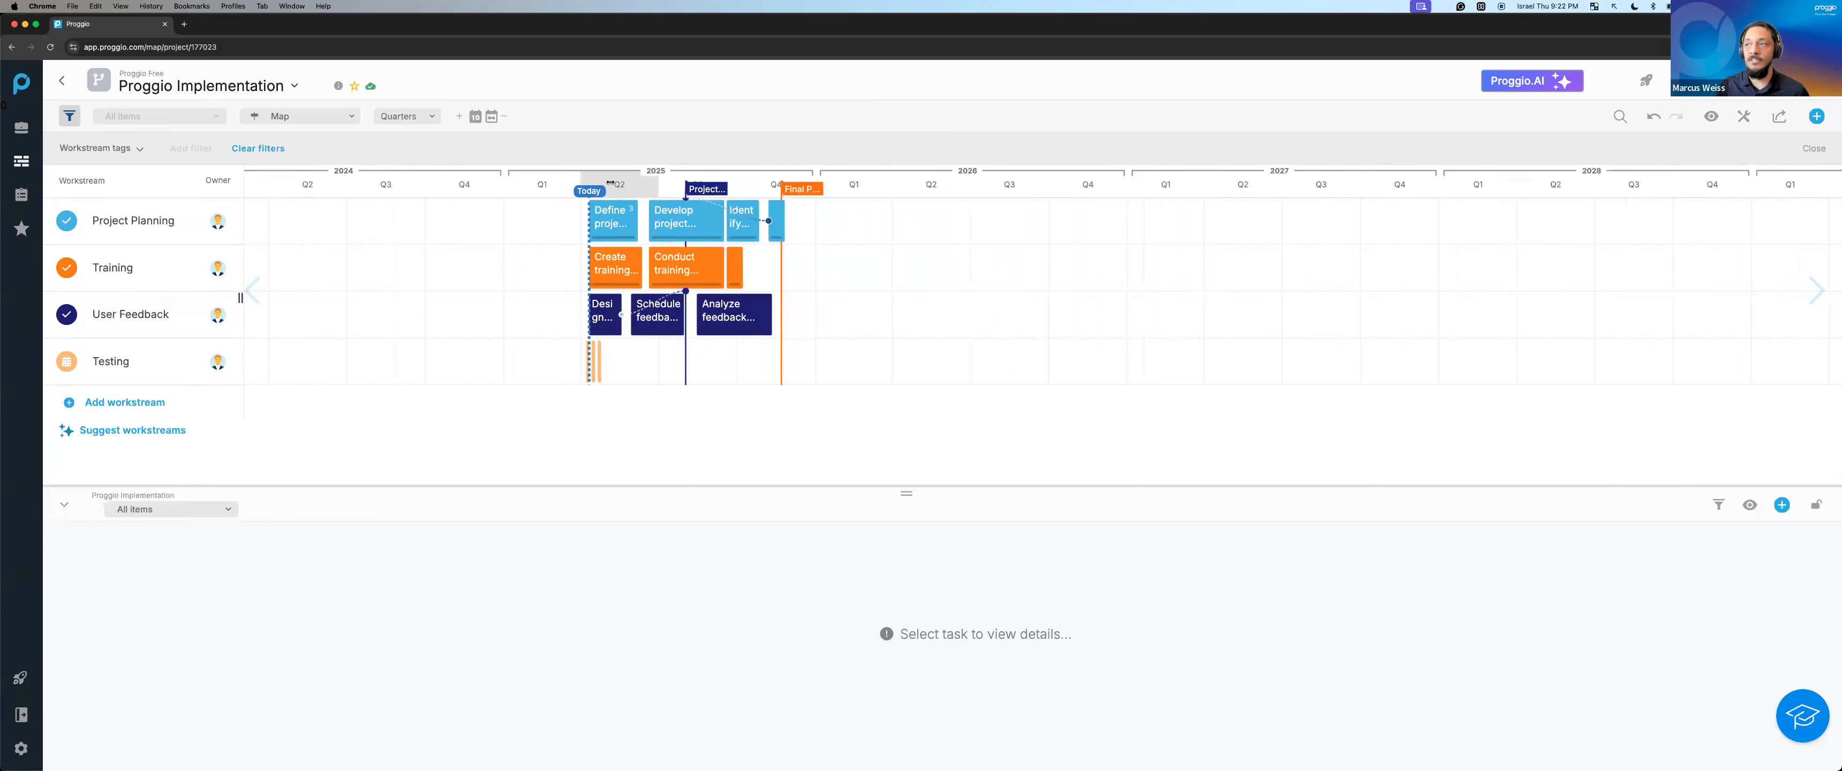
{"action": "scroll", "coordinate": [610, 182], "scroll_direction": "up", "scroll_amount": 3}
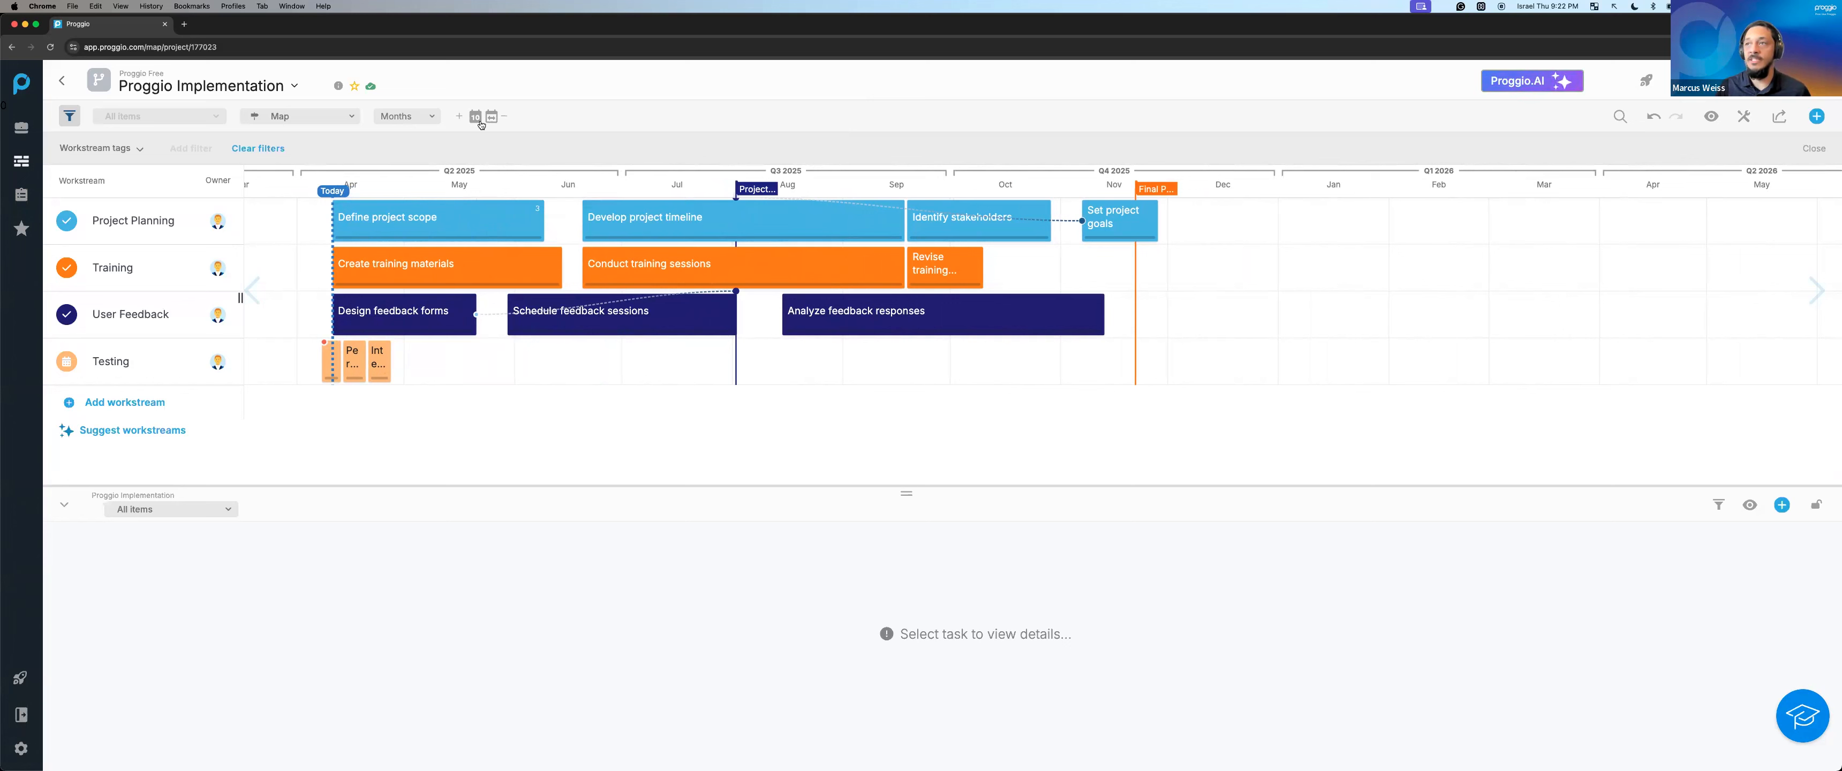
{"action": "left_click", "coordinate": [420, 123]}
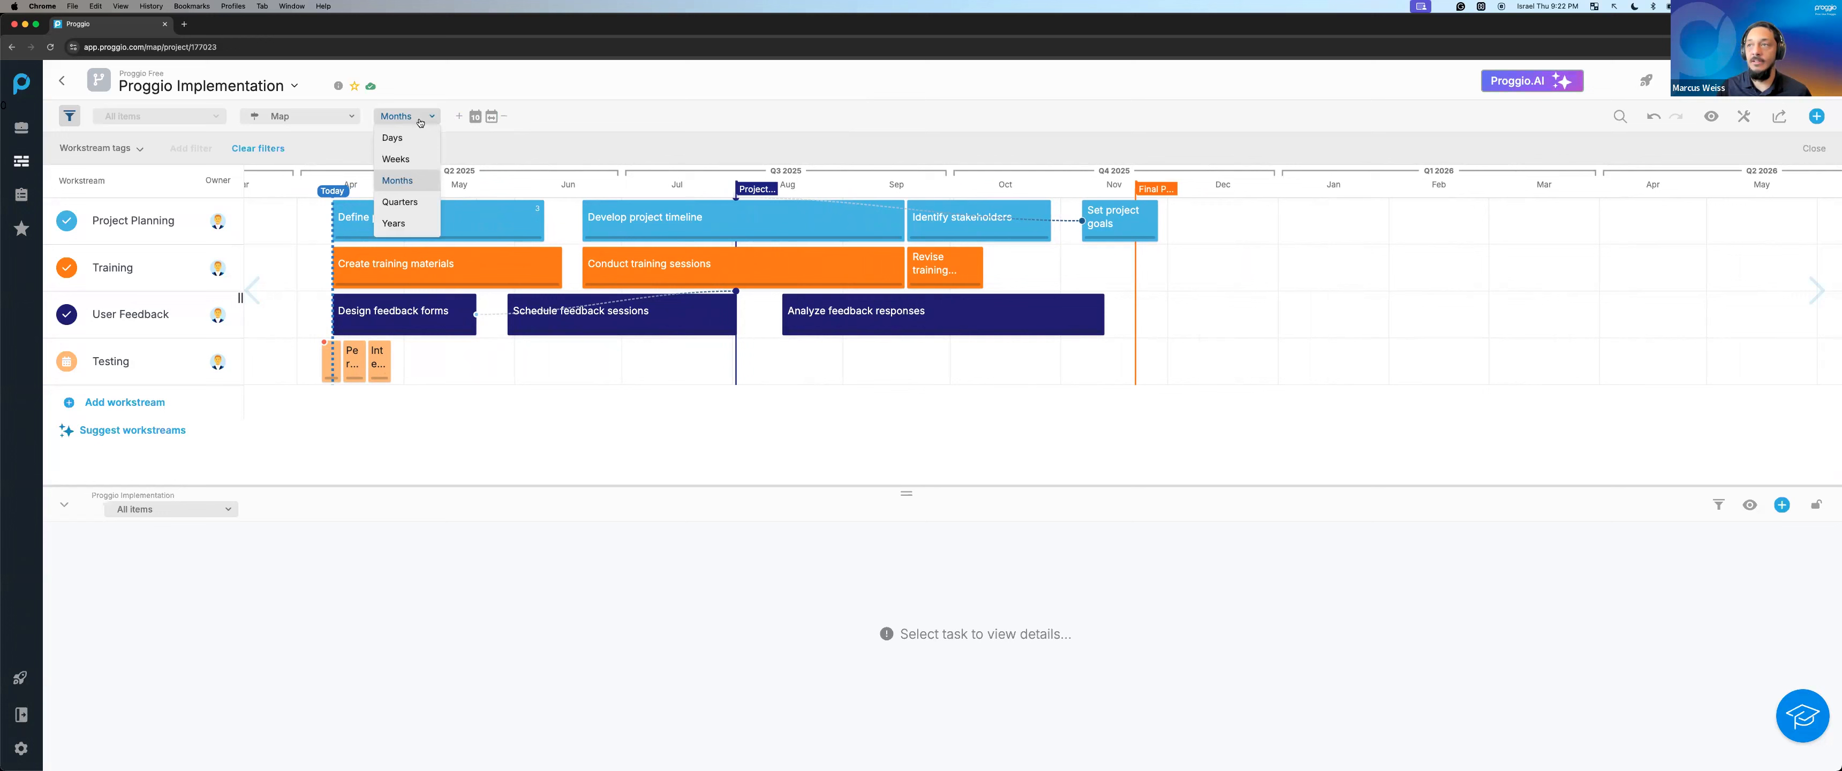
{"action": "left_click", "coordinate": [429, 159]}
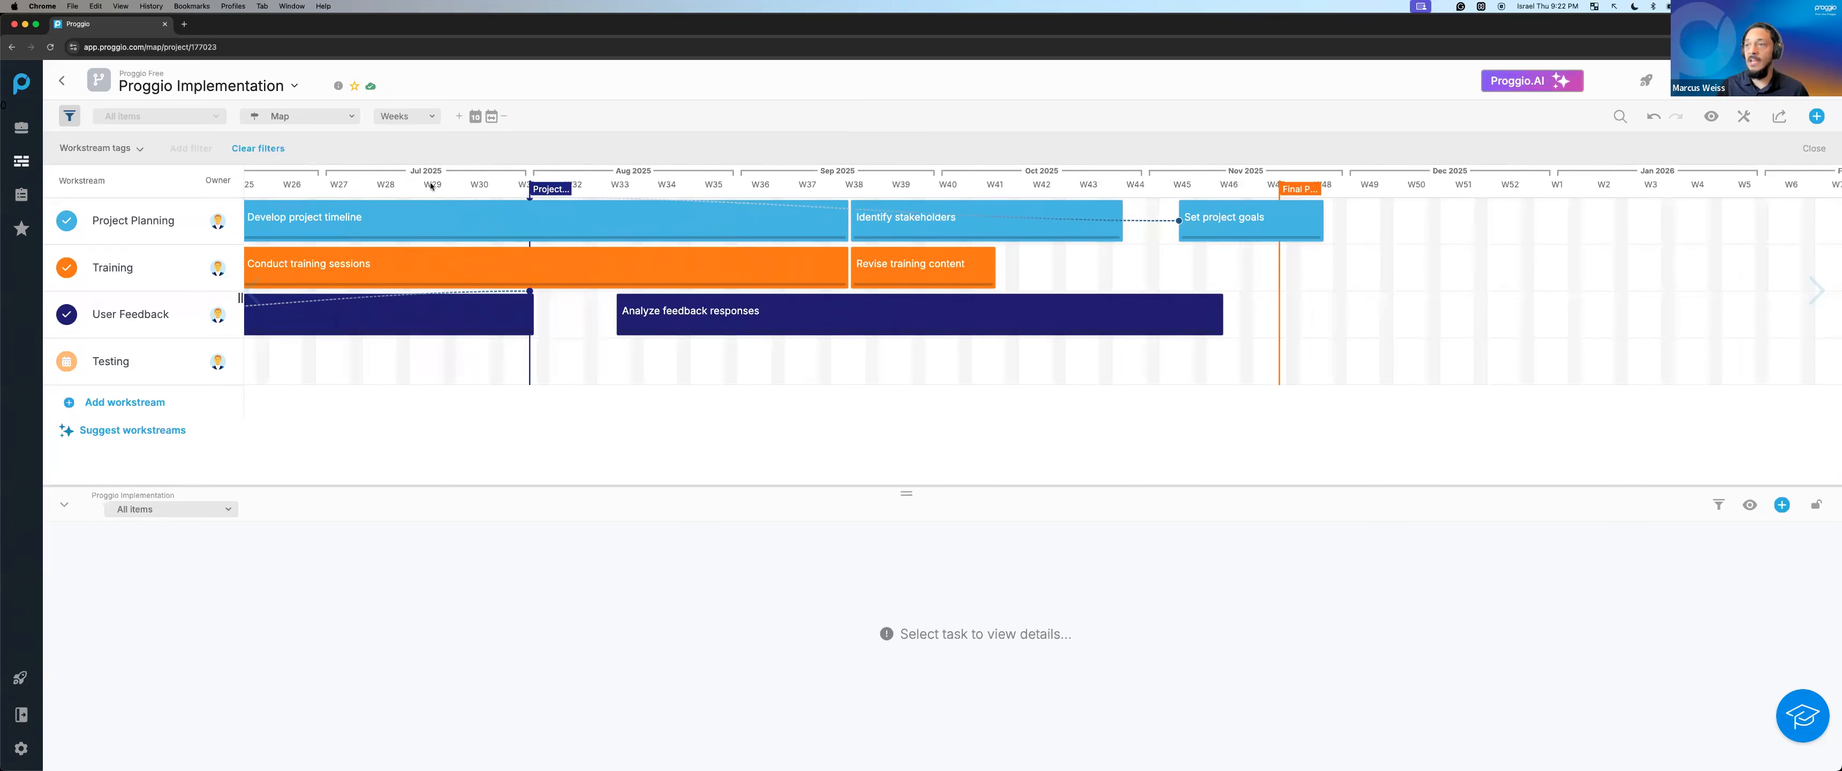
{"action": "left_click", "coordinate": [476, 119]}
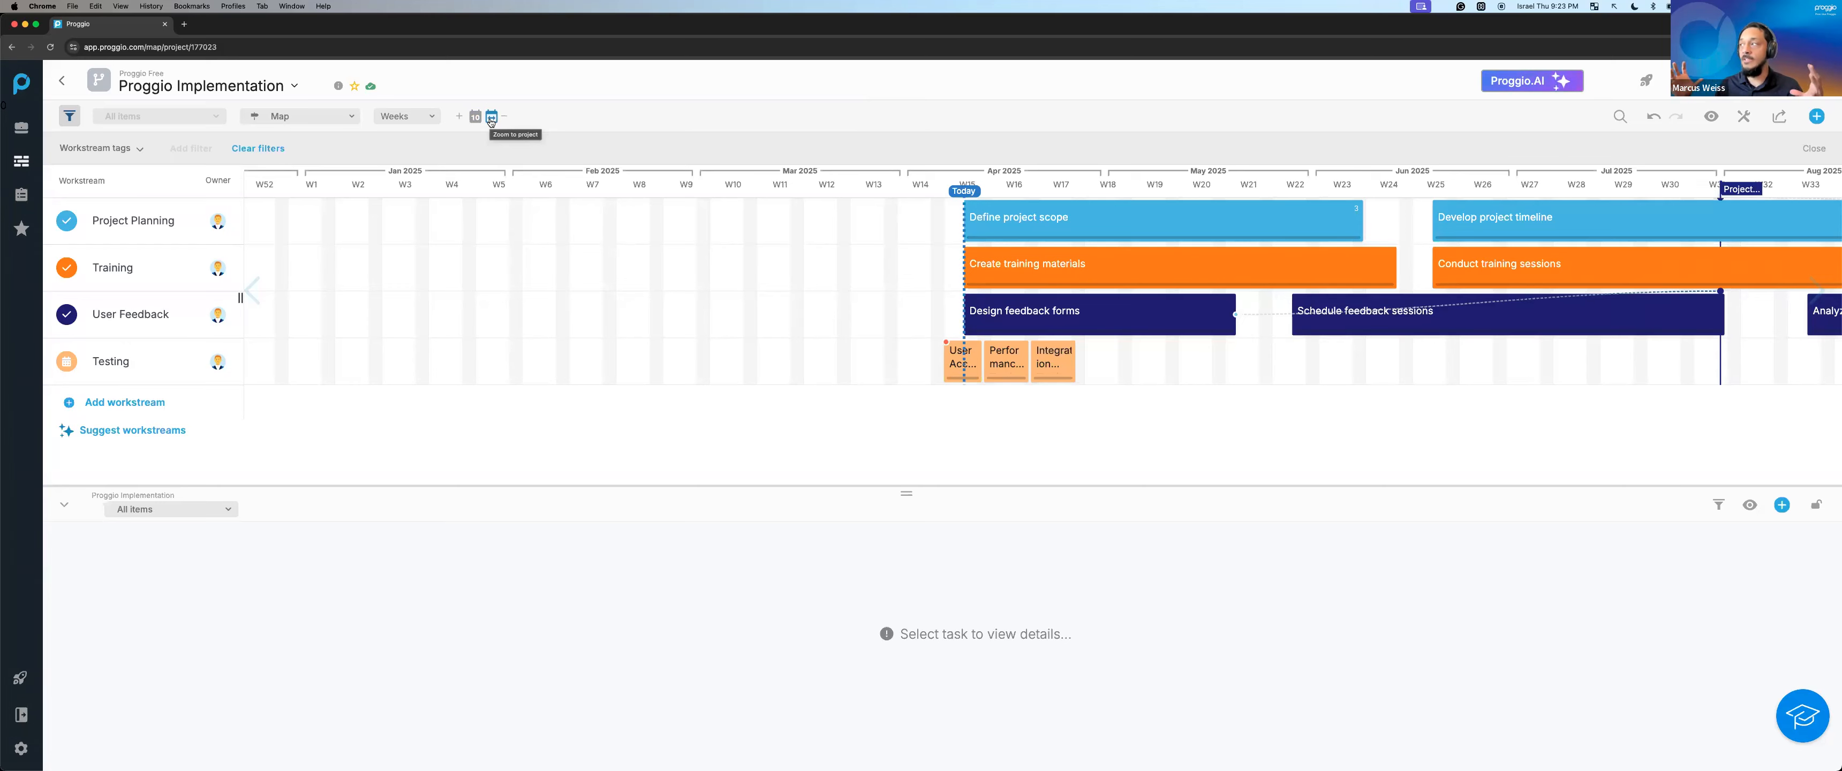
{"action": "left_click", "coordinate": [491, 119]}
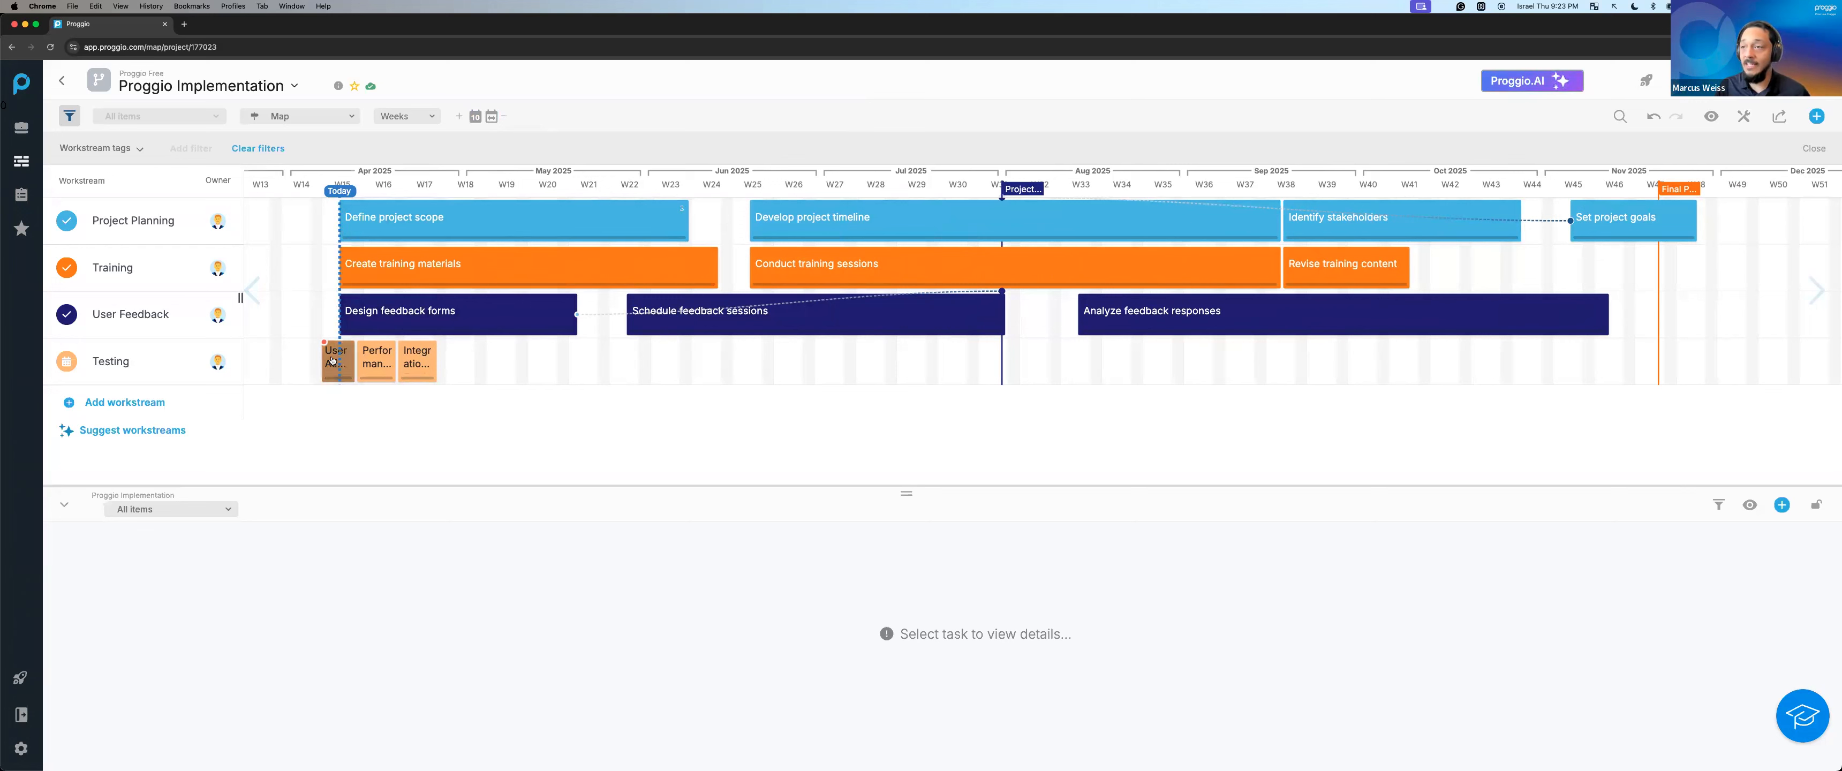
Shift the Testing workstream's tasks so User Acceptance Testing starts on Apr 10, and lengthen that task.
{"action": "left_click_drag", "start_coordinate": [521, 373], "coordinate": [367, 370]}
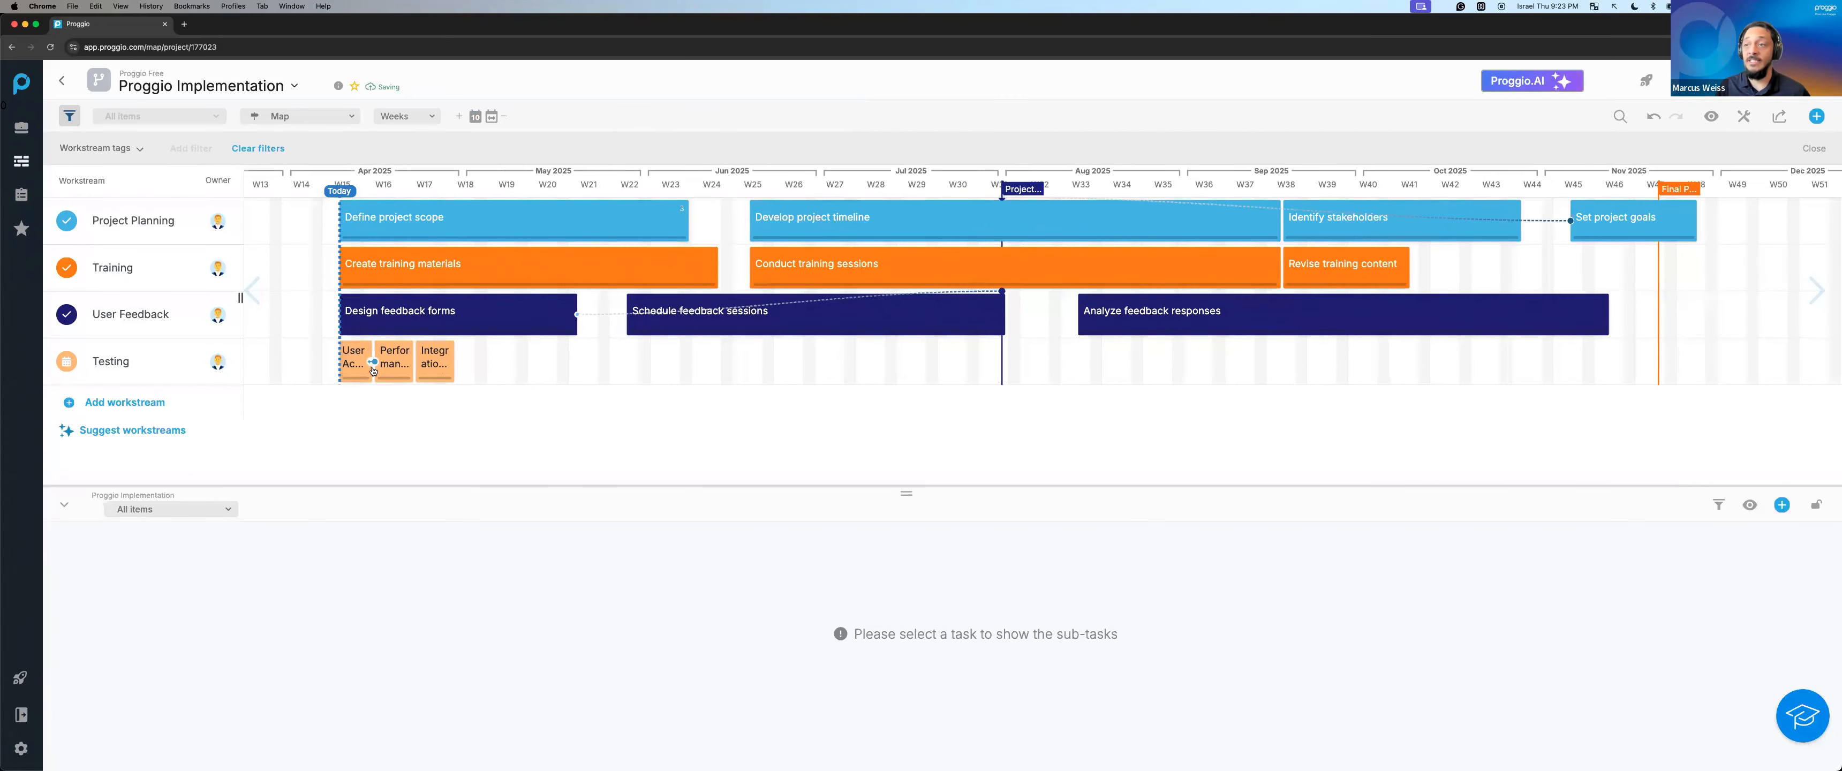
{"action": "left_click", "coordinate": [361, 374]}
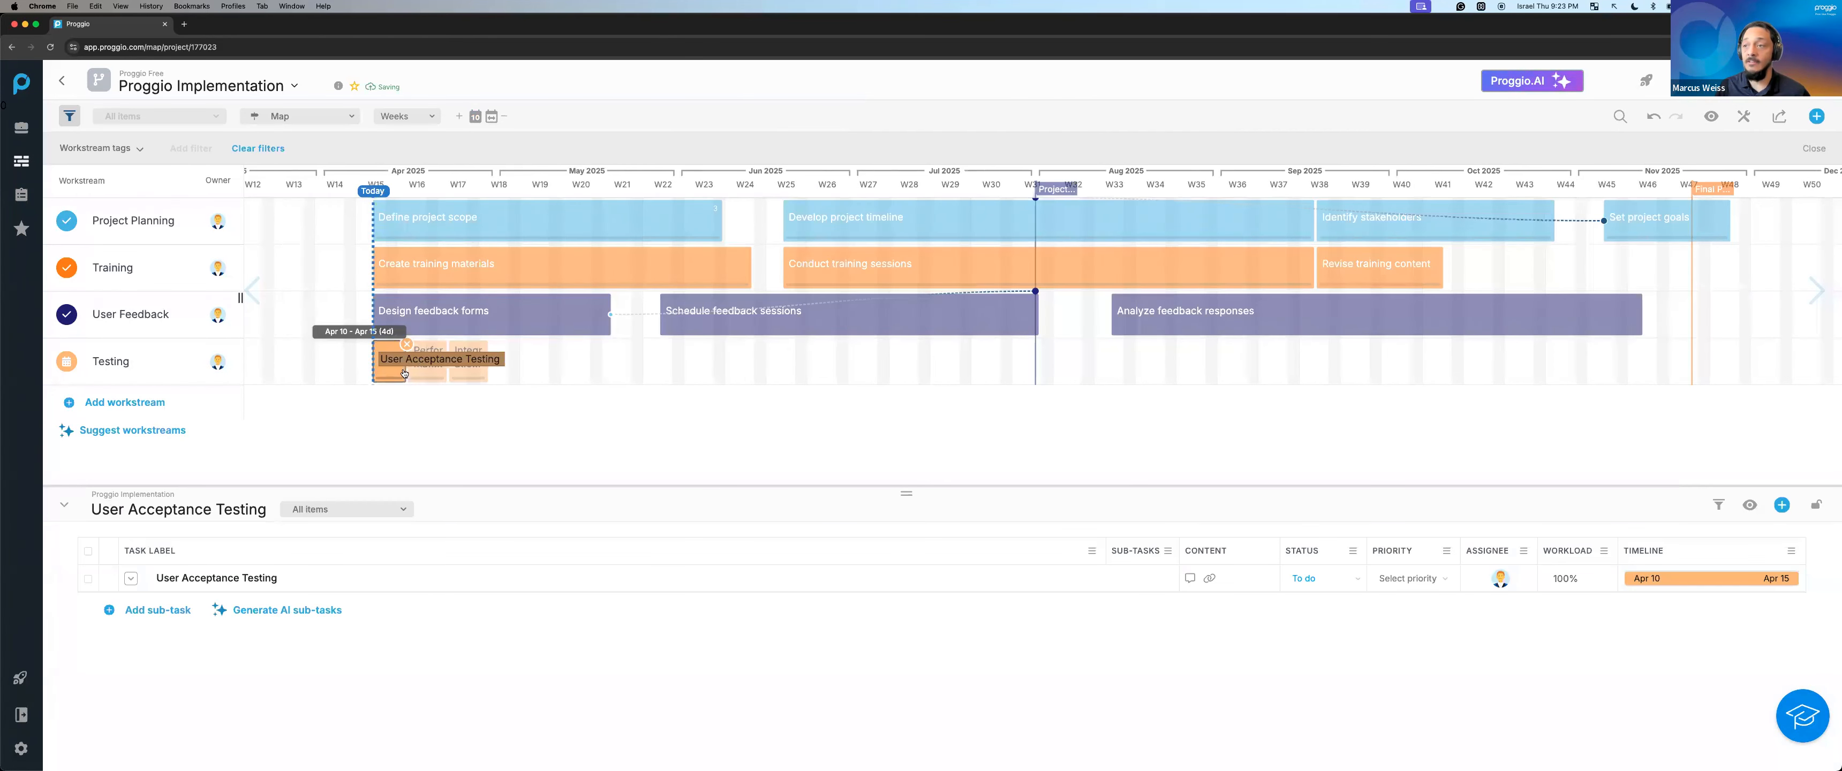
{"action": "mouse_move", "coordinate": [405, 371]}
{"action": "left_mouse_down"}
{"action": "mouse_move", "coordinate": [785, 407]}
{"action": "mouse_move", "coordinate": [697, 375]}
{"action": "mouse_move", "coordinate": [440, 364]}
{"action": "left_mouse_up"}
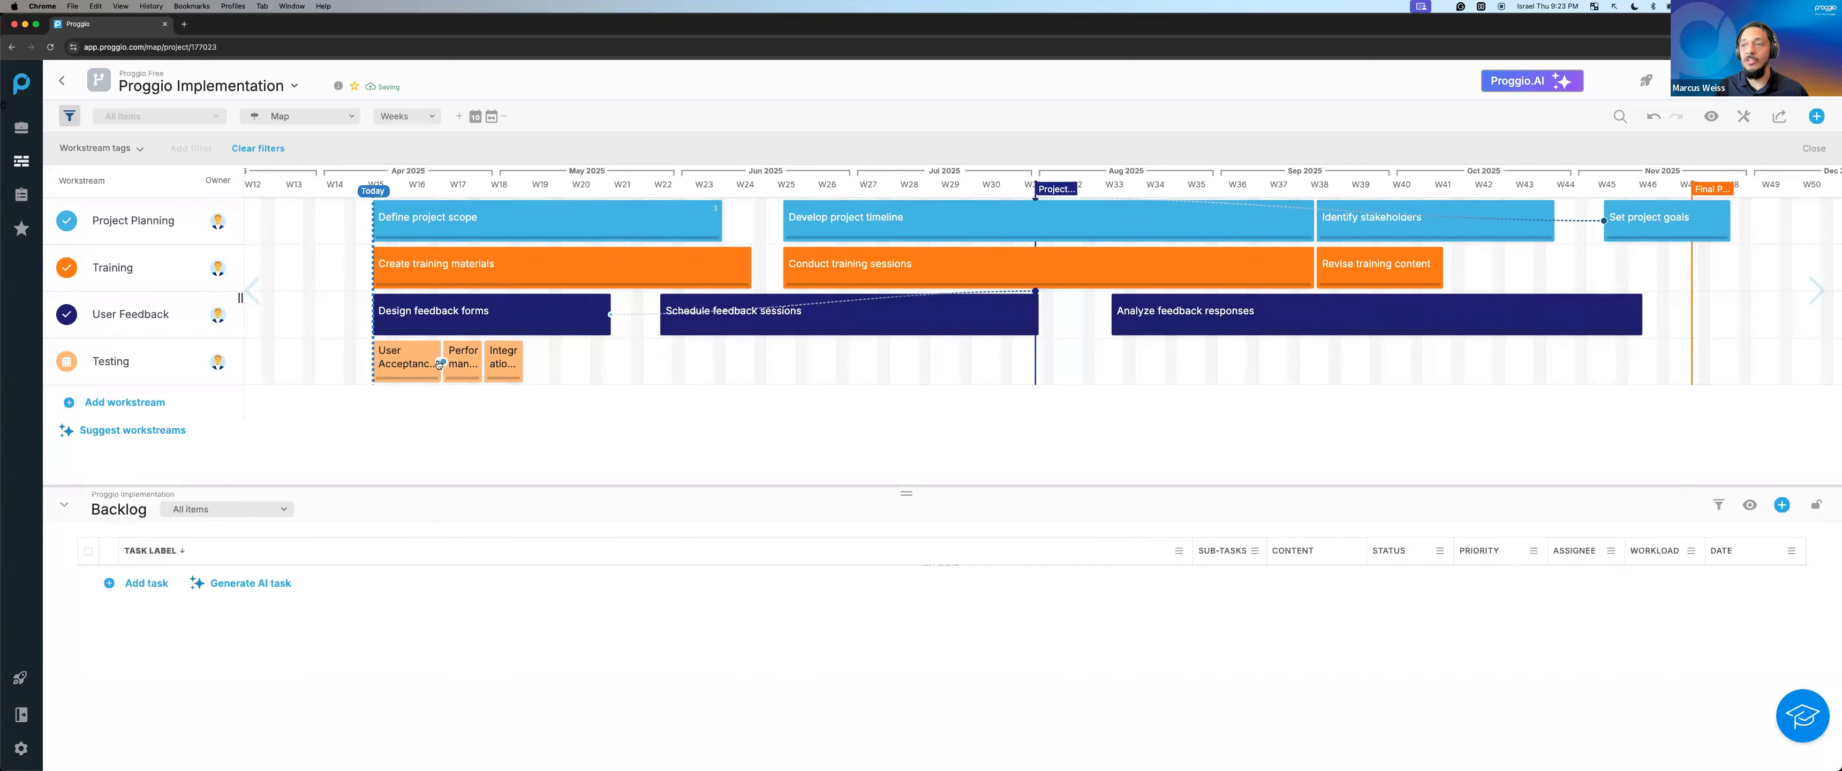
Link User Acceptance Testing to Schedule feedback sessions, and Performance Testing to the Project Kickoff milestone.
{"action": "left_click_drag", "start_coordinate": [441, 363], "coordinate": [662, 316]}
{"action": "left_click_drag", "start_coordinate": [736, 355], "coordinate": [1036, 338]}
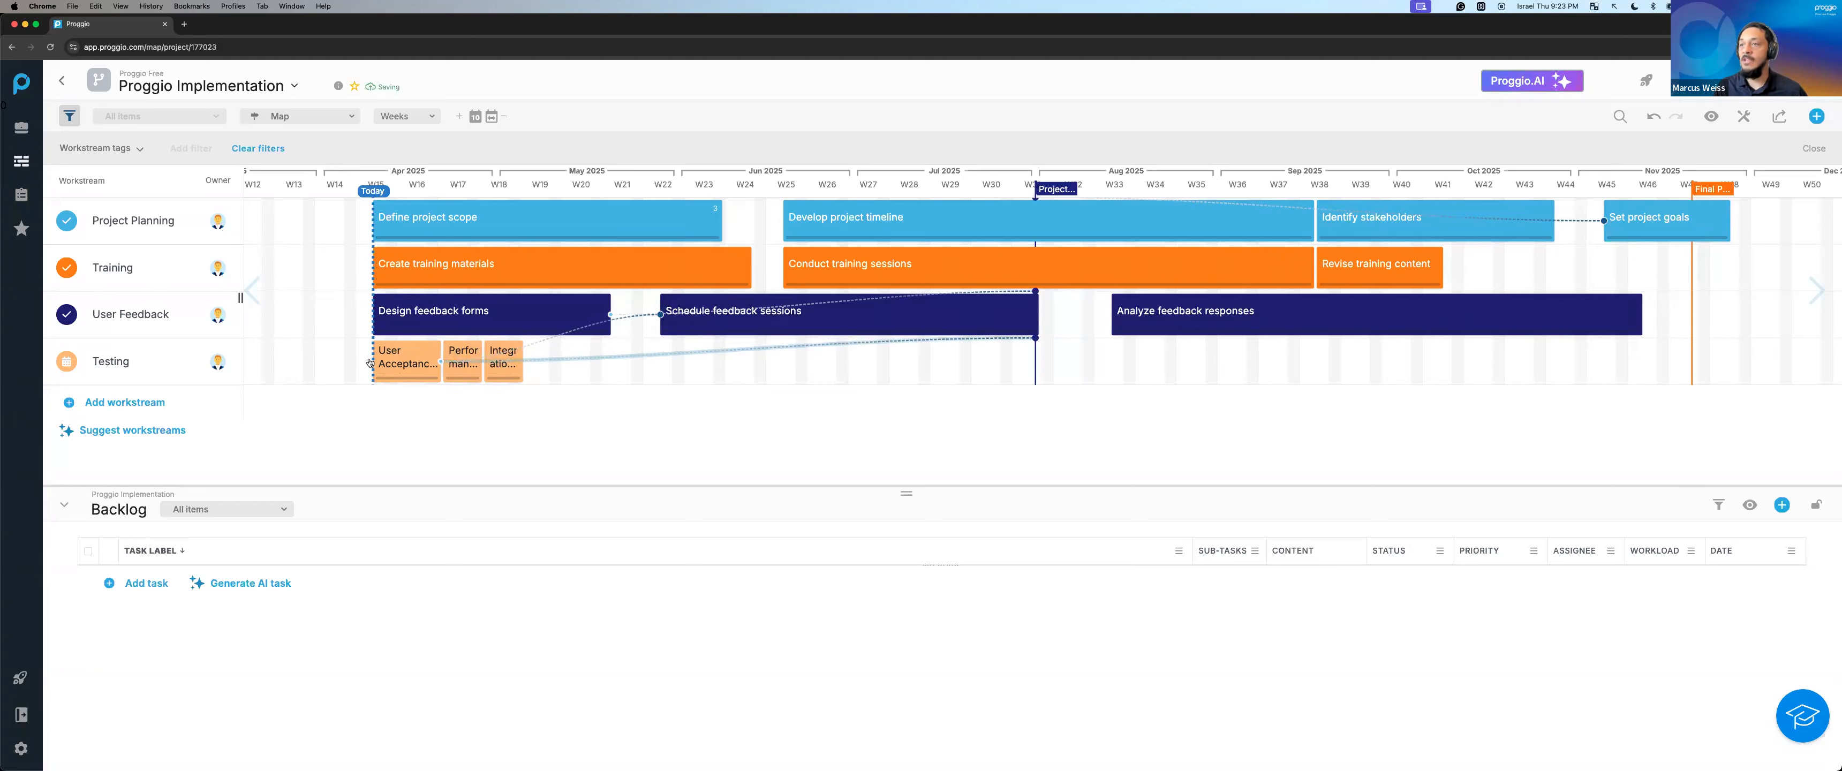
Reschedule Performance Testing to run from early May to about the start of June, and Integration Testing from Jul 08 to Jul 30.
{"action": "left_click_drag", "start_coordinate": [405, 362], "coordinate": [894, 387]}
{"action": "left_click_drag", "start_coordinate": [579, 371], "coordinate": [688, 371]}
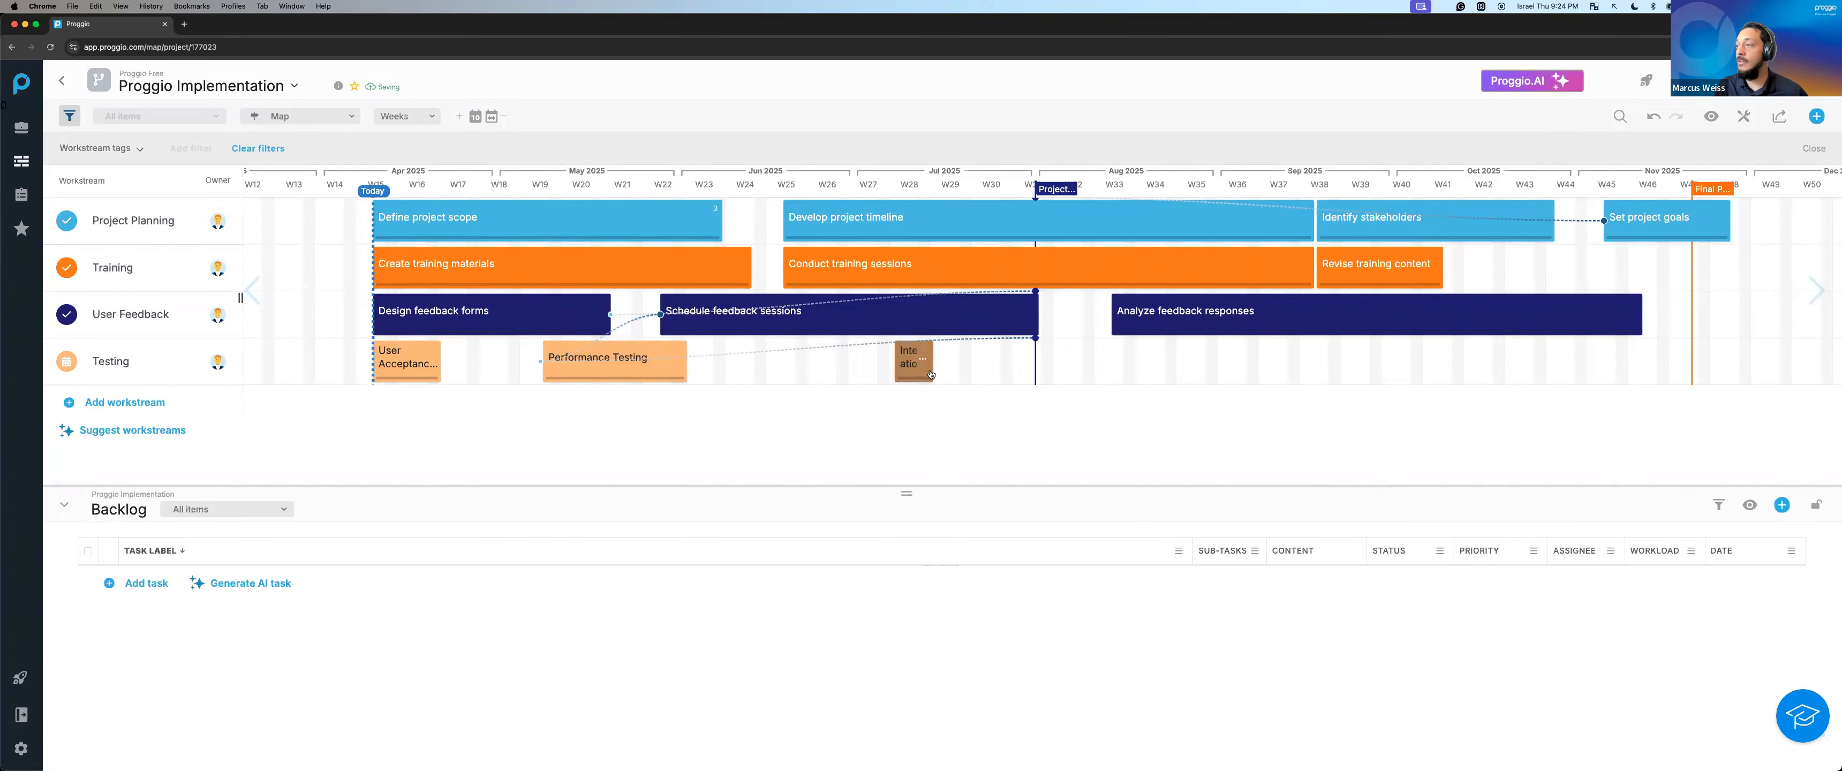
{"action": "left_click_drag", "start_coordinate": [930, 374], "coordinate": [1026, 372]}
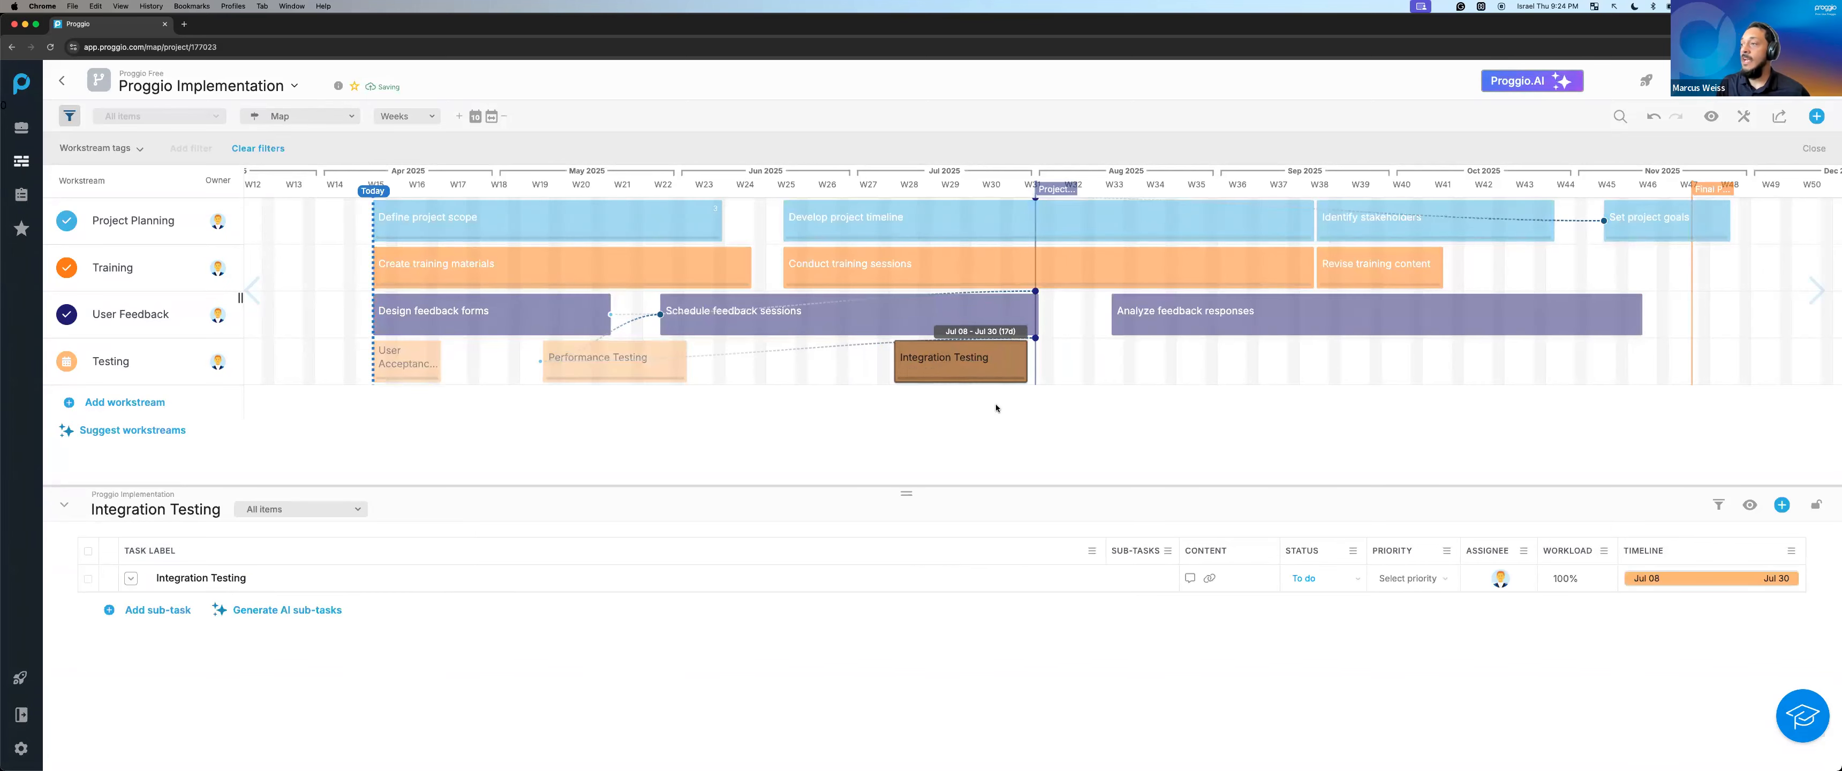
{"action": "left_click", "coordinate": [872, 370]}
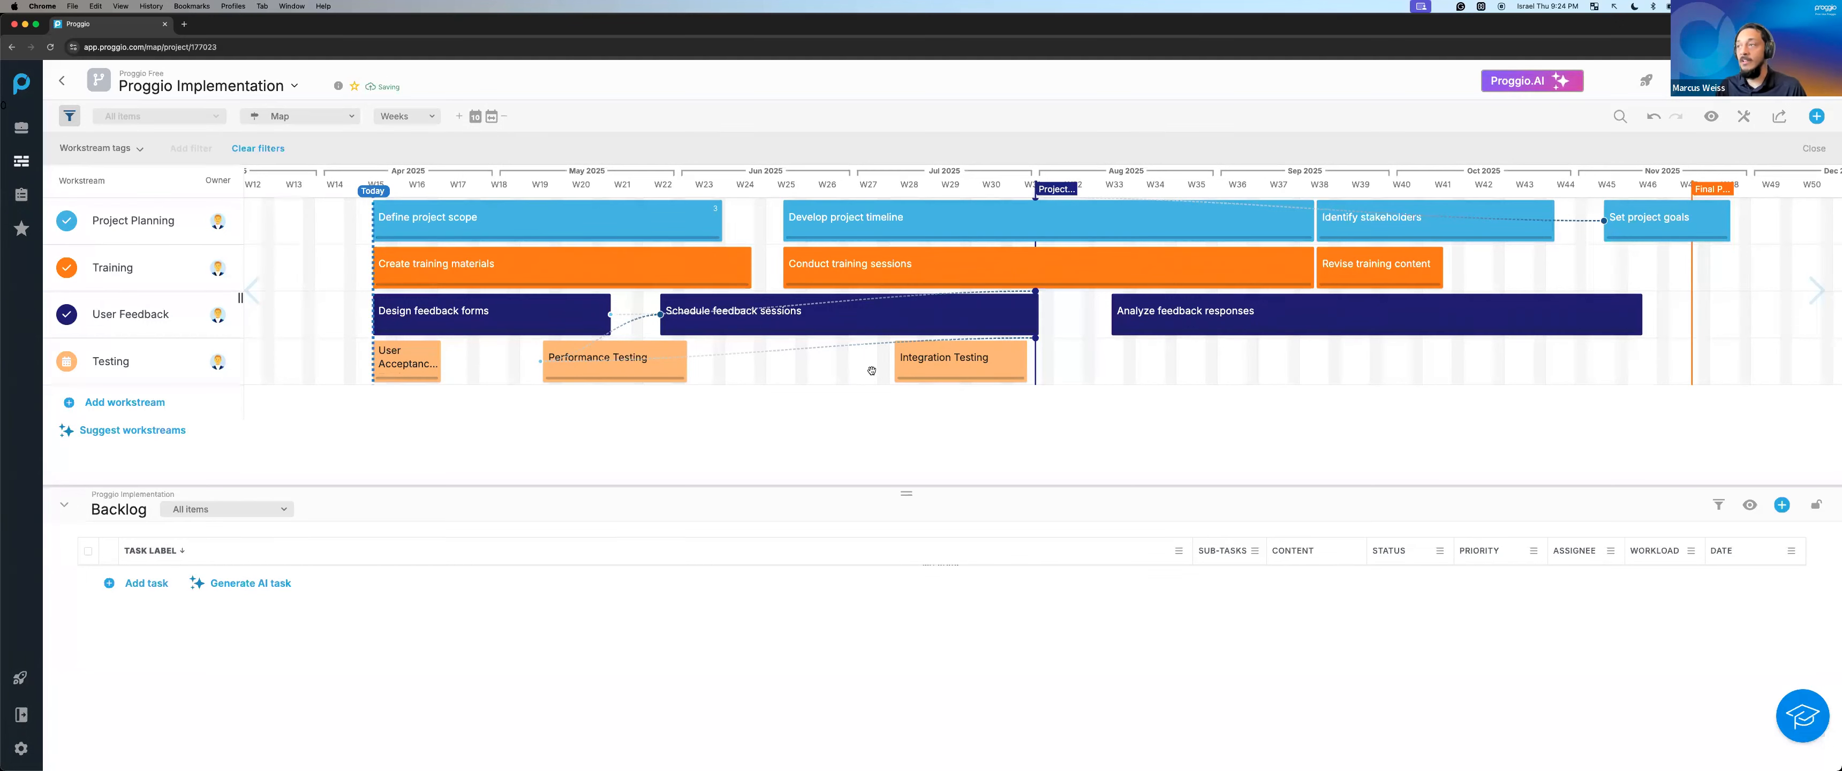
Examine the kinds of items that can be added to the project and the available import sources.
{"action": "mouse_move", "coordinate": [858, 376]}
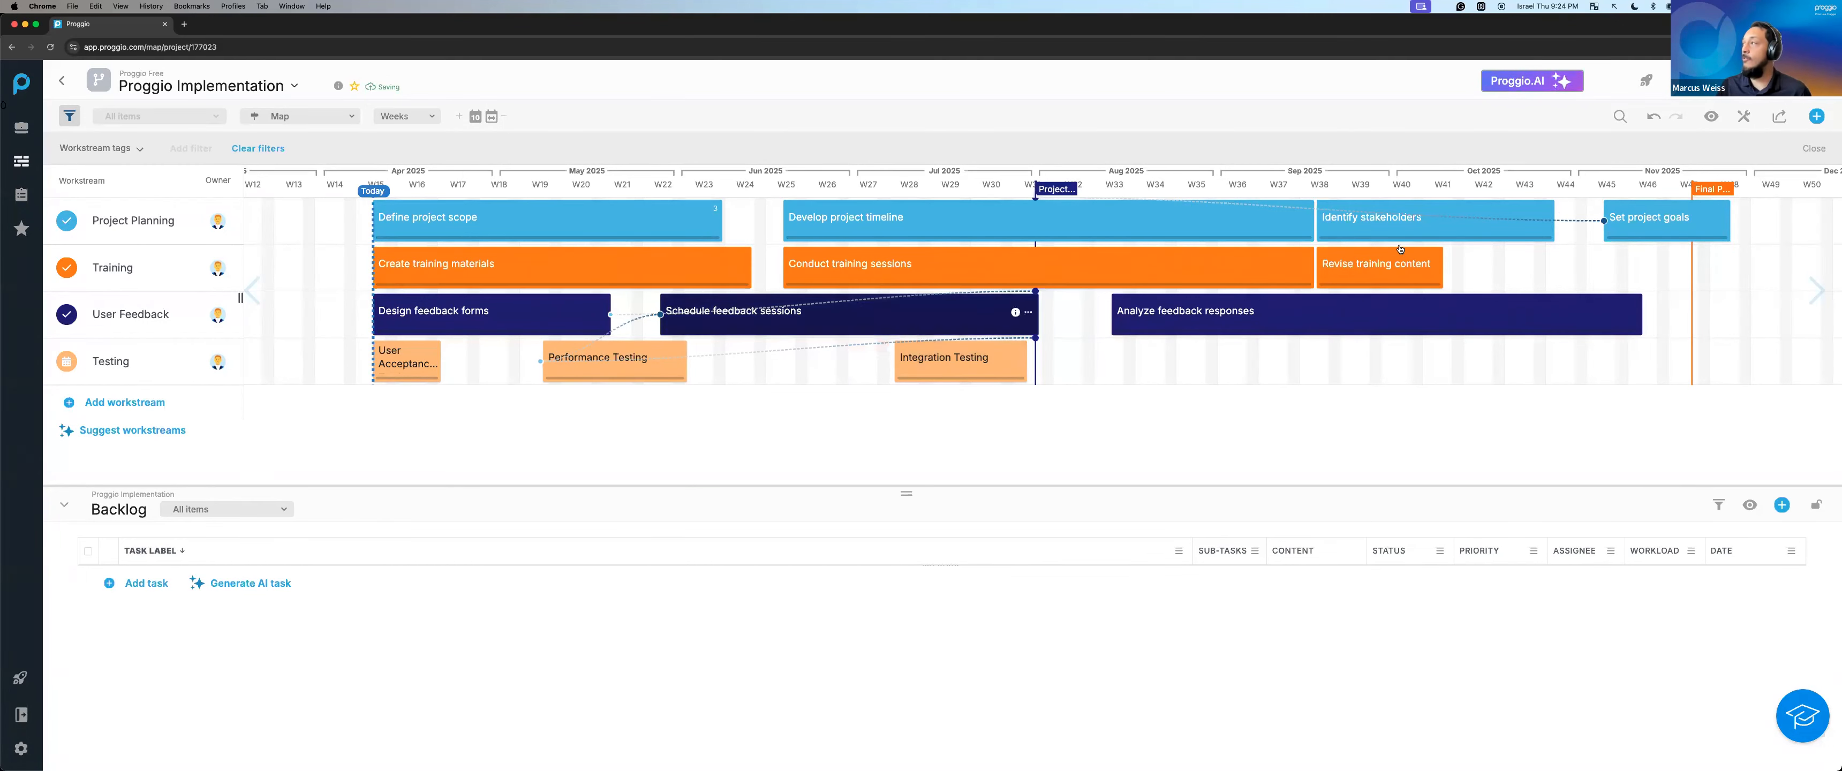
{"action": "left_click", "coordinate": [1817, 115]}
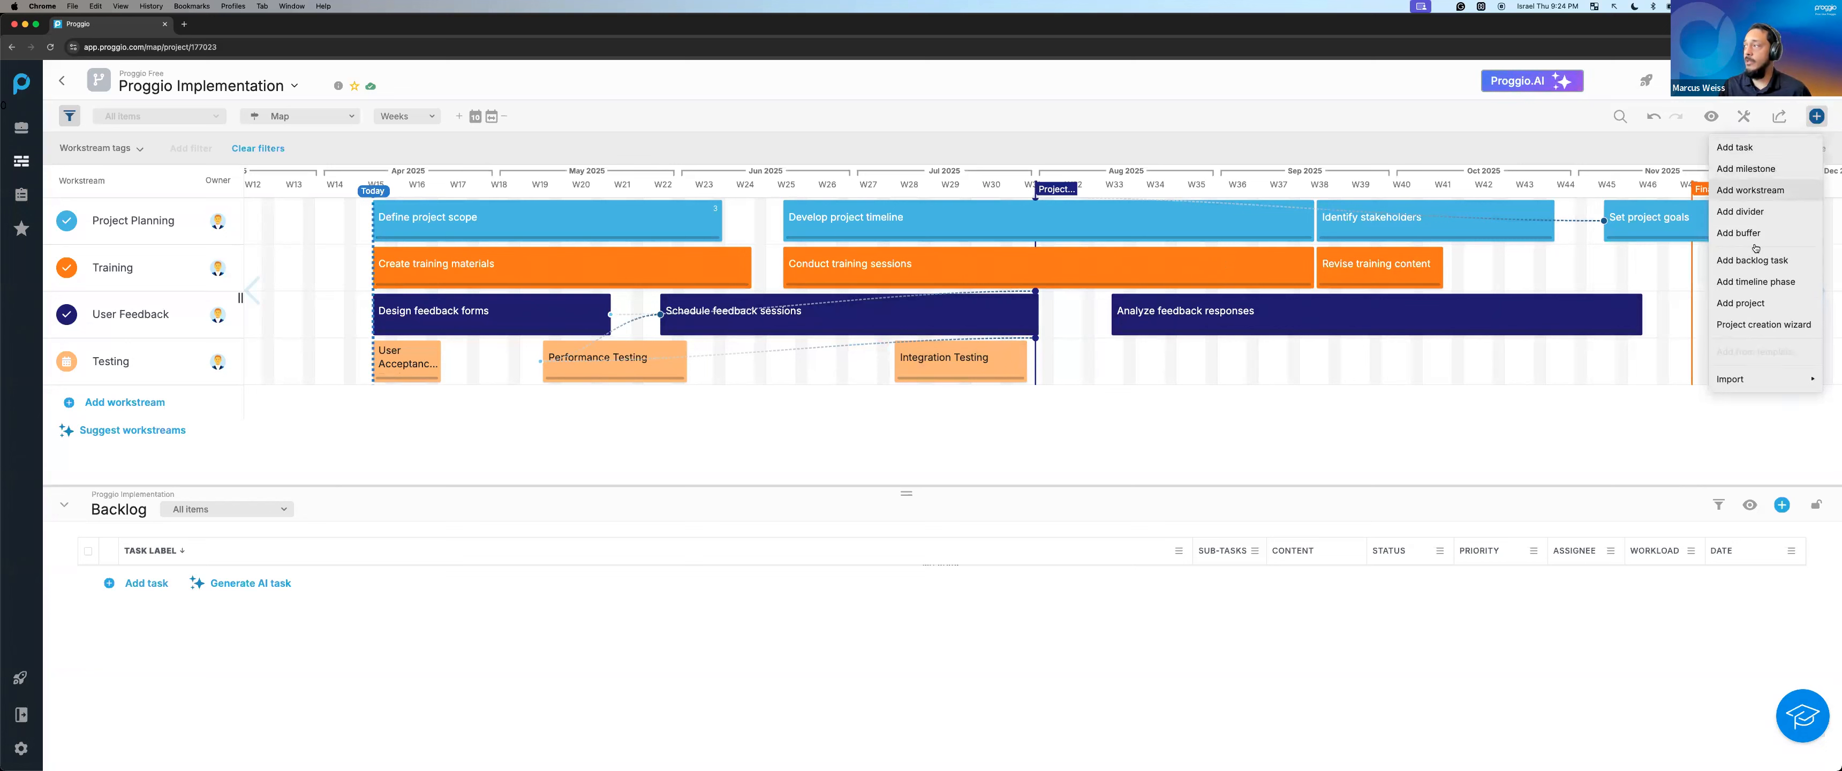
{"action": "mouse_move", "coordinate": [1753, 381]}
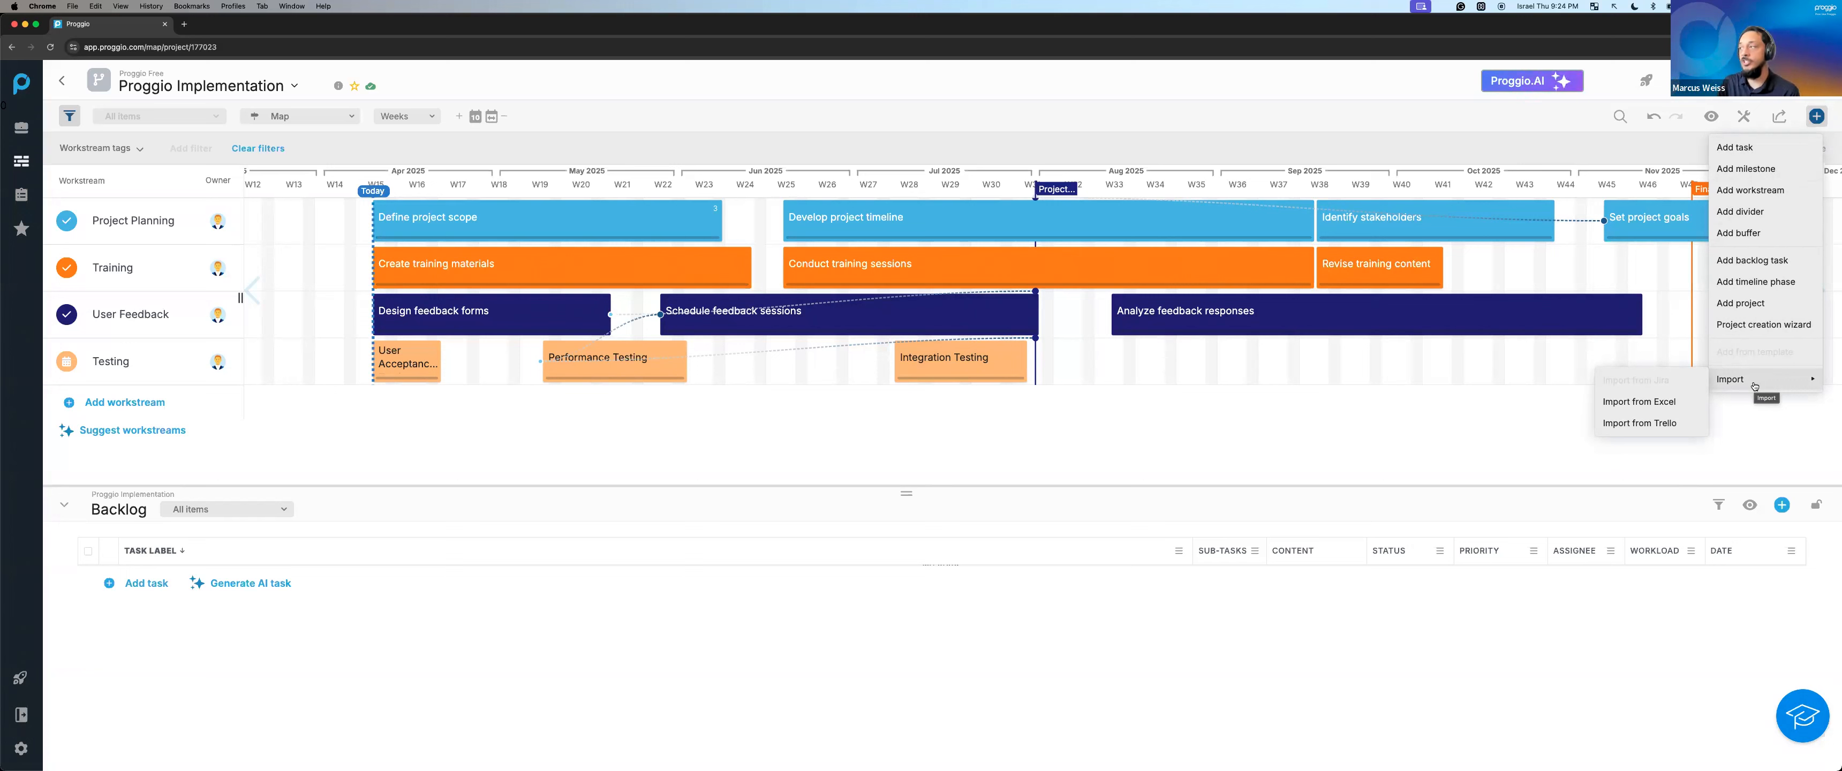
{"action": "left_click", "coordinate": [1184, 412]}
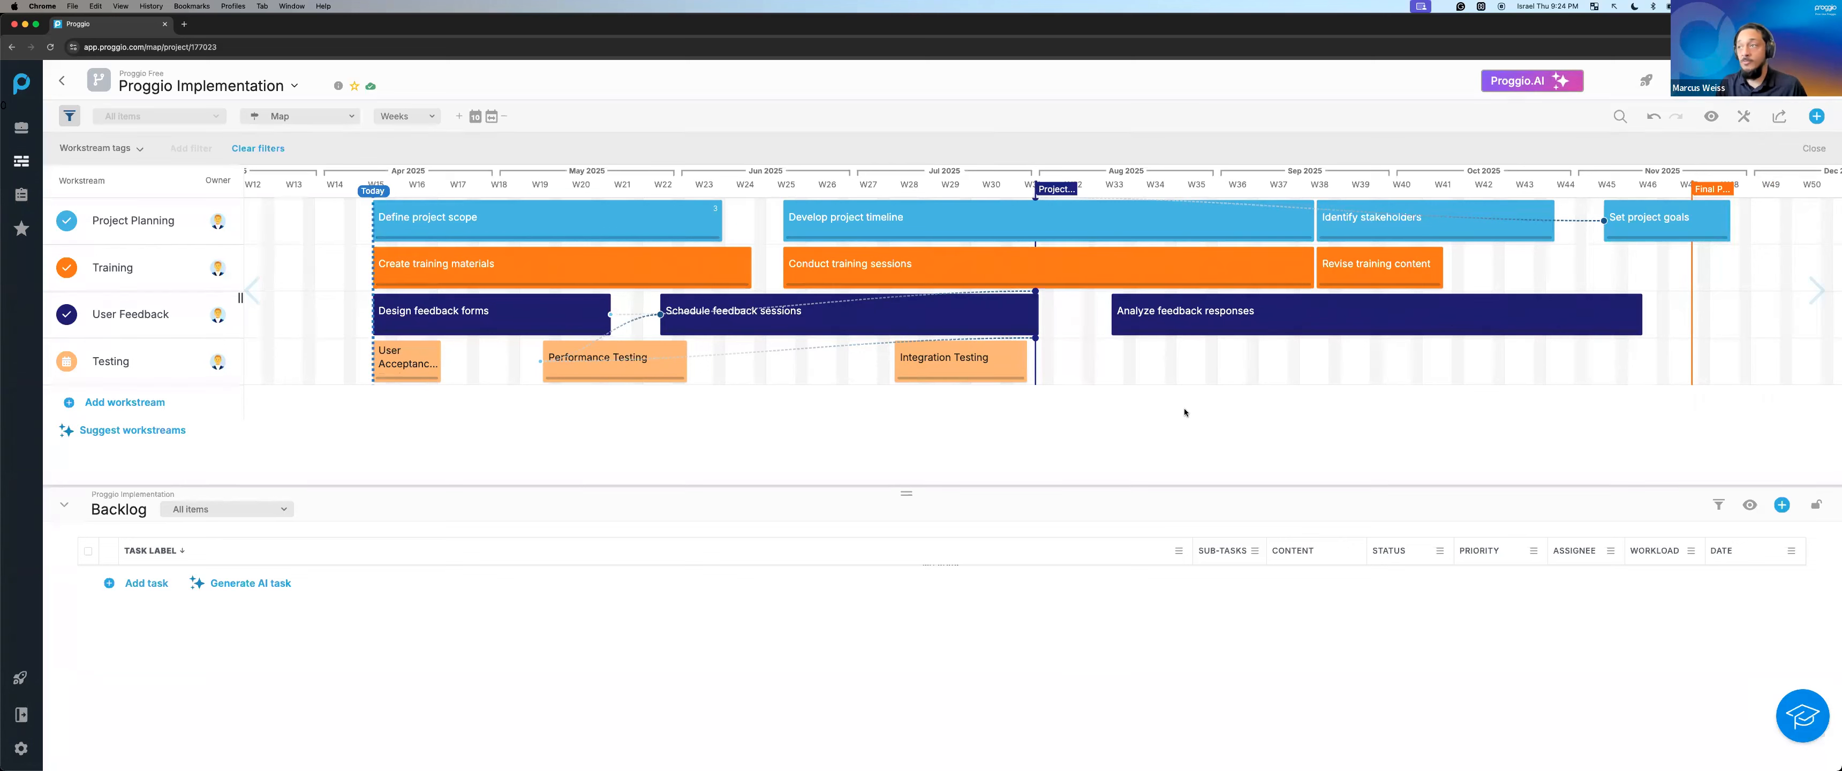
Examine the access levels and user roles available when inviting a new user, including Executive Manager, Project Contributor and Tasks Only.
{"action": "left_click", "coordinate": [1778, 118]}
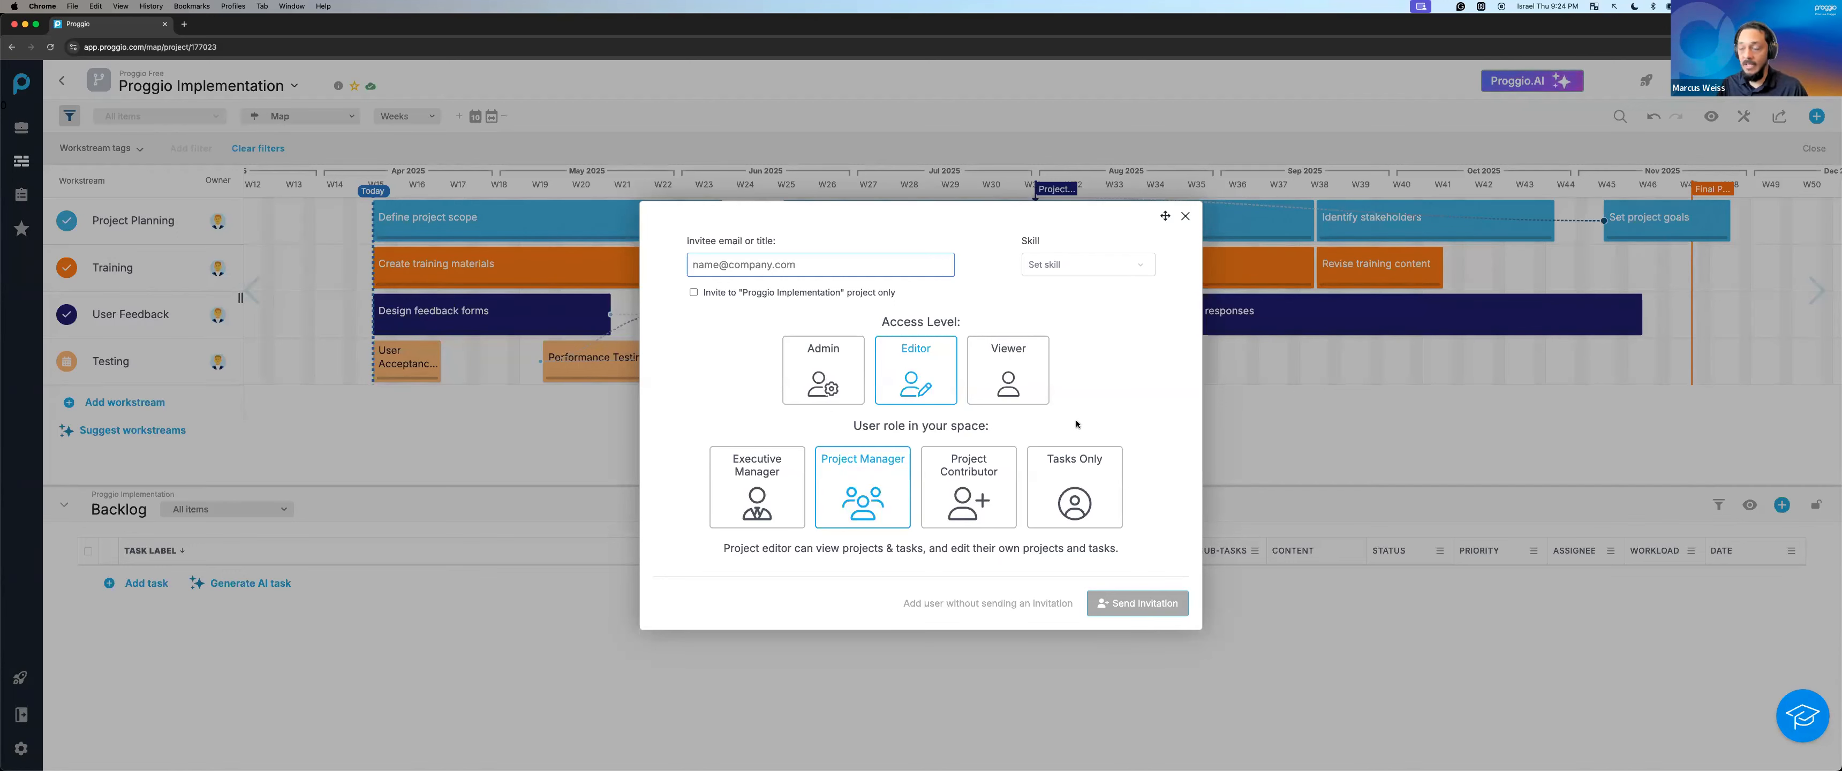
{"action": "left_click_drag", "start_coordinate": [785, 541], "coordinate": [1180, 581]}
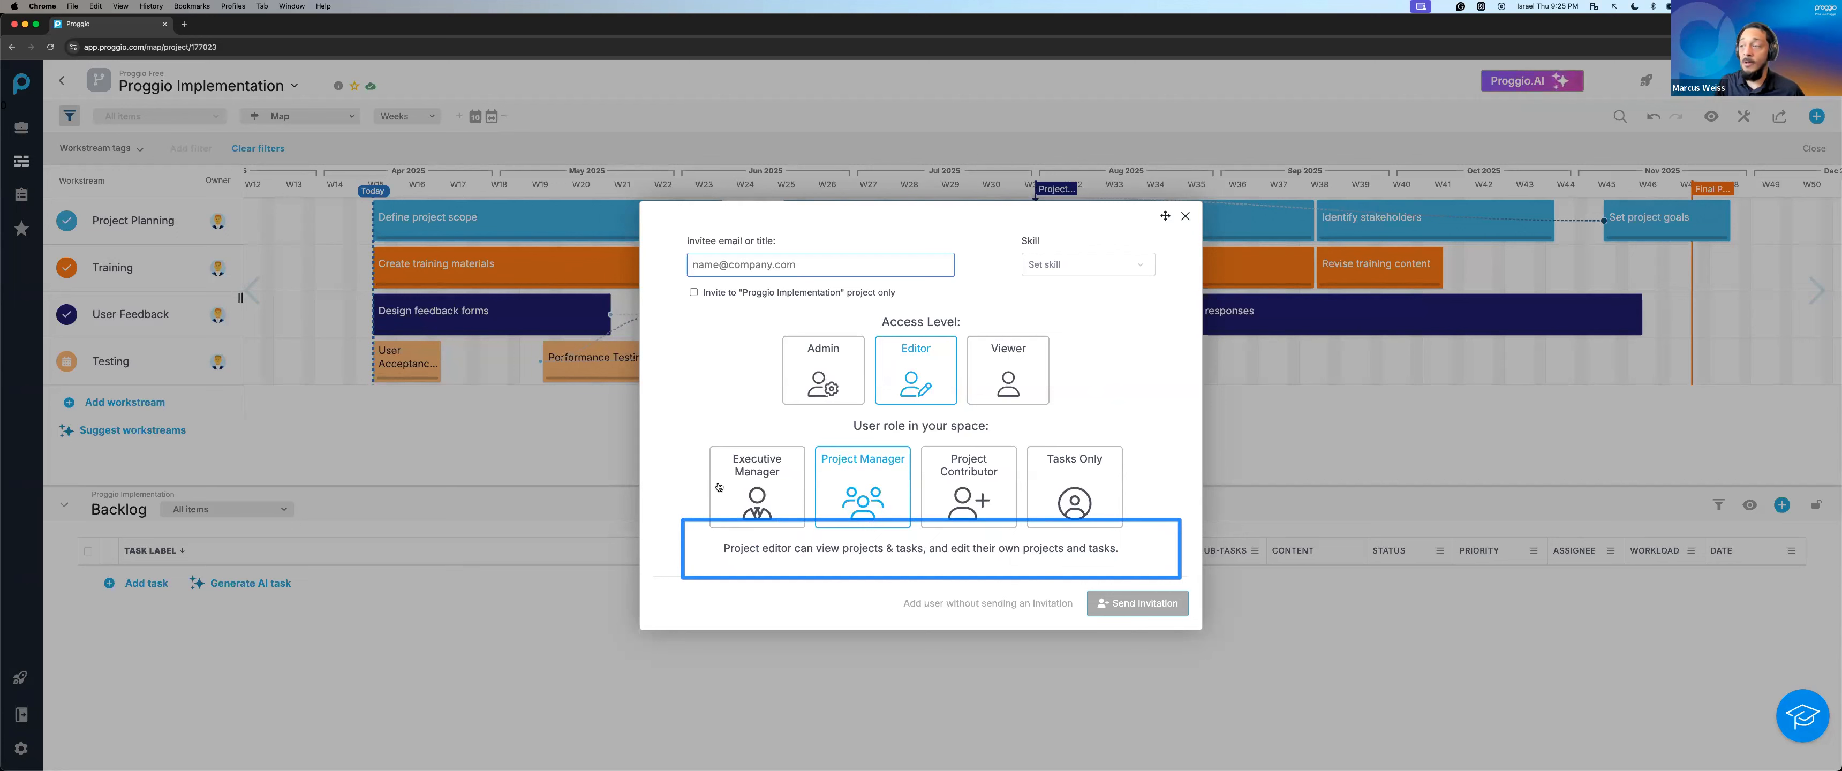
{"action": "left_click", "coordinate": [735, 489]}
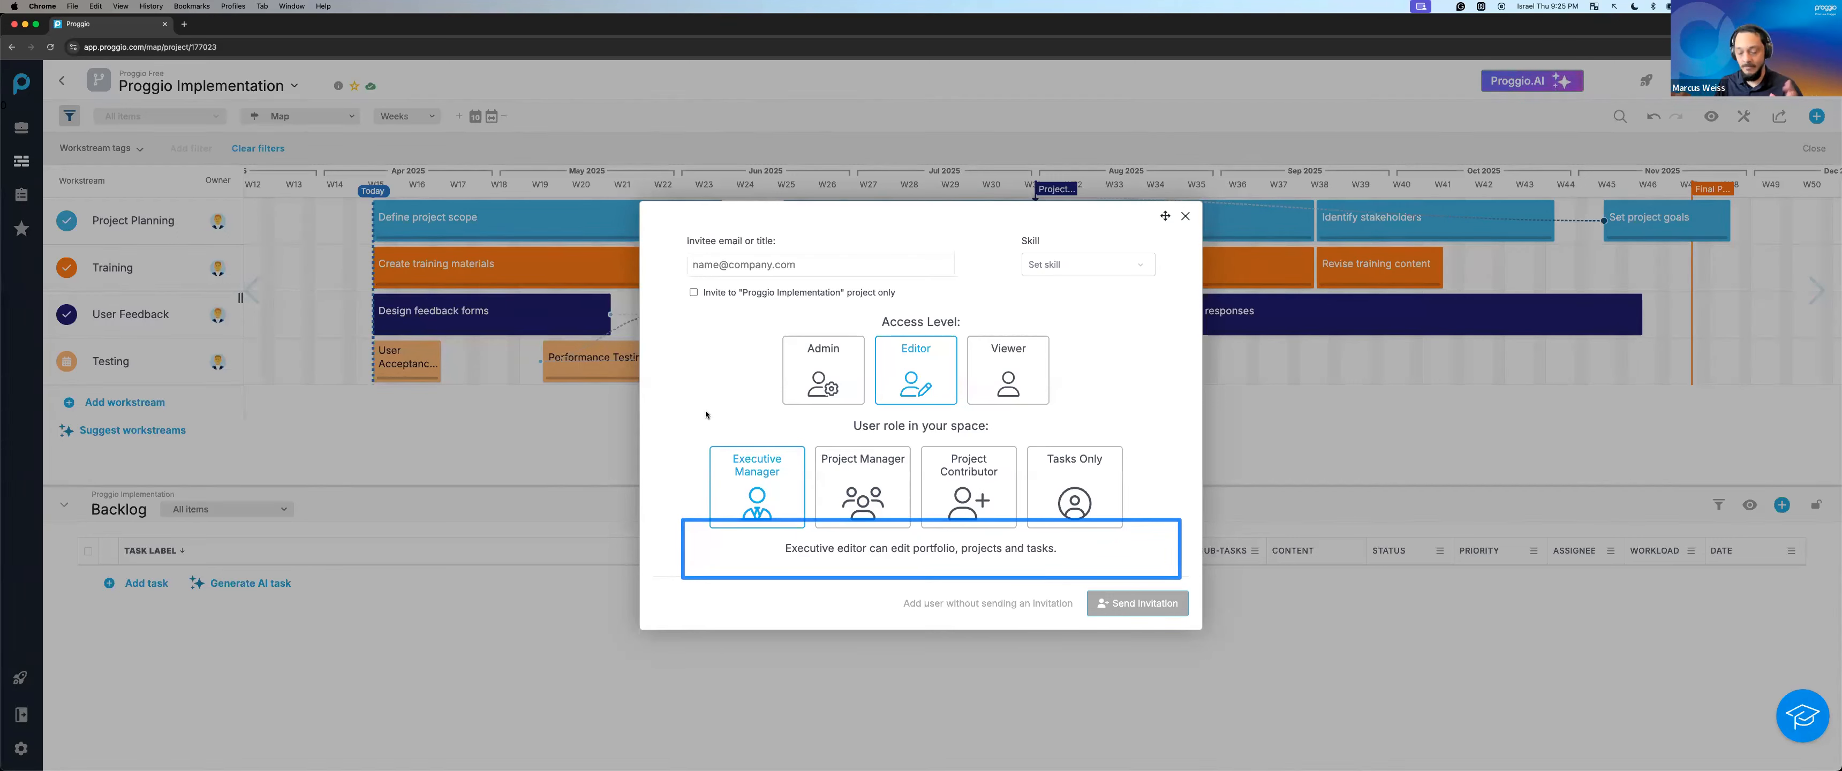
{"action": "left_click", "coordinate": [875, 487]}
{"action": "left_click", "coordinate": [964, 483]}
{"action": "left_click", "coordinate": [1074, 483]}
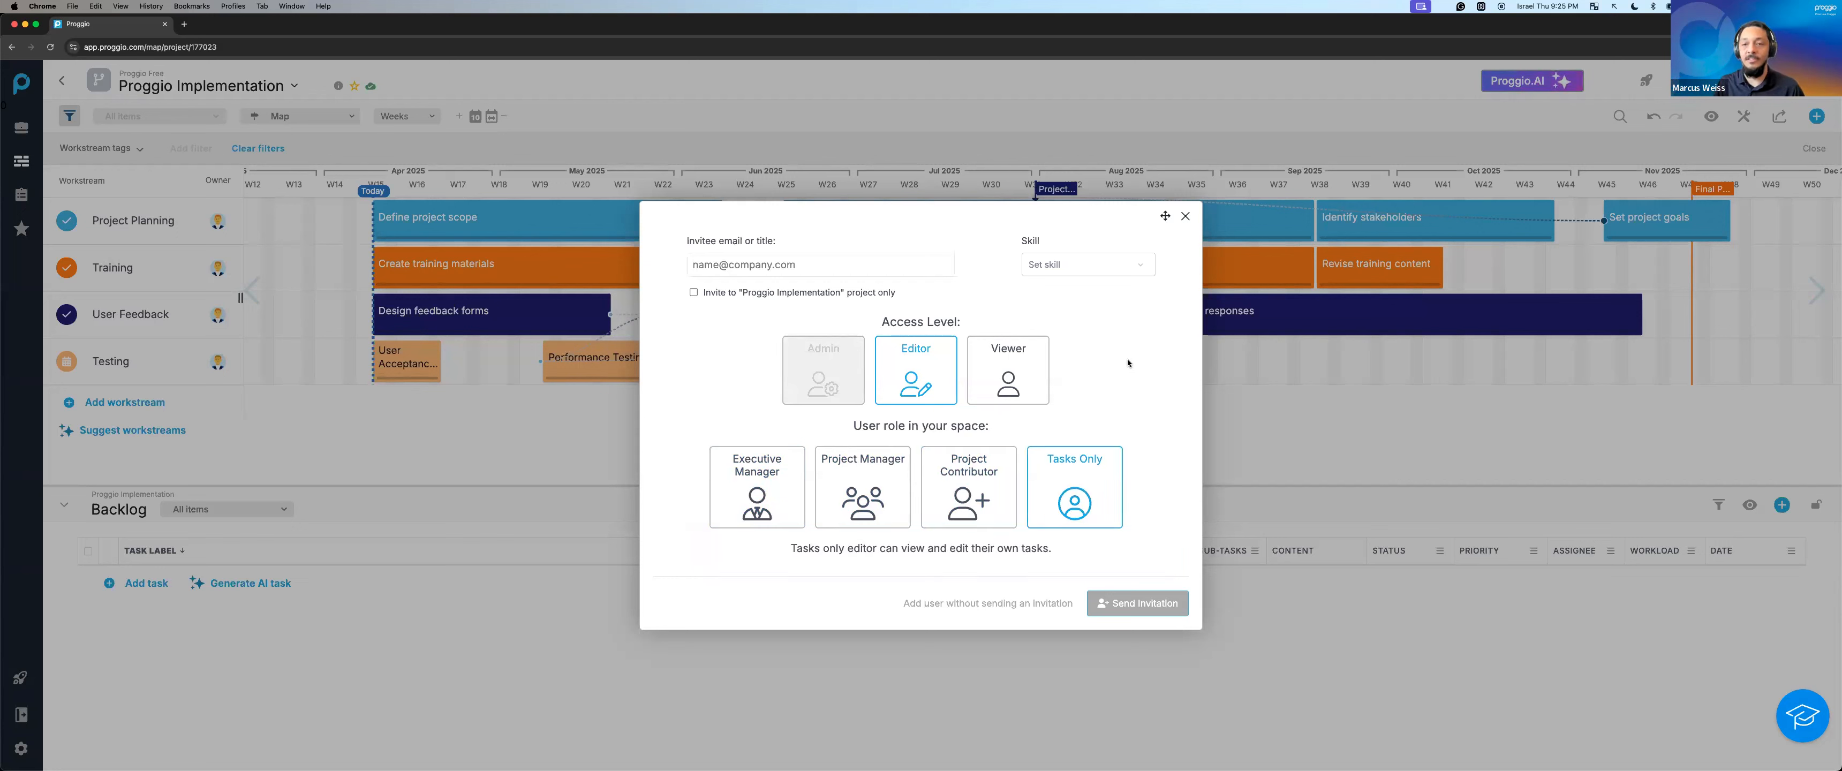
{"action": "left_click", "coordinate": [1185, 216]}
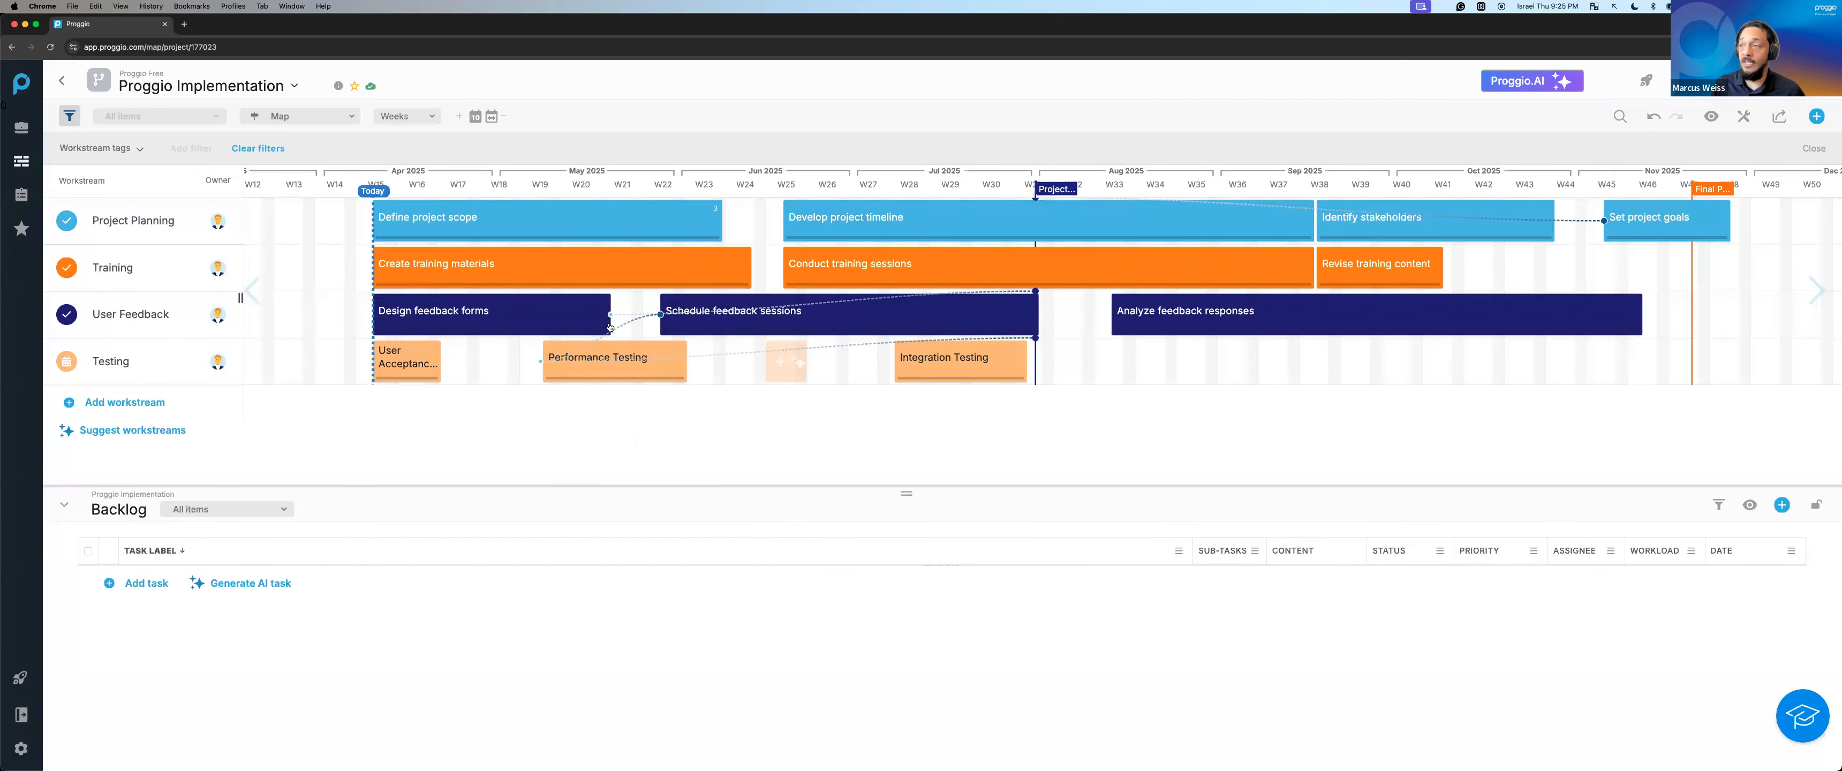
Open the details of the Create training materials task and examine its assignee choices.
{"action": "left_click", "coordinate": [620, 265]}
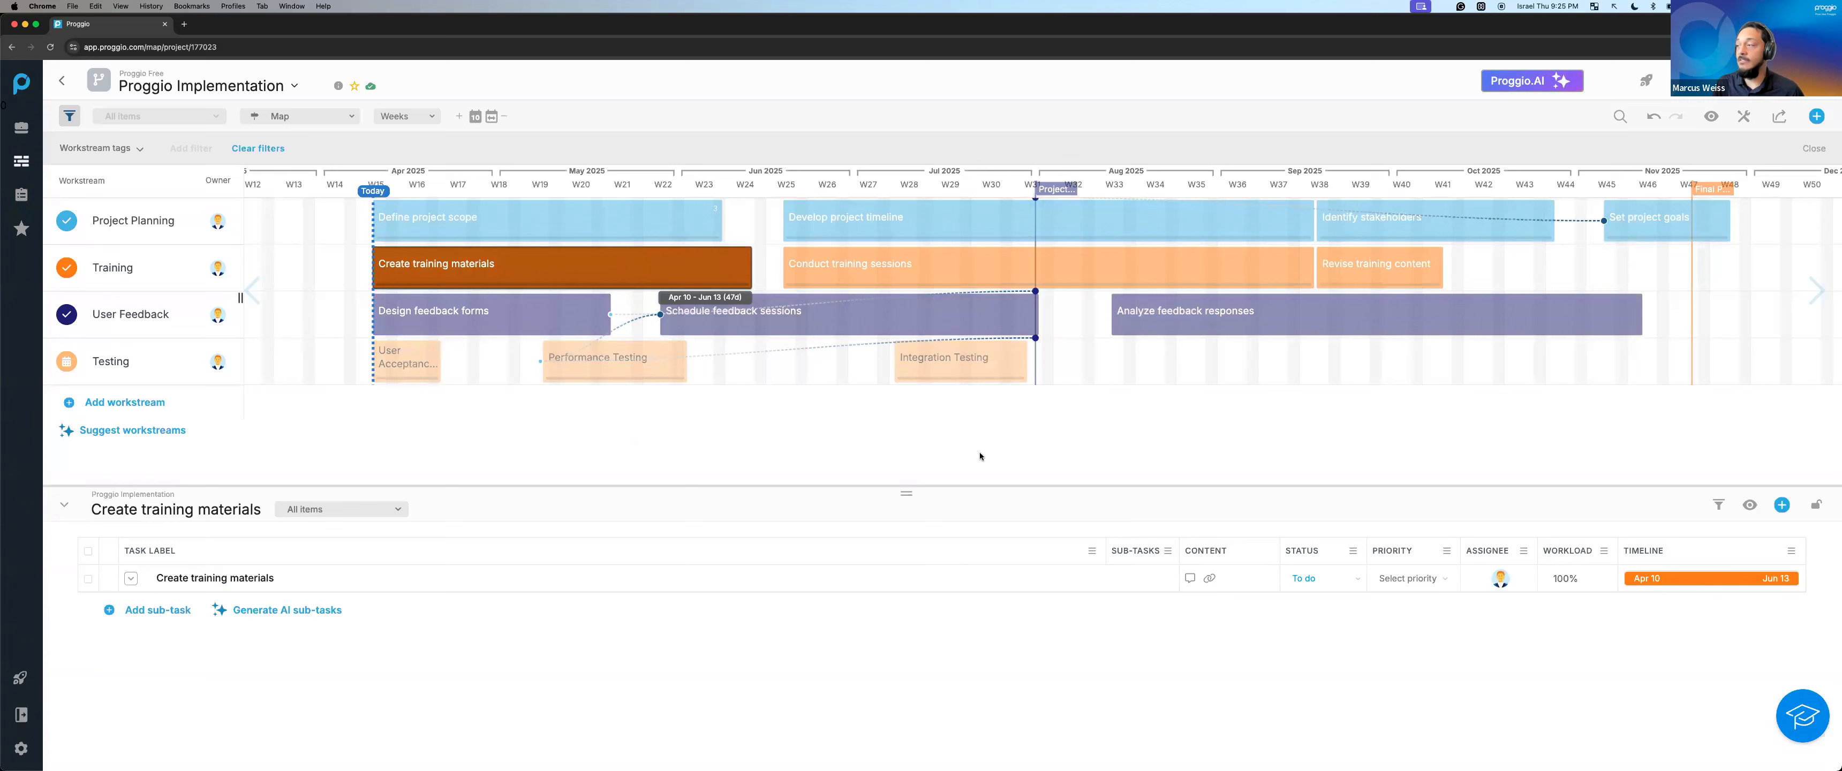
{"action": "left_click", "coordinate": [1500, 579]}
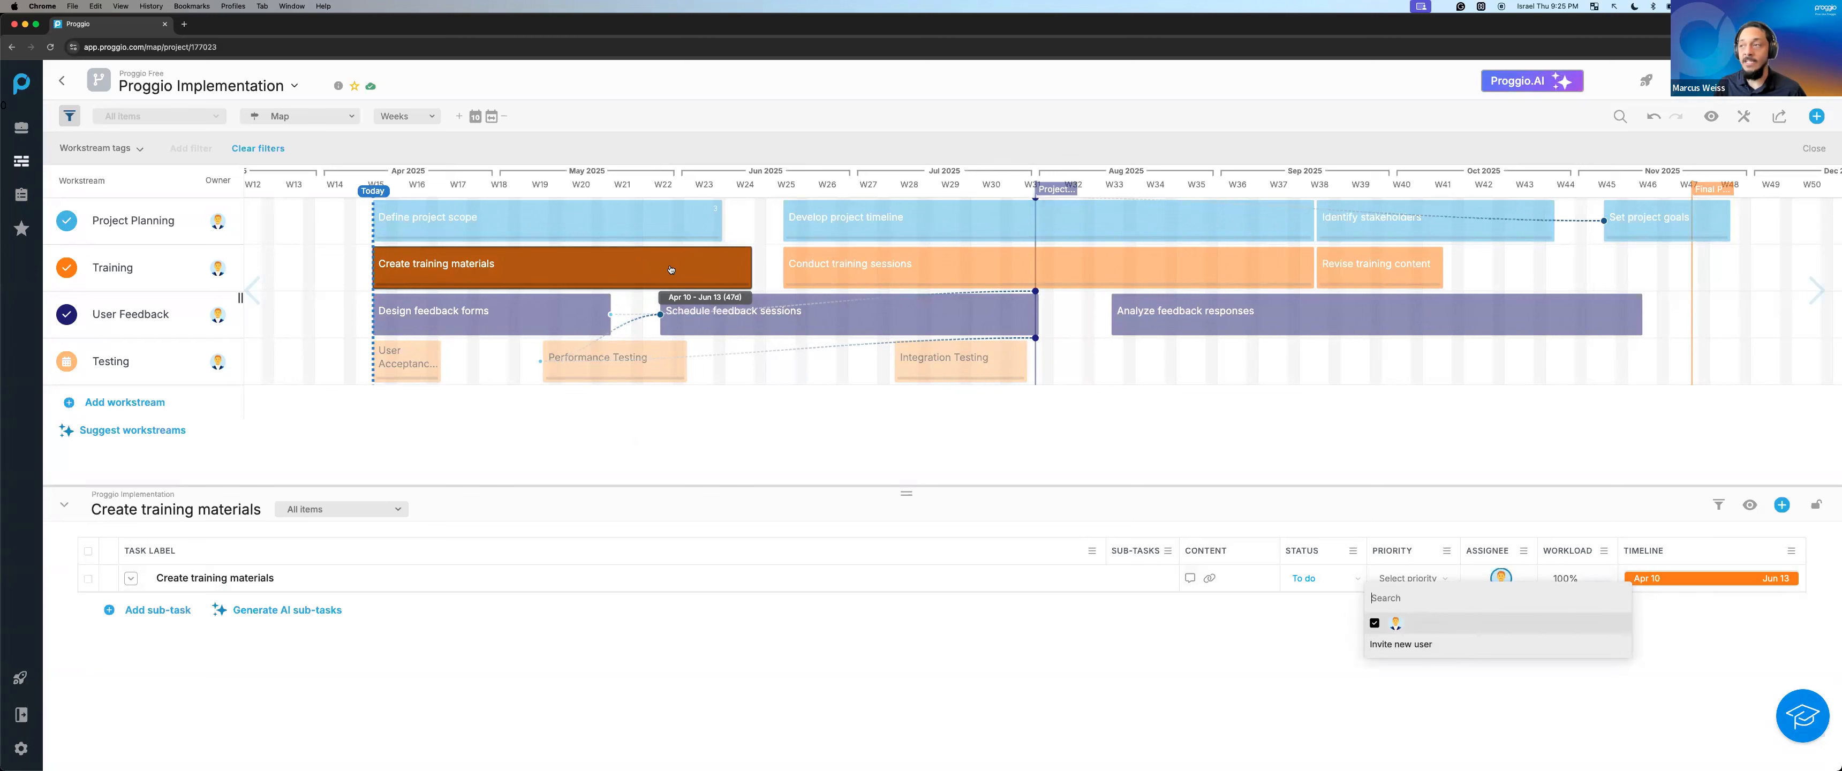
{"action": "mouse_move", "coordinate": [728, 269]}
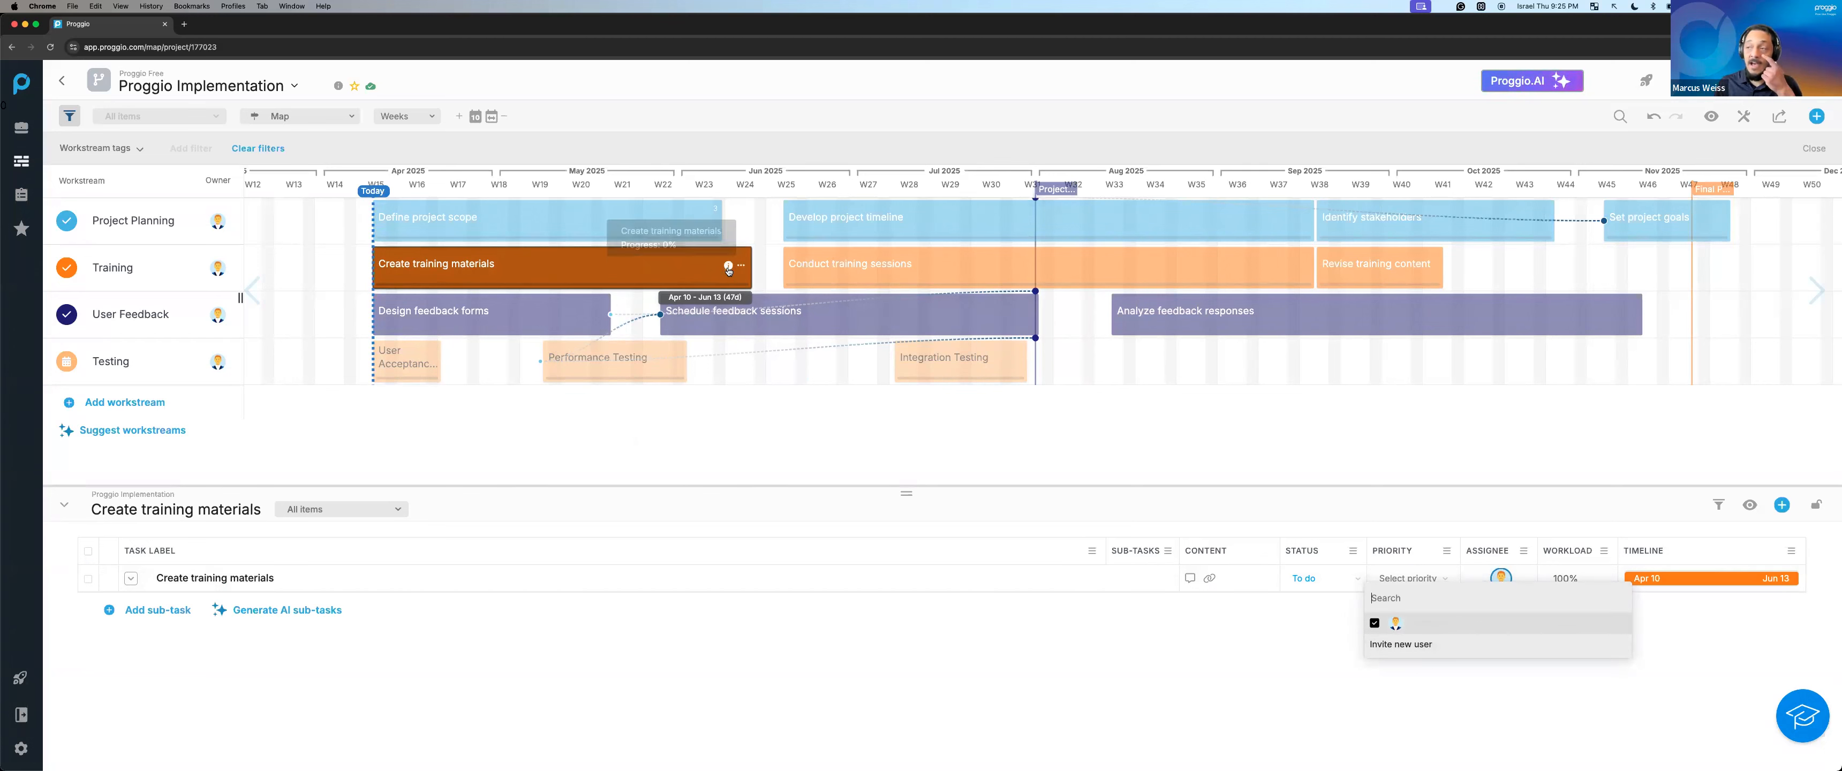
{"action": "left_click", "coordinate": [729, 268]}
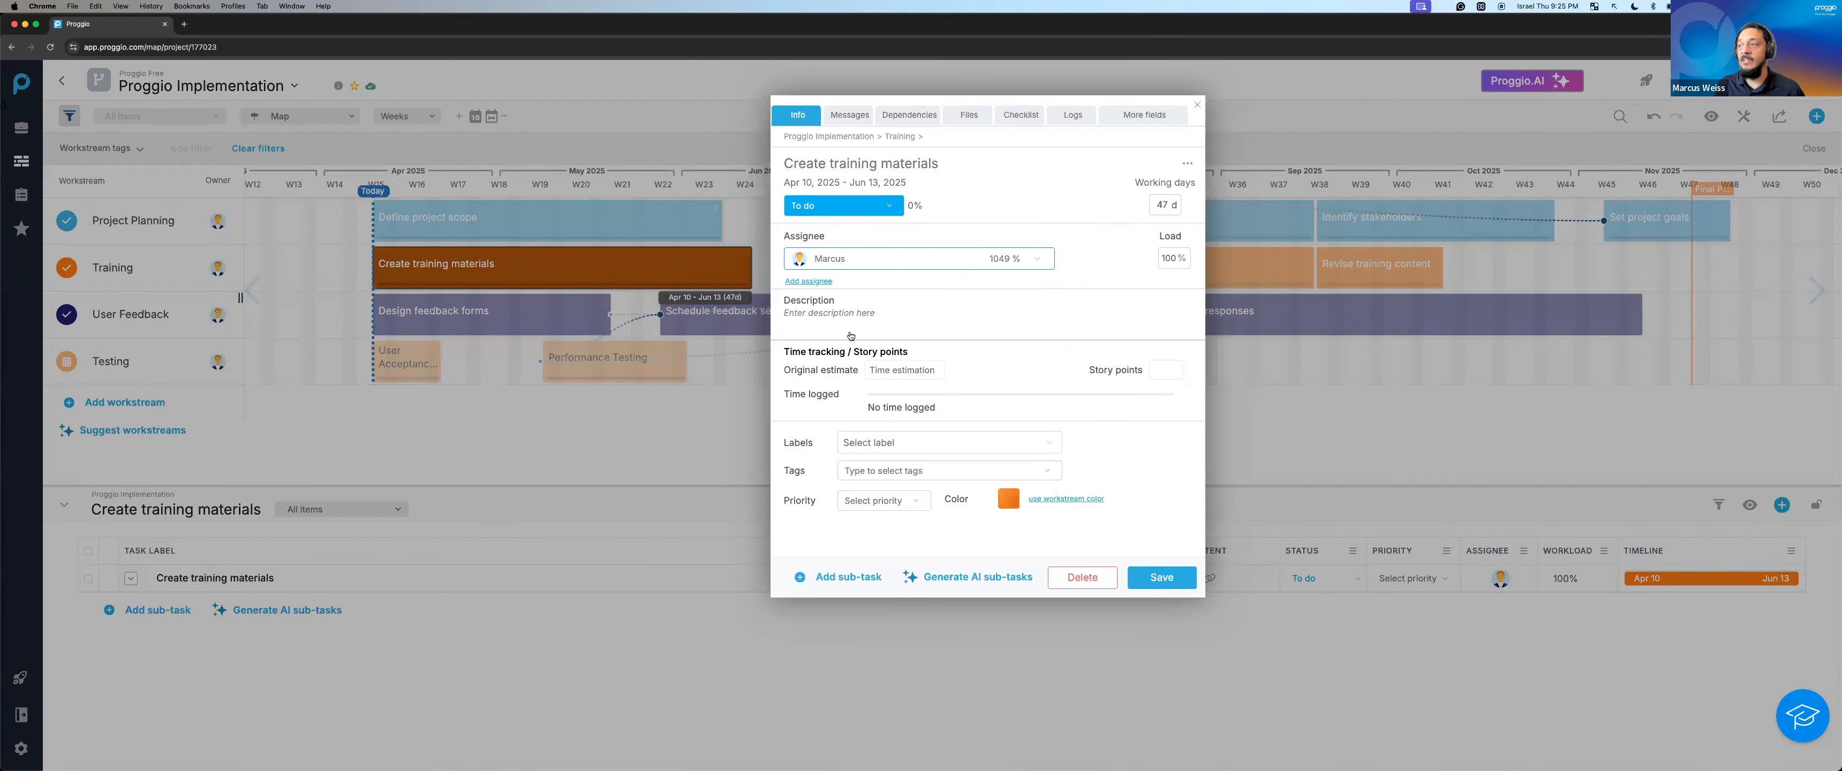
{"action": "left_click", "coordinate": [863, 264]}
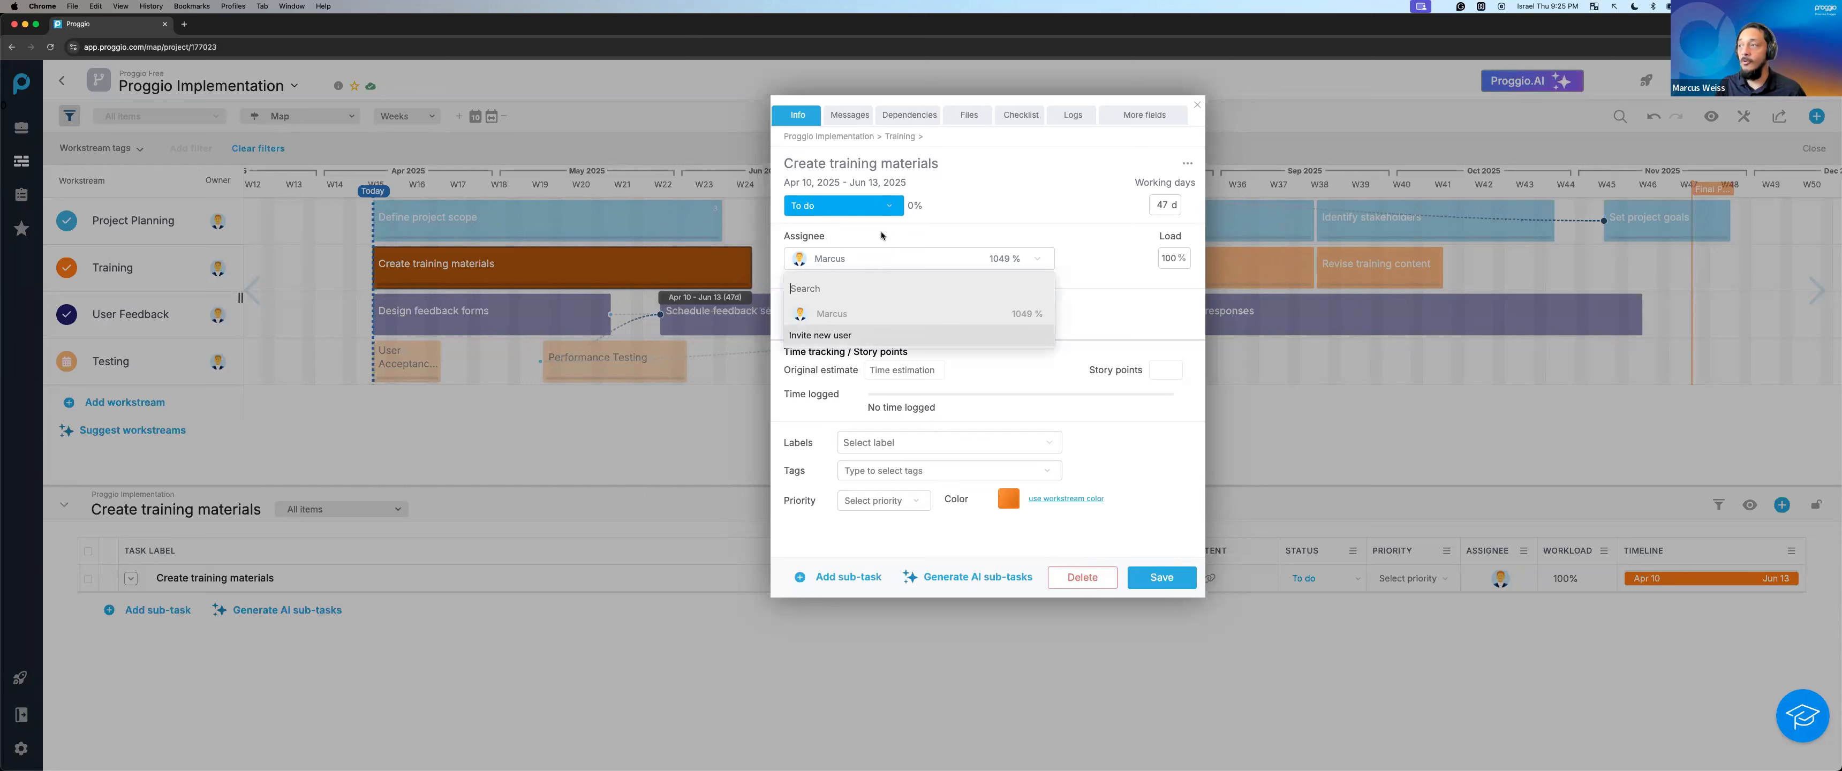
{"action": "left_click", "coordinate": [1030, 263]}
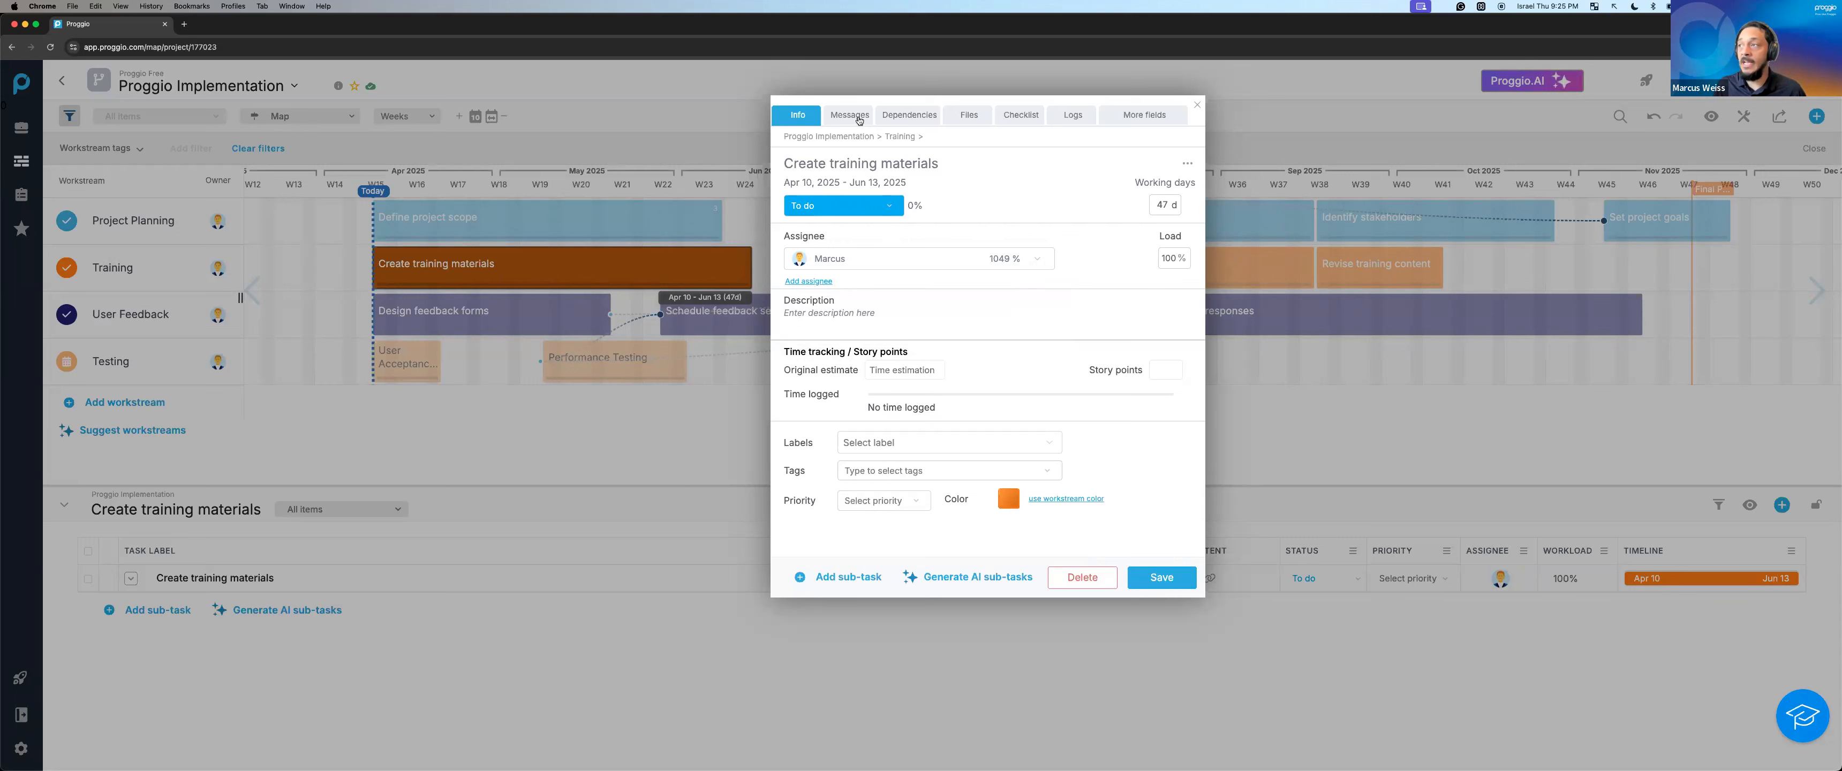
Link Create training materials to the Final Project Review milestone with a Start to Start dependency.
{"action": "left_click", "coordinate": [859, 119]}
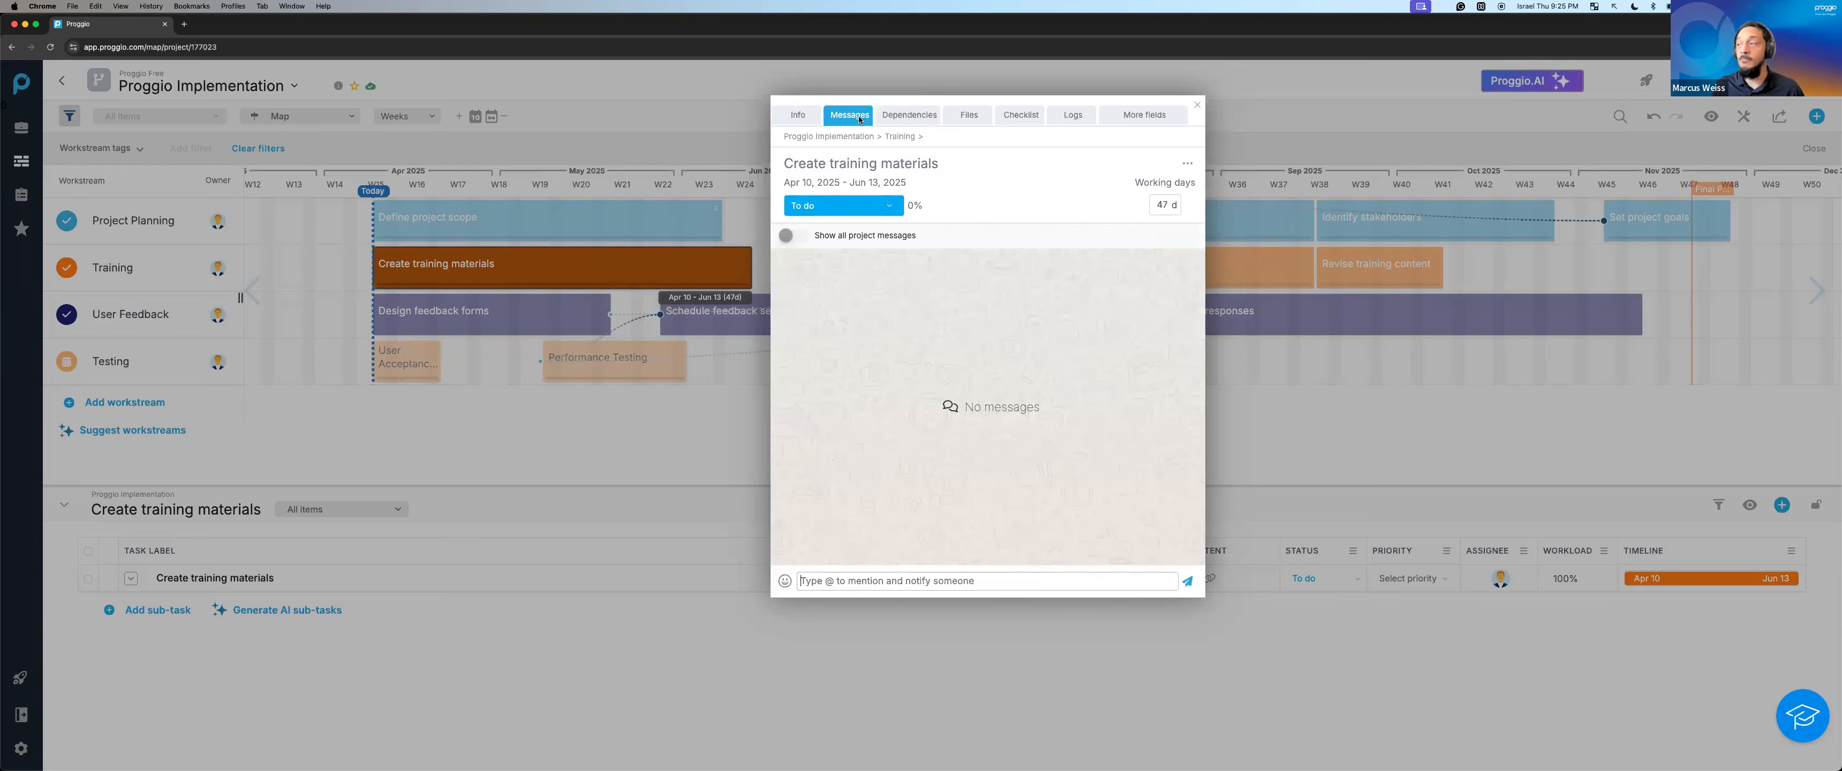
{"action": "left_click", "coordinate": [910, 116]}
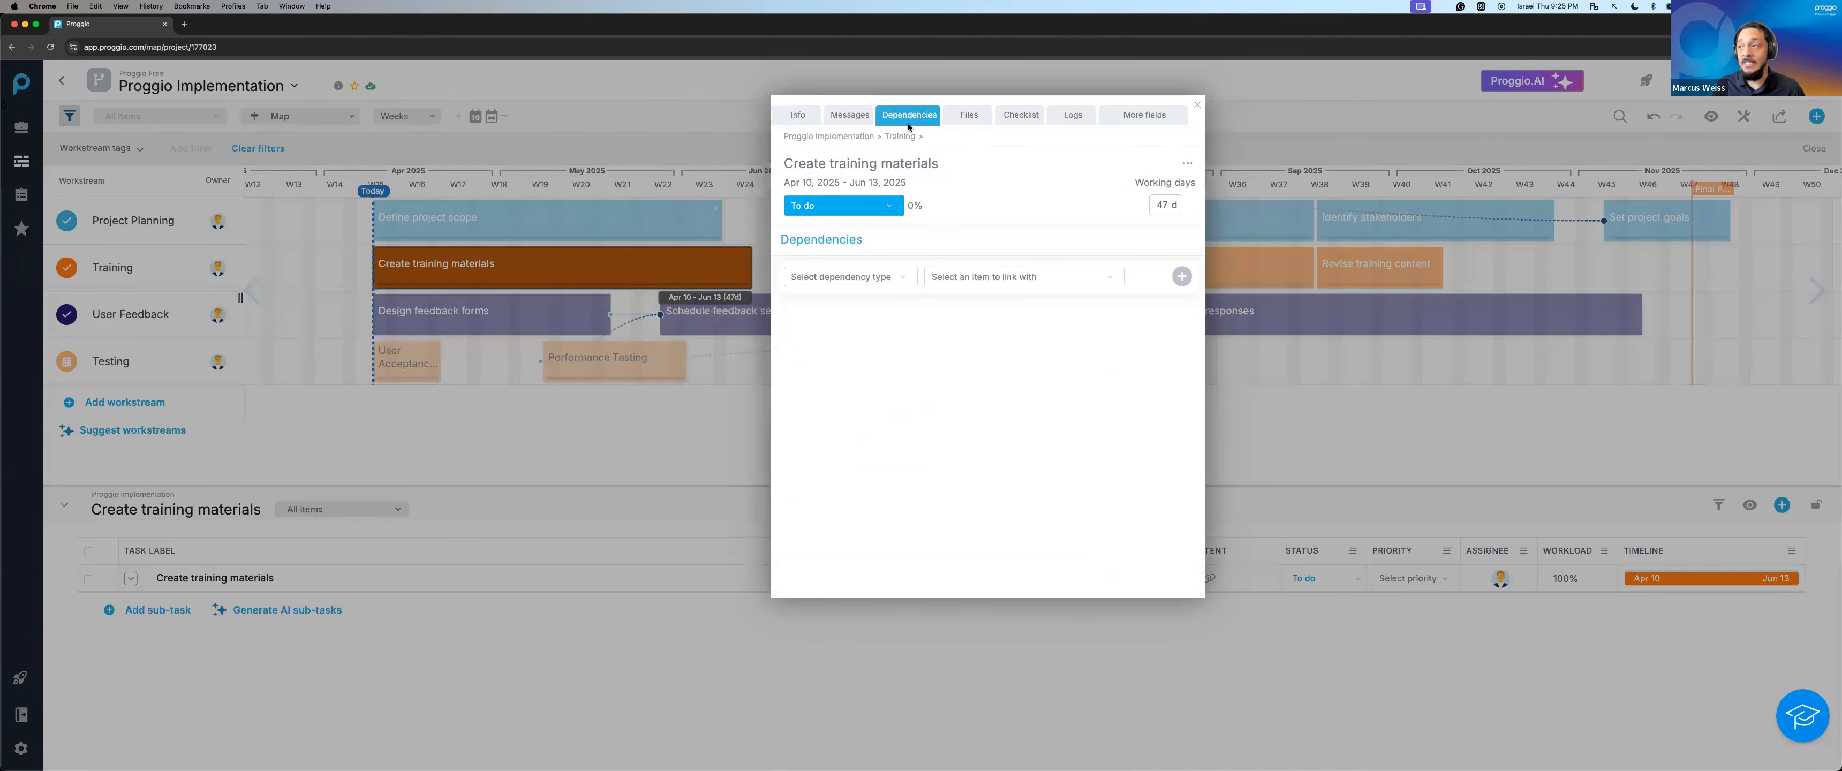
{"action": "left_click", "coordinate": [897, 279]}
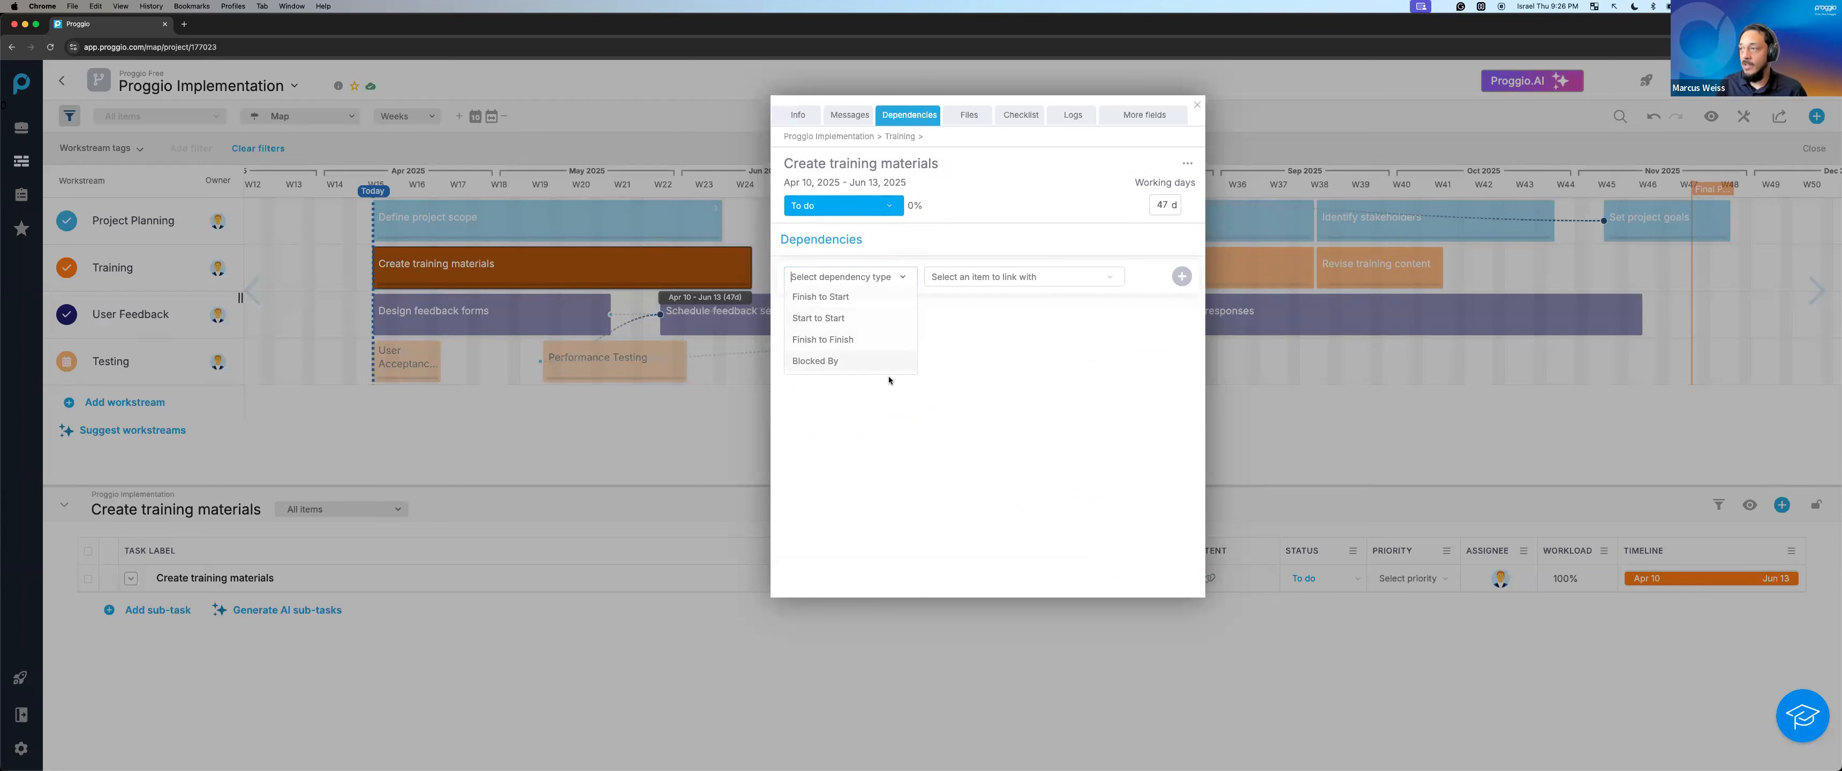
{"action": "left_click", "coordinate": [850, 318]}
{"action": "left_click", "coordinate": [1055, 282]}
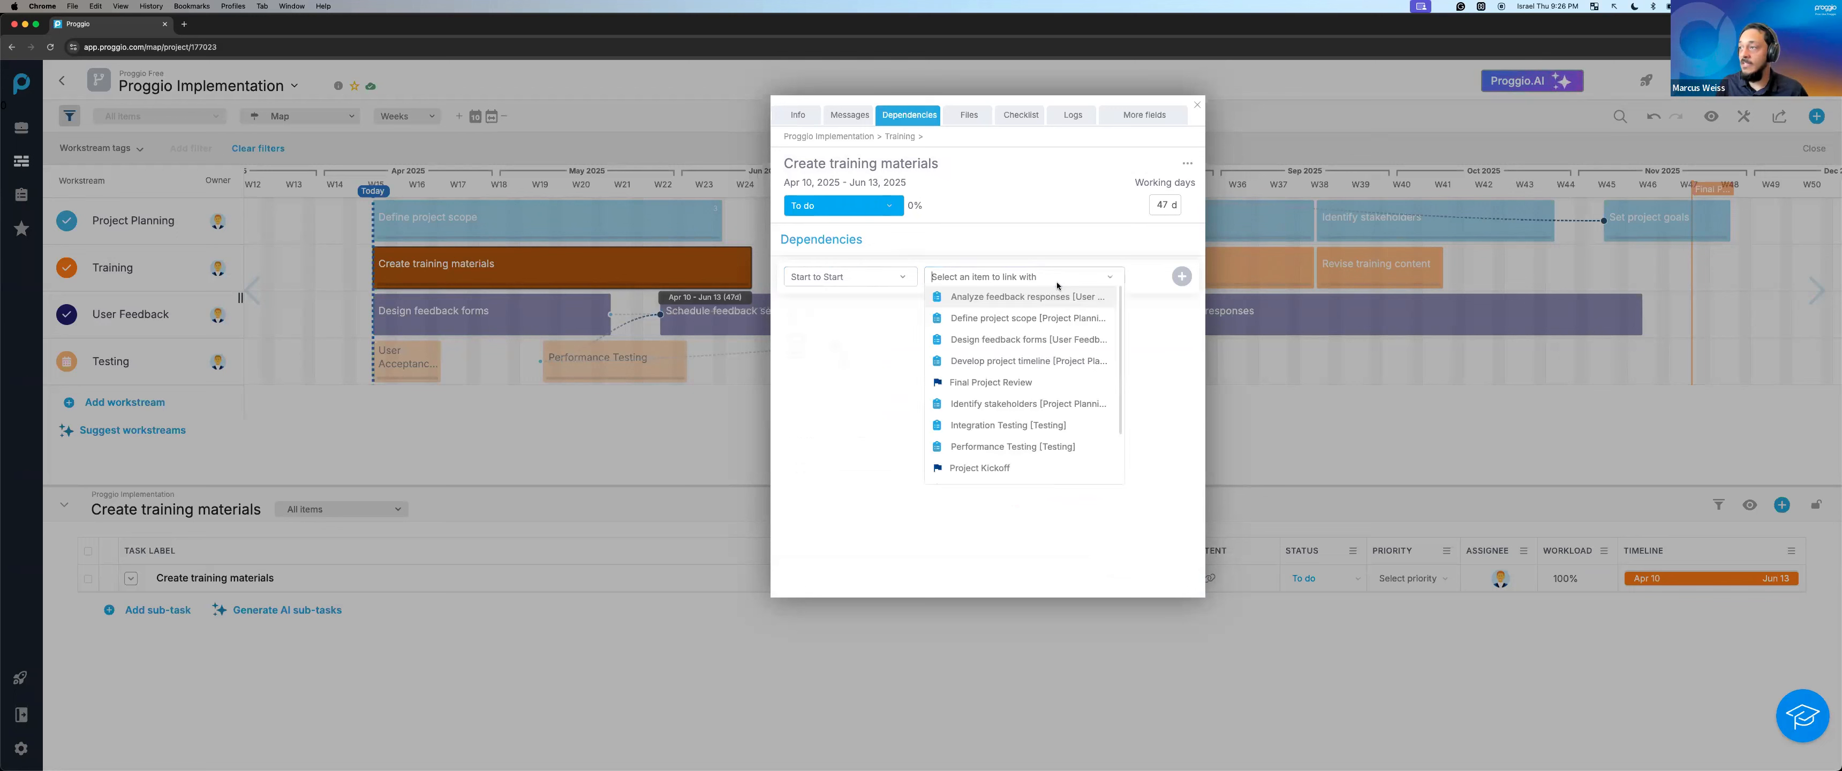
{"action": "left_click", "coordinate": [1053, 384]}
{"action": "left_click", "coordinate": [1180, 277]}
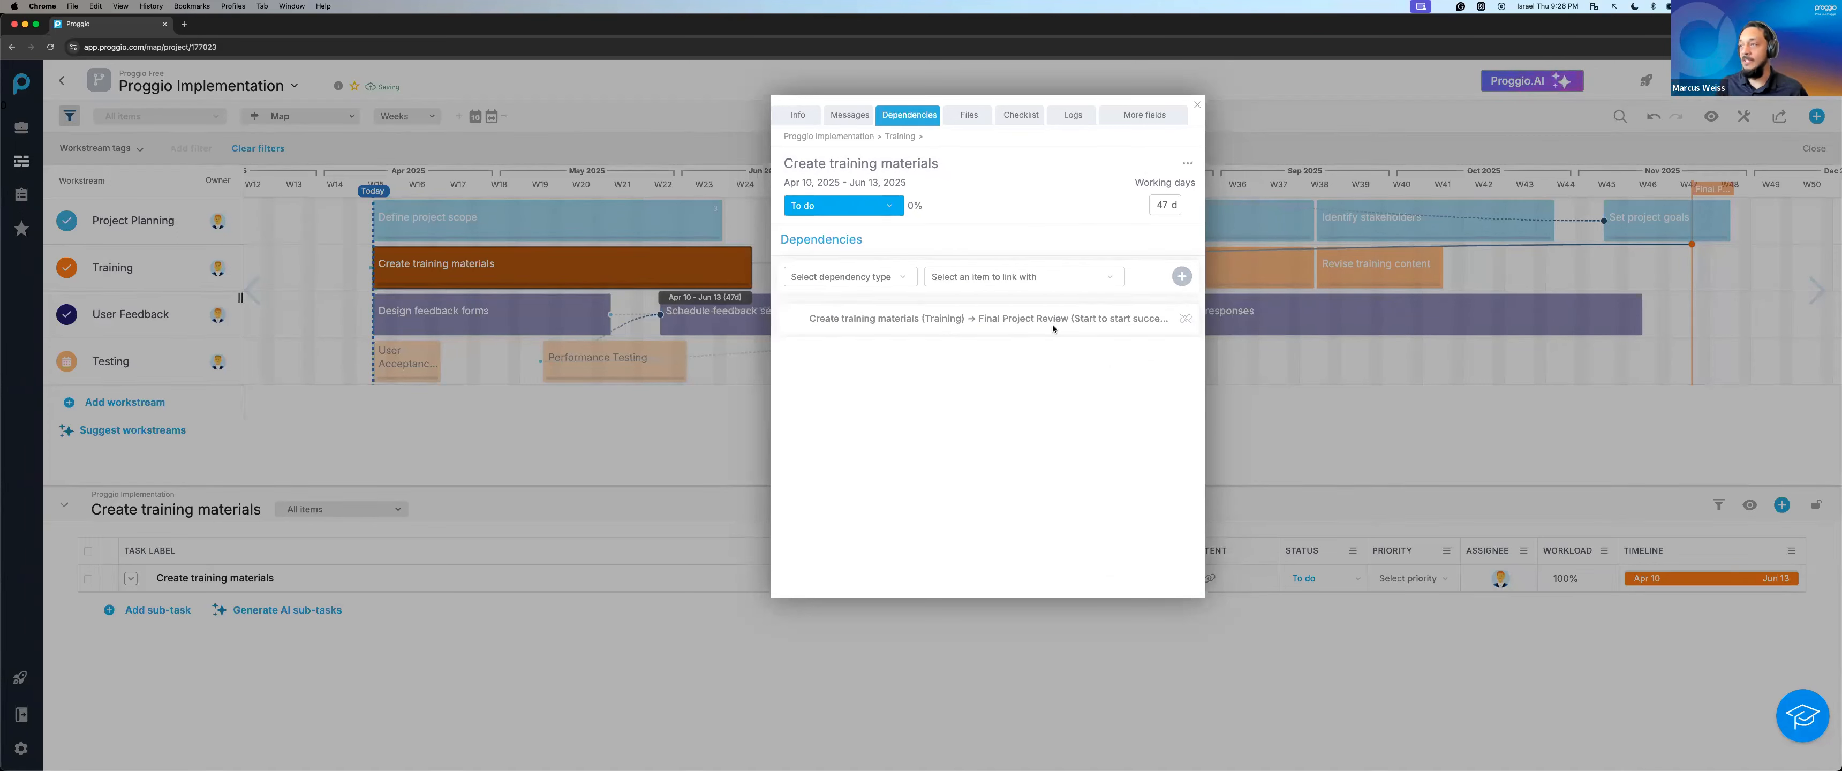
Examine the file attachment sources available for the Create training materials task, and close the task details.
{"action": "left_click", "coordinate": [981, 122]}
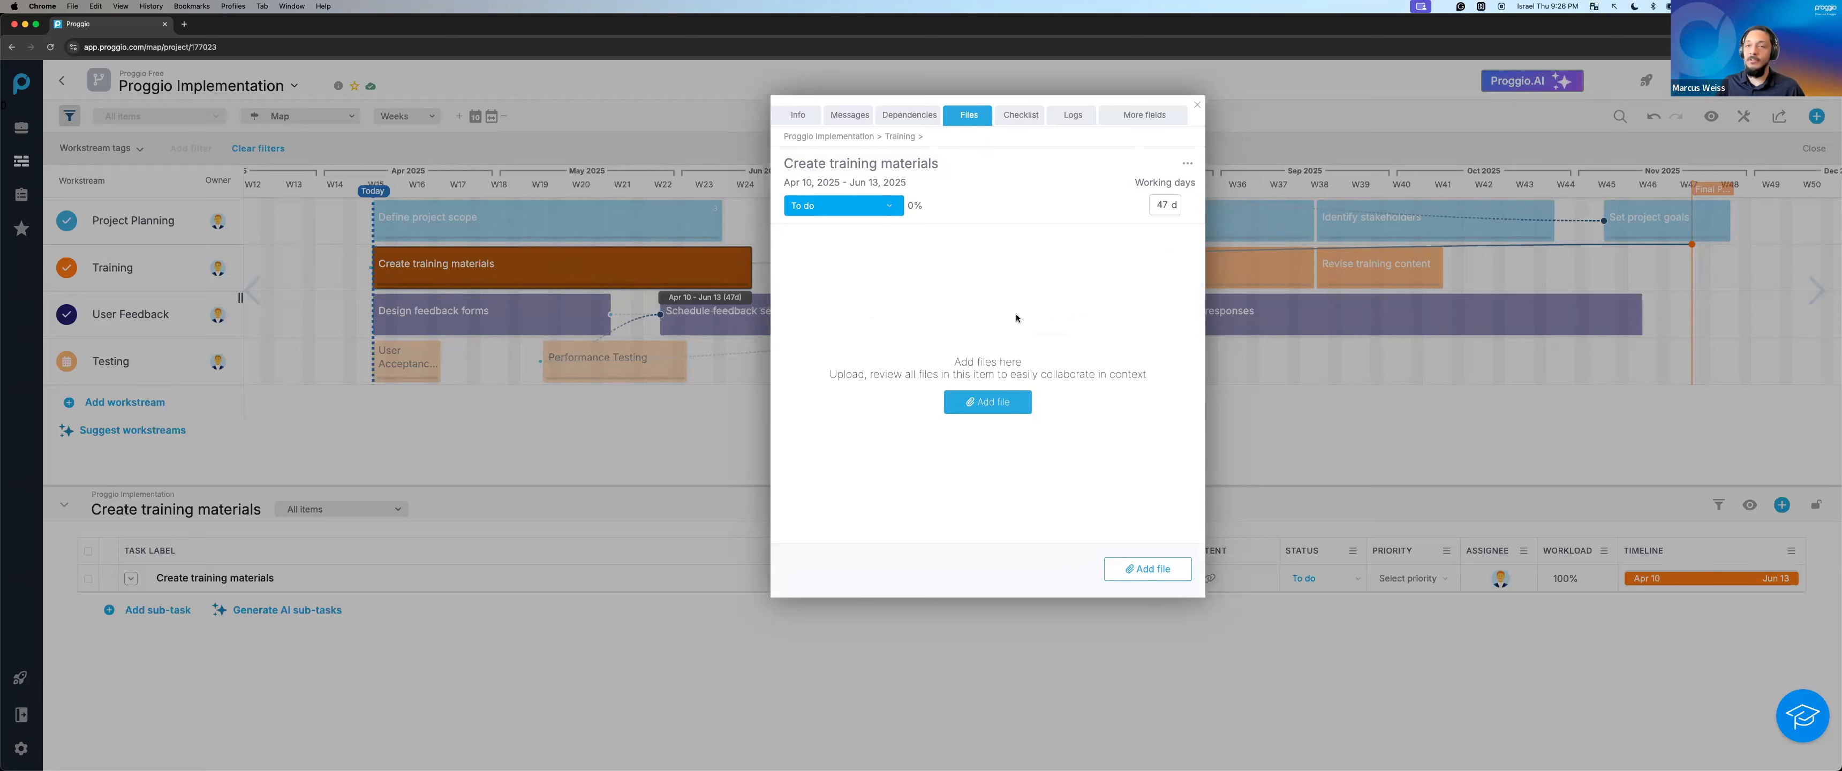
{"action": "left_click", "coordinate": [1013, 401]}
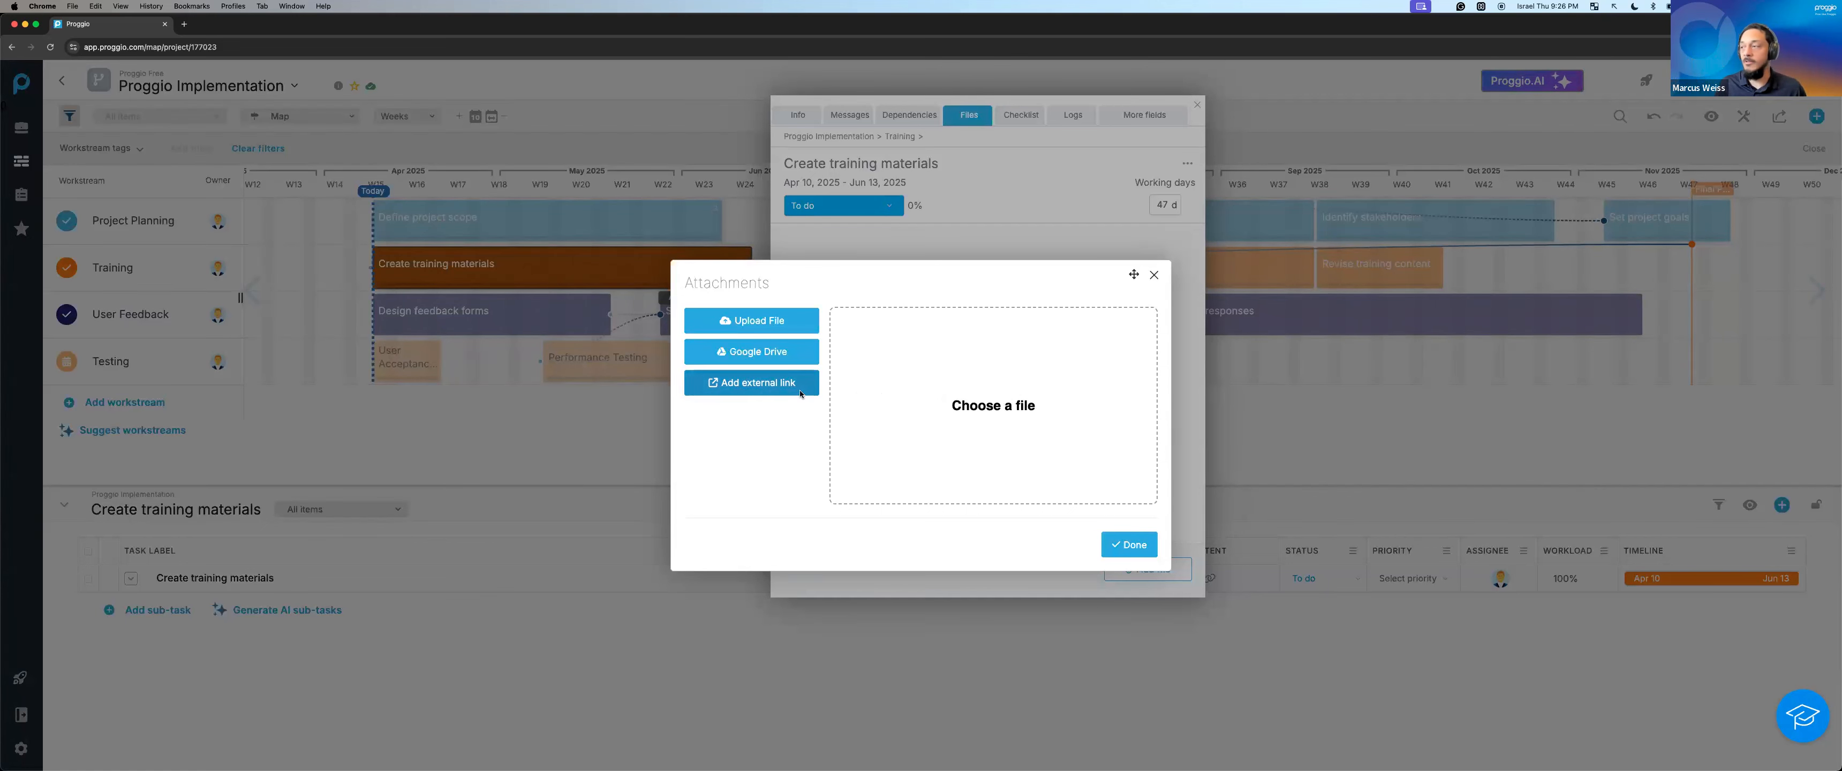
{"action": "left_click", "coordinate": [1128, 545]}
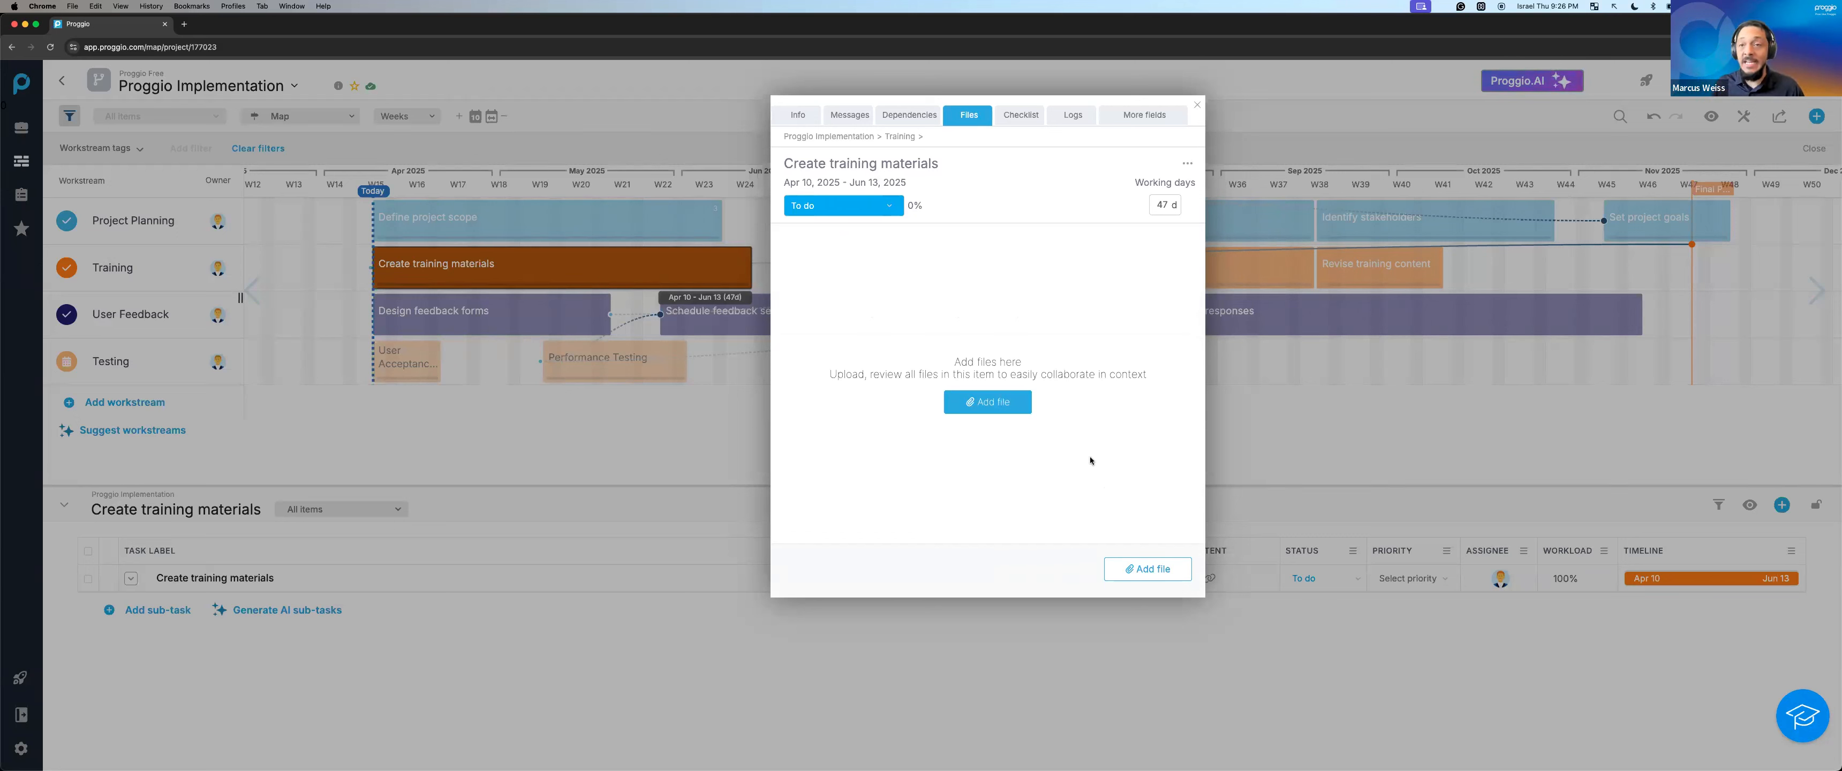
{"action": "left_click", "coordinate": [1197, 110]}
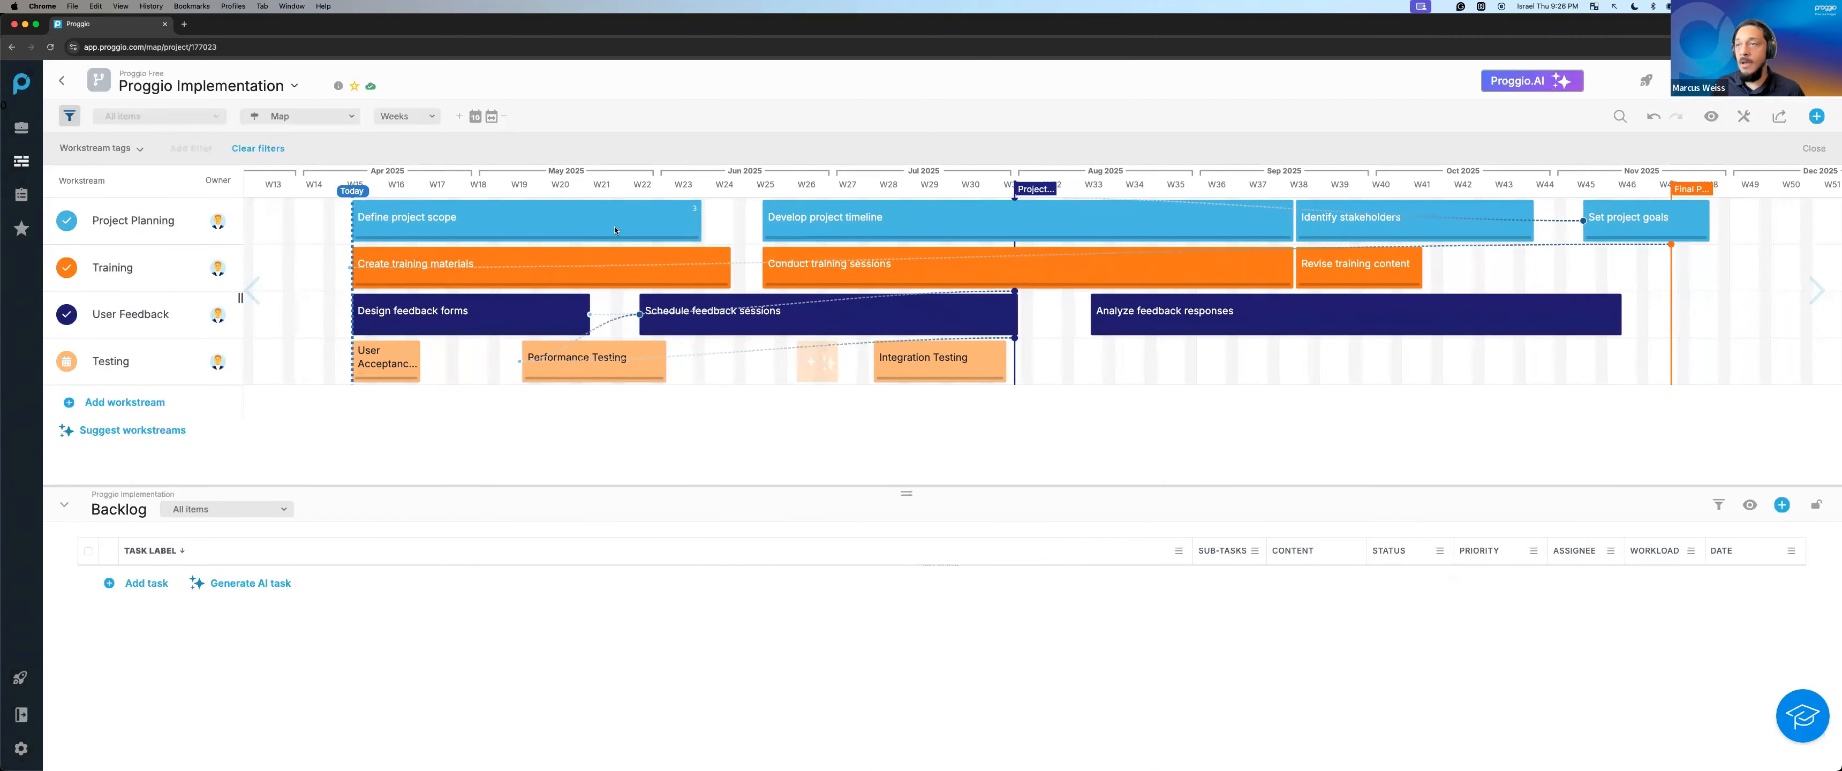
Filter the Dynamic map view to the User Feedback workstream only, and clear the filter.
{"action": "left_click", "coordinate": [328, 120]}
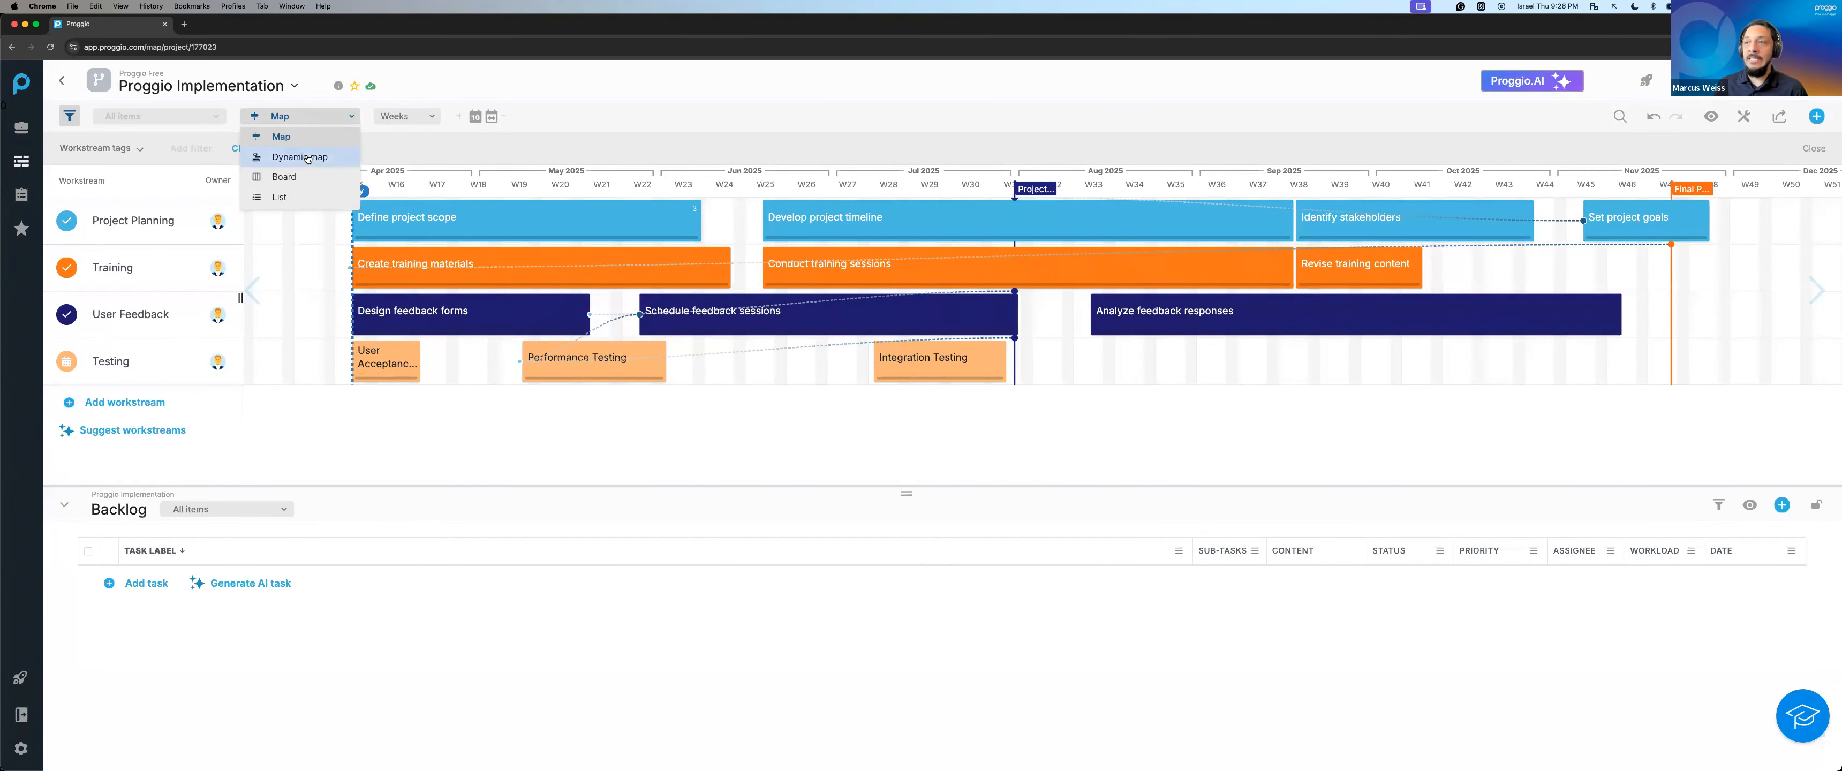
{"action": "left_click", "coordinate": [307, 157]}
{"action": "left_click", "coordinate": [256, 150]}
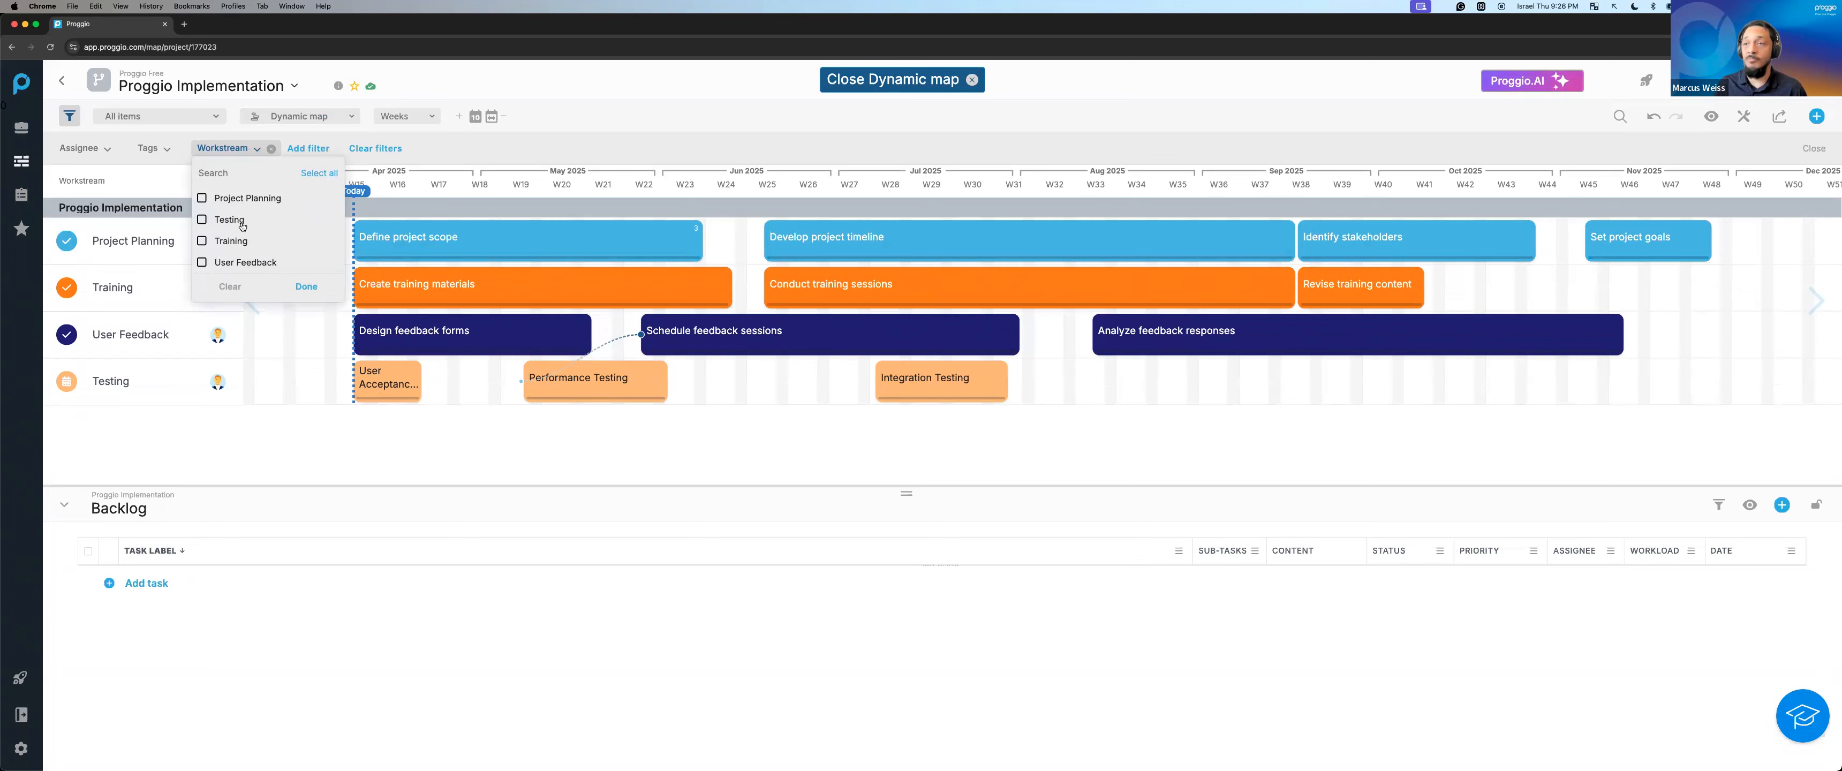
{"action": "left_click", "coordinate": [241, 263]}
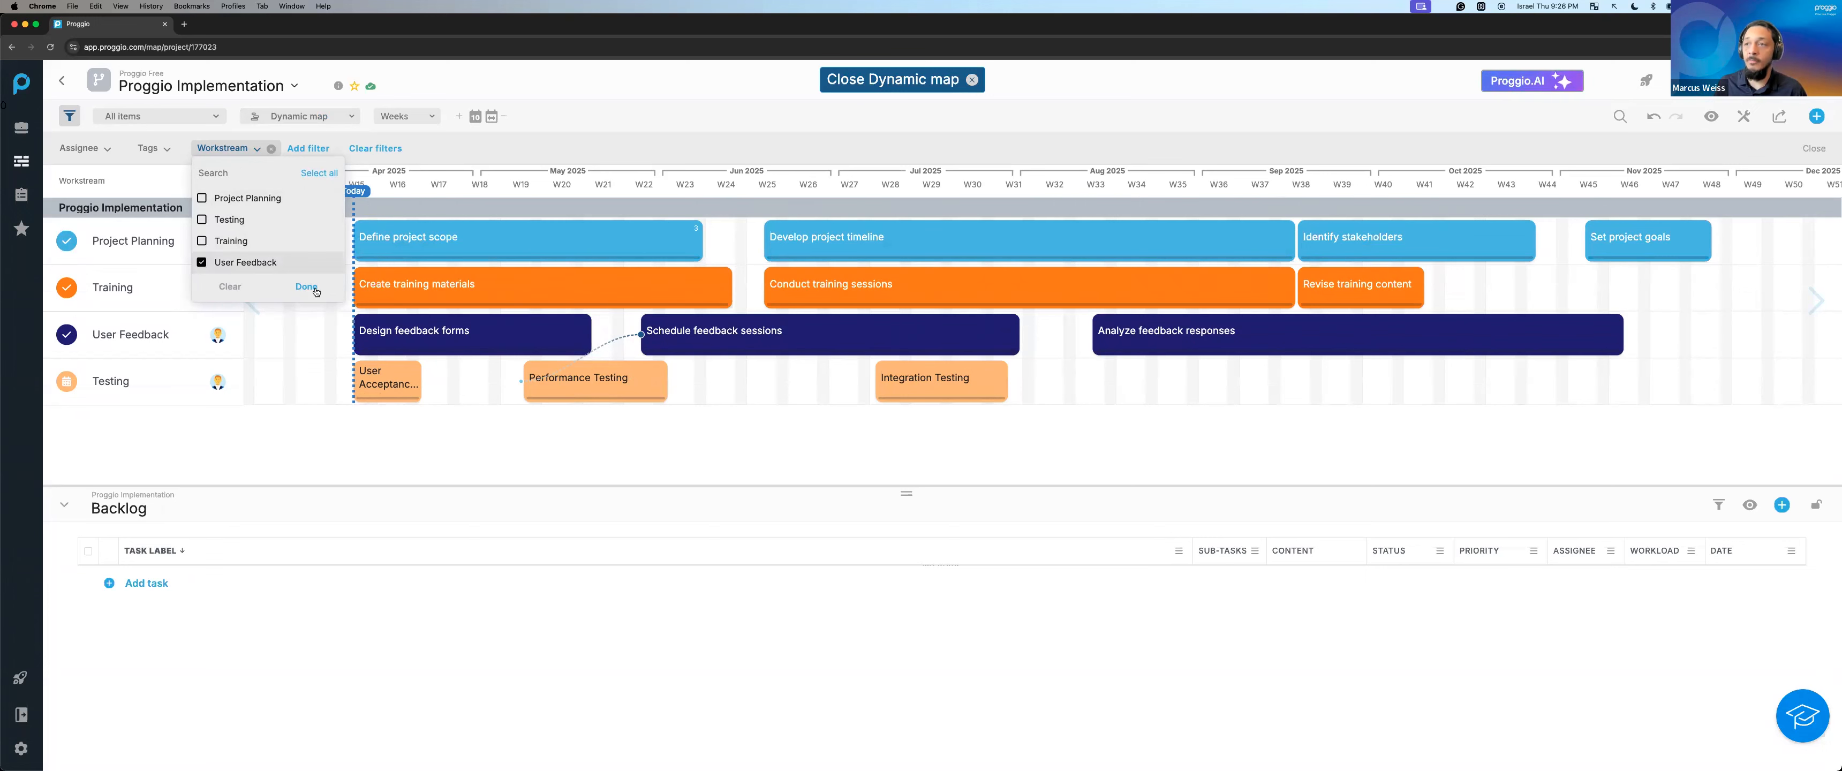
{"action": "left_click", "coordinate": [306, 287]}
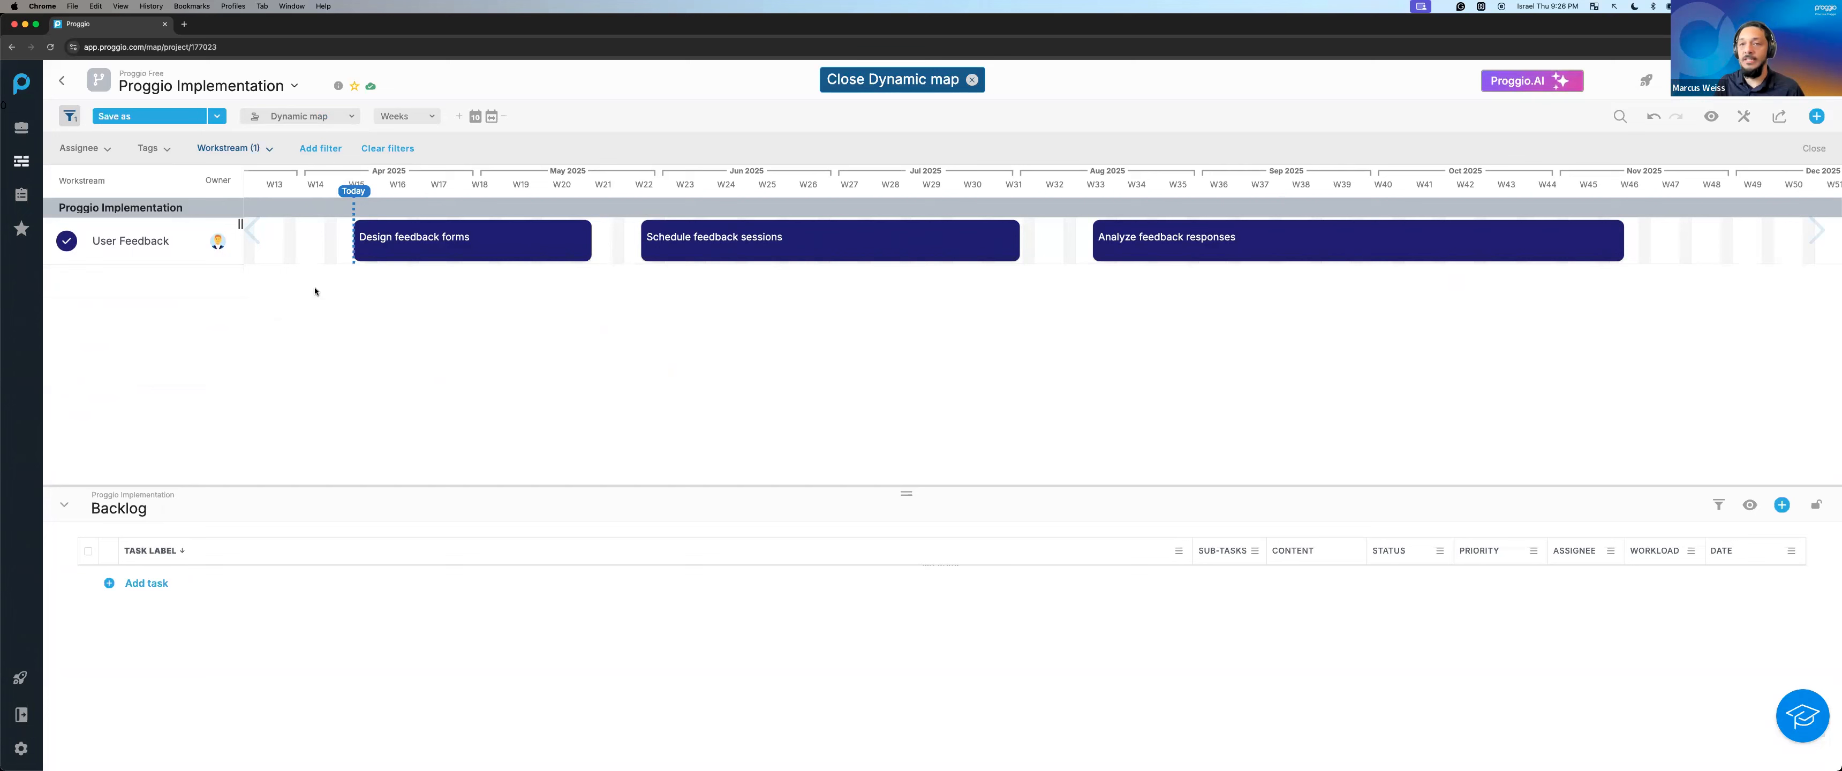
{"action": "left_click", "coordinate": [387, 148]}
Switch the project to the Board view and move the Create training materials card to In Process.
{"action": "left_click", "coordinate": [301, 116]}
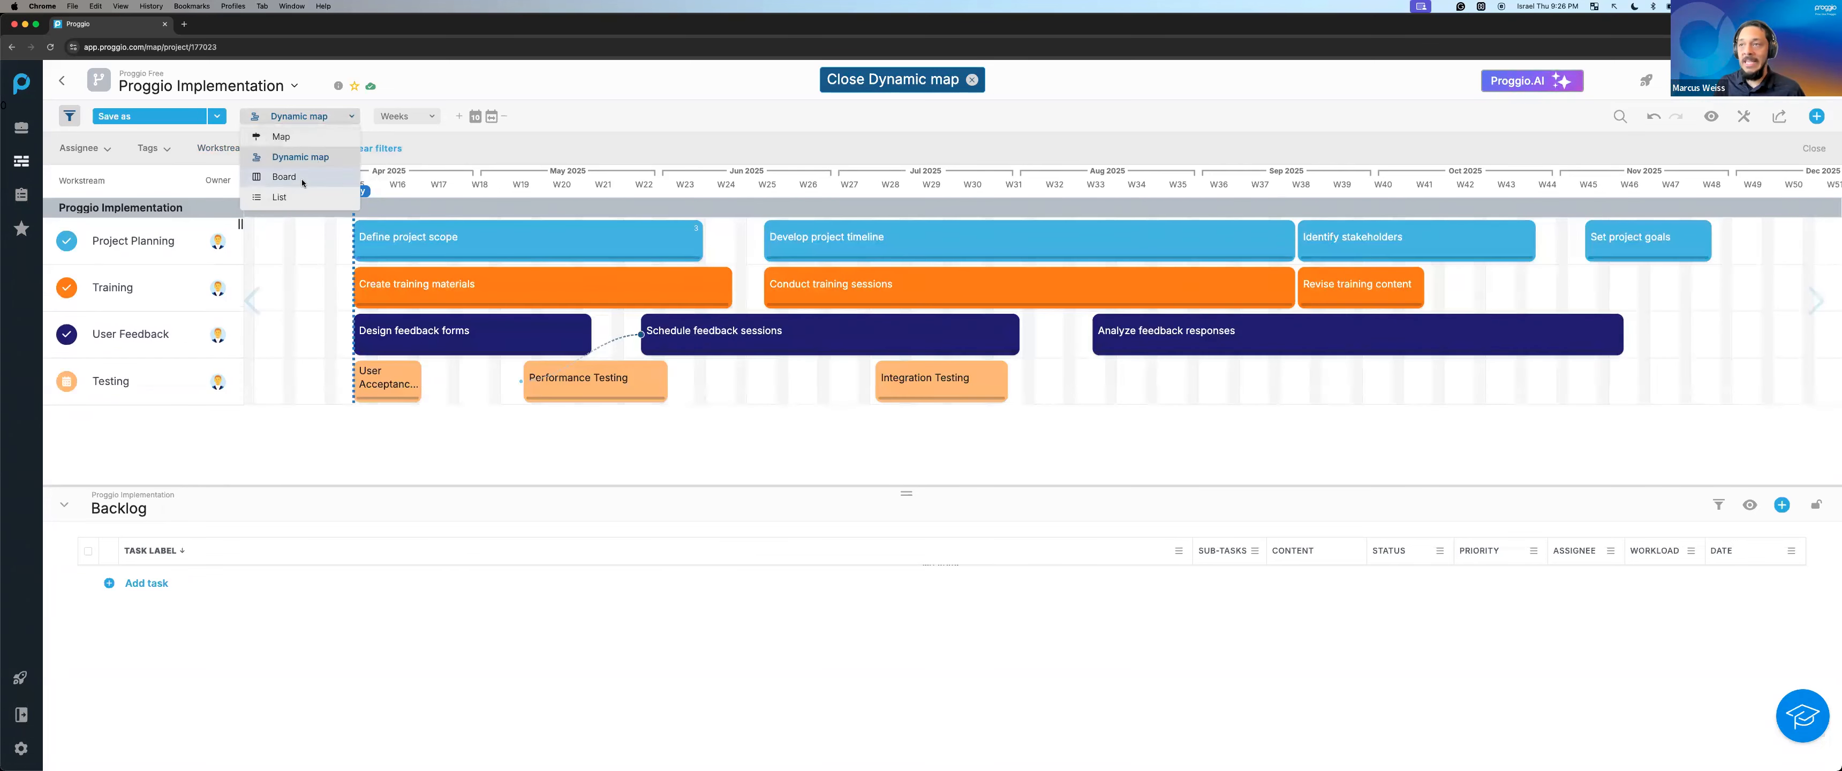
{"action": "left_click", "coordinate": [302, 181]}
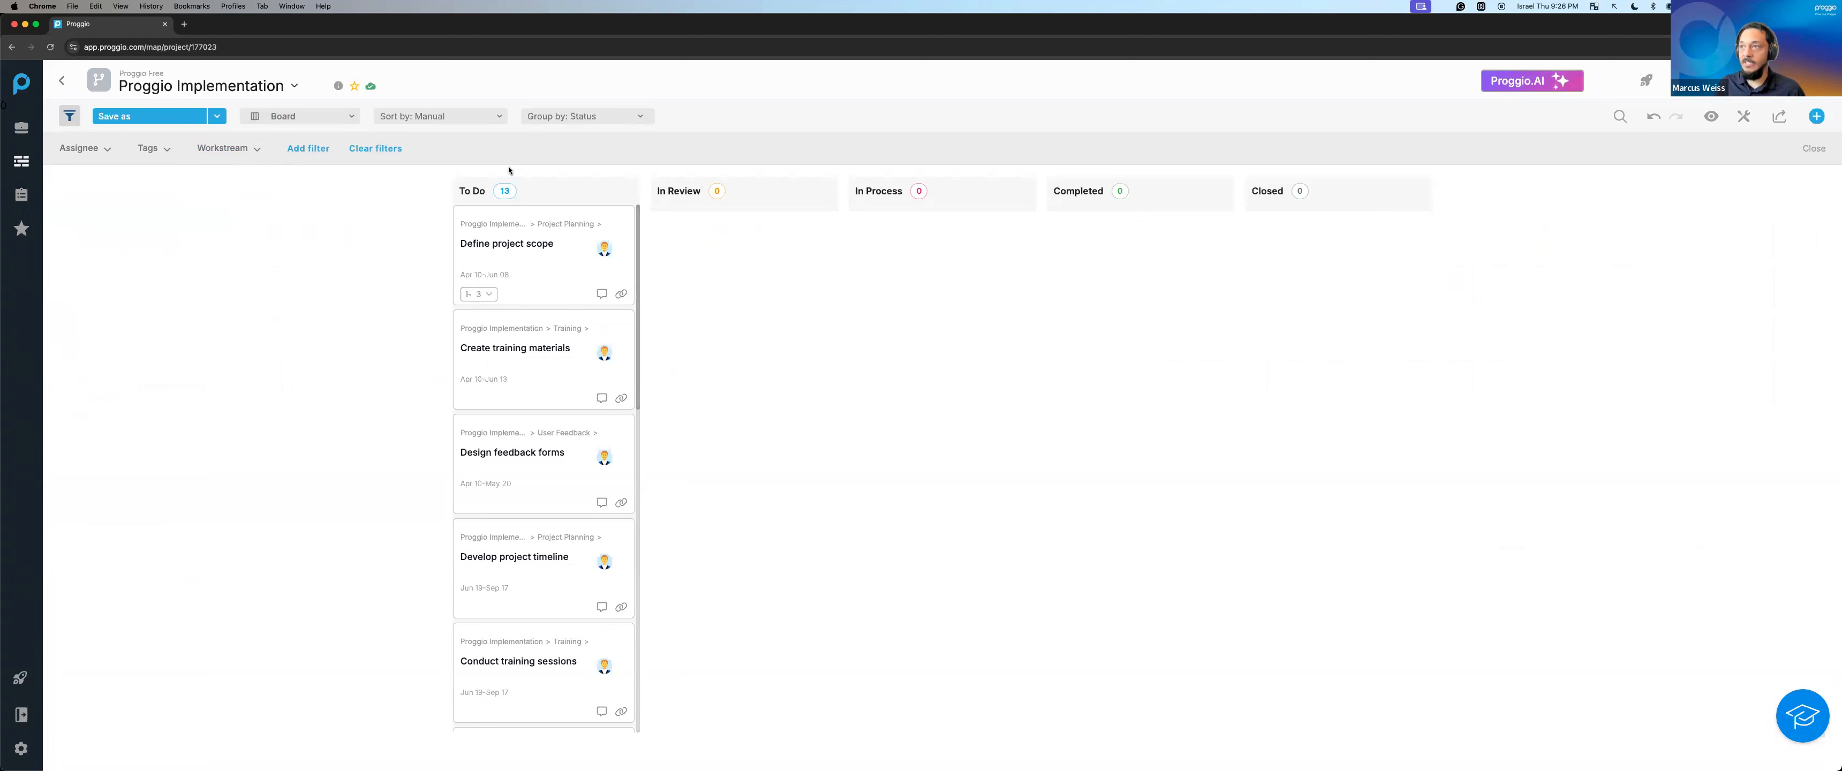
{"action": "left_click_drag", "start_coordinate": [508, 170], "coordinate": [1358, 169]}
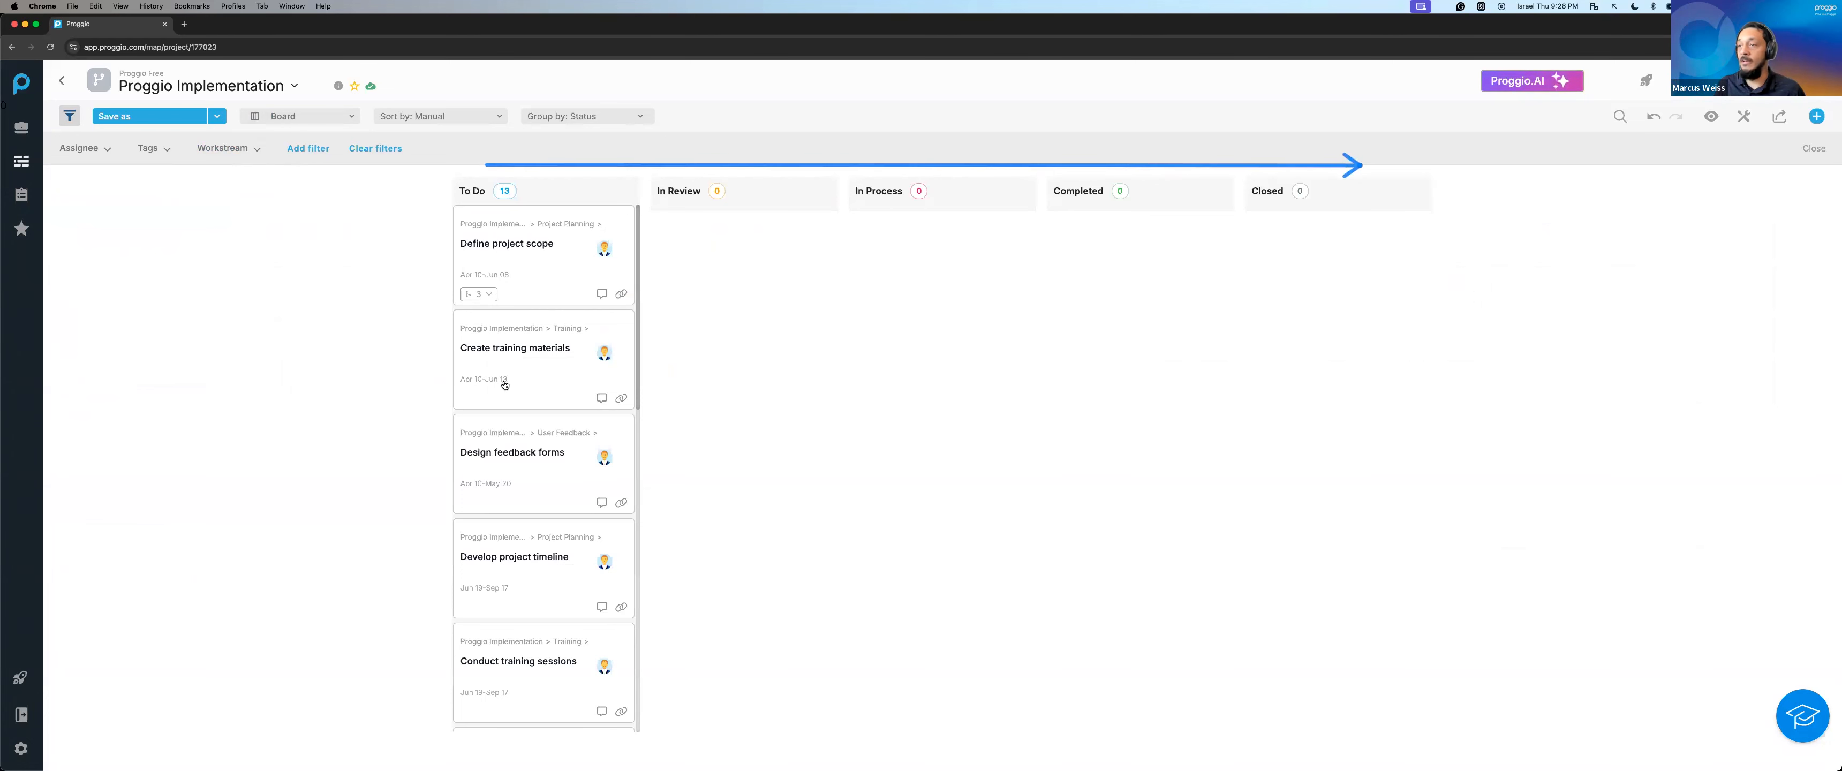
{"action": "left_click_drag", "start_coordinate": [628, 349], "coordinate": [922, 285]}
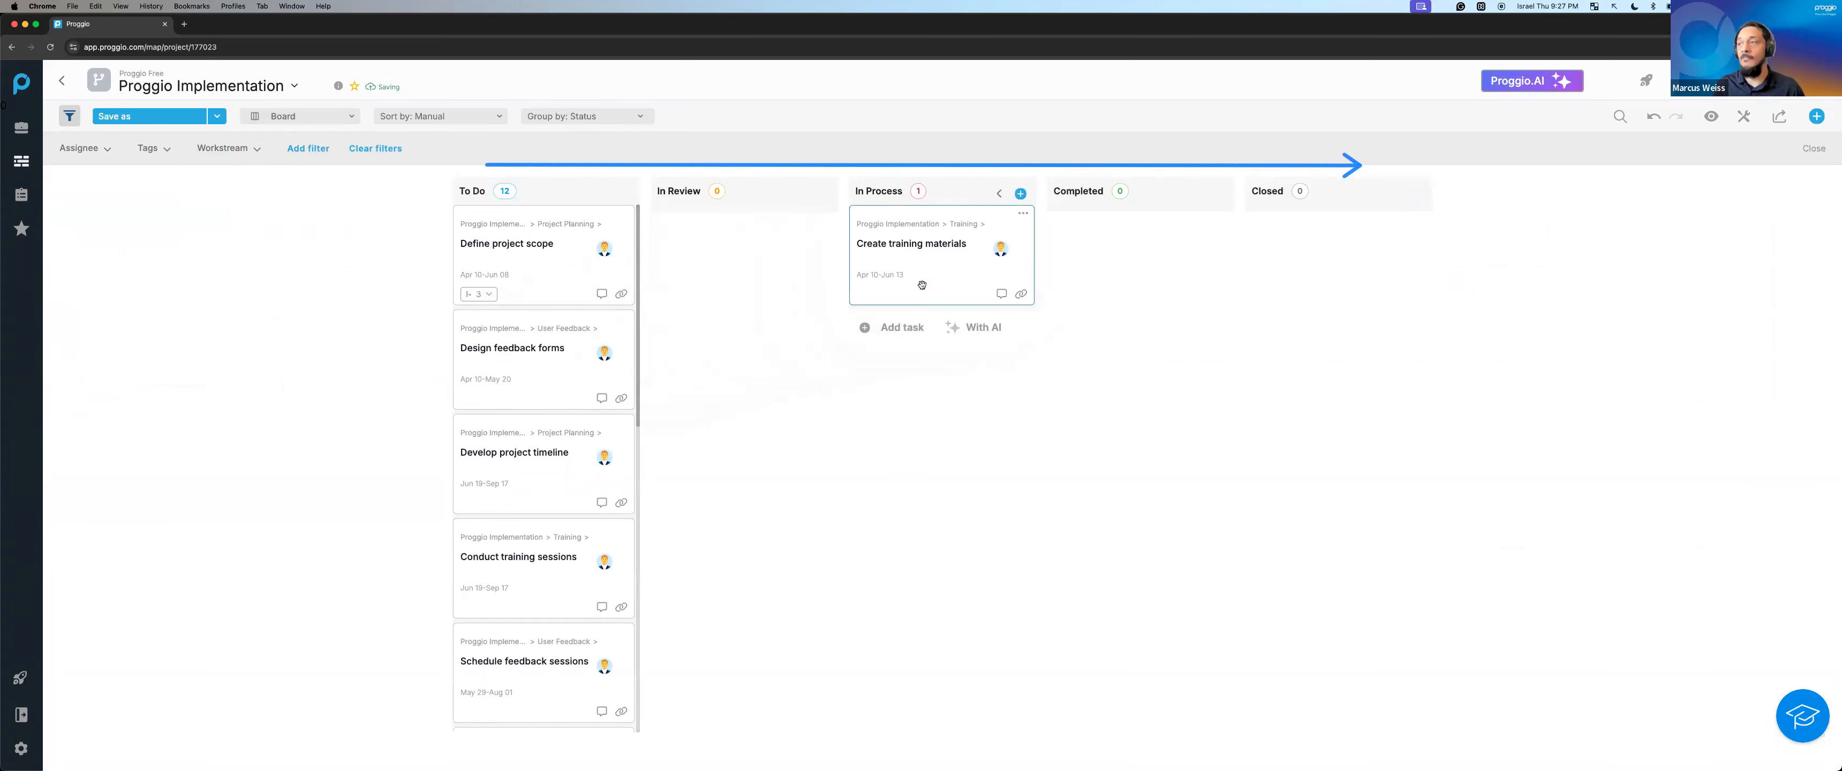
Group the board by priority, move Design feedback forms to Medium, and check the priority in its task details.
{"action": "left_click", "coordinate": [609, 118]}
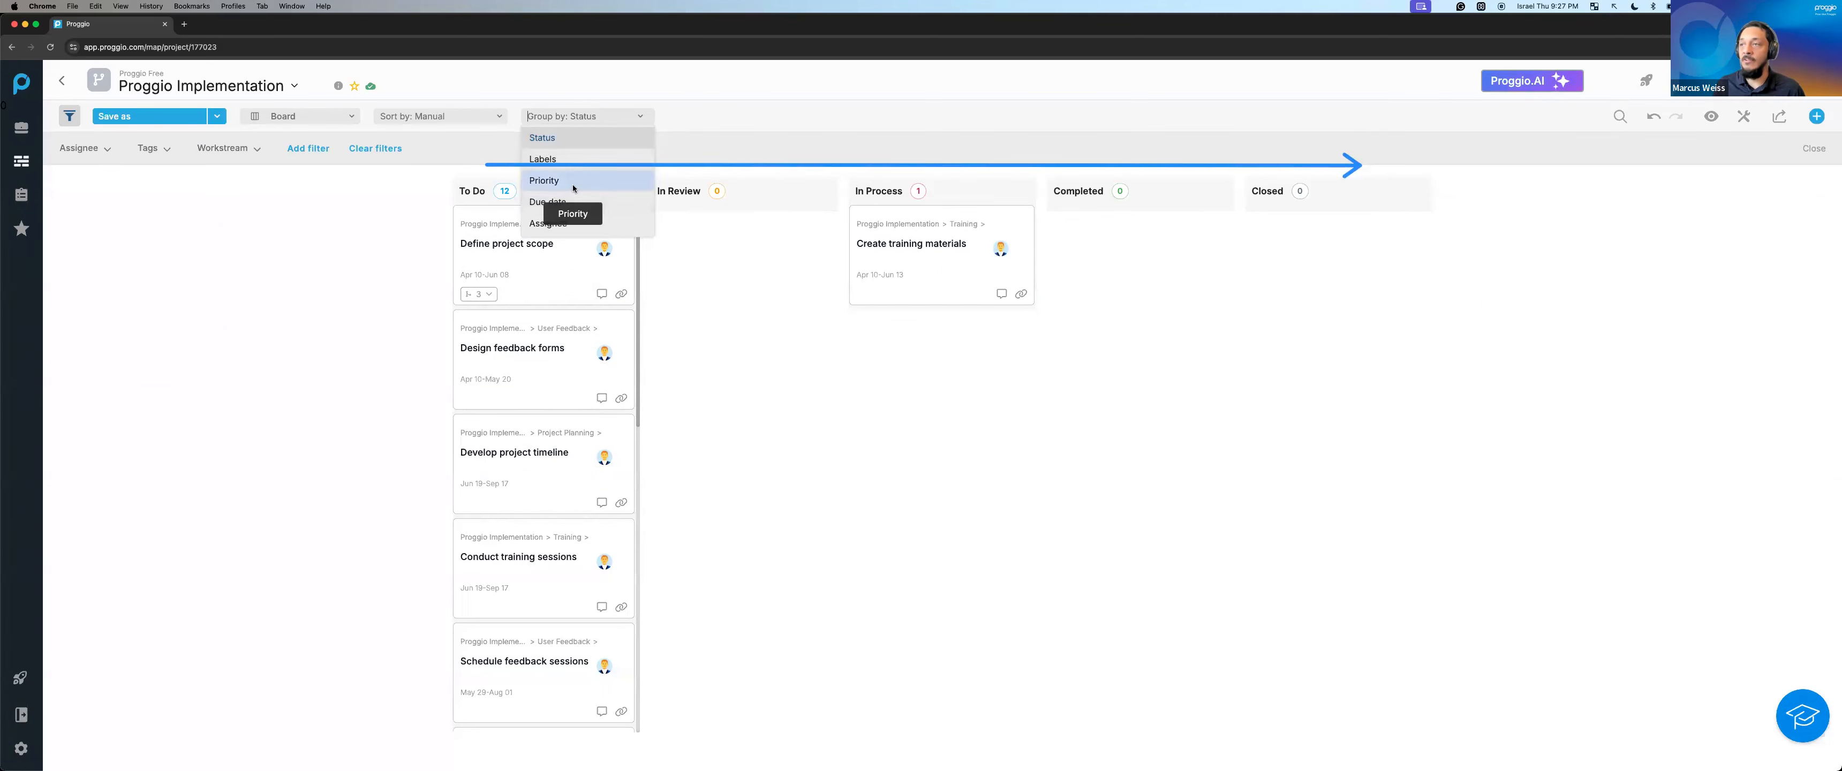
{"action": "left_click", "coordinate": [573, 181]}
{"action": "left_click_drag", "start_coordinate": [648, 333], "coordinate": [896, 274]}
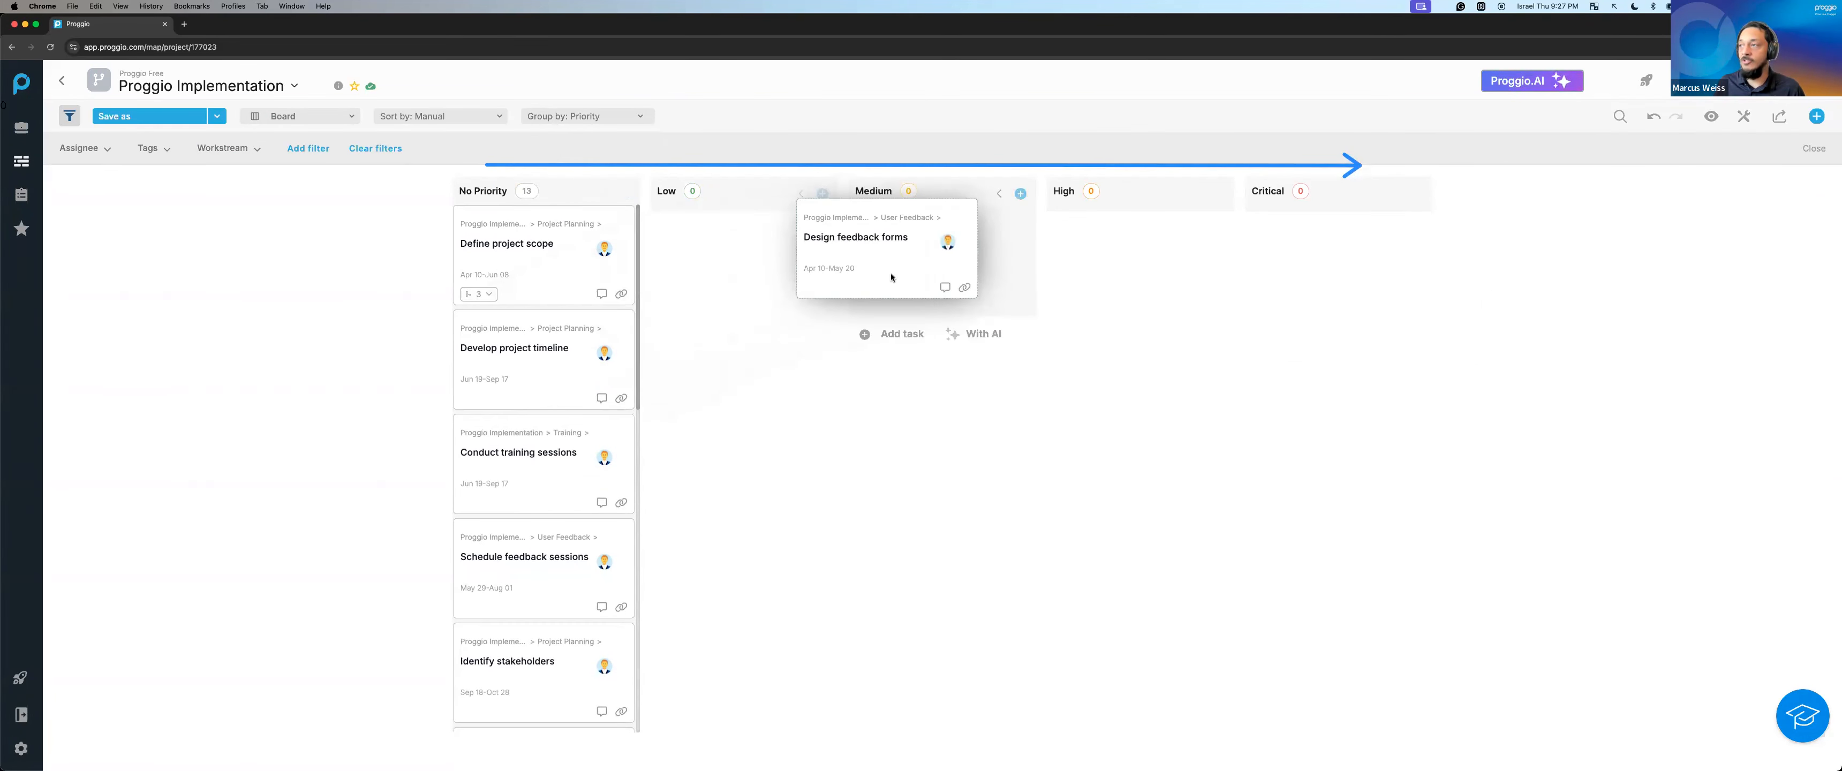
{"action": "left_click", "coordinate": [953, 272]}
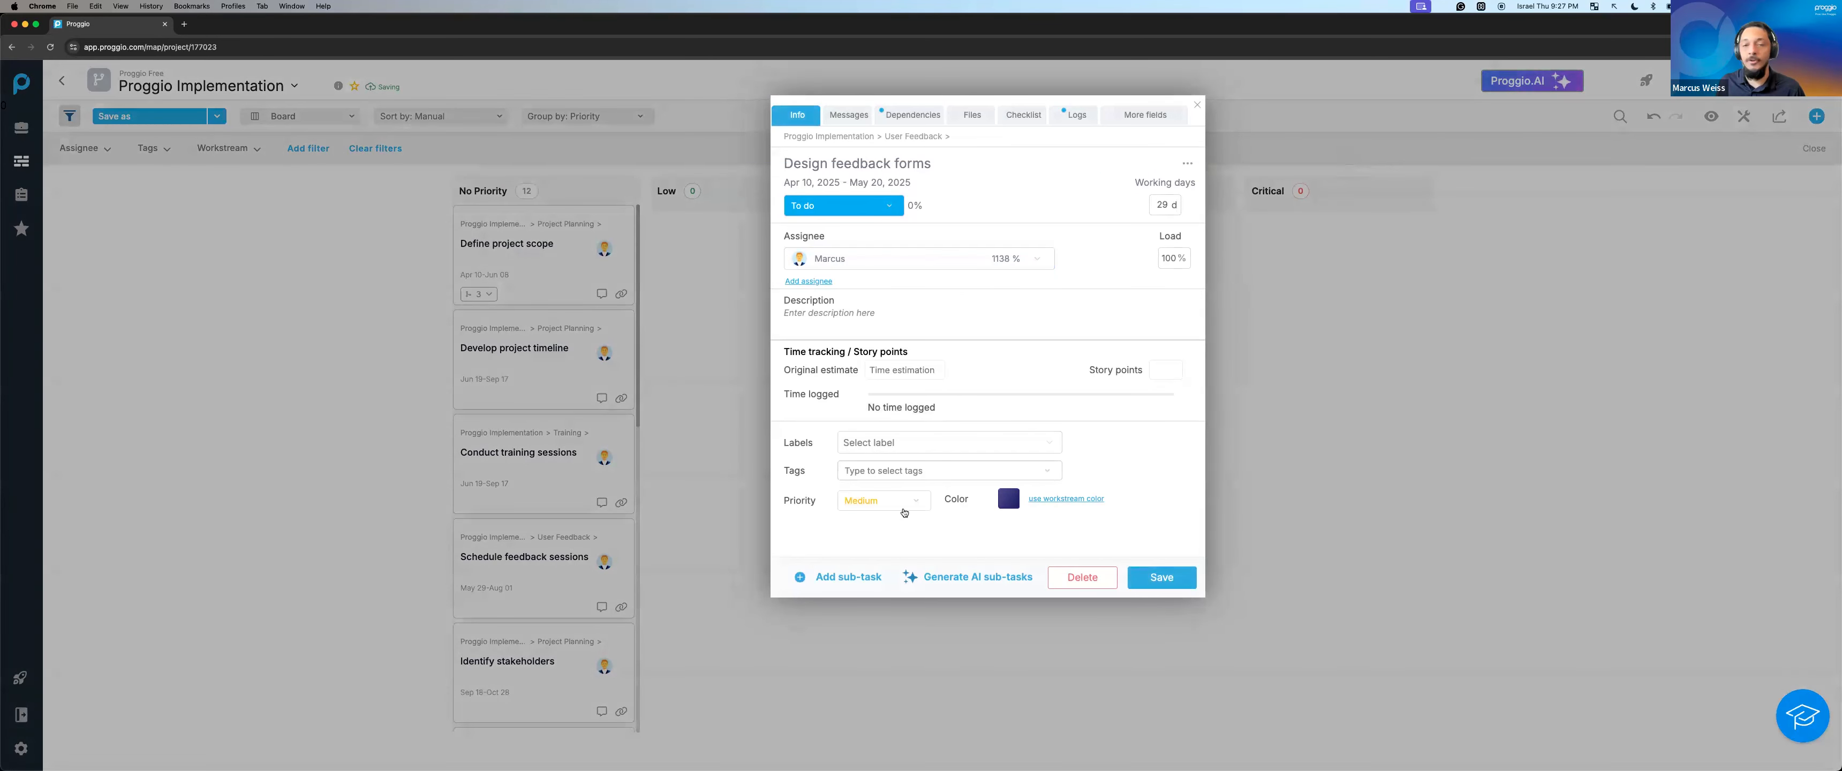
{"action": "left_click", "coordinate": [685, 226]}
Switch the project to the List view and expand the sub-tasks of Define project scope.
{"action": "left_click", "coordinate": [322, 116]}
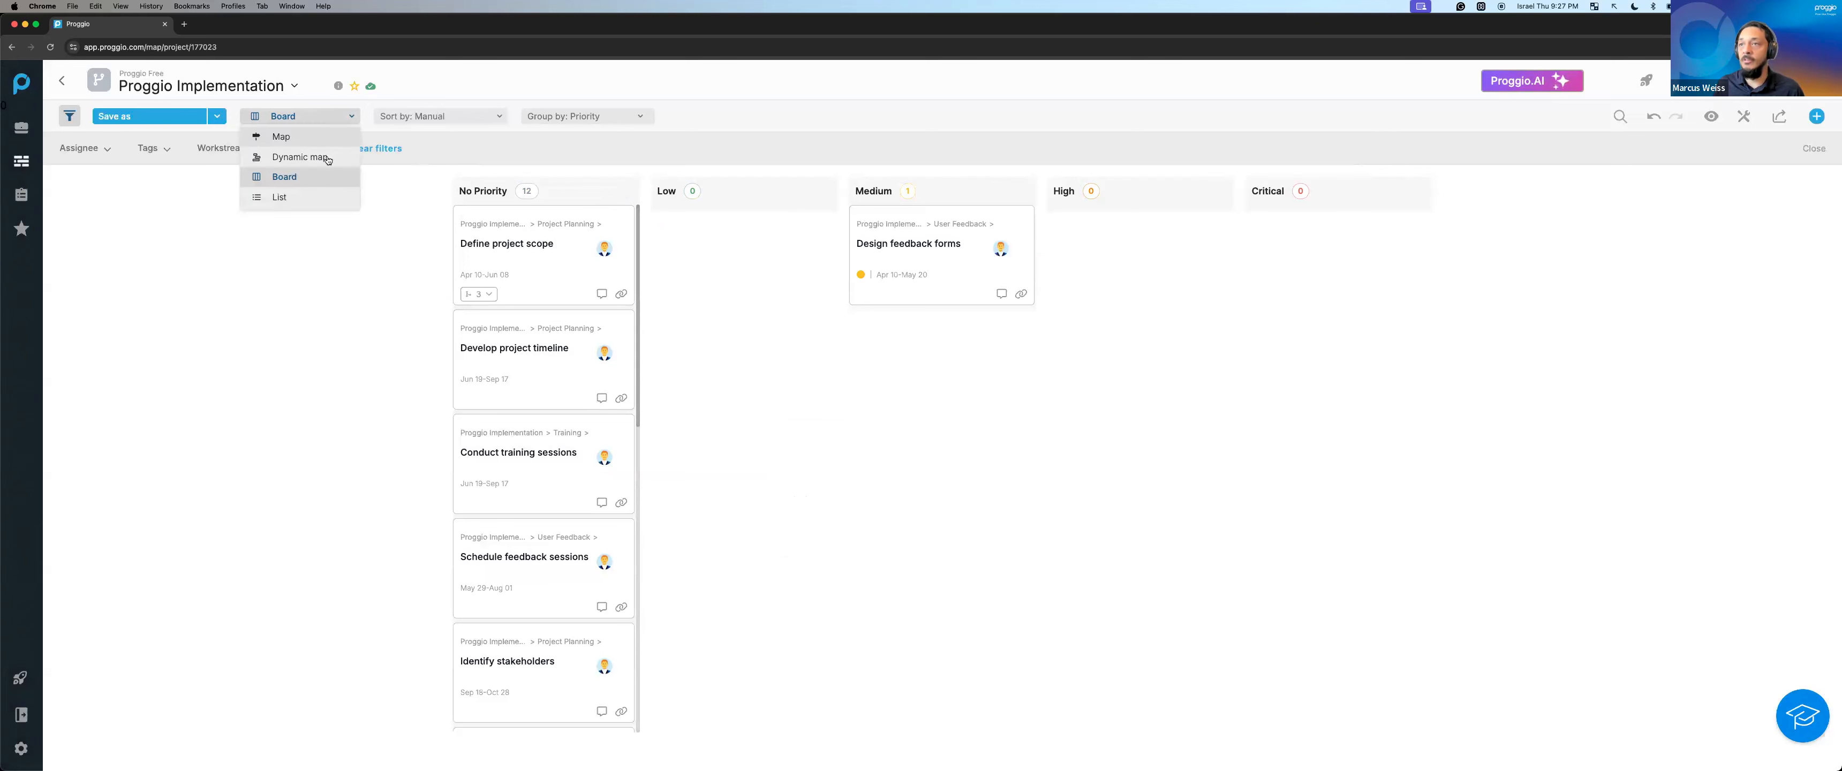
{"action": "left_click", "coordinate": [322, 197]}
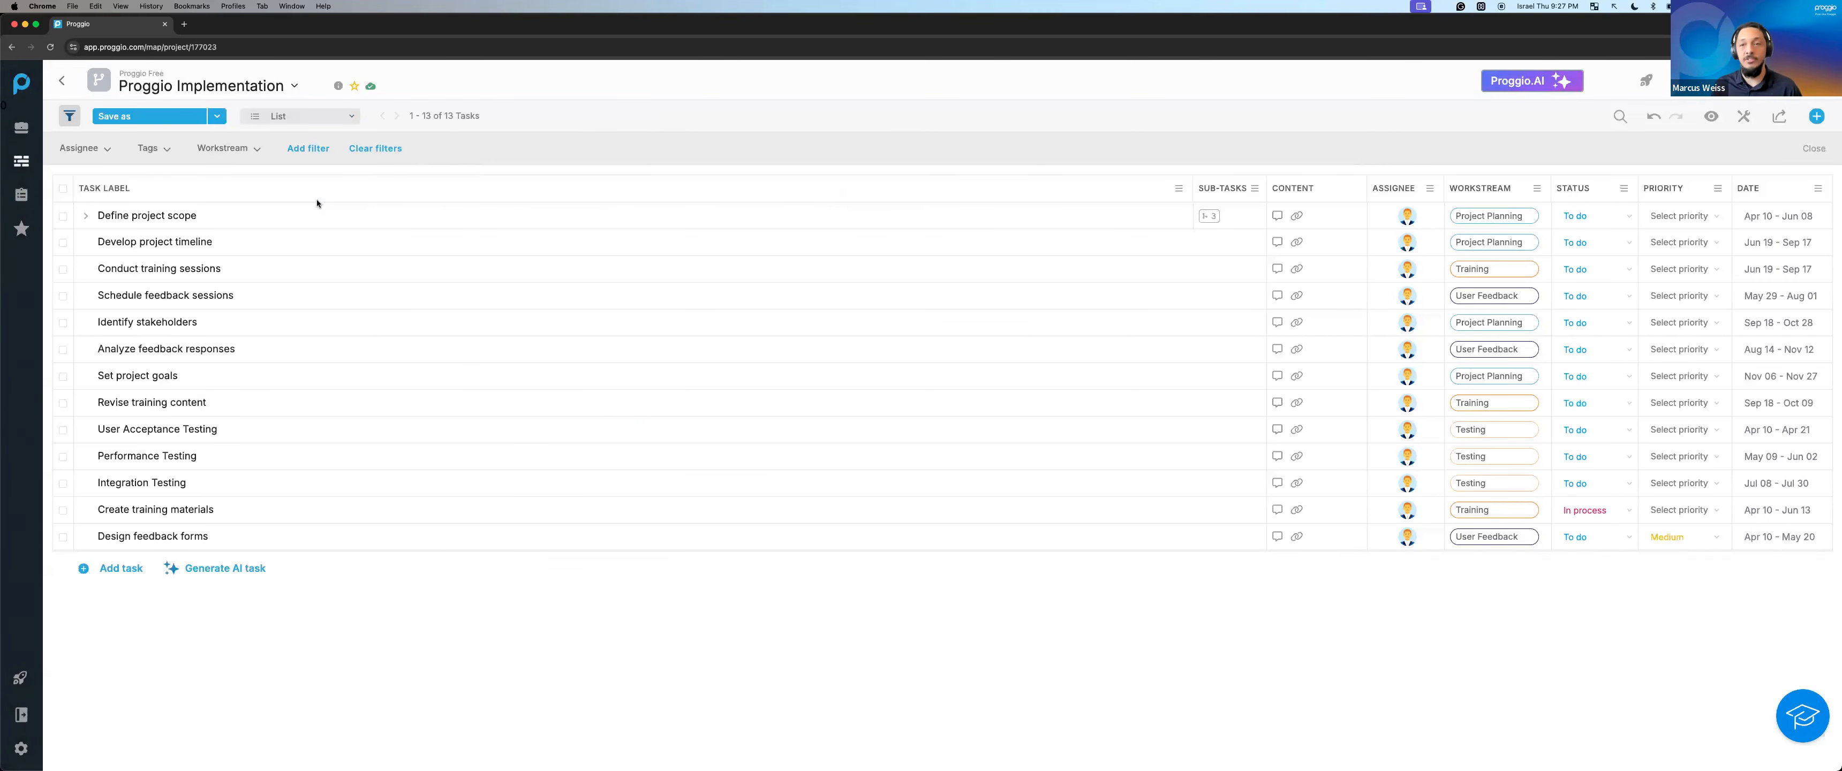
{"action": "left_click", "coordinate": [85, 215]}
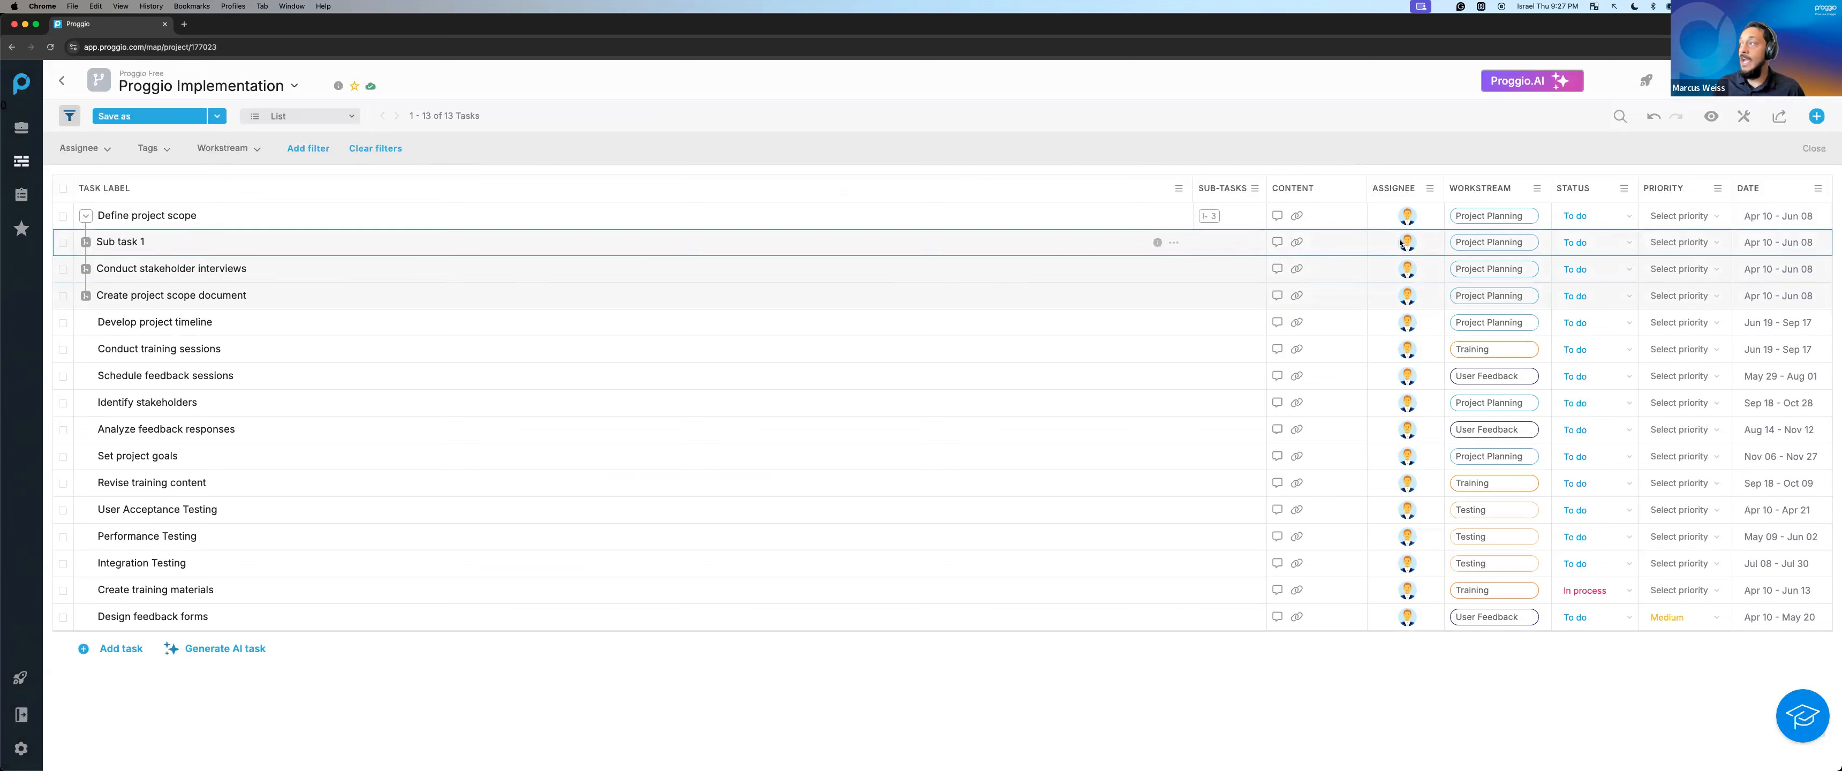
Review the status choices for Define project scope and the column display options of the task list.
{"action": "left_click", "coordinate": [1407, 216]}
{"action": "left_click", "coordinate": [1595, 215]}
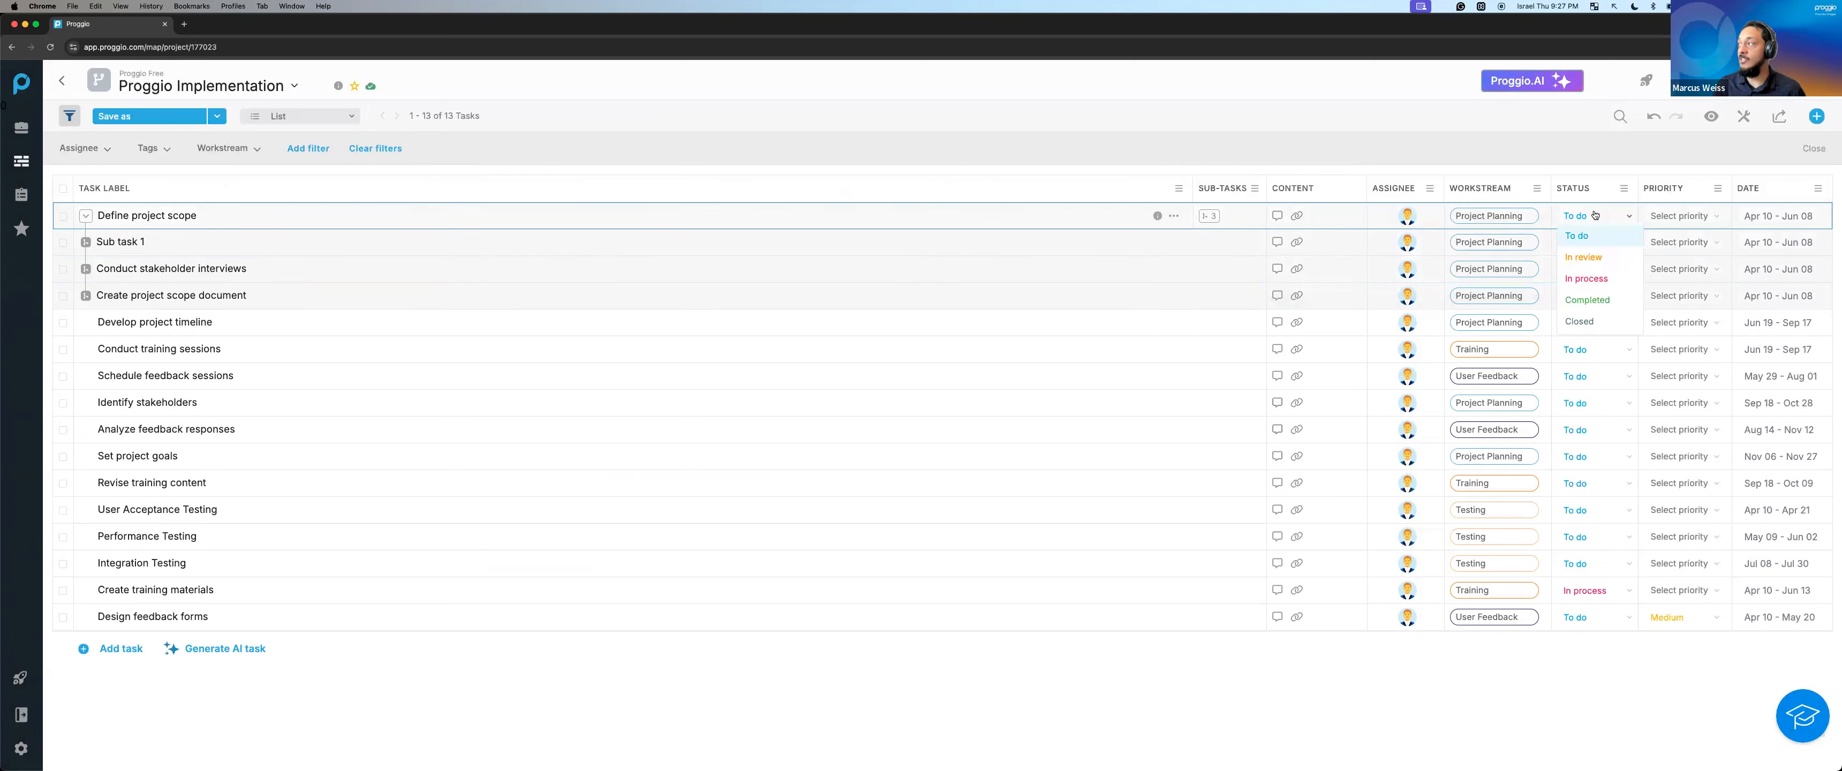
{"action": "left_click", "coordinate": [1686, 156]}
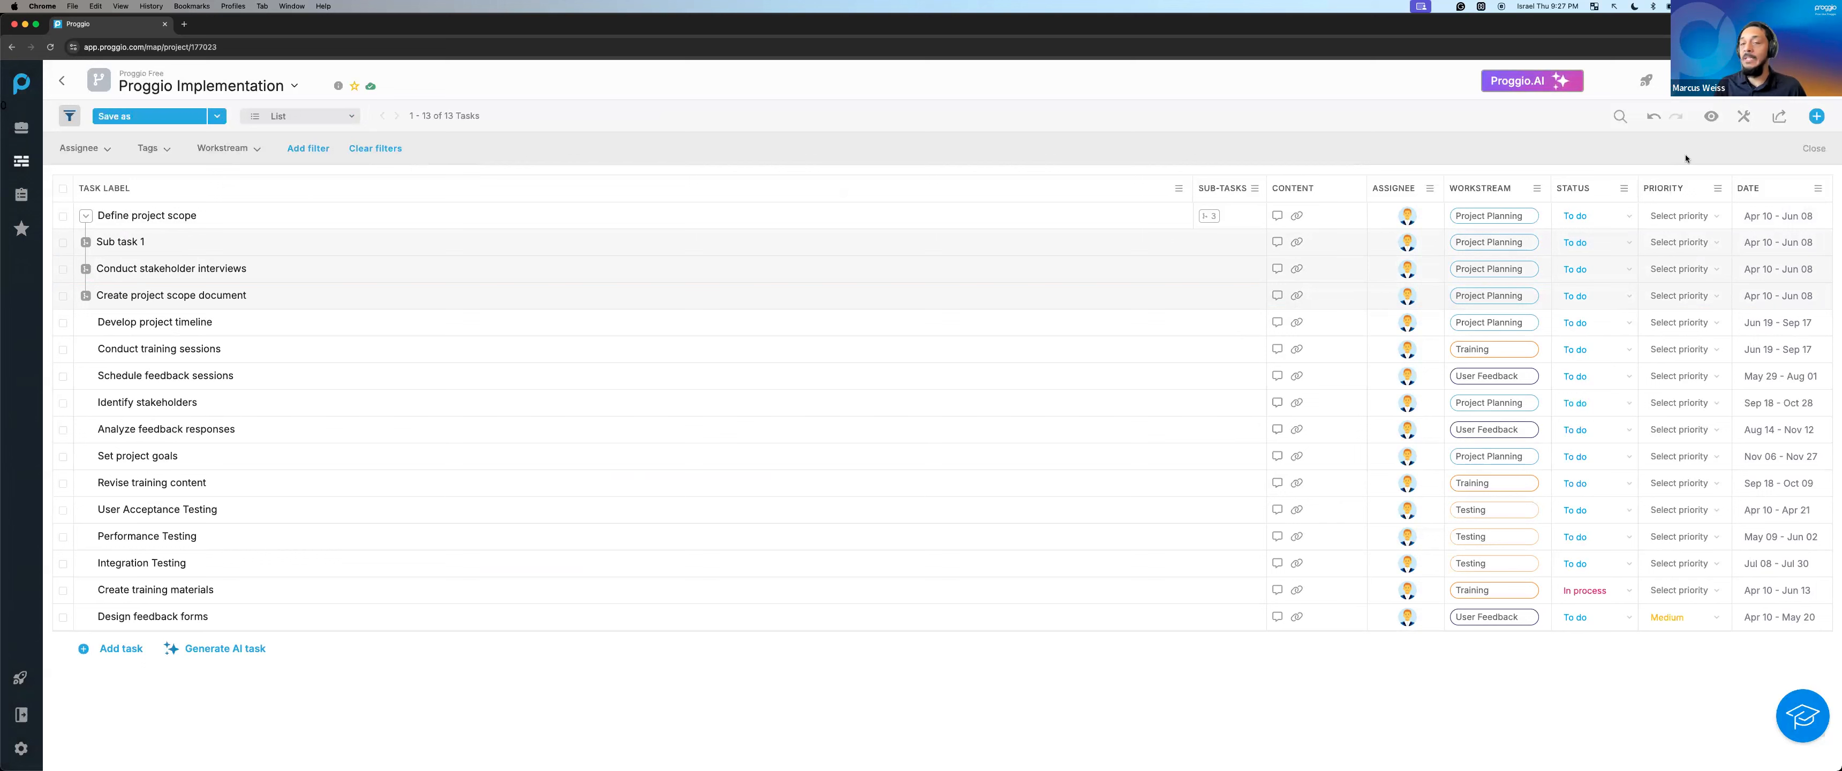
{"action": "left_click", "coordinate": [1711, 118]}
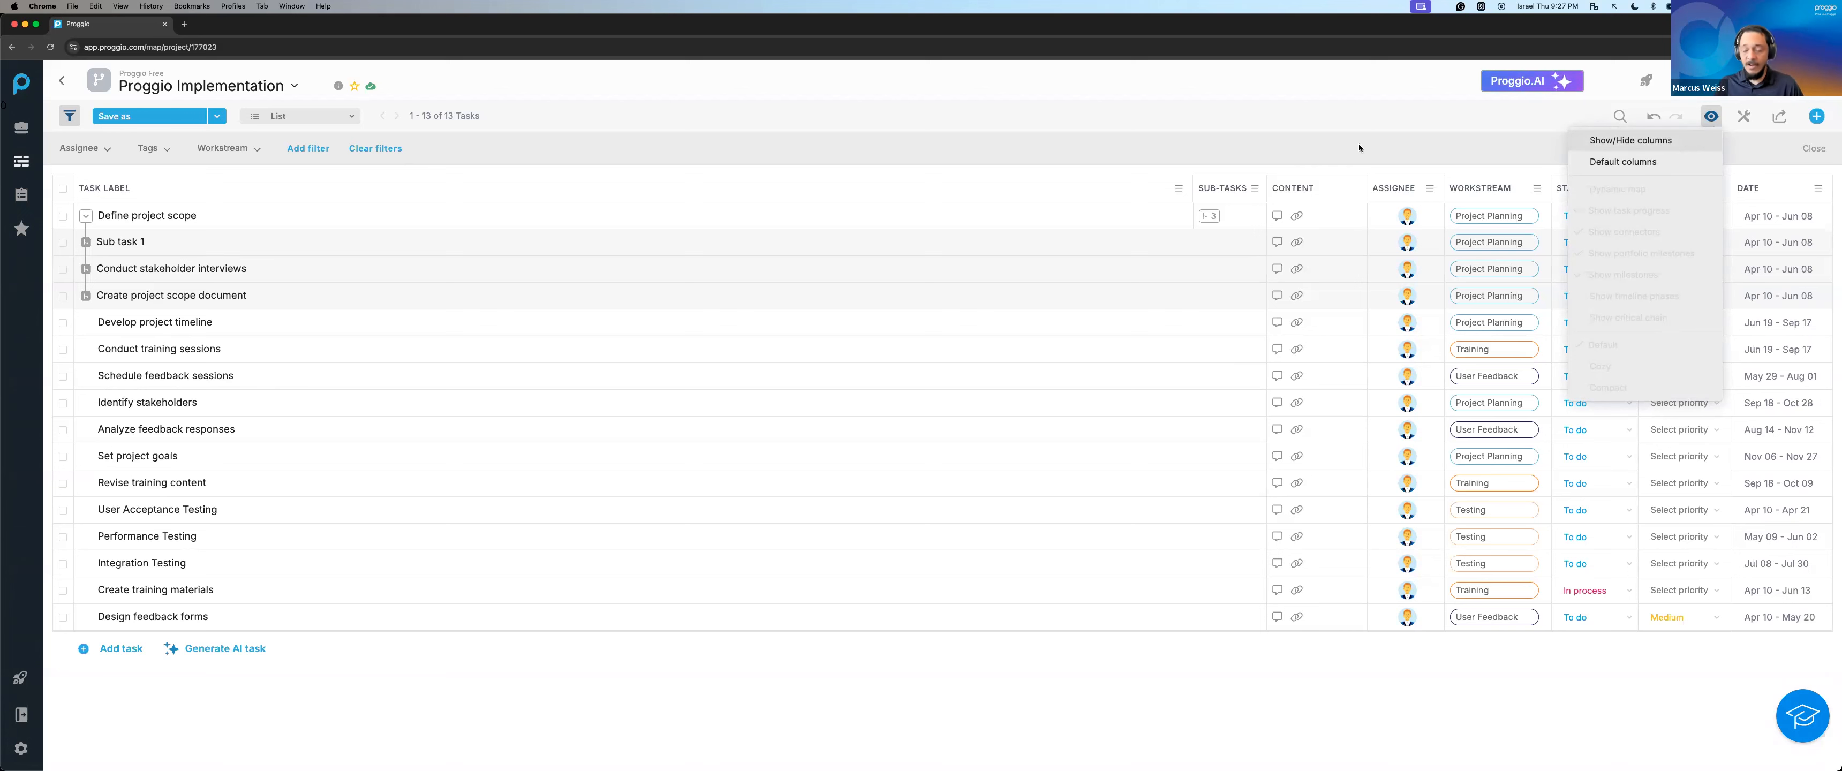
Switch the project back to the Map view and go to the Portfolio.
{"action": "left_click", "coordinate": [328, 118]}
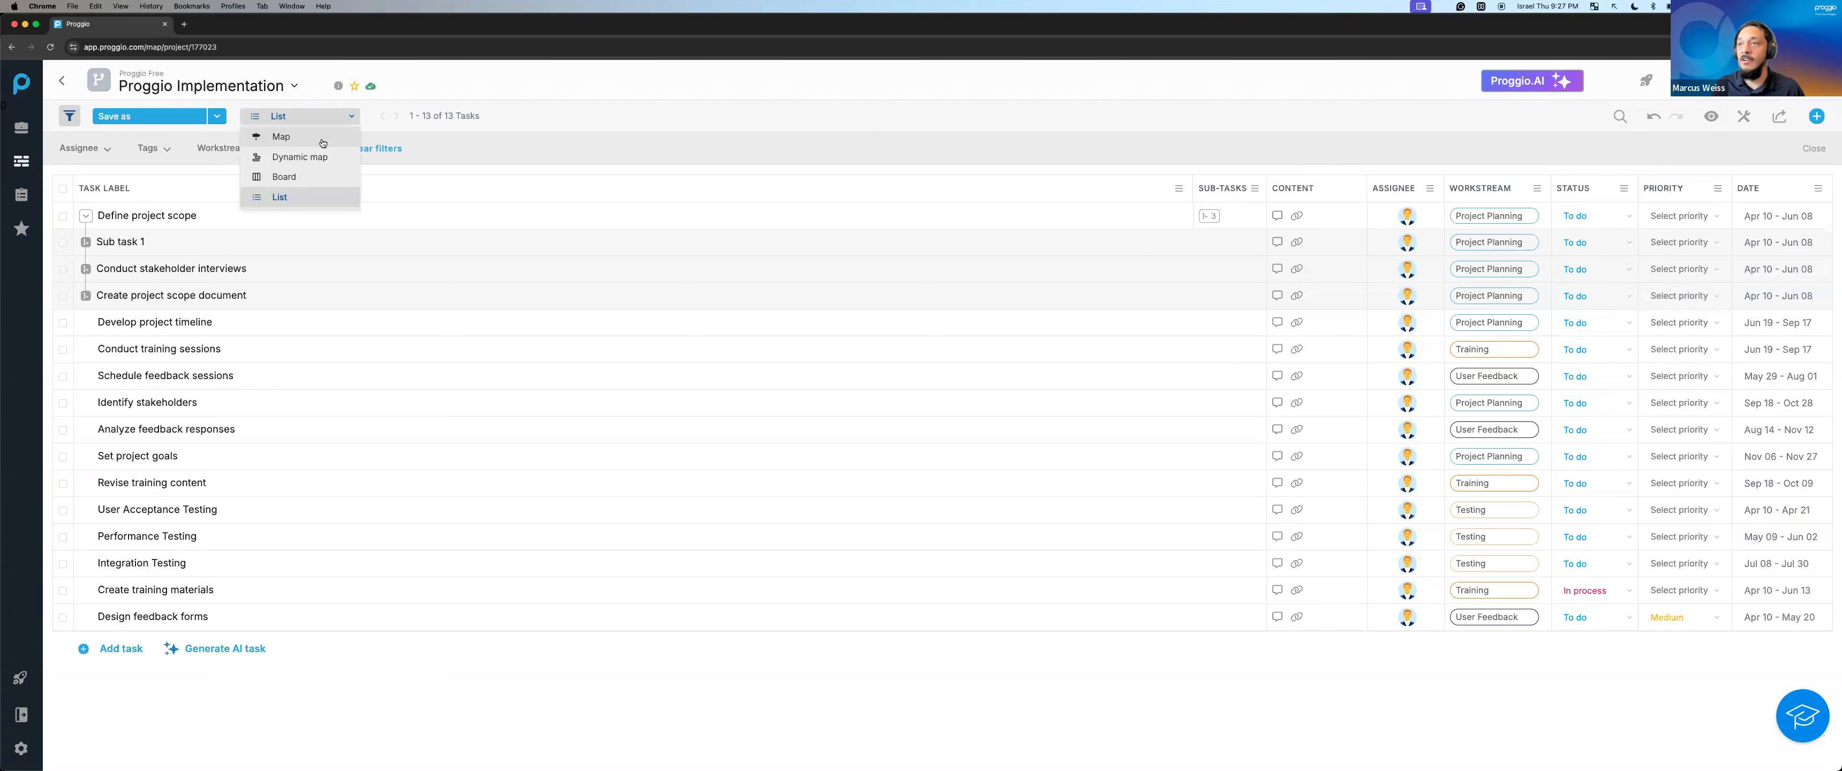
{"action": "left_click", "coordinate": [322, 141]}
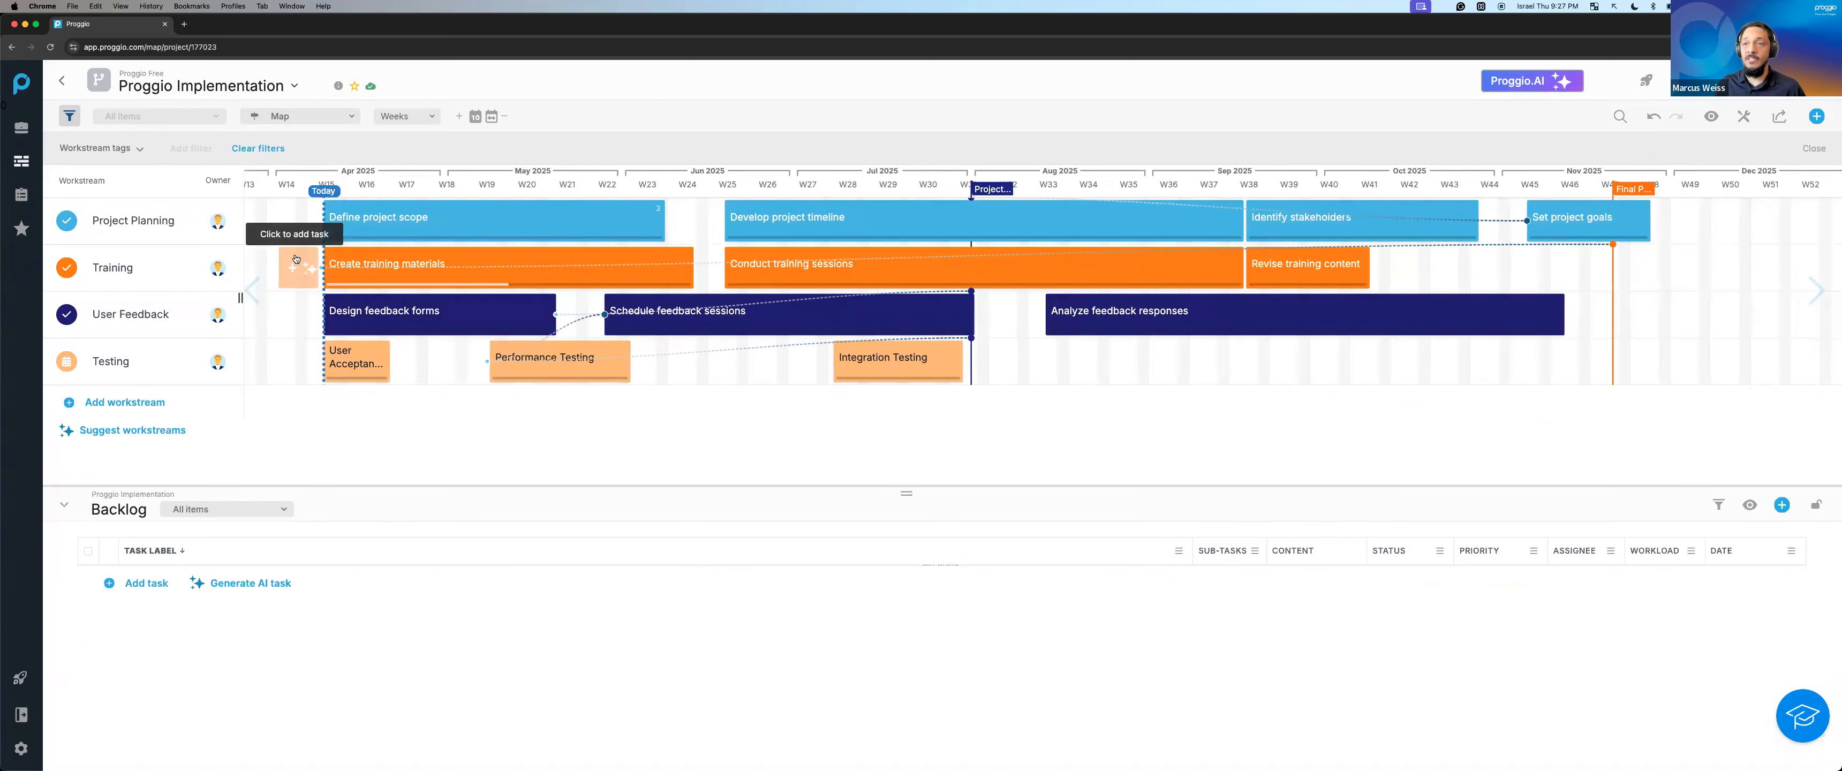
{"action": "left_click", "coordinate": [22, 127]}
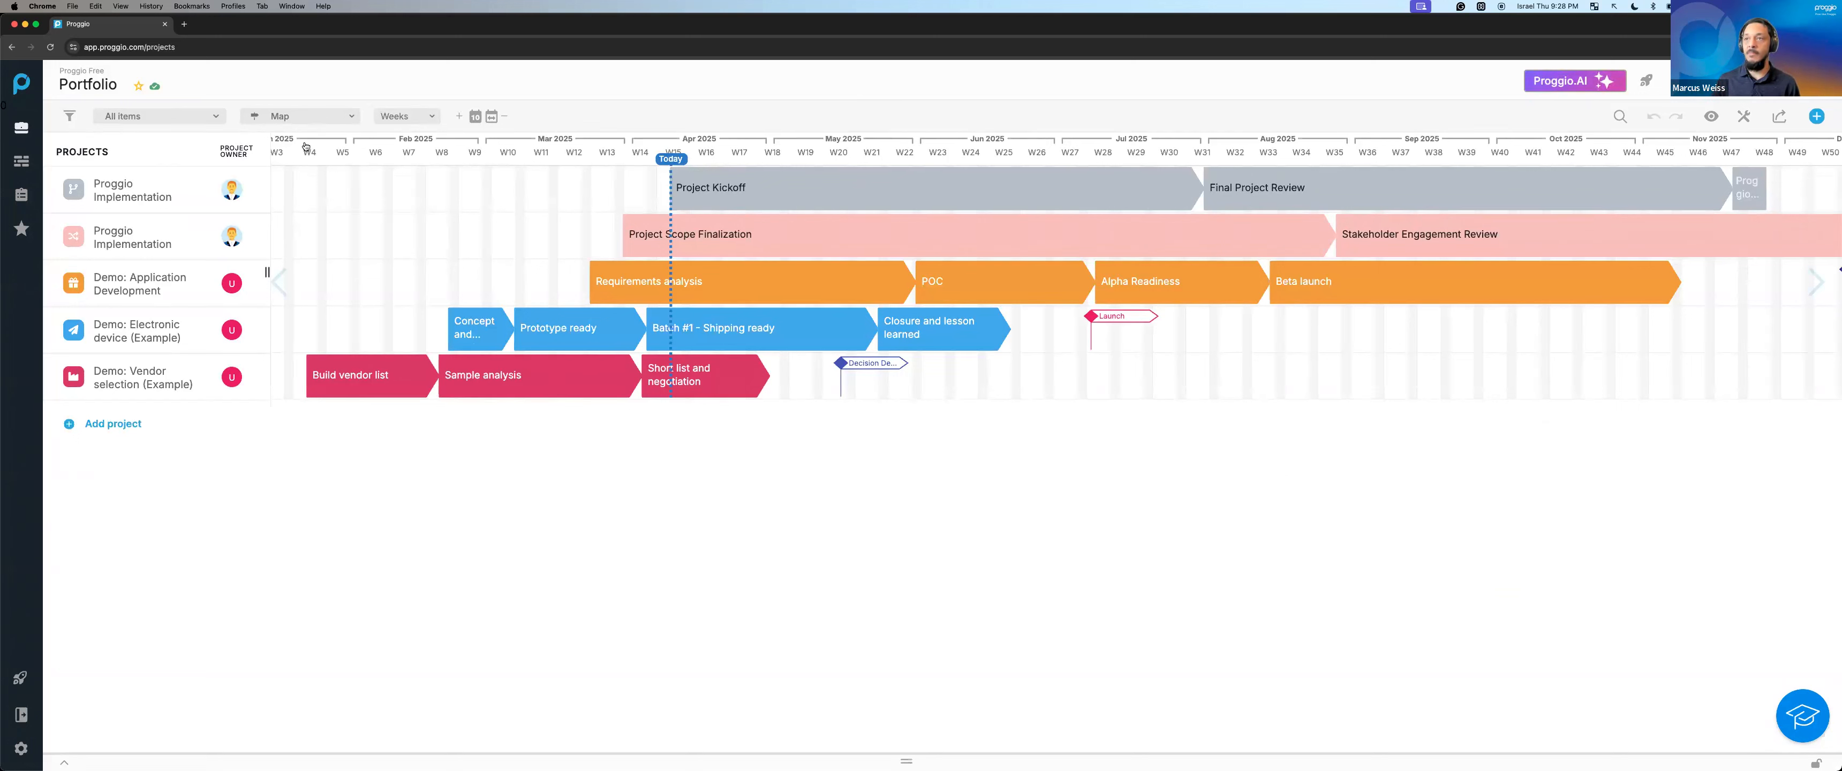
Review the portfolio's available views and the options for adding or importing a project.
{"action": "left_click", "coordinate": [309, 117]}
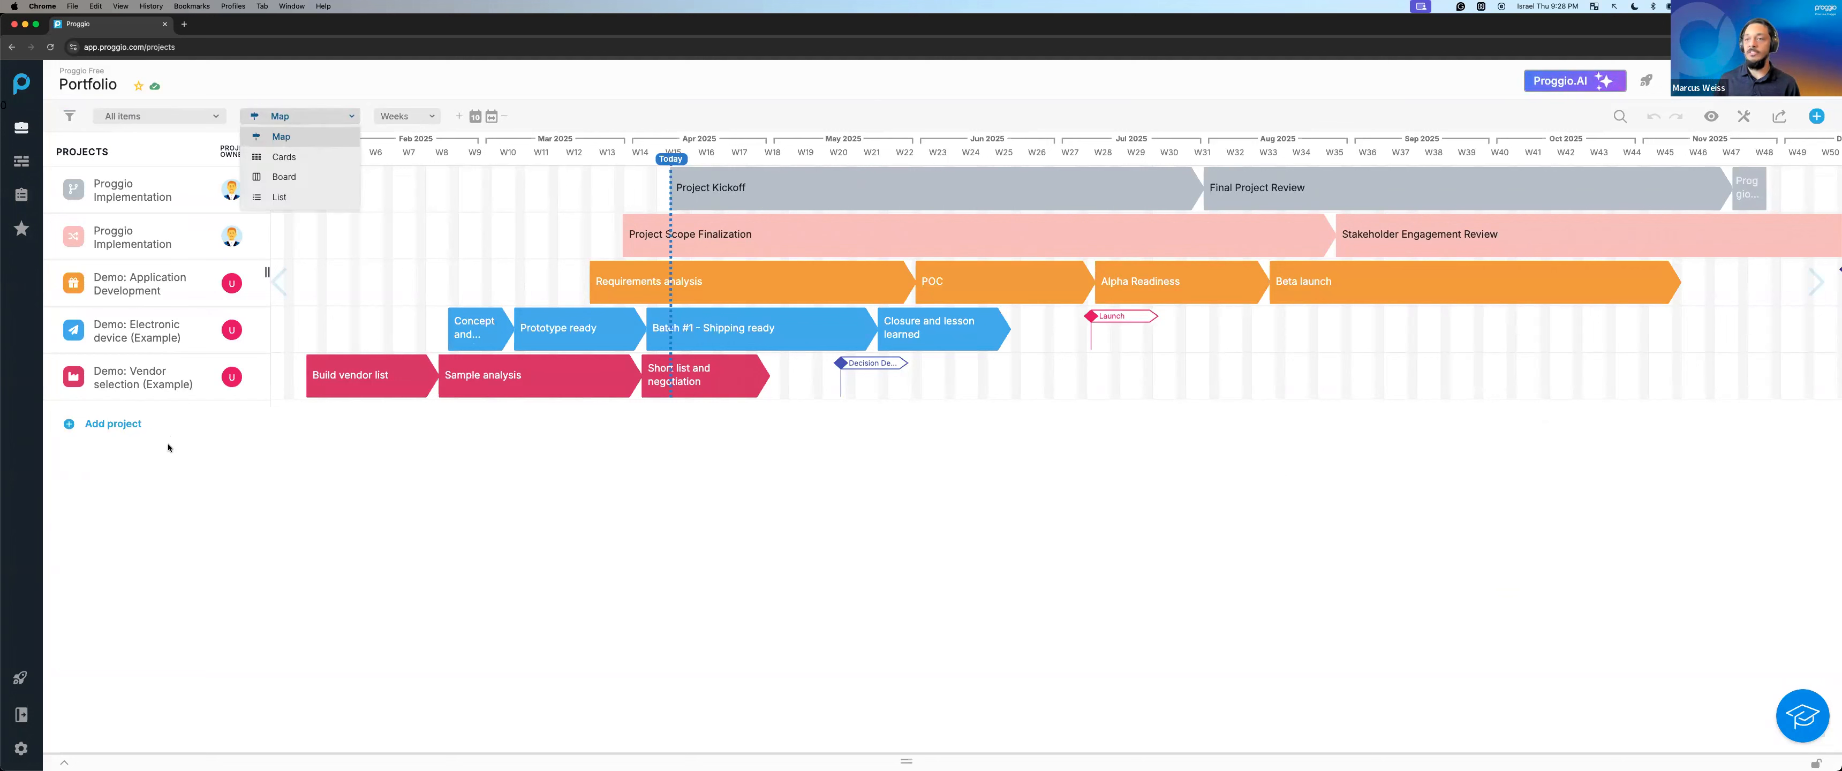
{"action": "left_click", "coordinate": [110, 426]}
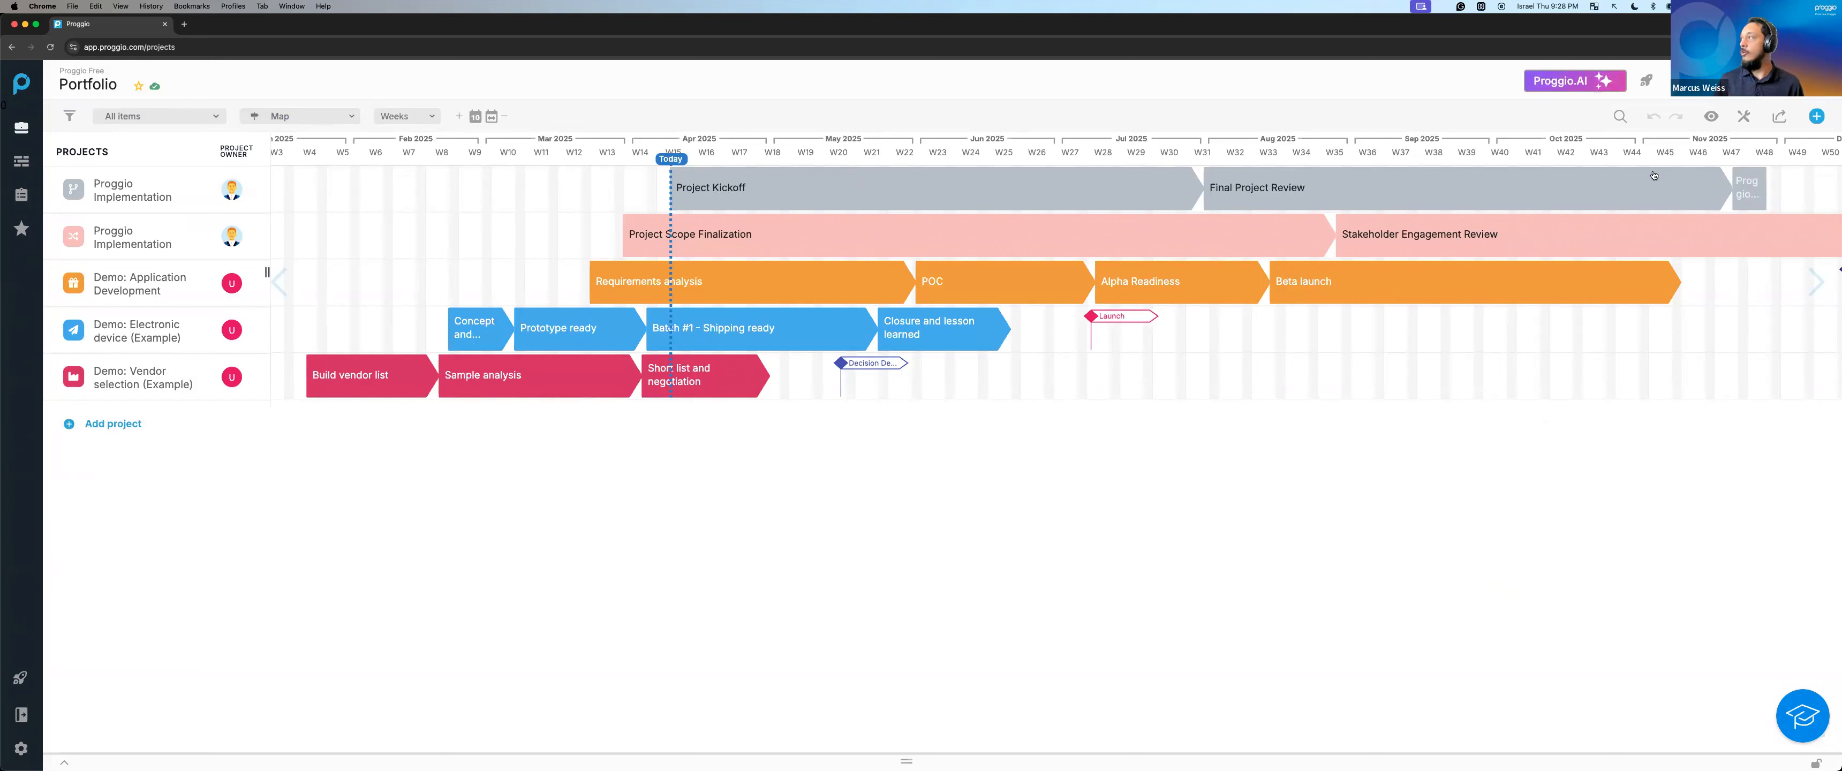
{"action": "left_click", "coordinate": [1816, 116]}
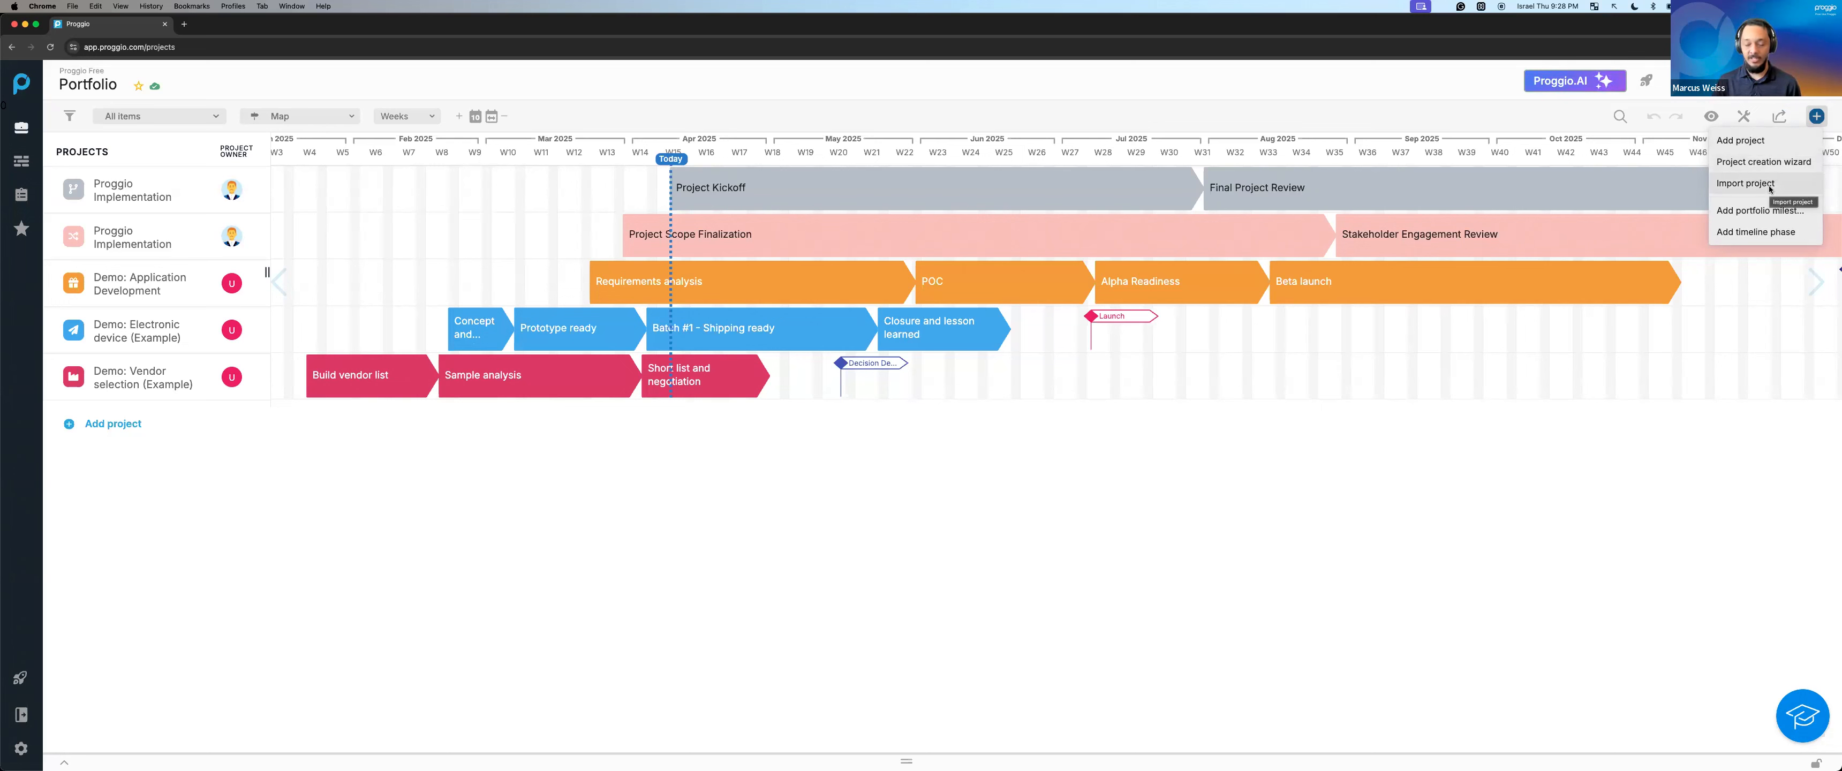
Switch the portfolio to the Cards view.
{"action": "left_click", "coordinate": [340, 117]}
{"action": "left_click", "coordinate": [320, 158]}
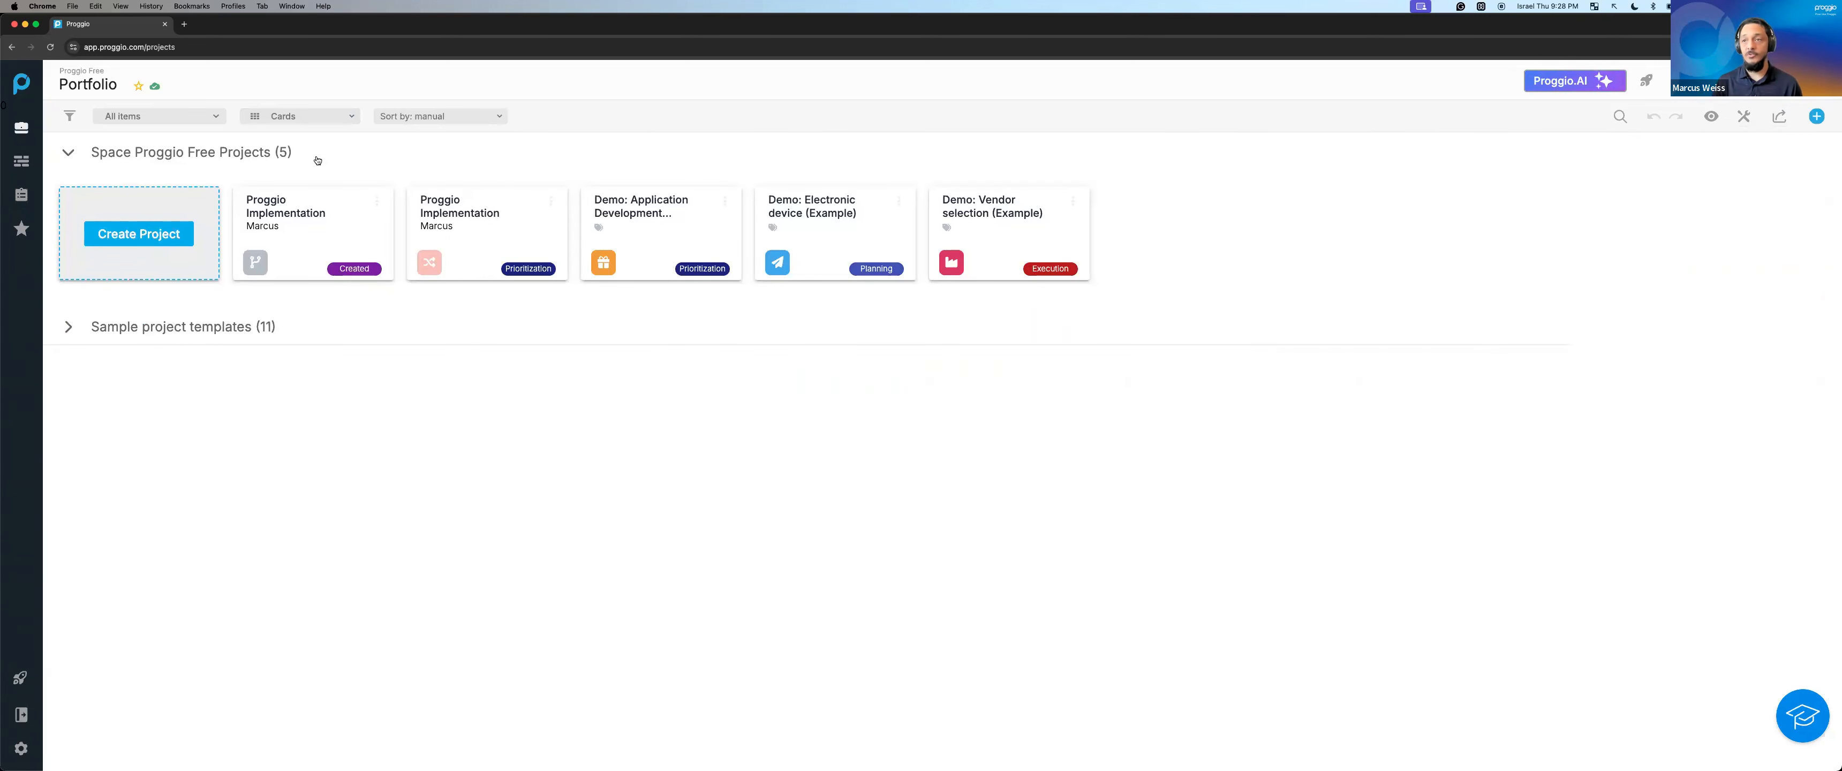
{"action": "left_click", "coordinate": [321, 123]}
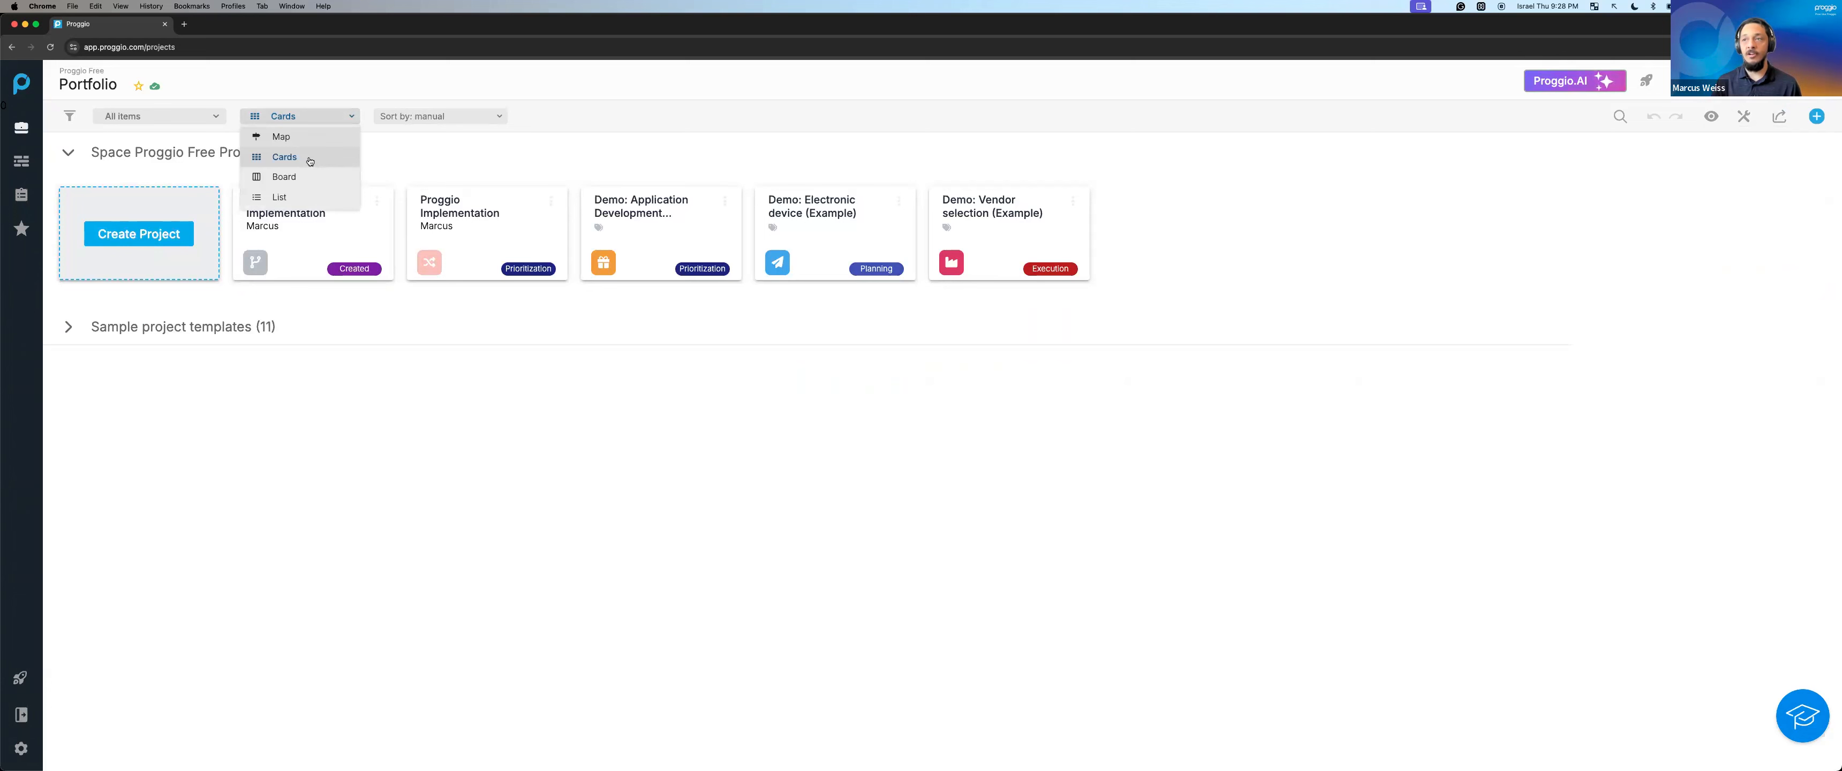
Expand the sample project templates, and check the project creation form for the Demo: Application Development template without creating a project.
{"action": "left_click", "coordinate": [362, 331]}
{"action": "left_click", "coordinate": [363, 331]}
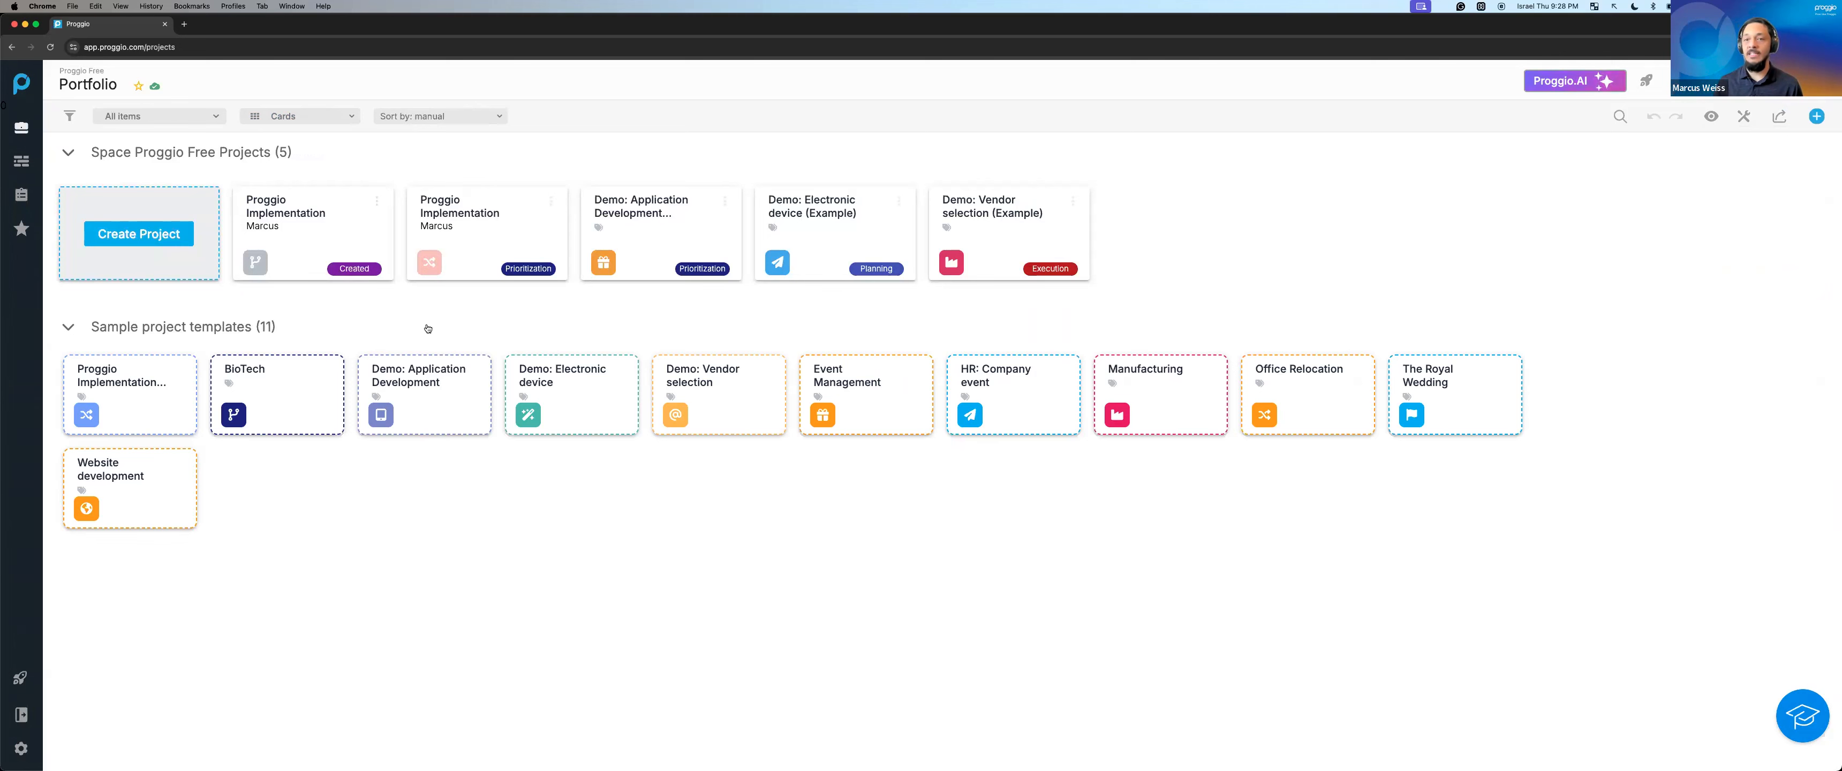
{"action": "left_click", "coordinate": [431, 389]}
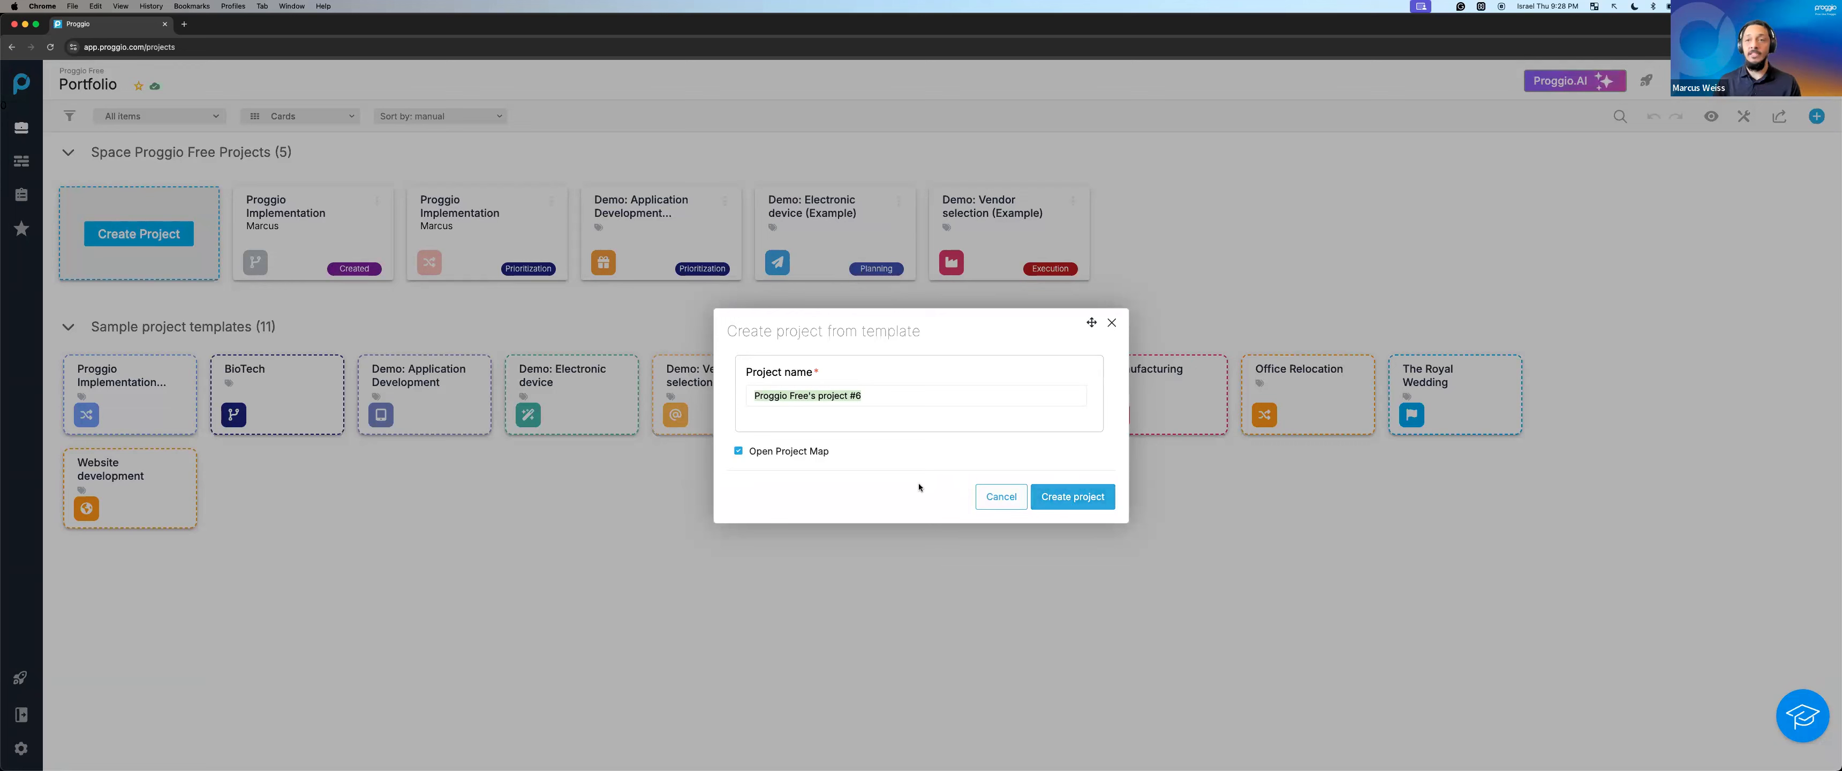
{"action": "left_click", "coordinate": [988, 502]}
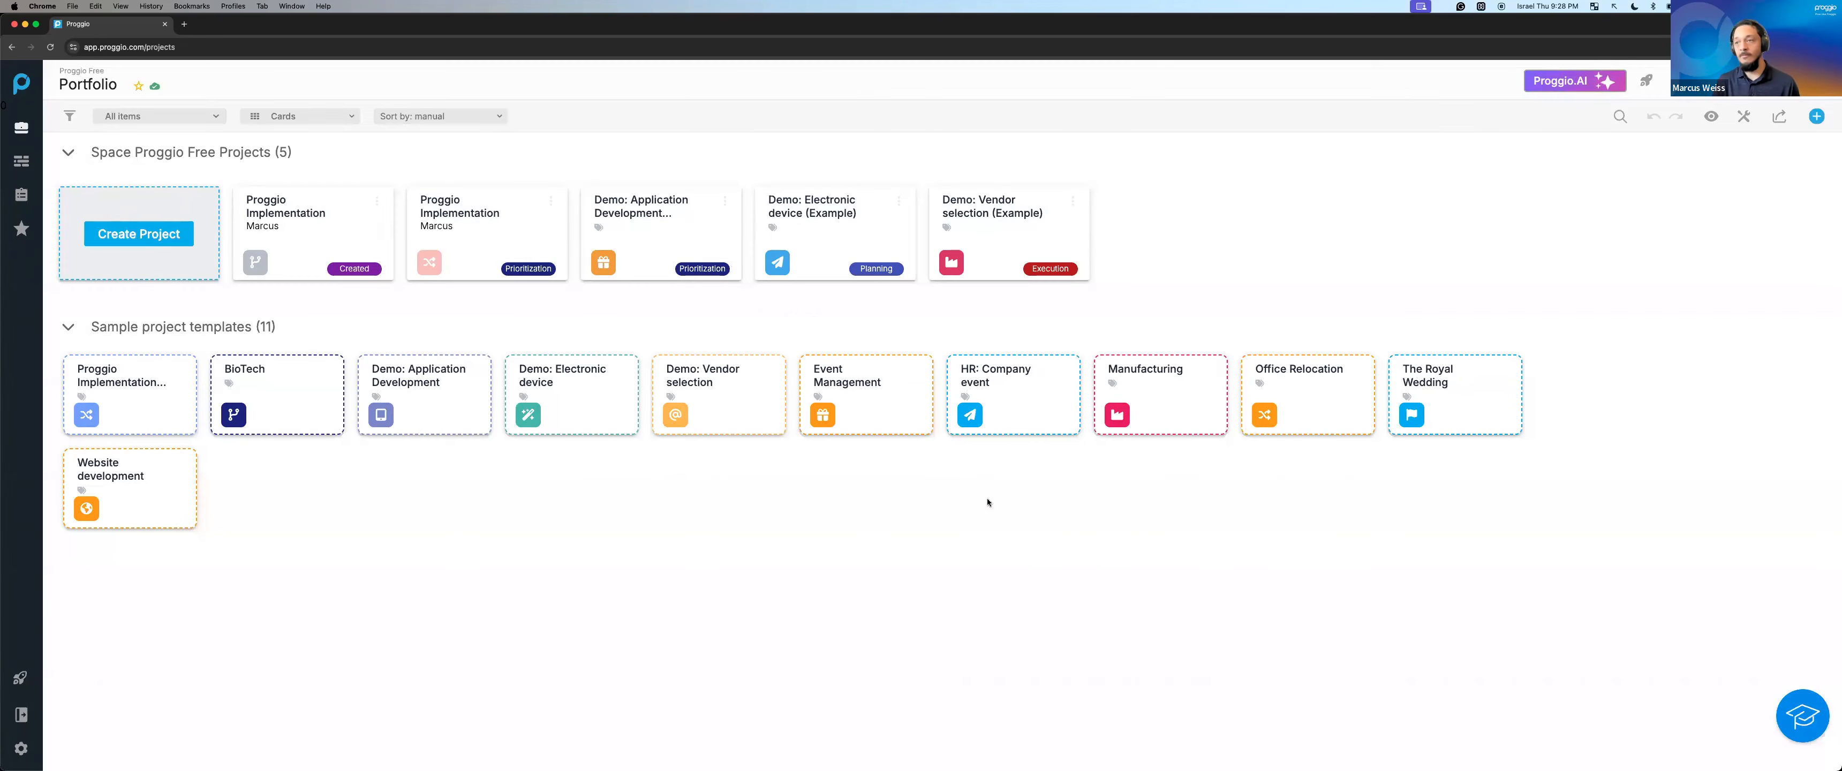
Switch the portfolio to the Board view to see the projects by workflow stage.
{"action": "left_click", "coordinate": [345, 118]}
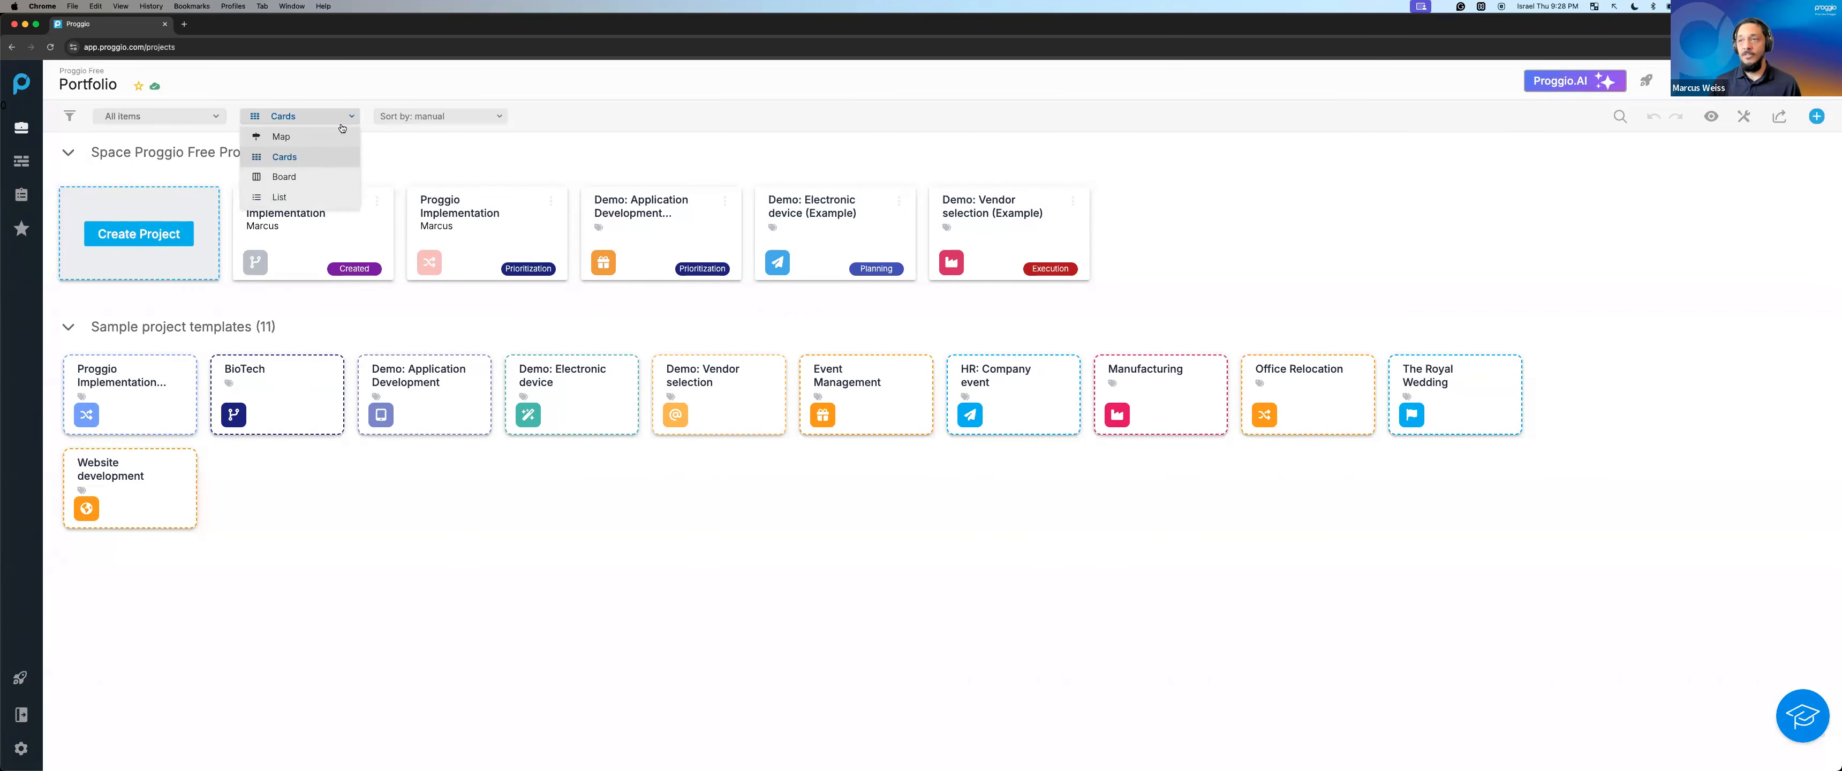
{"action": "left_click", "coordinate": [327, 177]}
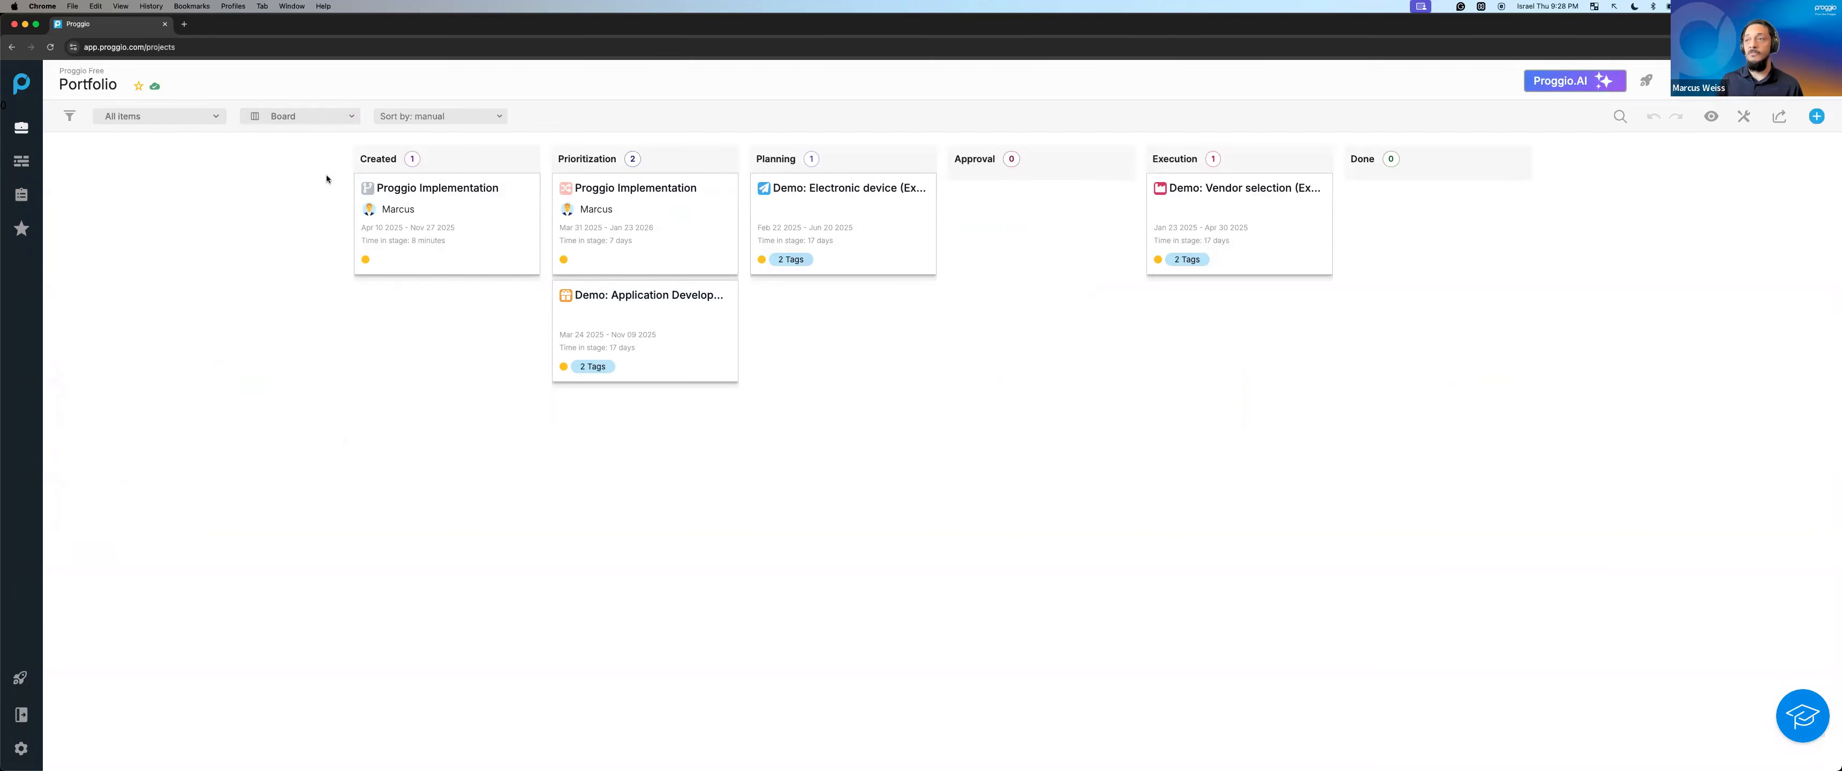
{"action": "left_click_drag", "start_coordinate": [400, 217], "coordinate": [317, 163]}
Switch the portfolio to the List view and review the fields available for filtering projects.
{"action": "left_click", "coordinate": [300, 116]}
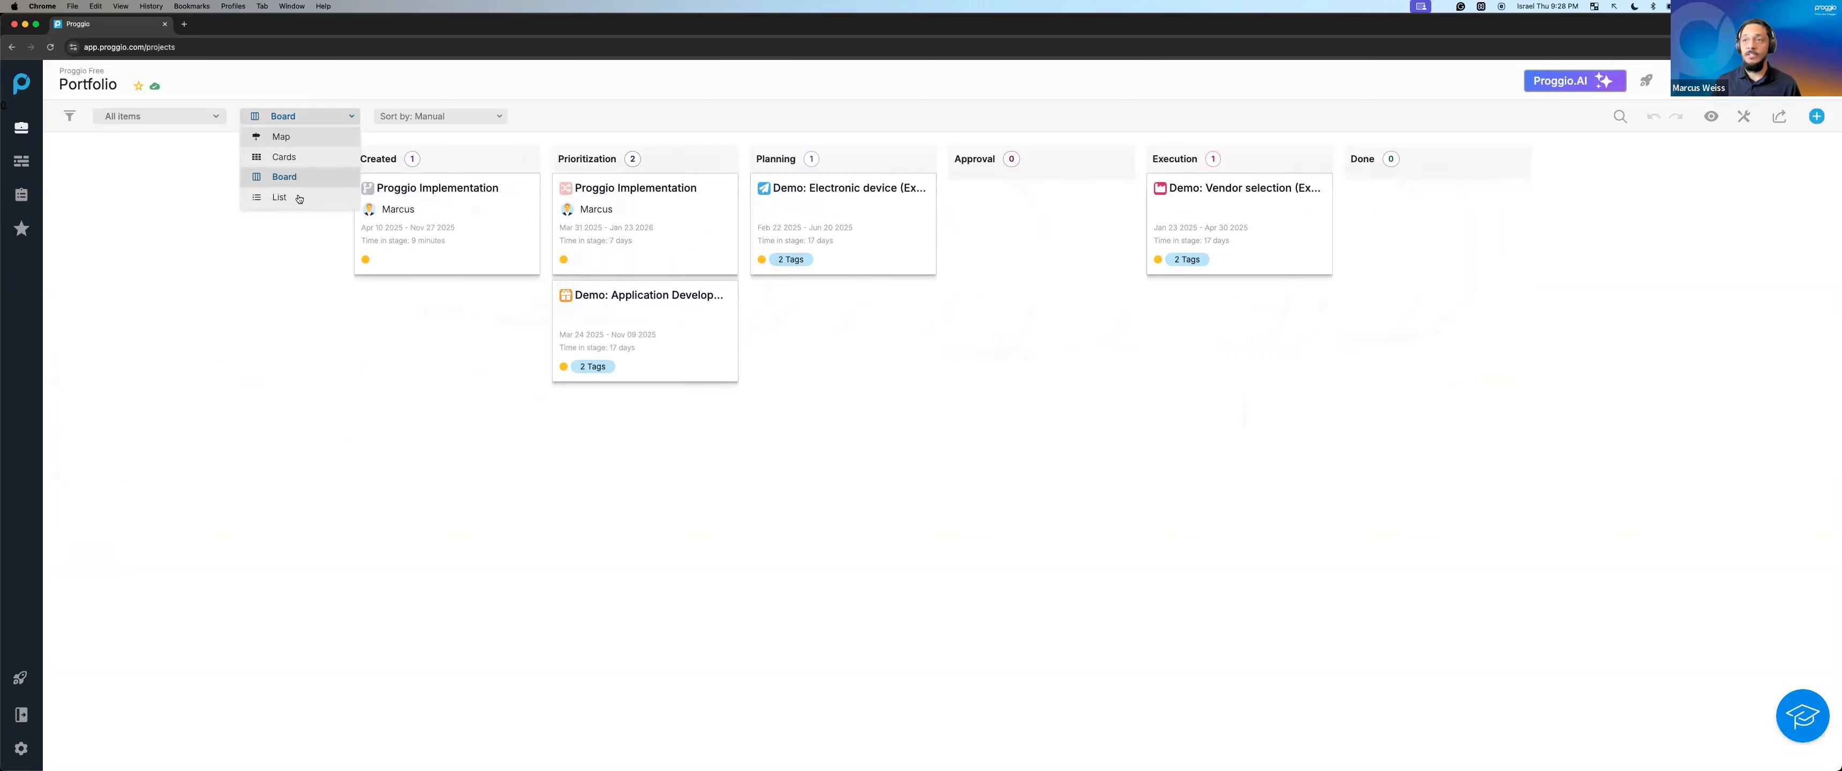
{"action": "left_click", "coordinate": [299, 197]}
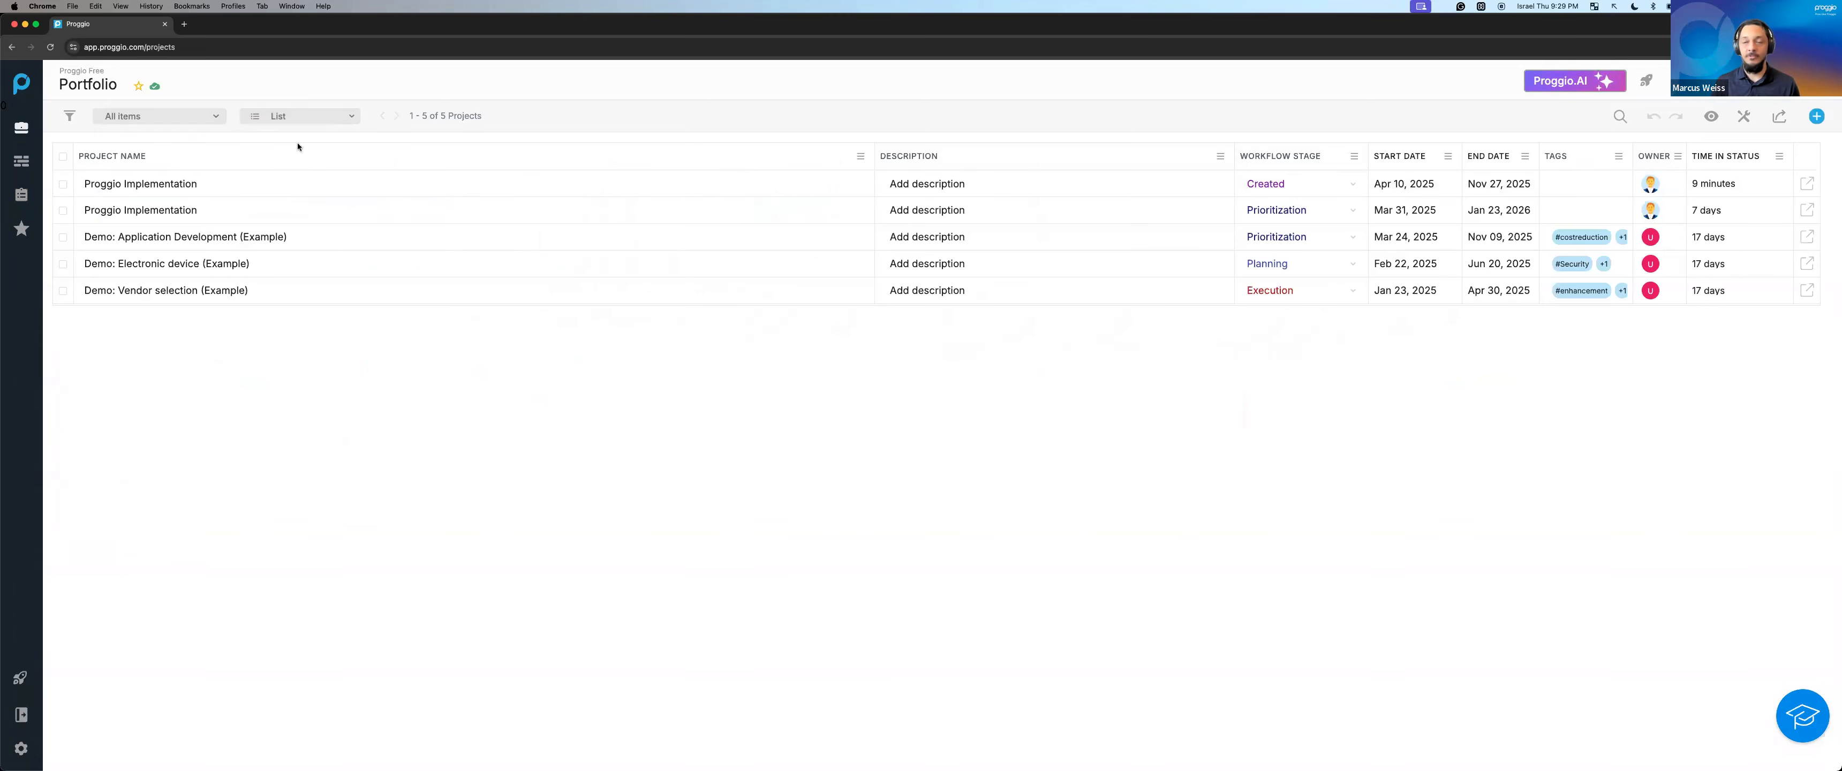
{"action": "left_click", "coordinate": [69, 115]}
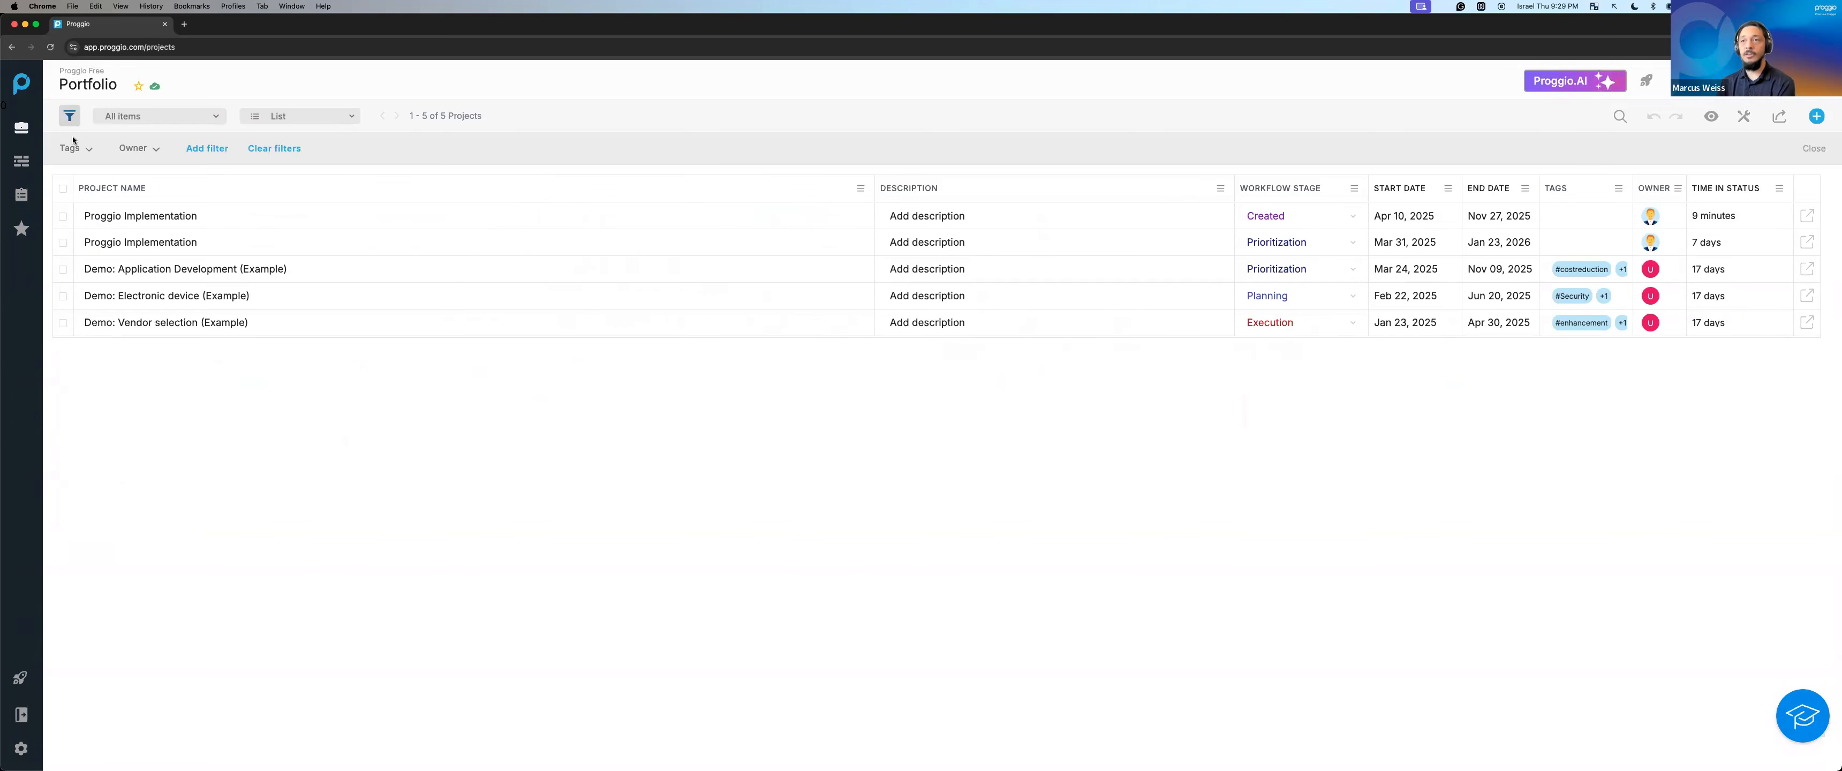
{"action": "left_click", "coordinate": [213, 149]}
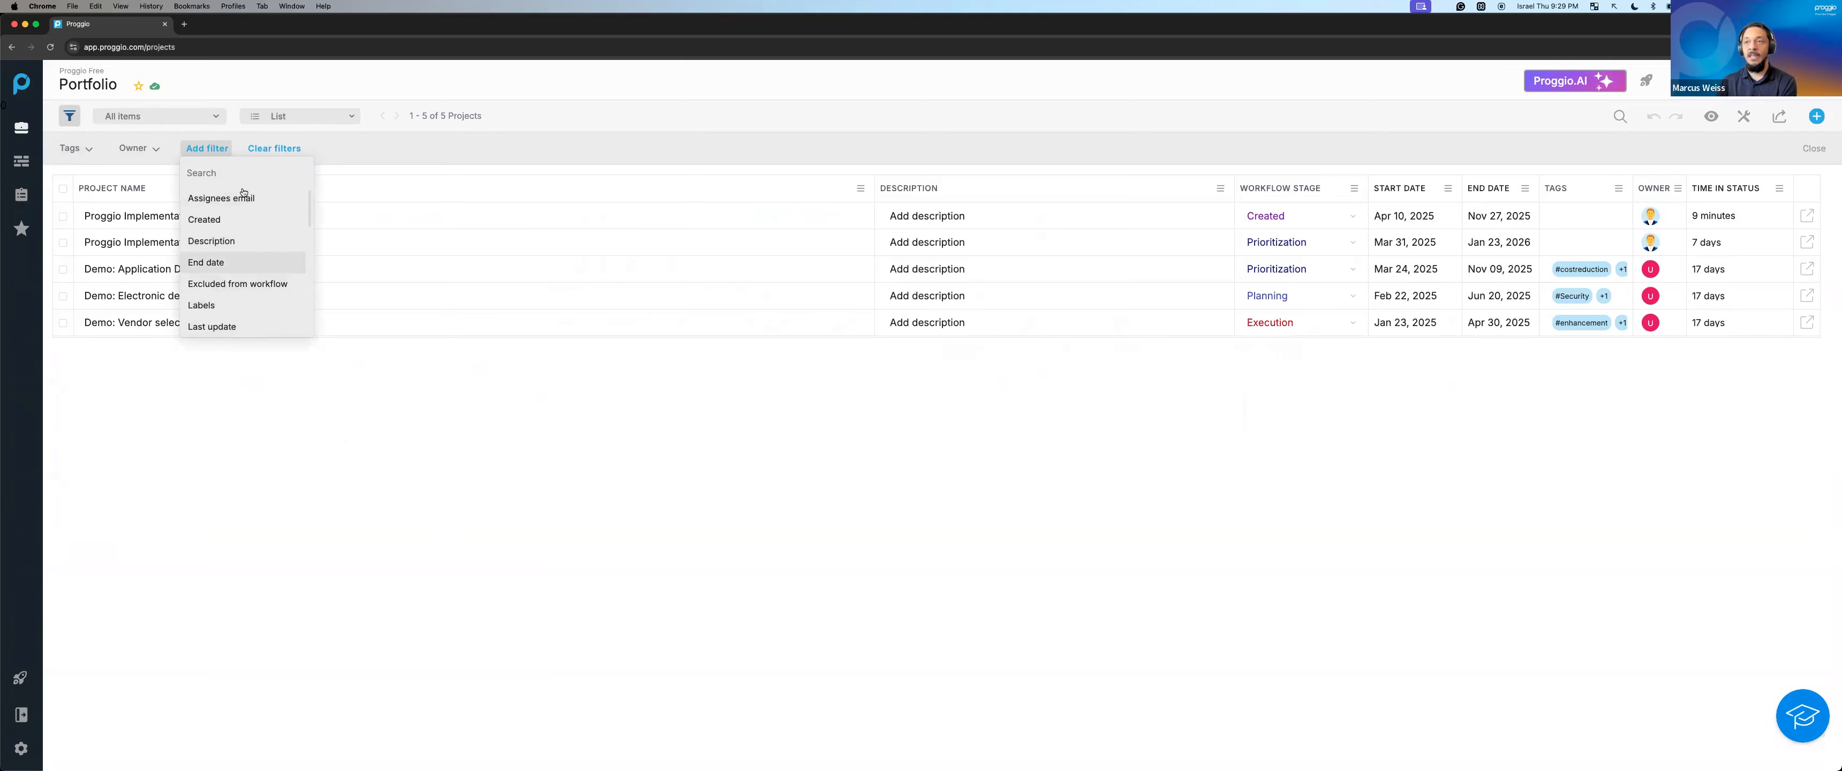
{"action": "left_click", "coordinate": [469, 152]}
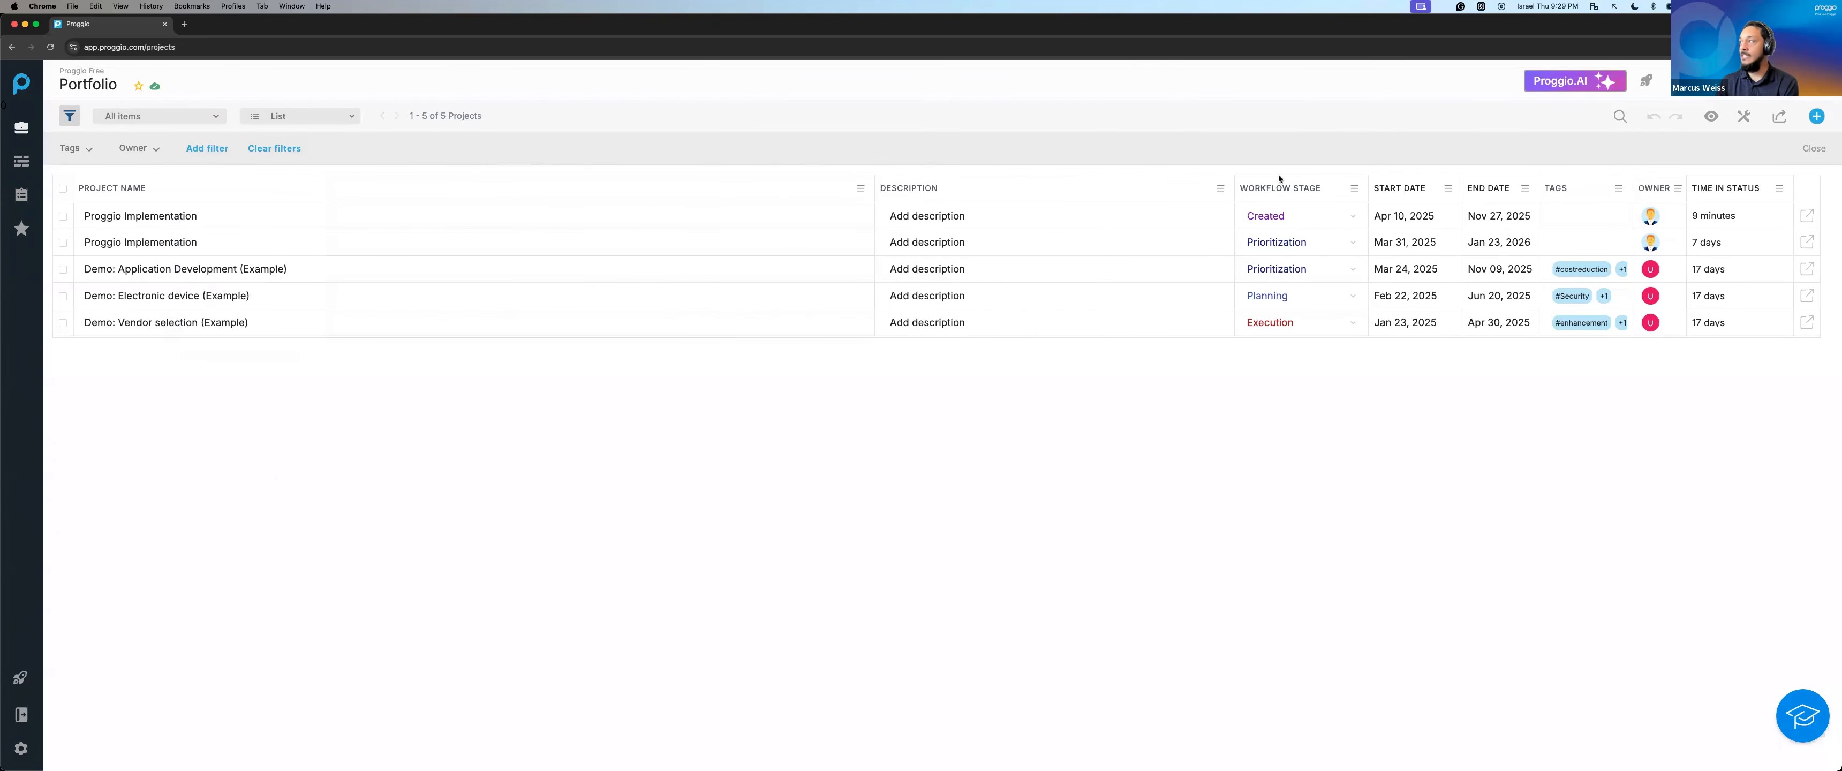
Add the Assignees email, Created, Excluded from workflow, Labels and Last update columns to the portfolio list.
{"action": "left_click", "coordinate": [1710, 117]}
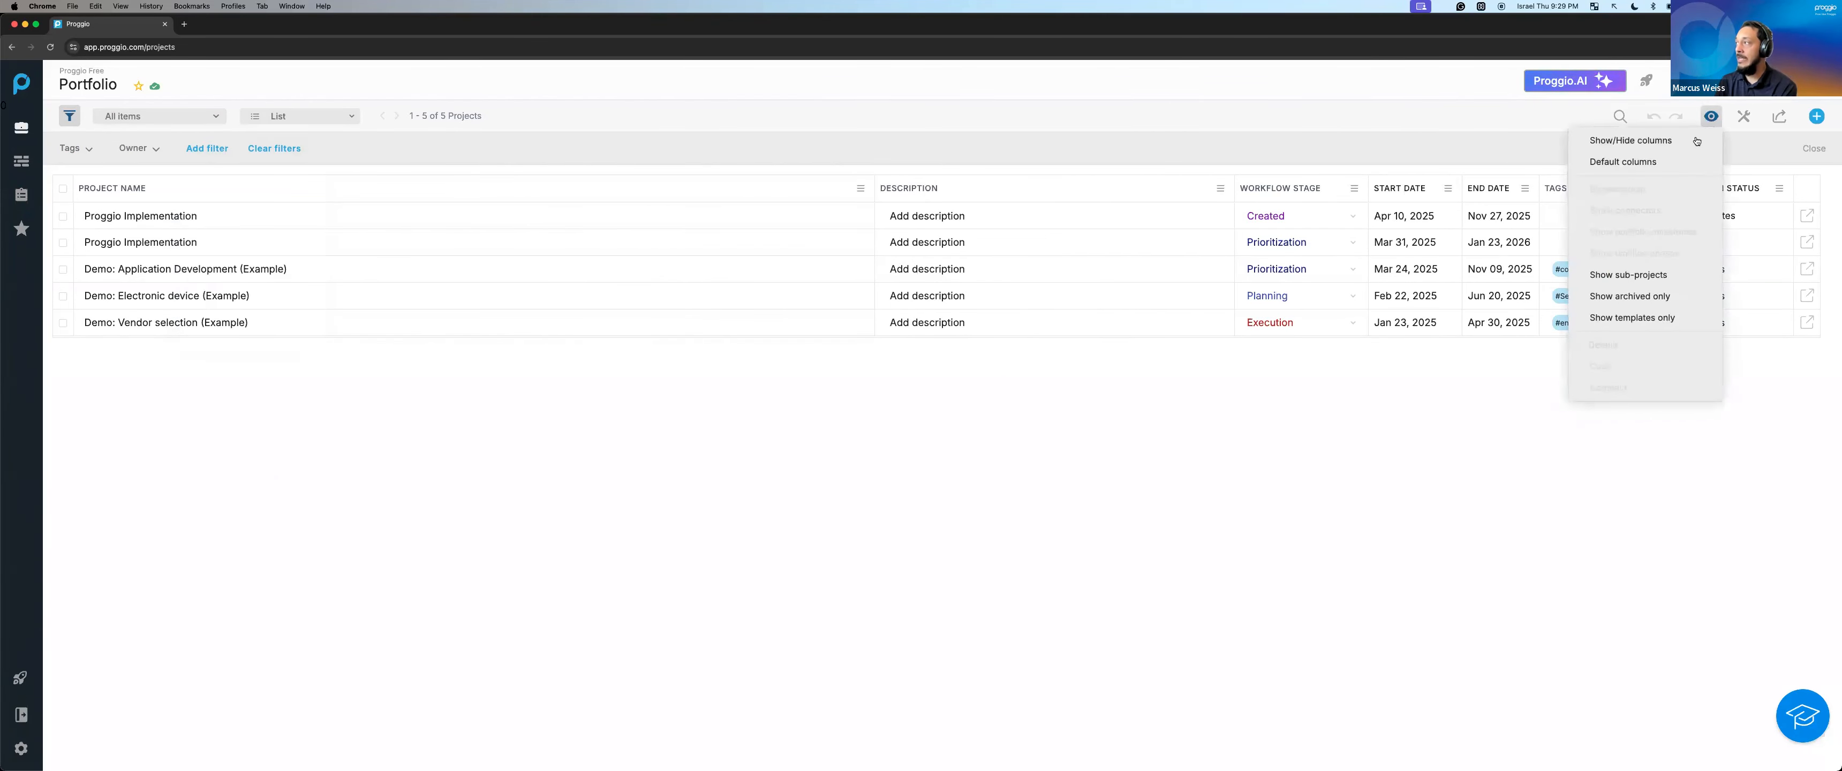
{"action": "left_click", "coordinate": [1702, 139]}
{"action": "scroll", "coordinate": [926, 429], "scroll_direction": "down", "scroll_amount": 3}
{"action": "left_click", "coordinate": [845, 355]}
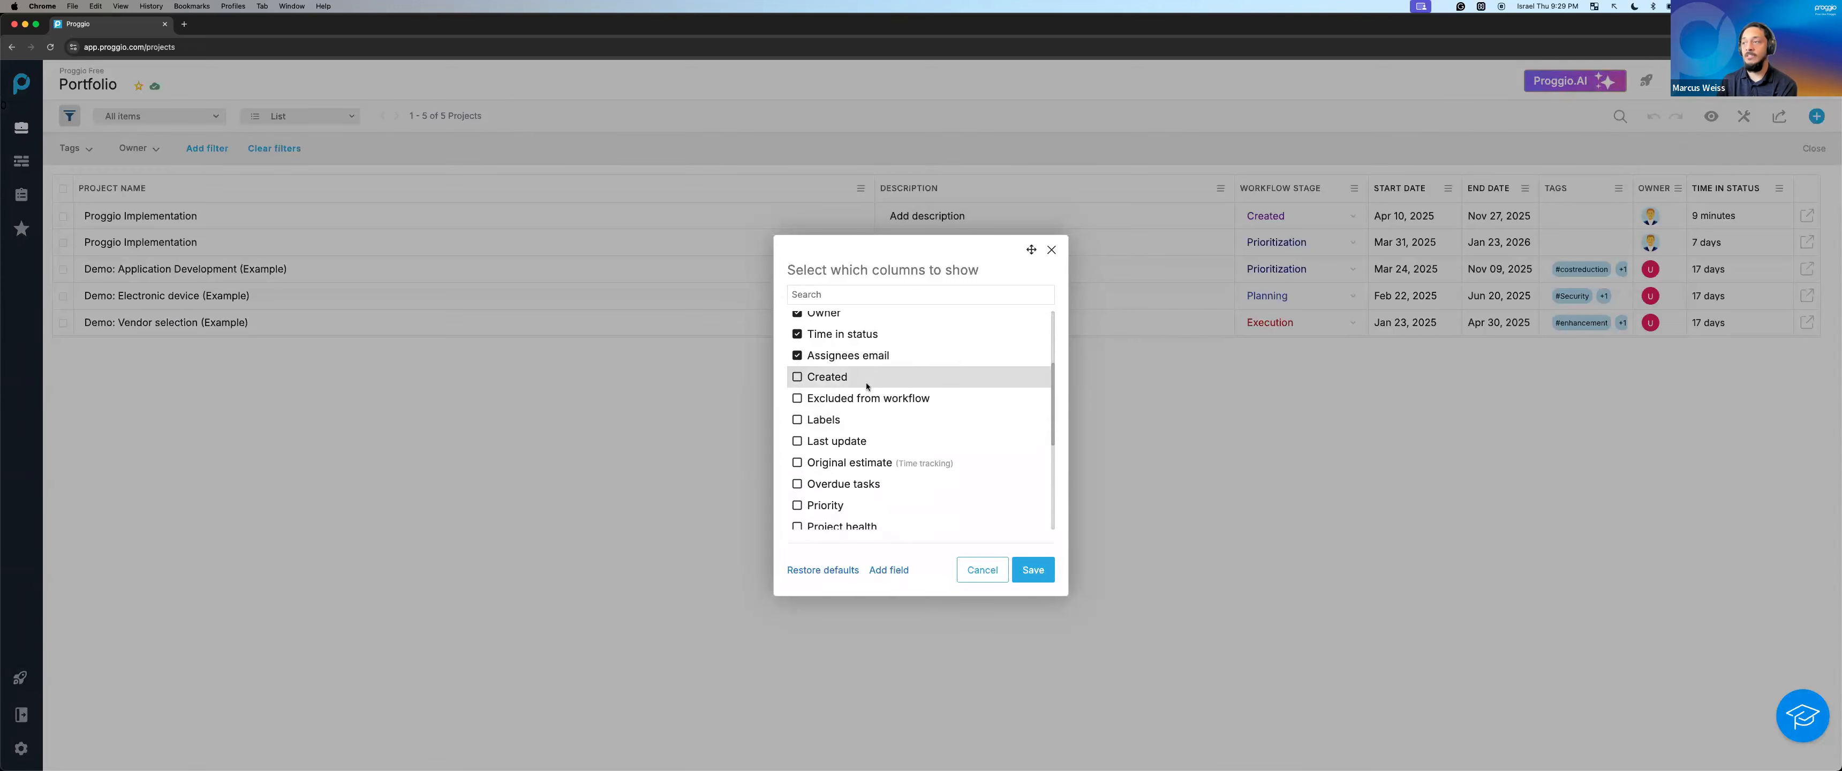
{"action": "left_click", "coordinate": [845, 377]}
{"action": "left_click", "coordinate": [845, 398]}
{"action": "left_click", "coordinate": [844, 423]}
{"action": "left_click", "coordinate": [846, 440]}
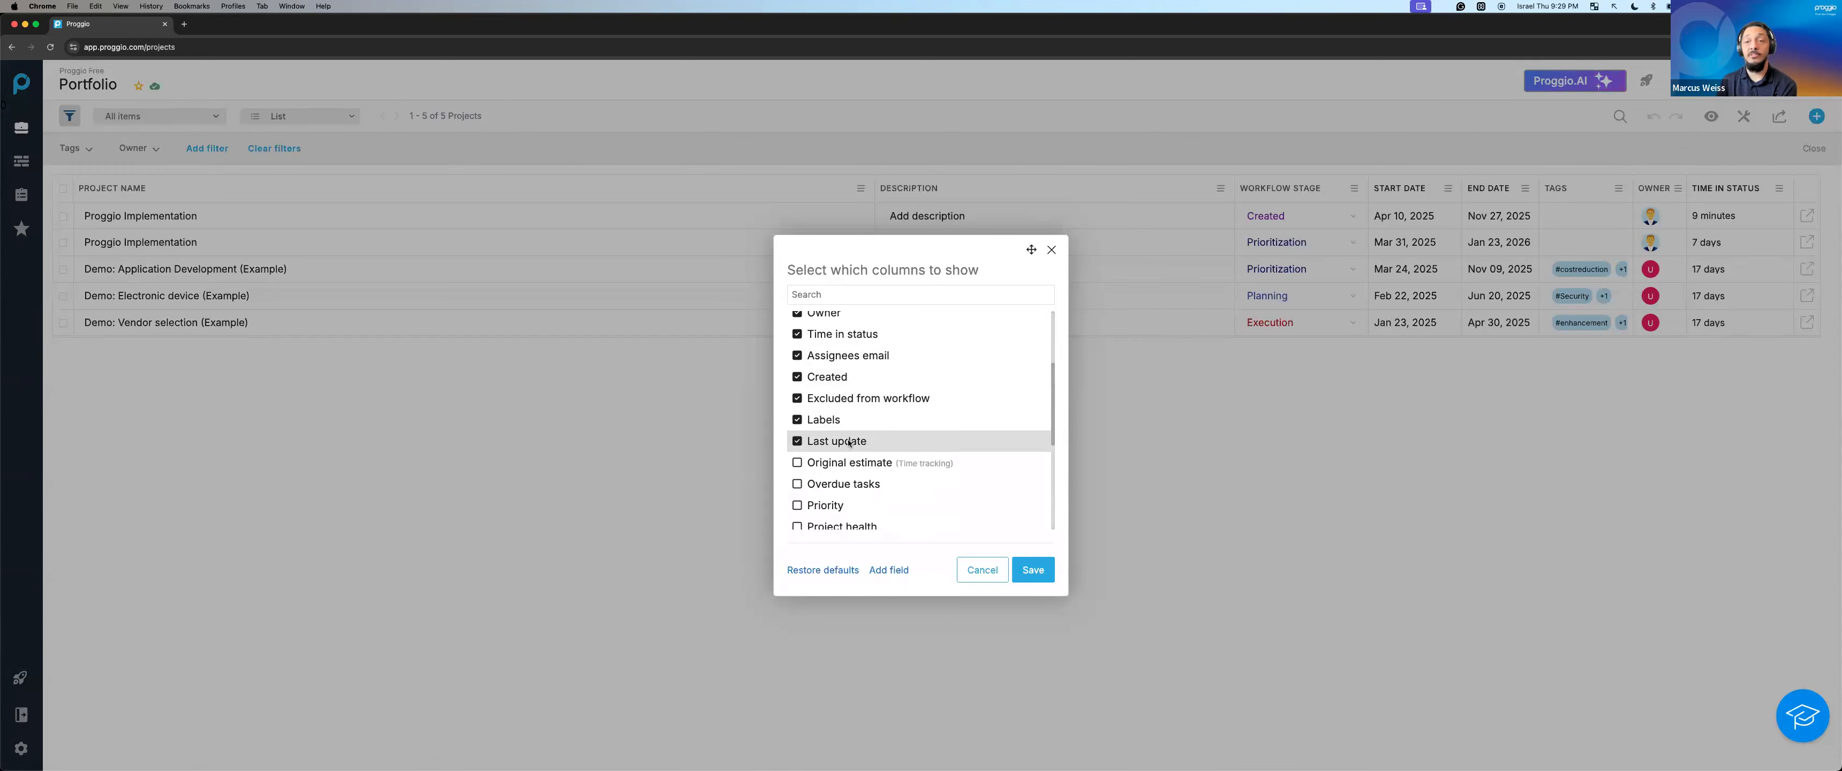
{"action": "left_click", "coordinate": [1032, 571]}
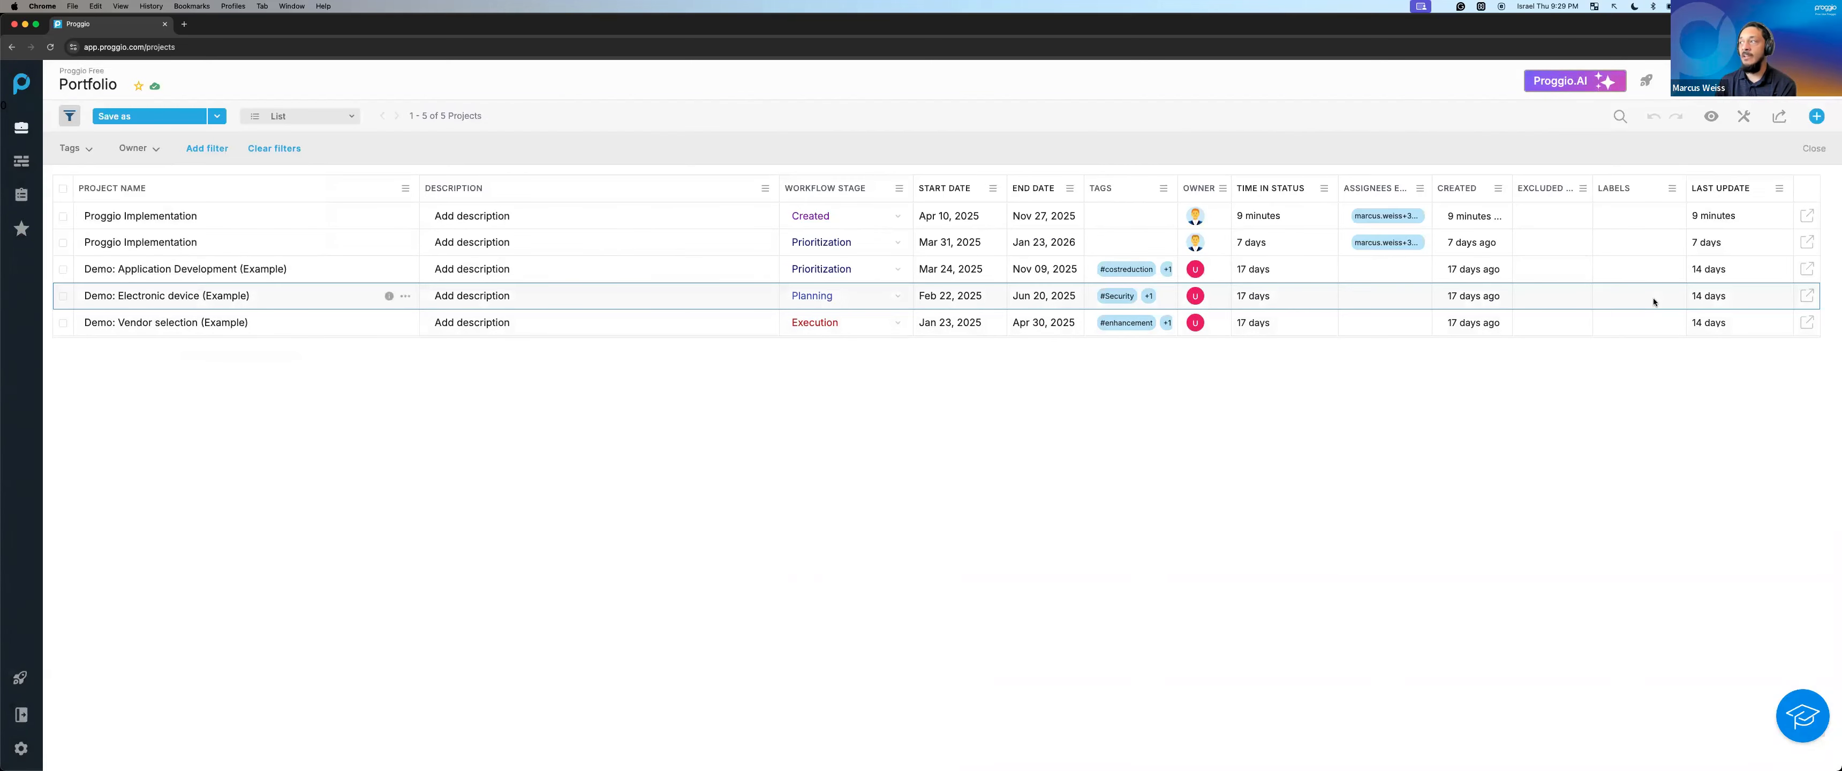
Save the customized portfolio list as a public view named Test.
{"action": "left_click", "coordinate": [168, 124]}
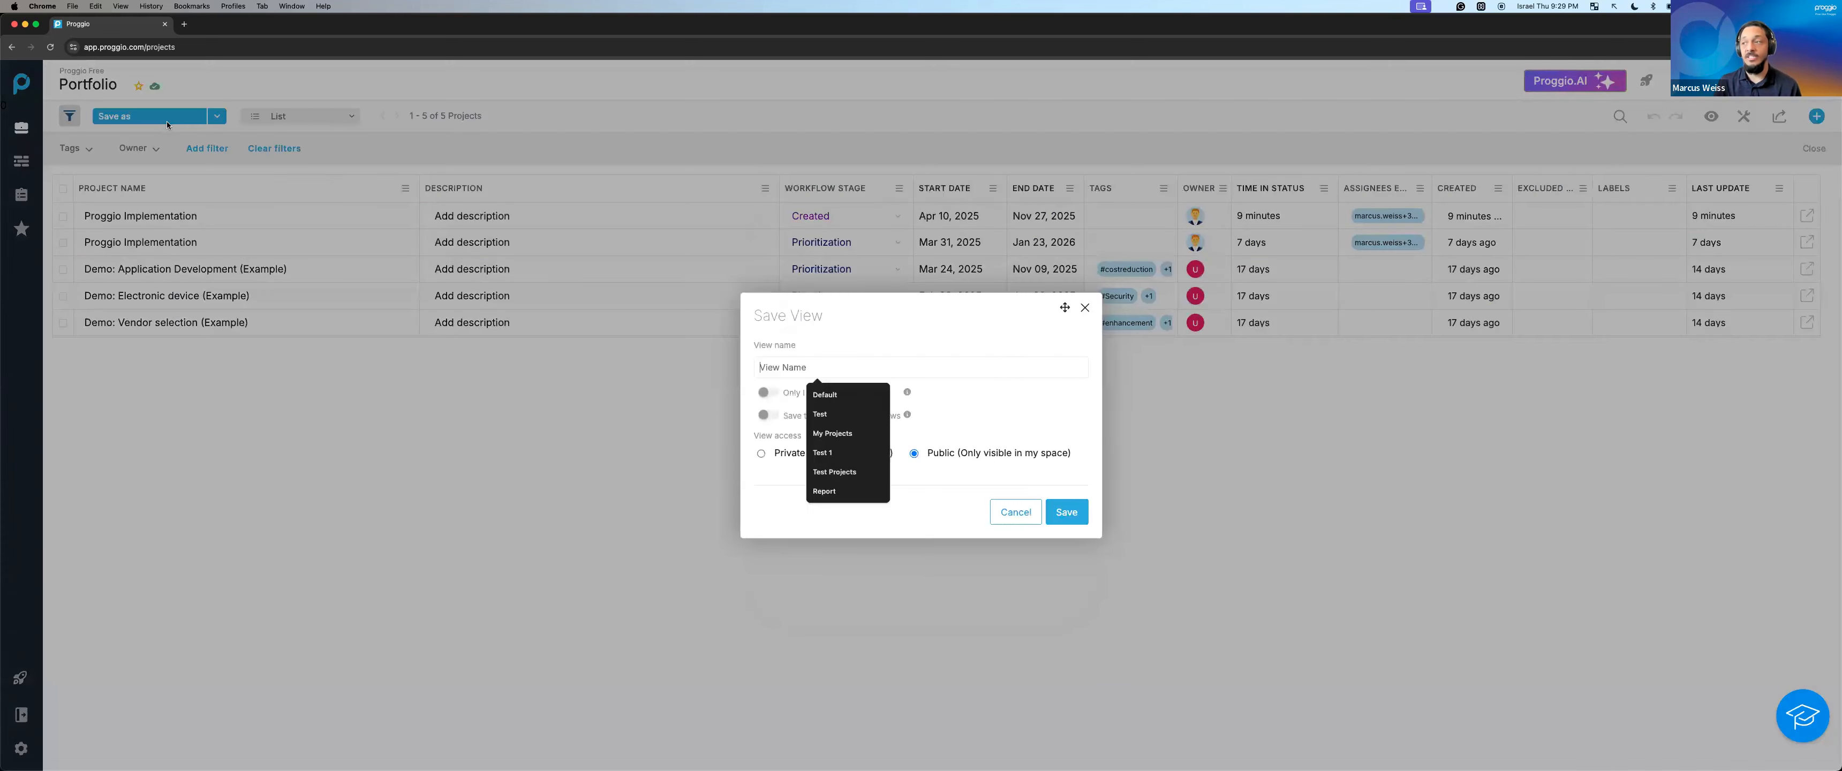
{"action": "left_click", "coordinate": [861, 422]}
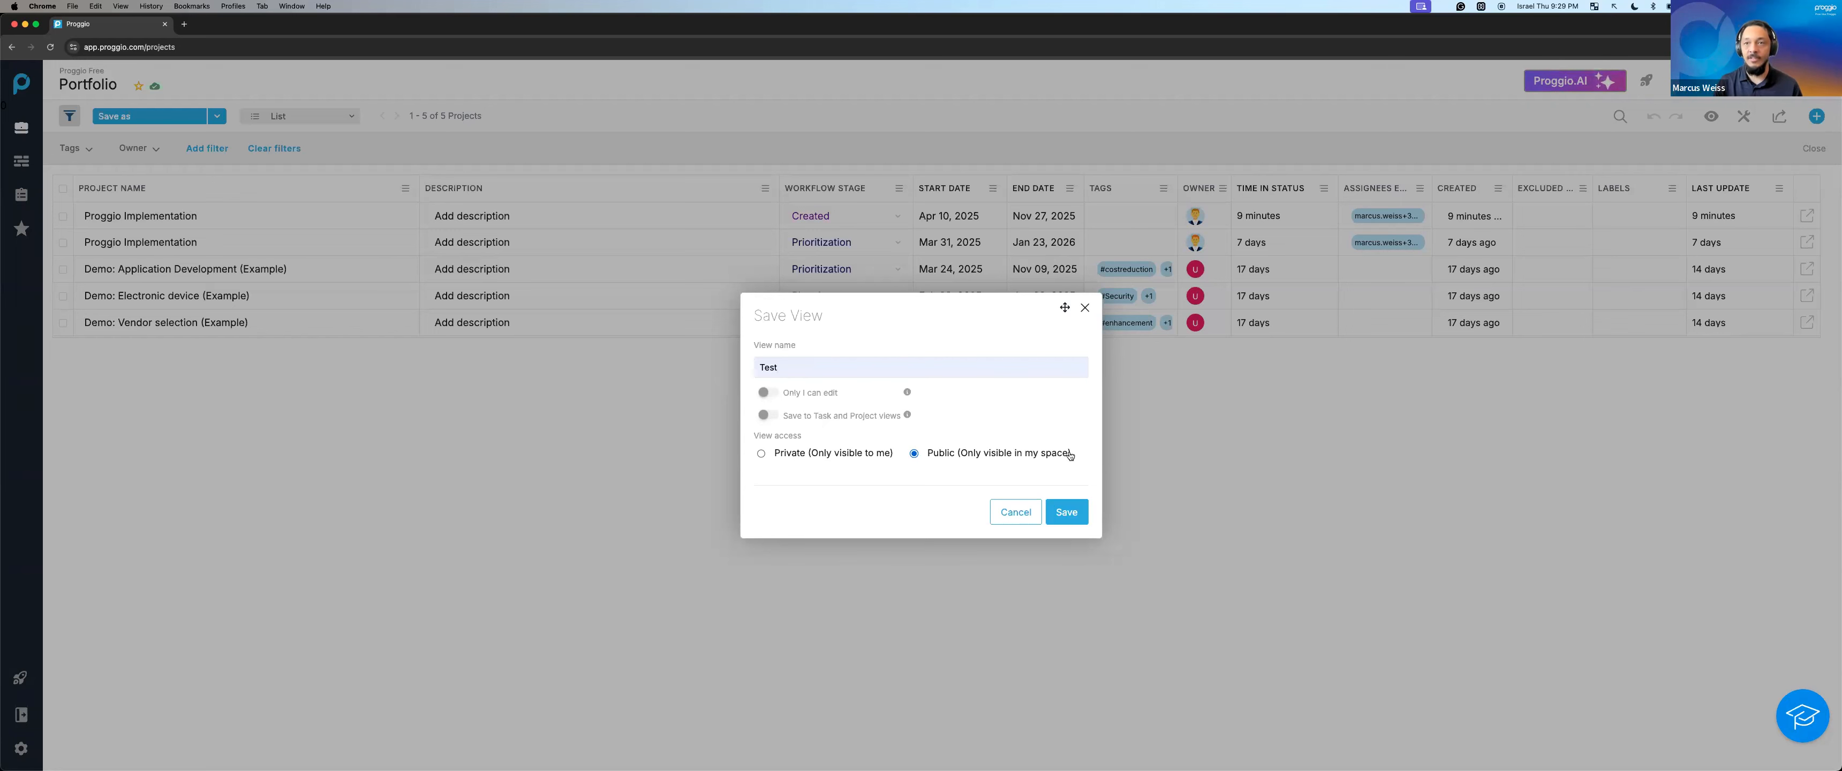
{"action": "left_click", "coordinate": [1066, 512]}
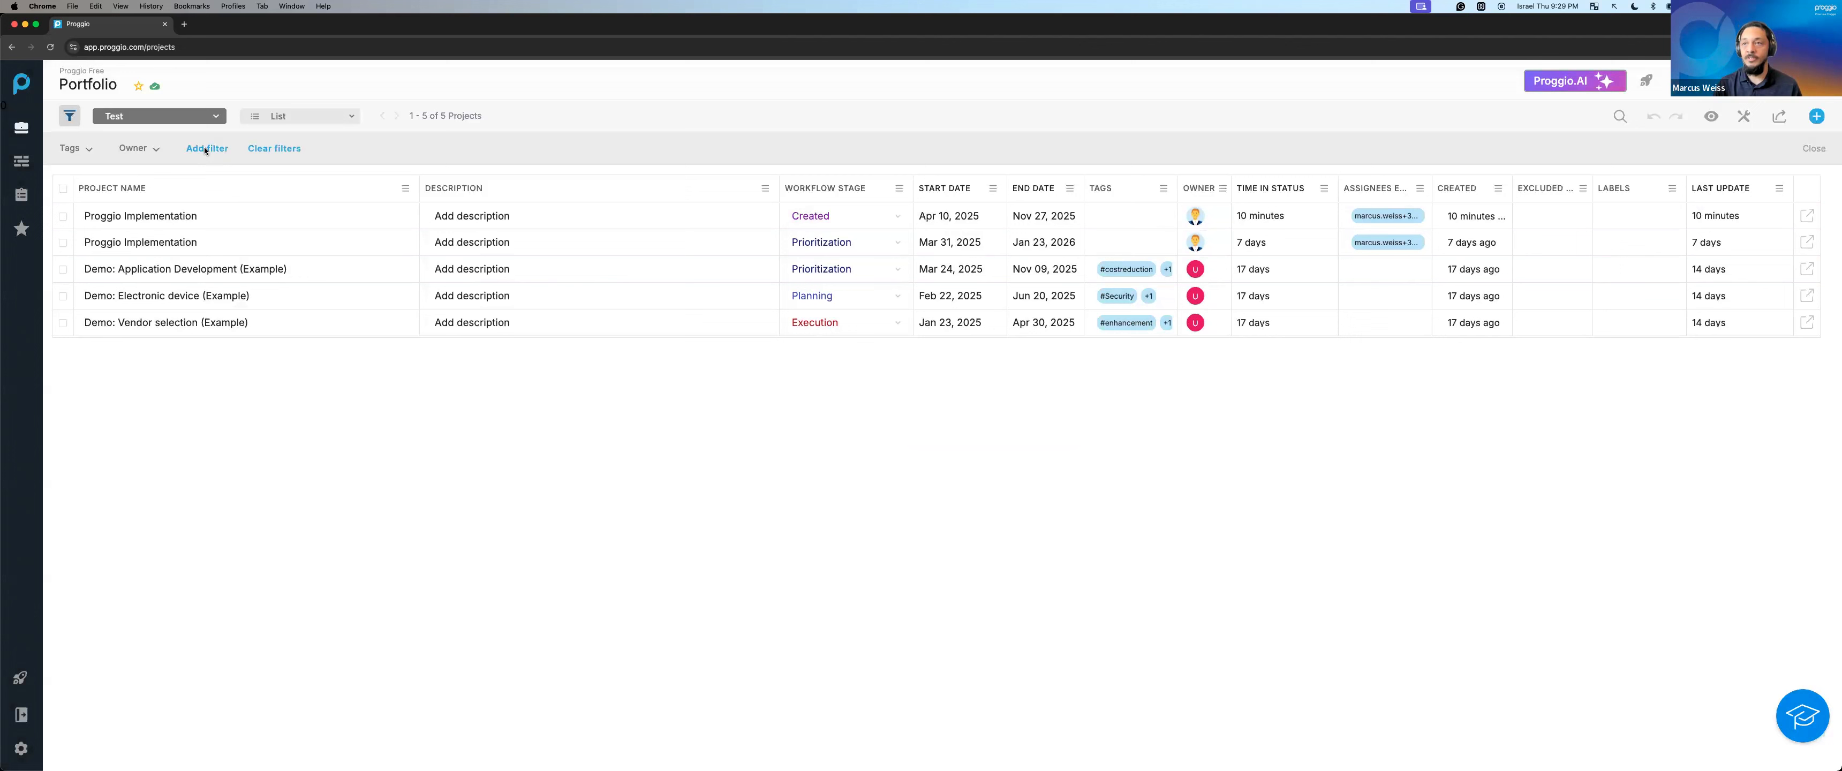
Add the Test saved view to the favorites and check it in the favorites list.
{"action": "left_click", "coordinate": [201, 121]}
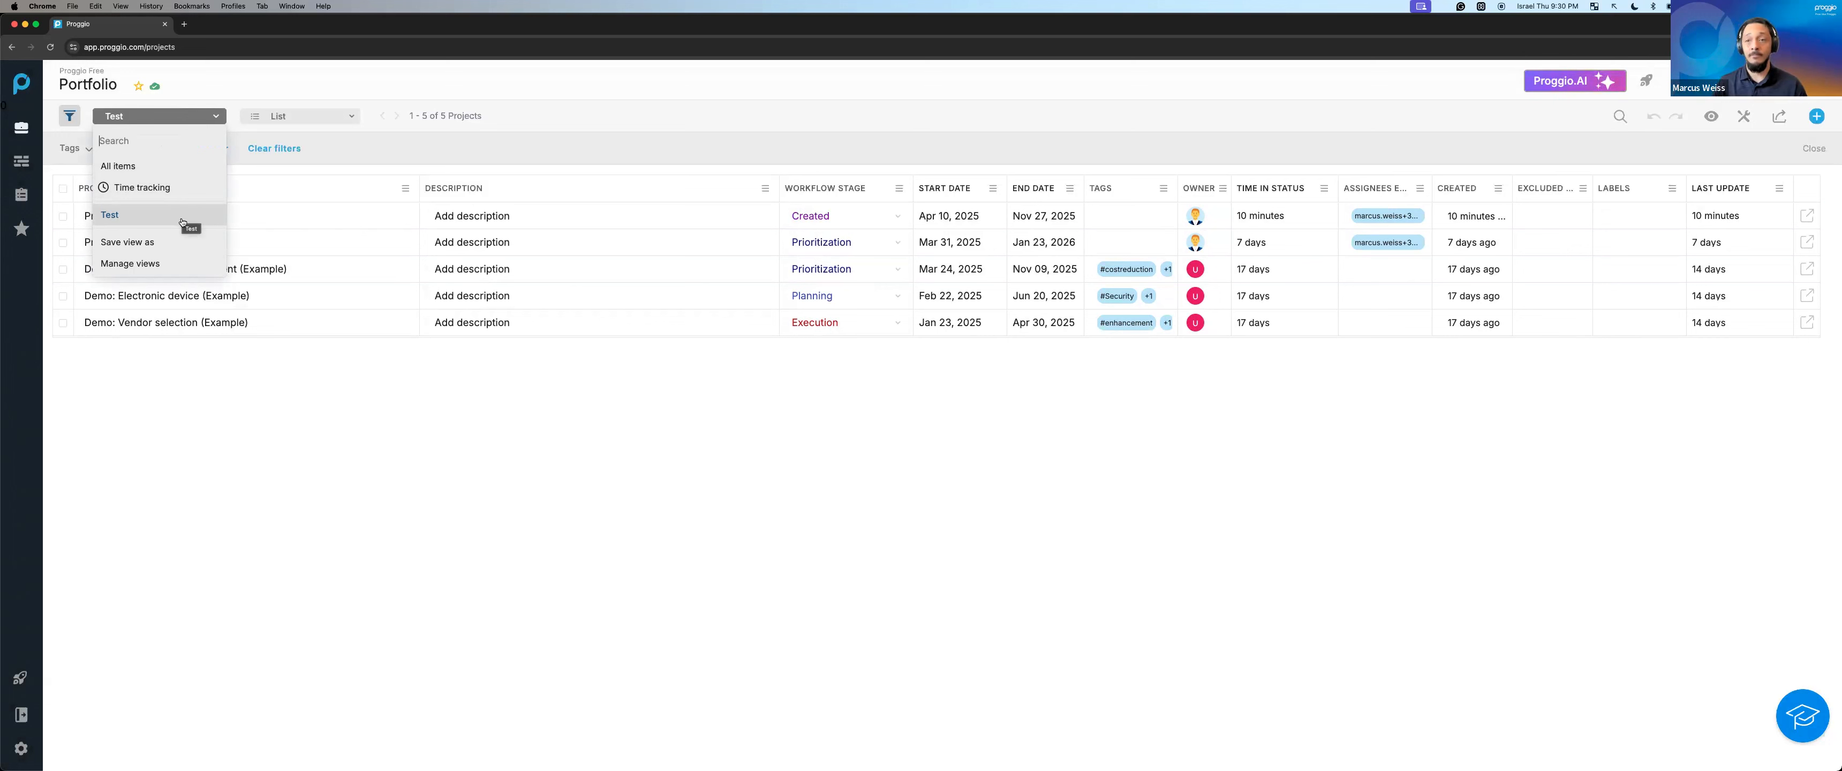
{"action": "left_click", "coordinate": [139, 89]}
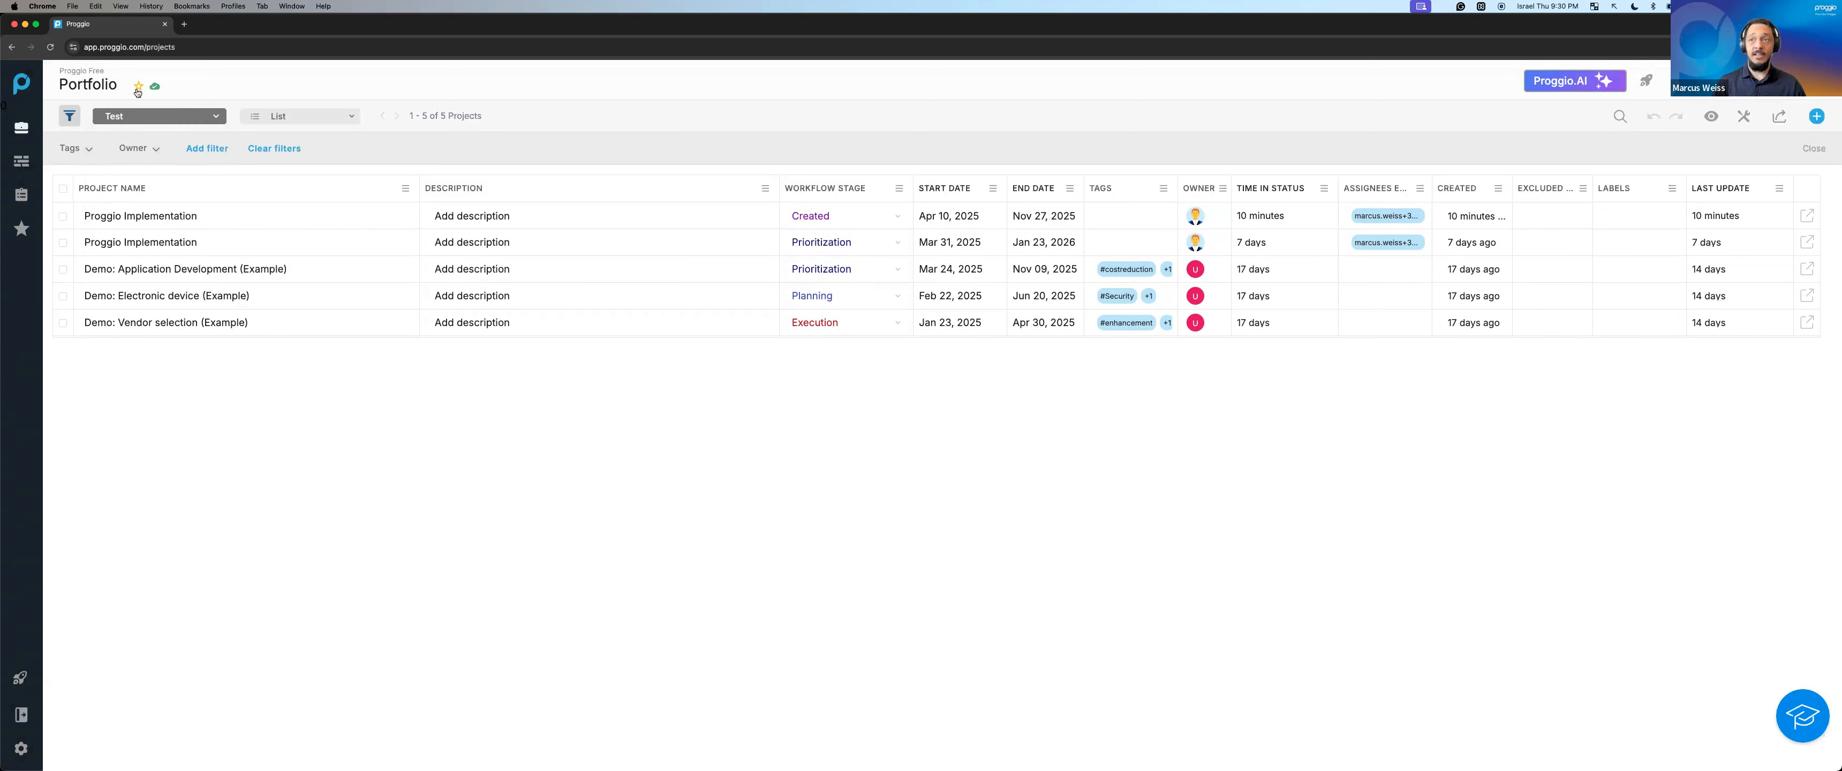
{"action": "left_click", "coordinate": [140, 89]}
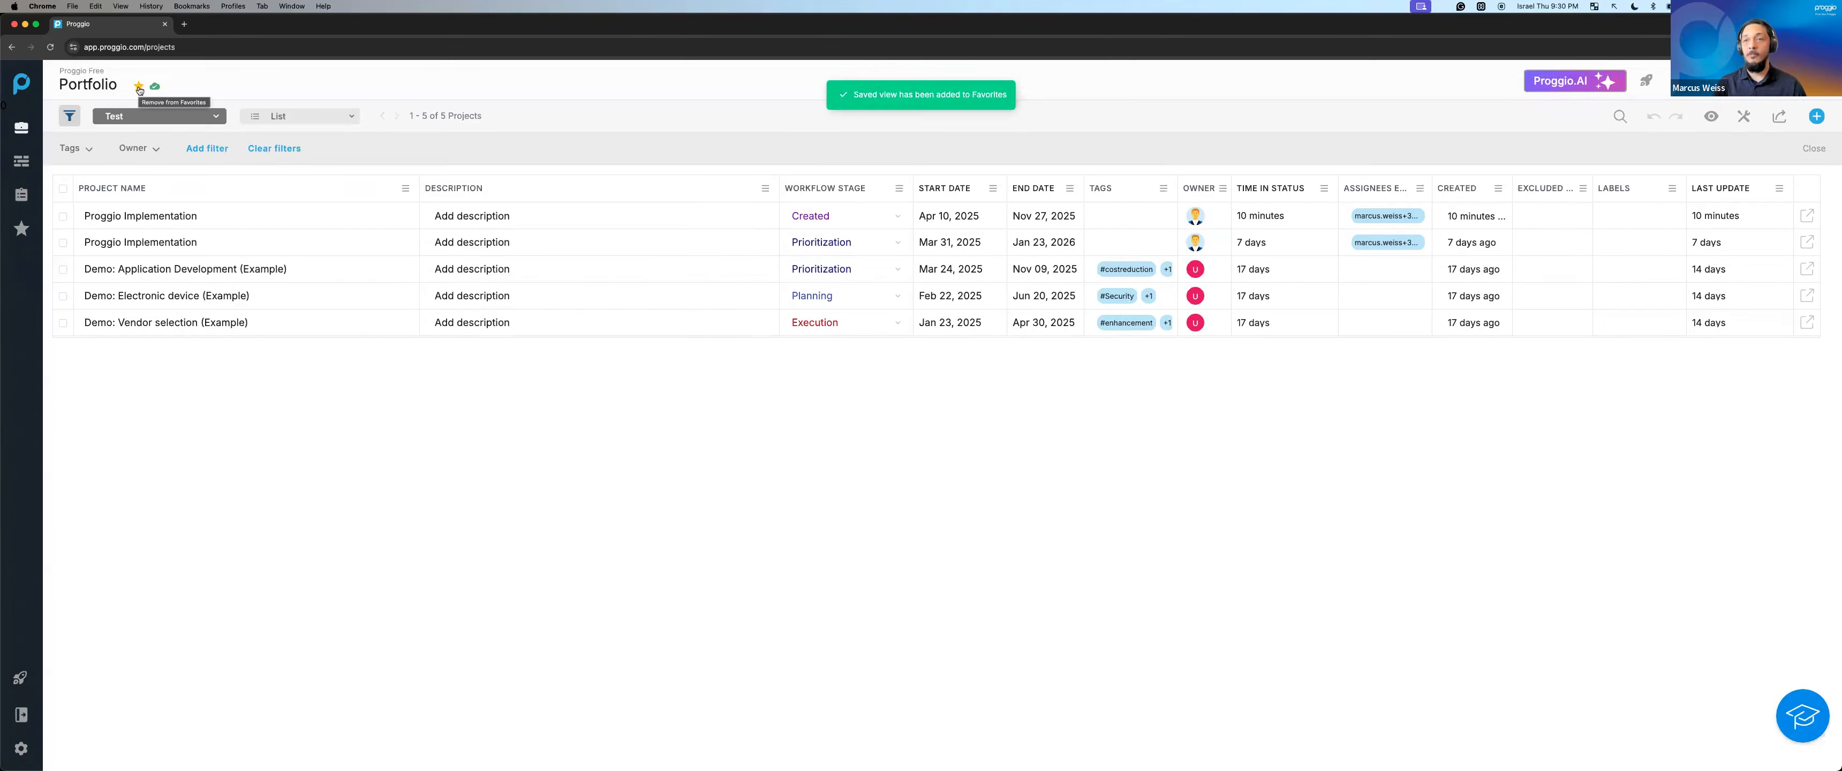
{"action": "mouse_move", "coordinate": [24, 236]}
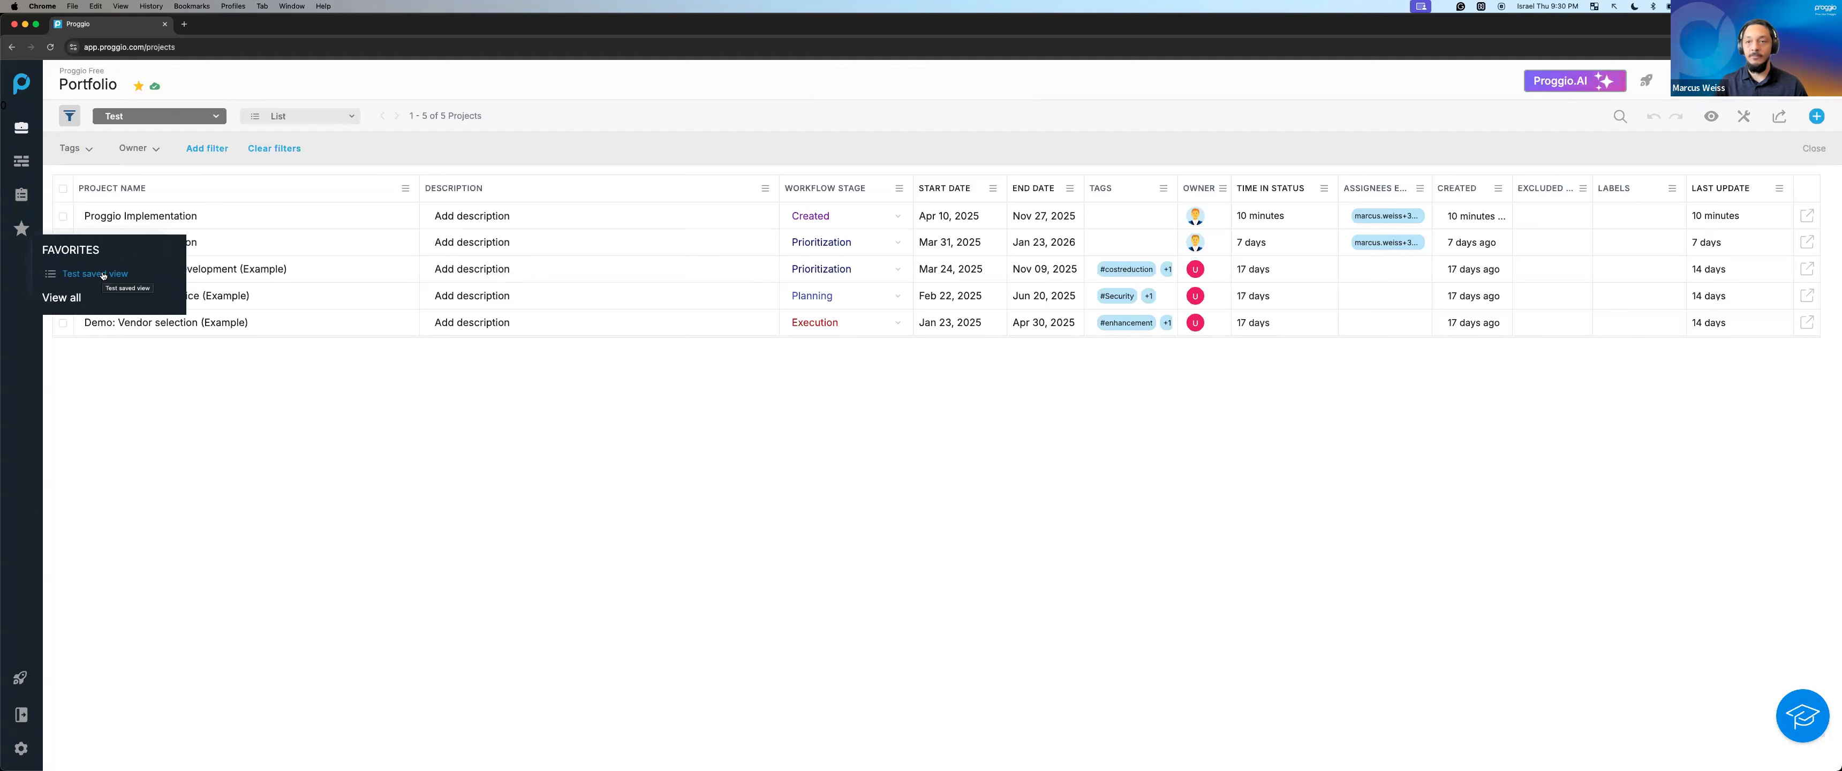
Switch the portfolio to the Map view and look at the available help options.
{"action": "left_click", "coordinate": [300, 117]}
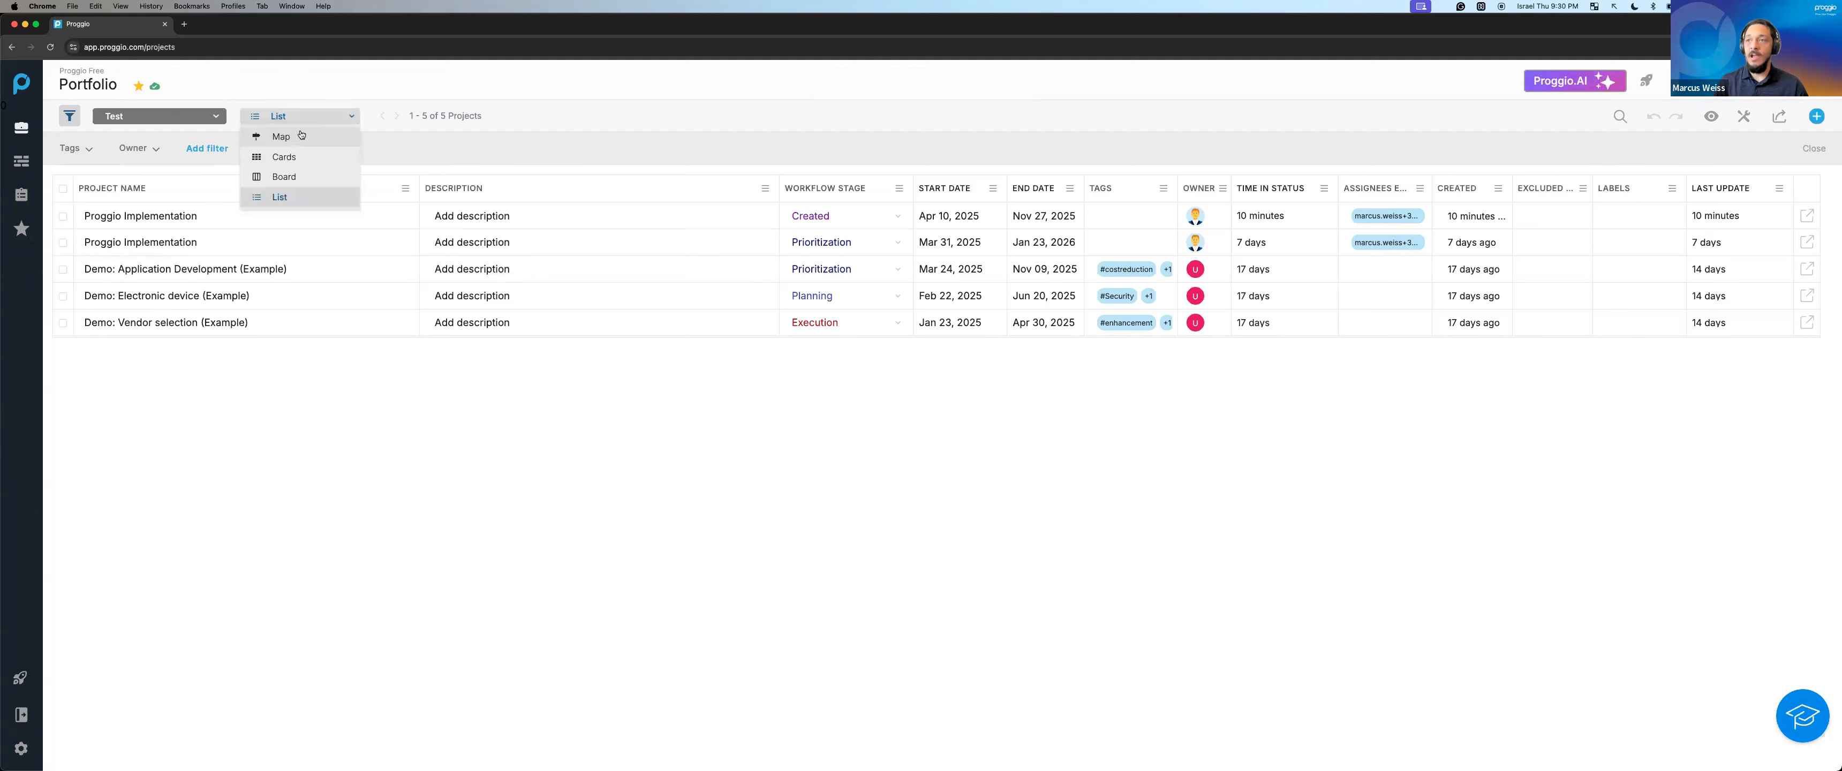
{"action": "left_click", "coordinate": [301, 135]}
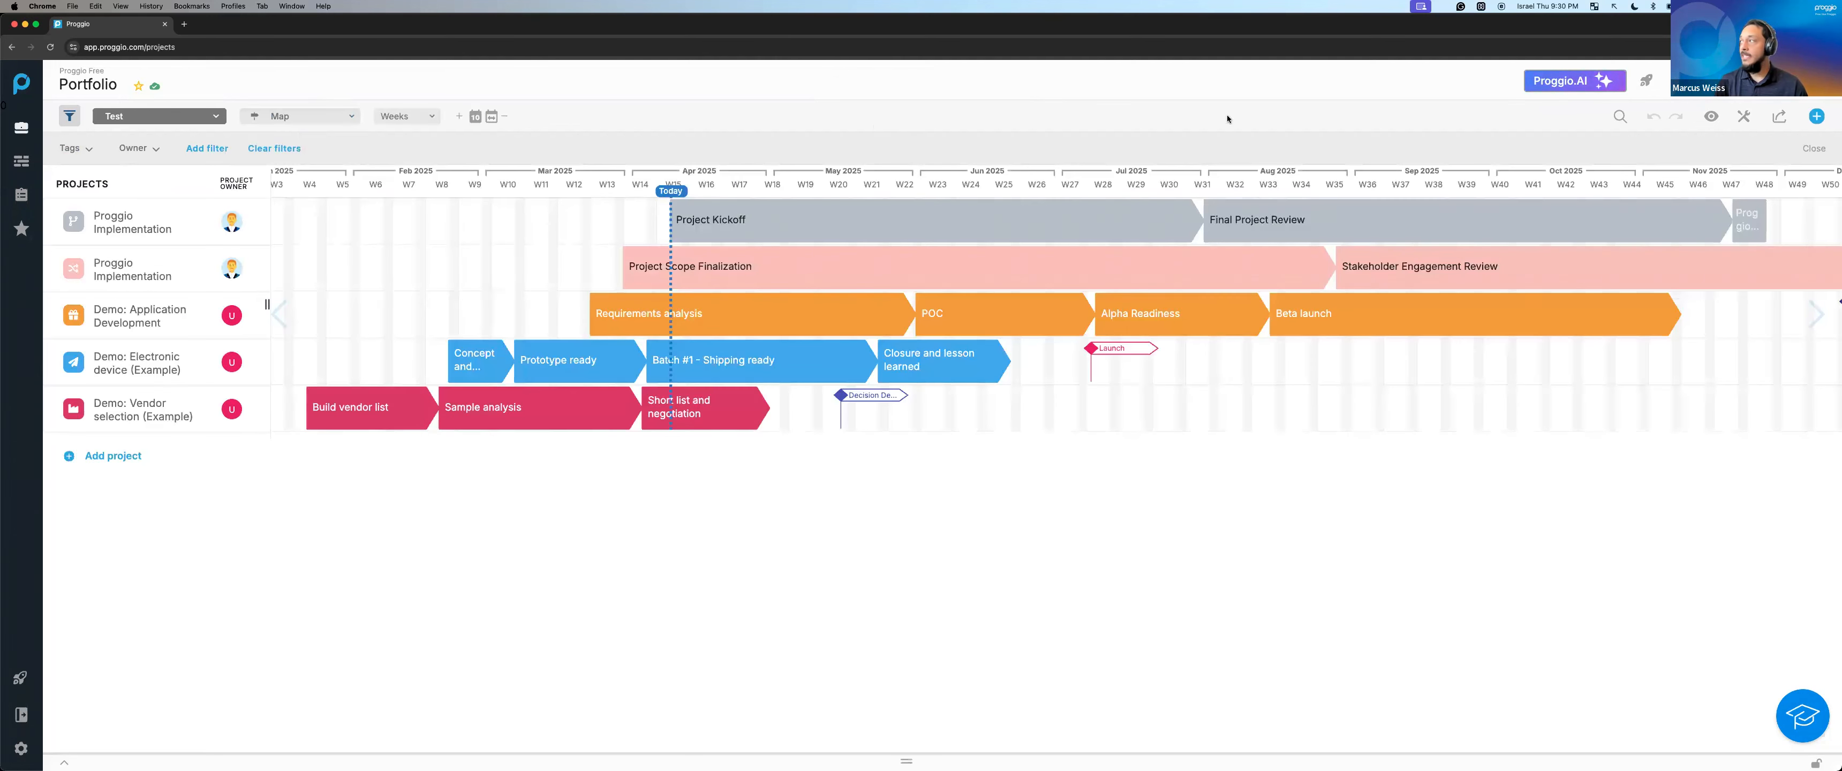
{"action": "left_click", "coordinate": [1679, 81]}
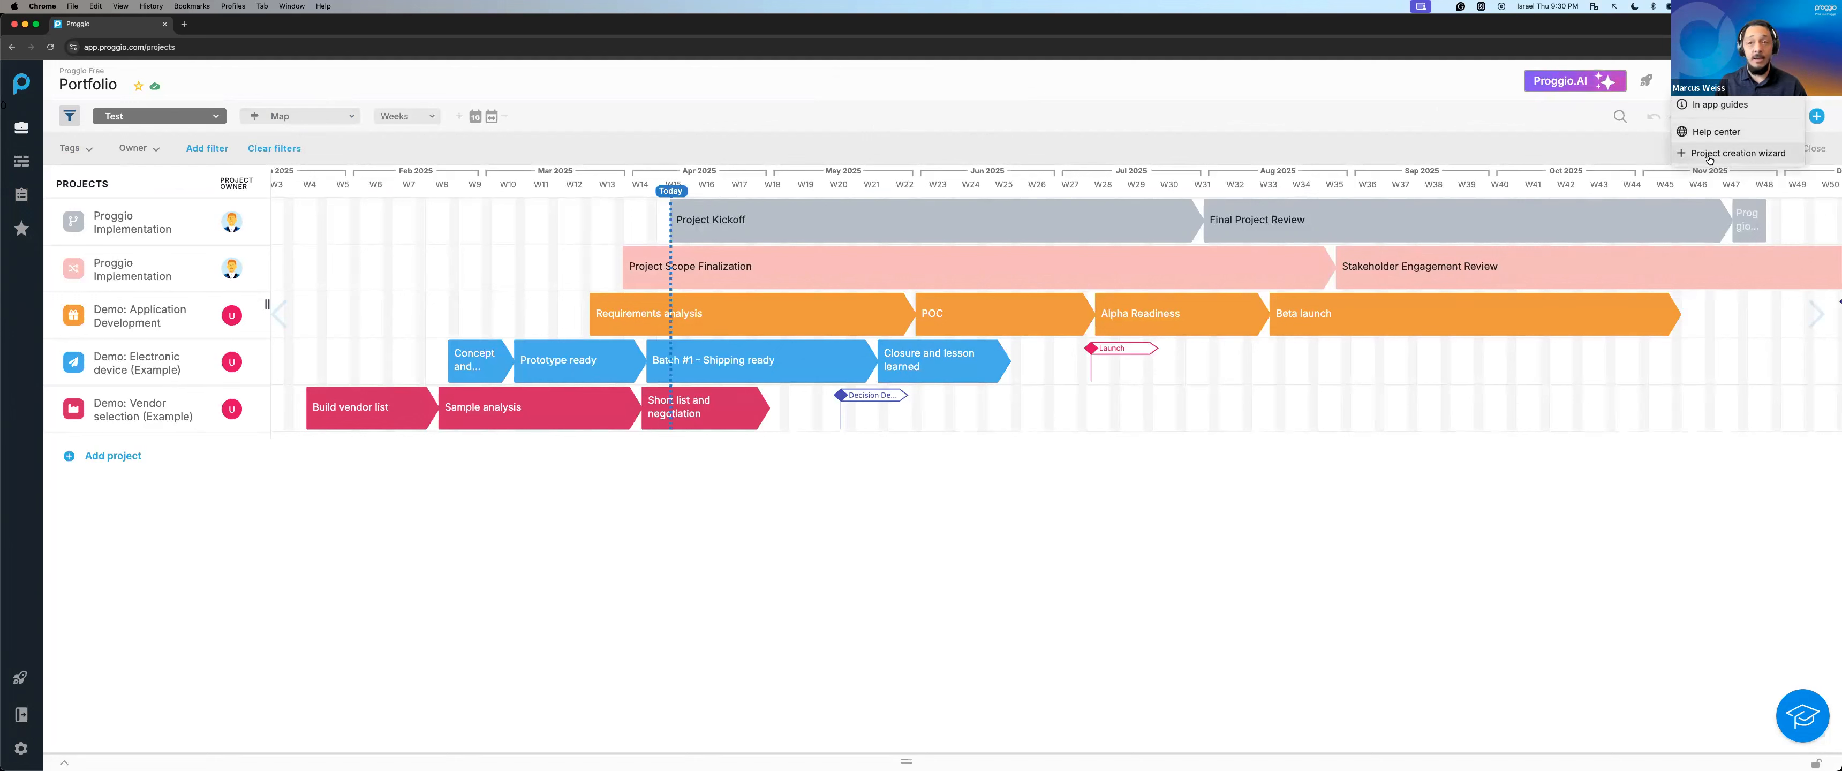
{"action": "left_click", "coordinate": [1048, 136]}
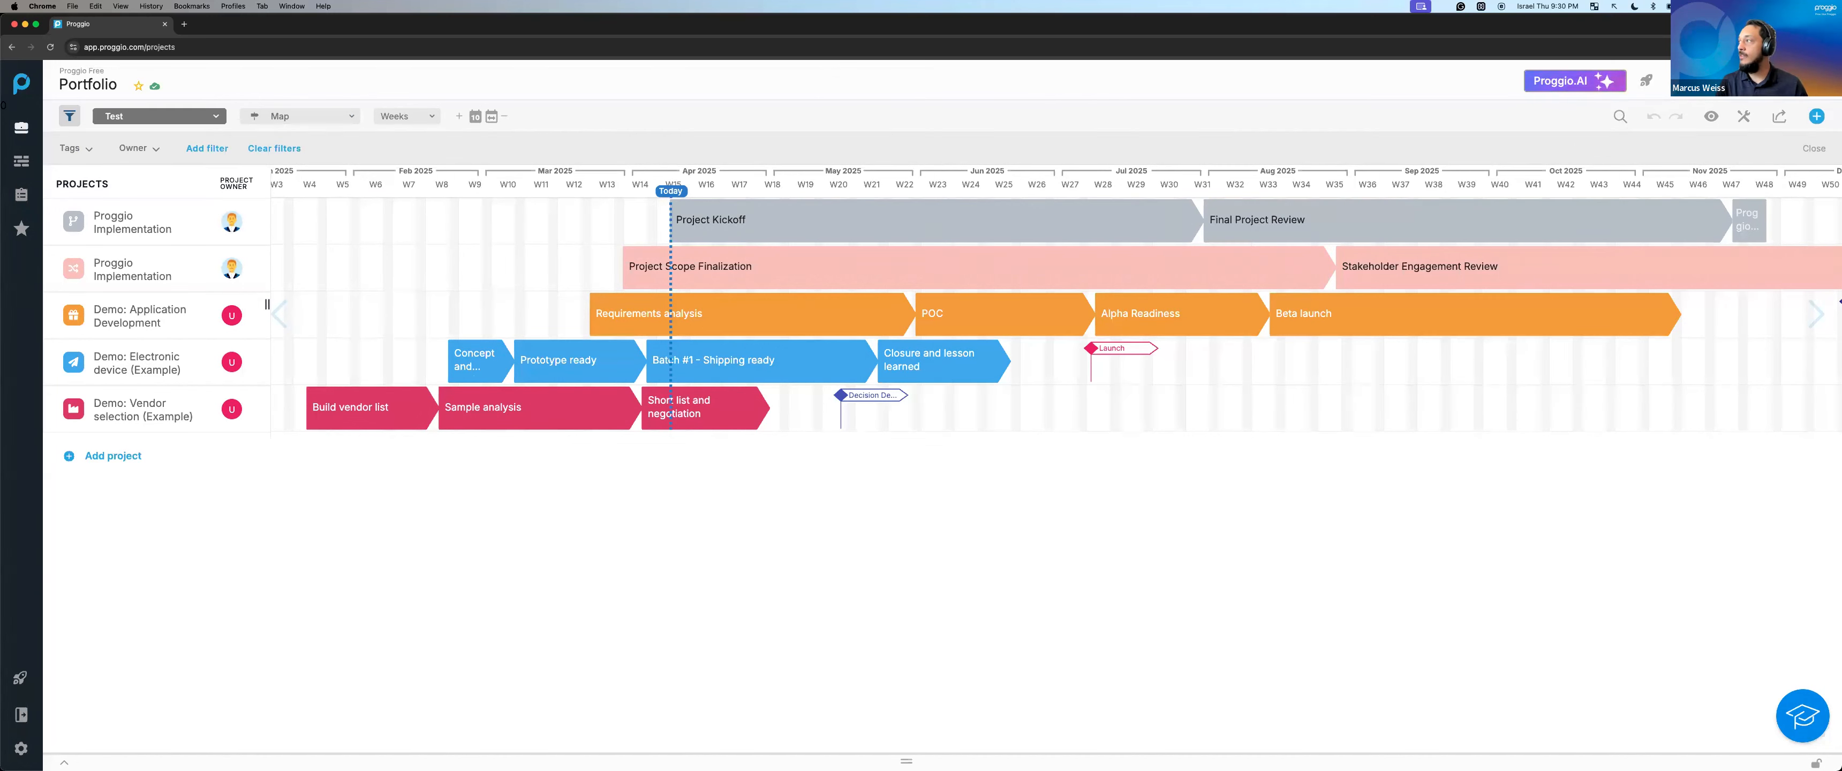
Open the in-app guides and examine the Learning Center's feature guides, feature demos and support ticket option.
{"action": "left_click", "coordinate": [1680, 81]}
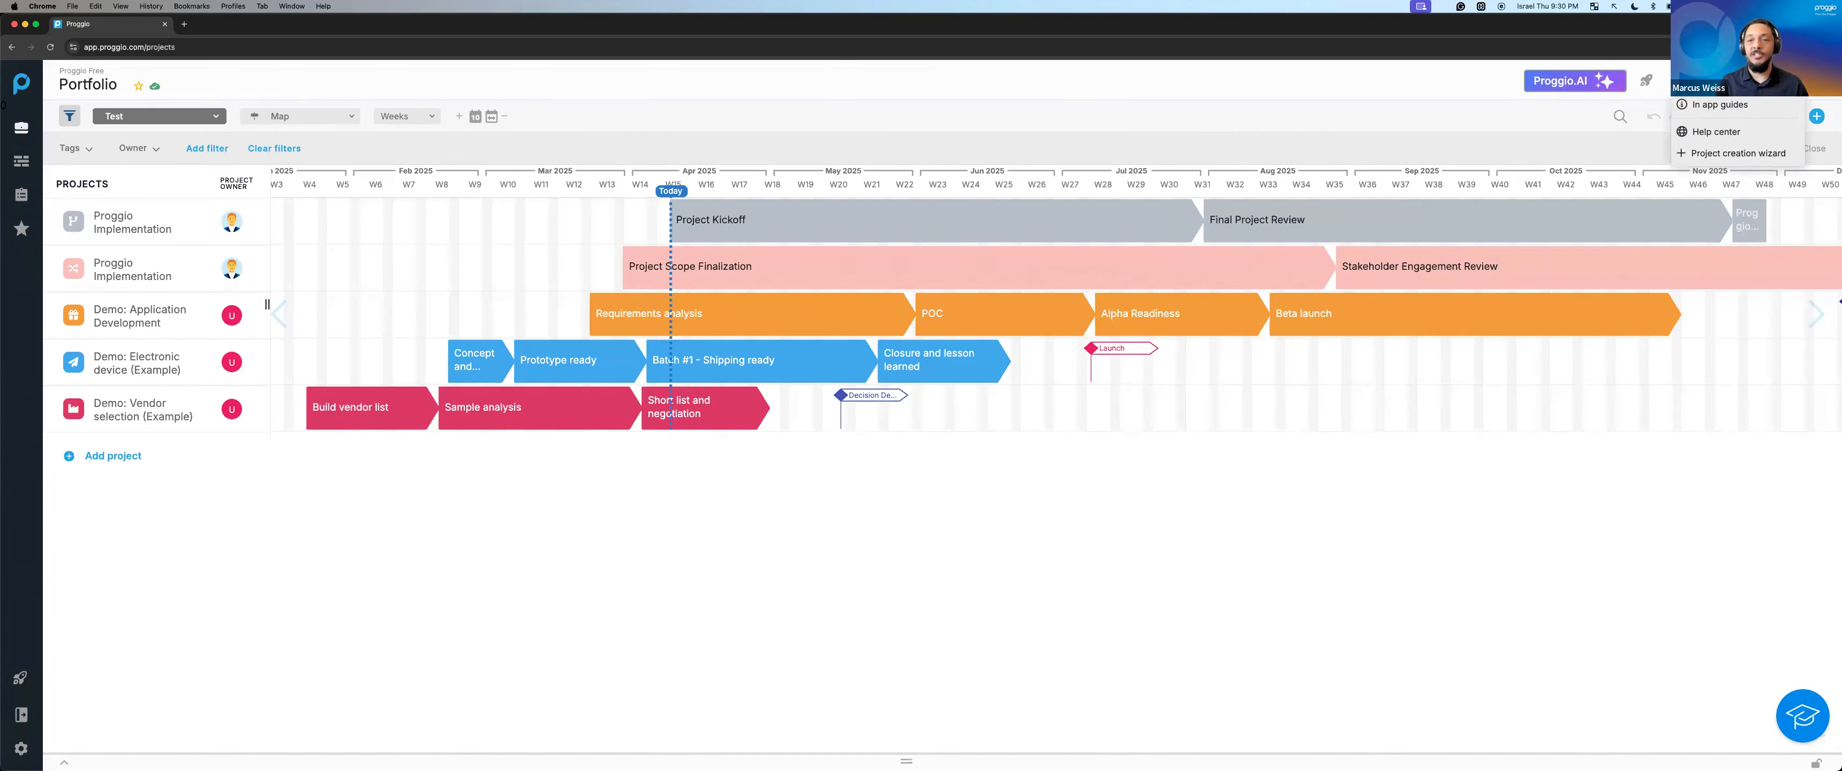
{"action": "left_click", "coordinate": [1707, 106]}
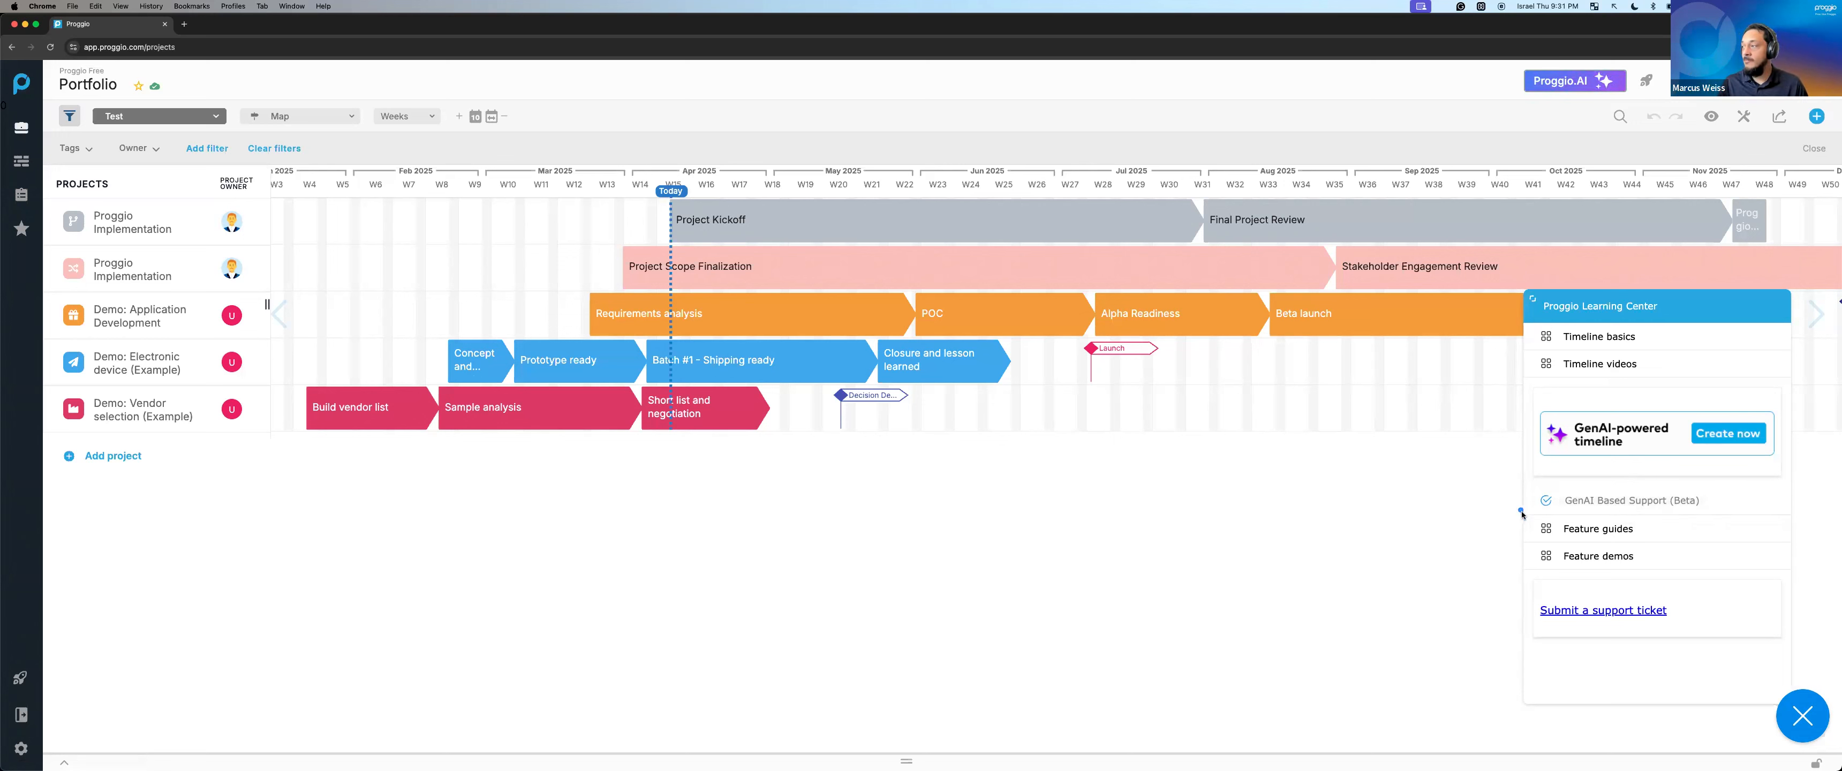
{"action": "left_click_drag", "start_coordinate": [1664, 561], "coordinate": [1791, 660]}
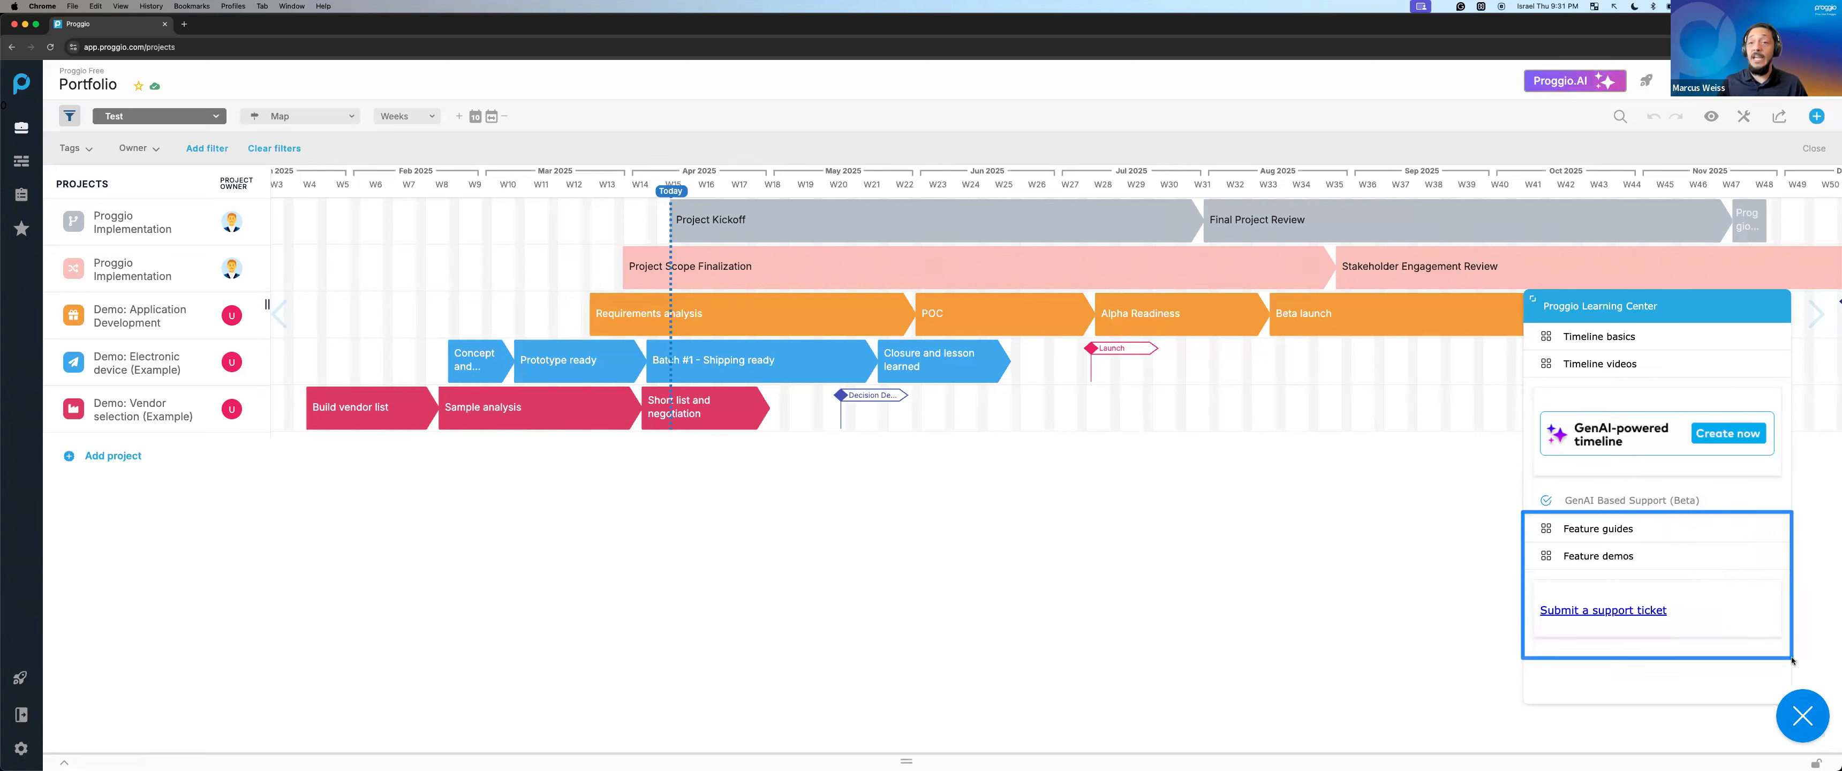